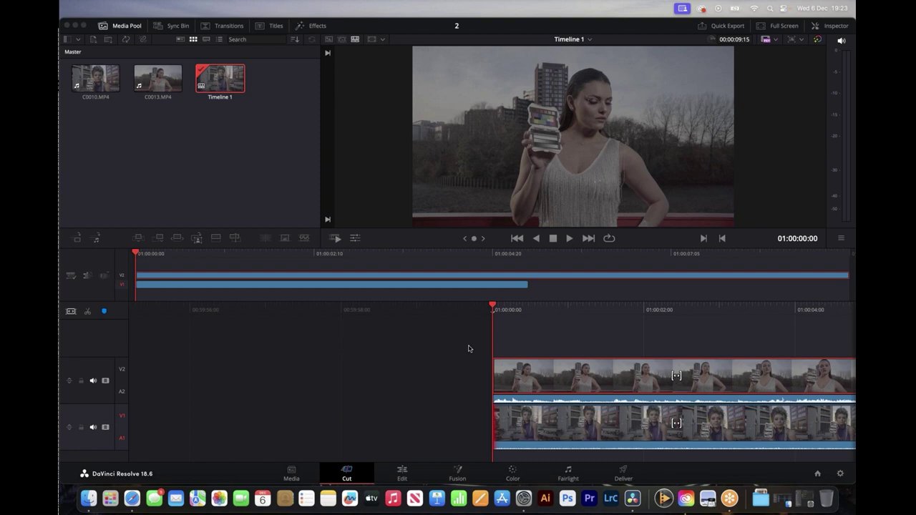
Shift the upper-track clip later so the lower-track clip starts on its own before the overlap
click(480, 376)
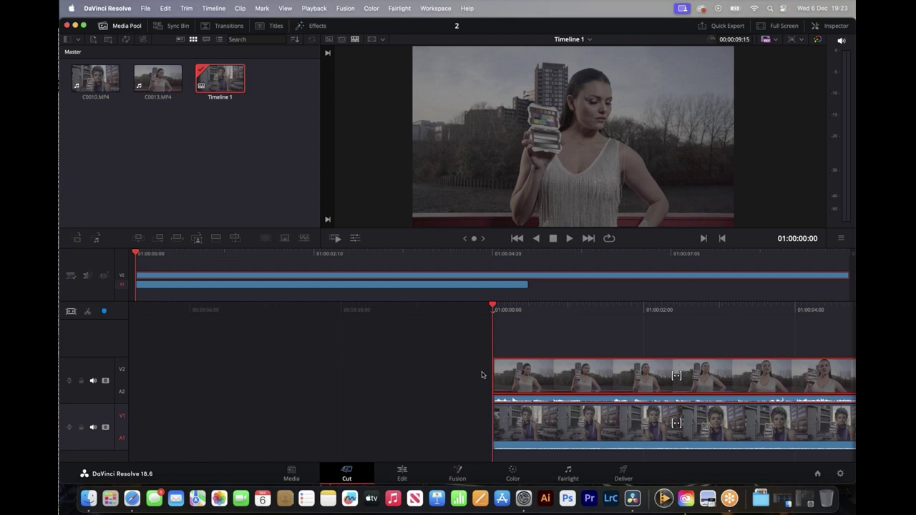
drag(519, 366, 573, 362)
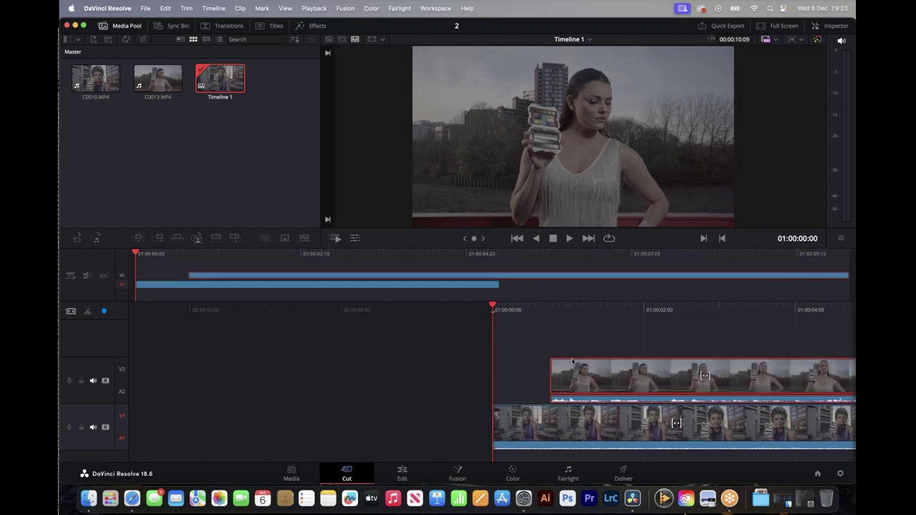
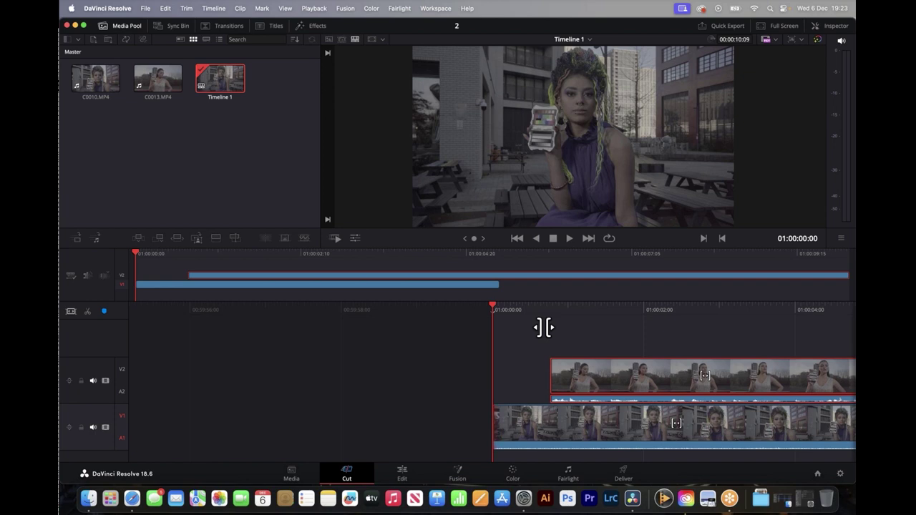
click(527, 292)
click(595, 369)
click(533, 339)
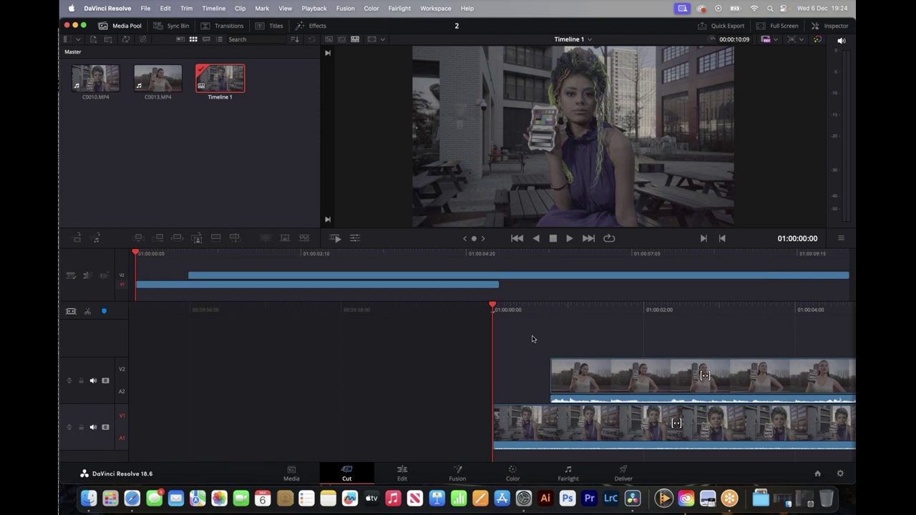
Scrub from the start of the timeline to 01:00:01:09 to preview where the upper clip begins
click(494, 302)
drag(139, 254, 152, 255)
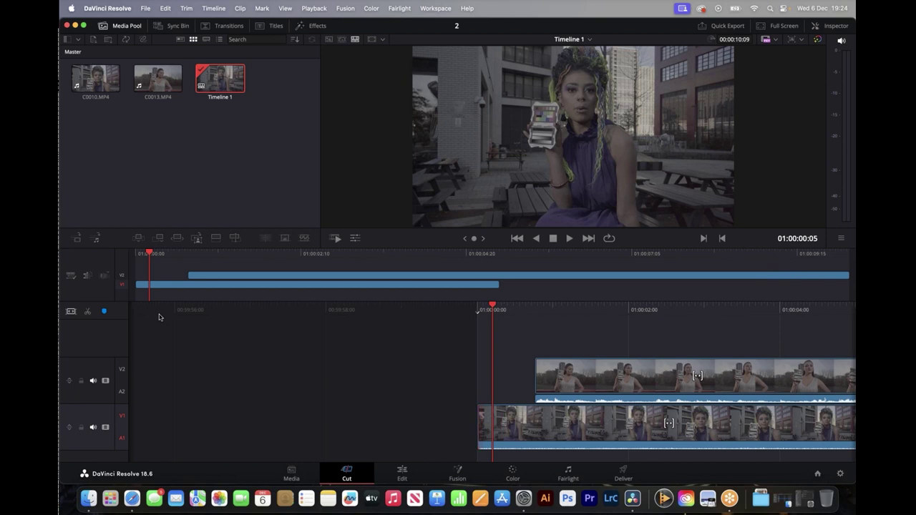
key(XF86AudioMute)
key(v)
key(v)
key(v)
key(v)
drag(500, 309, 411, 310)
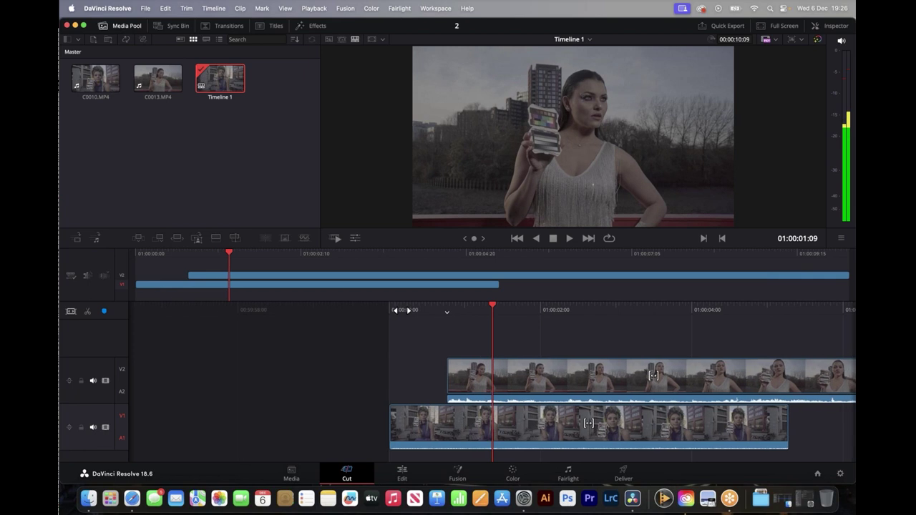
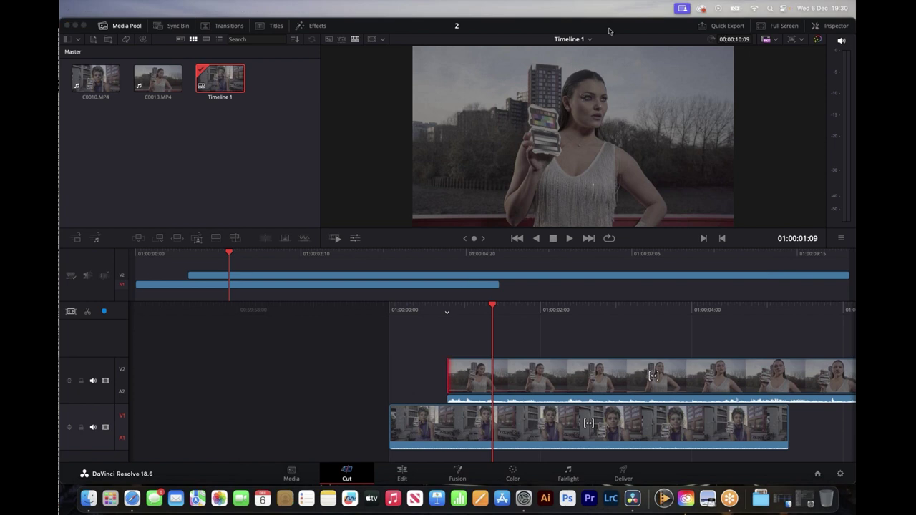
Lower the system sound volume and move the playhead back to 01:00:00:21
drag(614, 29, 588, 27)
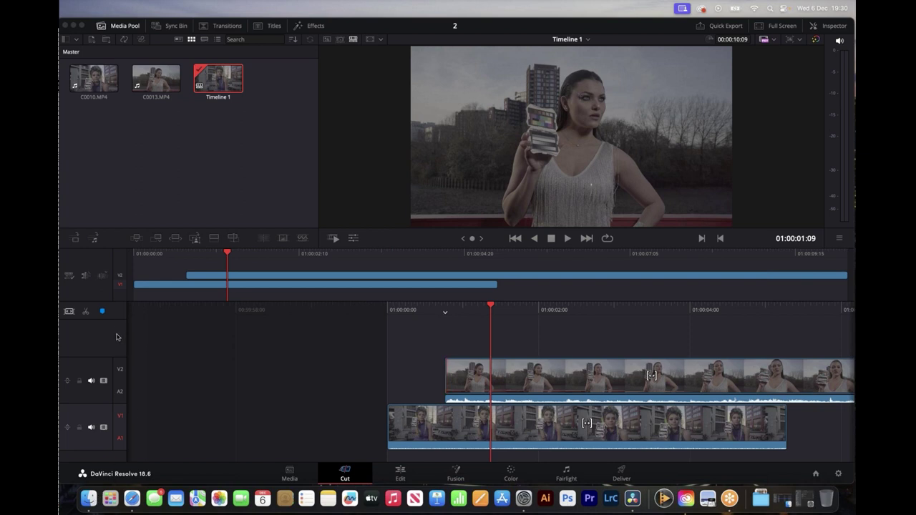
key(XF86AudioRaiseVolume)
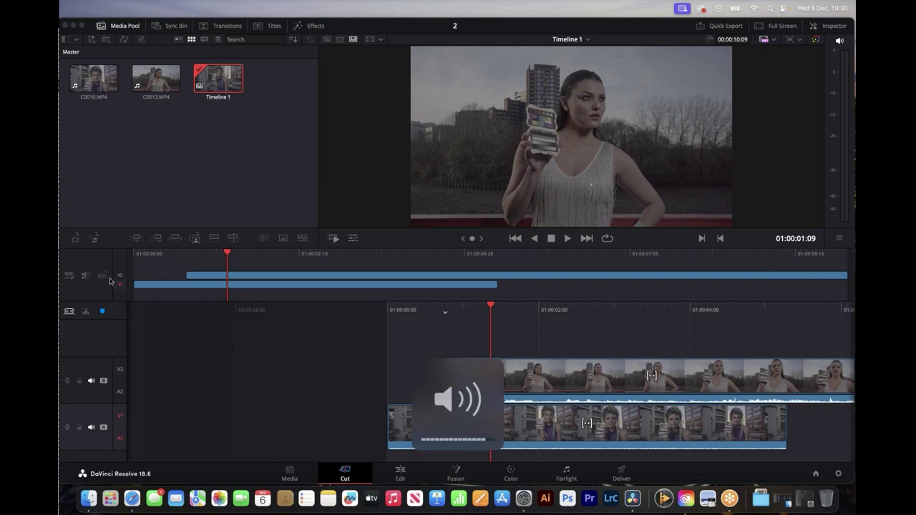
key(XF86AudioLowerVolume)
key(XF86AudioLowerVolume)
key(XF86AudioLowerVolume)
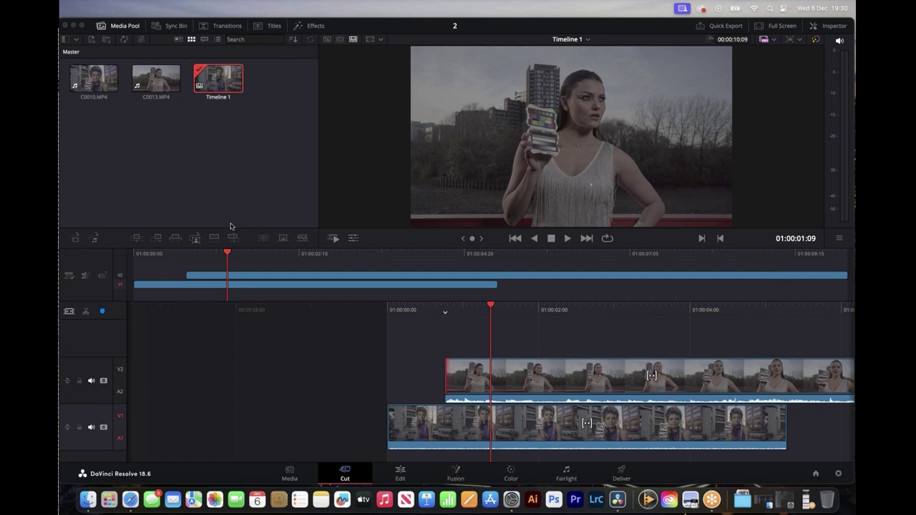
key(XF86AudioRaiseVolume)
key(XF86AudioRaiseVolume)
drag(491, 304, 526, 305)
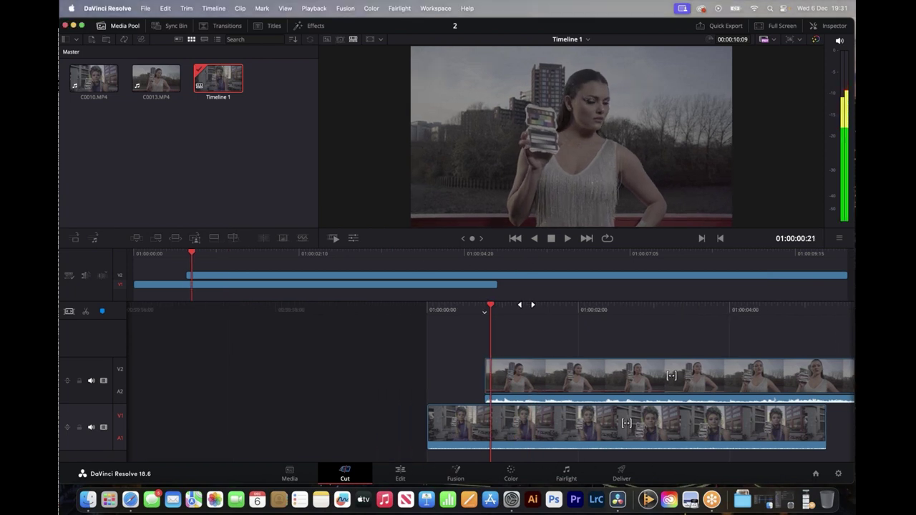
key(XF86AudioRaiseVolume)
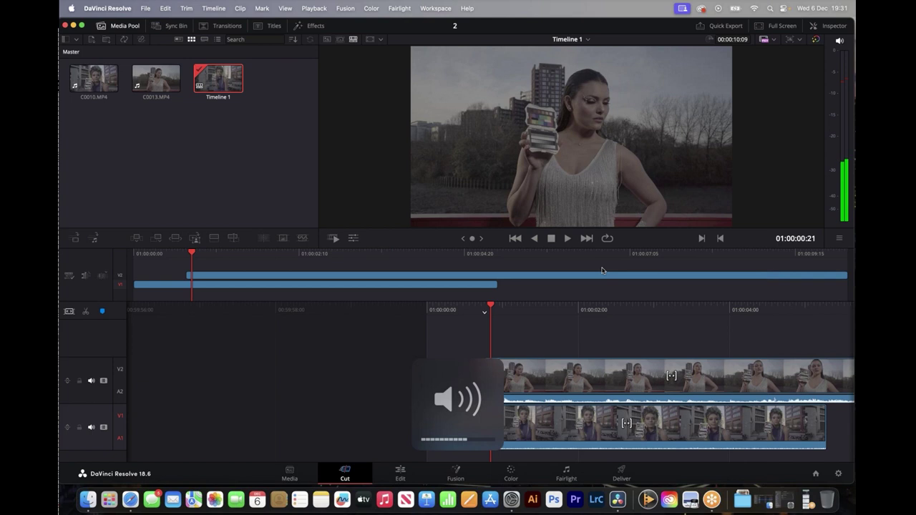
key(XF86AudioLowerVolume)
key(XF86AudioLowerVolume)
key(XF86AudioLowerVolume)
key(XF86AudioLowerVolume)
key(XF86AudioLowerVolume)
key(XF86AudioLowerVolume)
key(XF86AudioLowerVolume)
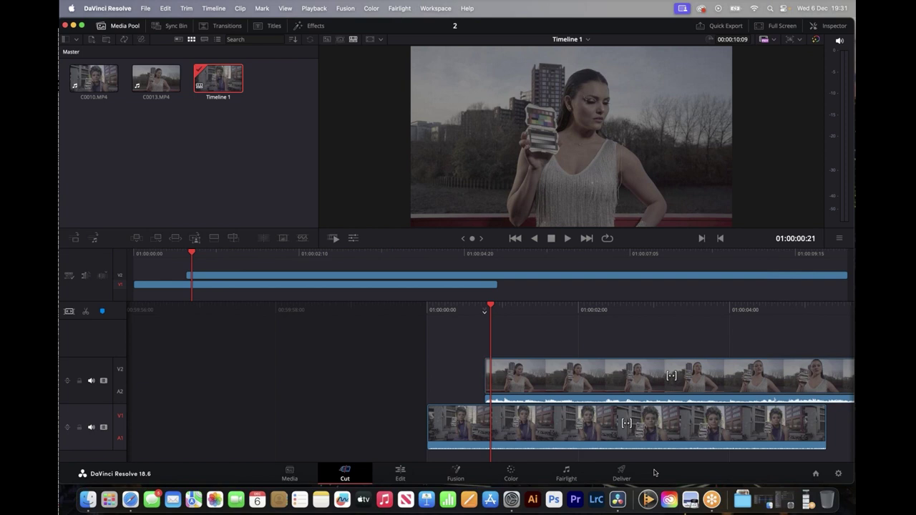
Scrub across the overlapping clips to 01:00:05:03 and back to 01:00:03:02 to examine which footage shows
key(v)
click(499, 304)
key(Left)
key(Left)
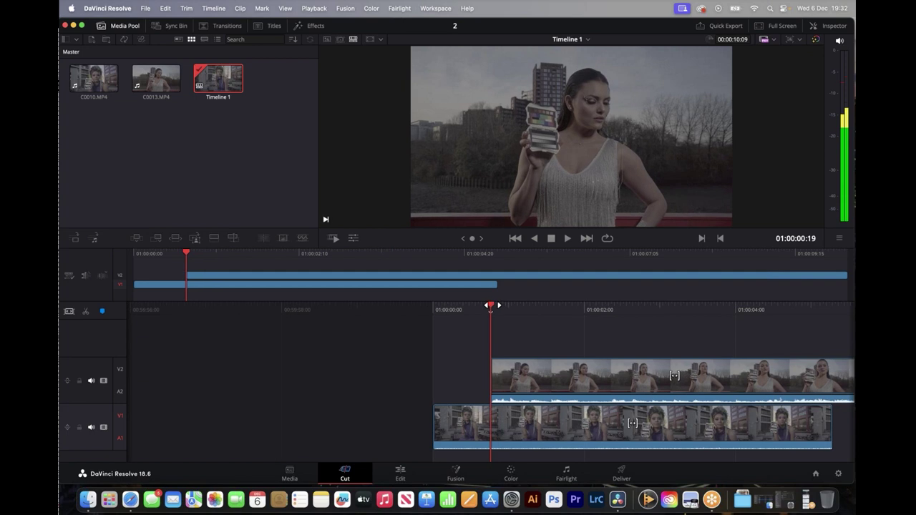
key(Right)
key(Right)
key(Right)
key(Right)
drag(479, 306, 166, 300)
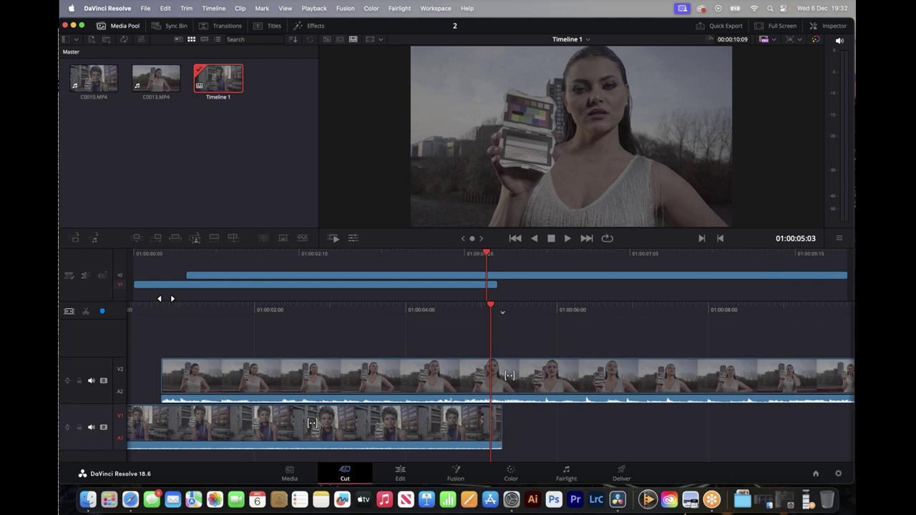
drag(165, 299, 320, 267)
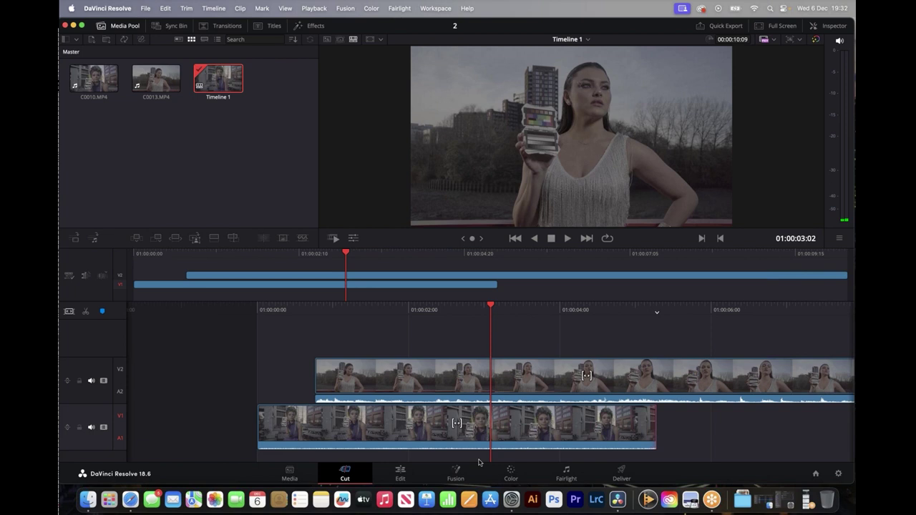
Examine the clip near its start at 01:00:00:21 on the Color page and look over the Media page
click(504, 472)
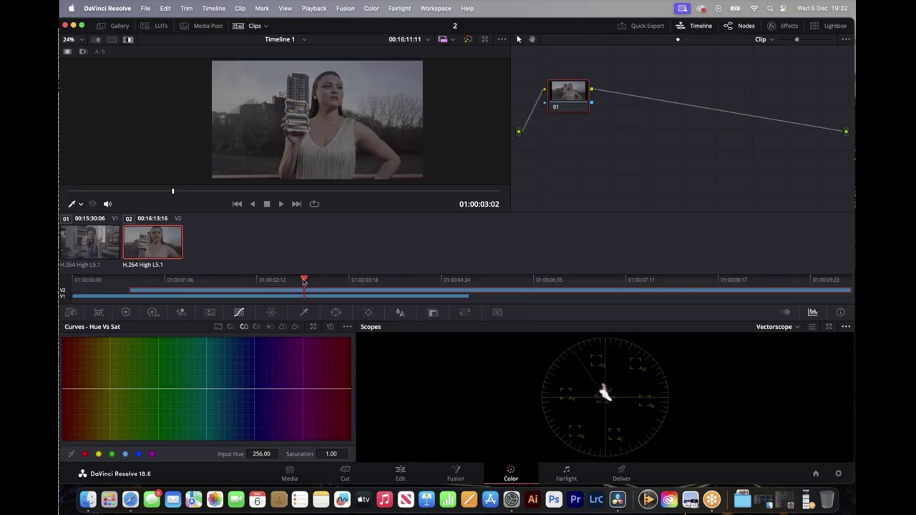
drag(305, 280, 137, 283)
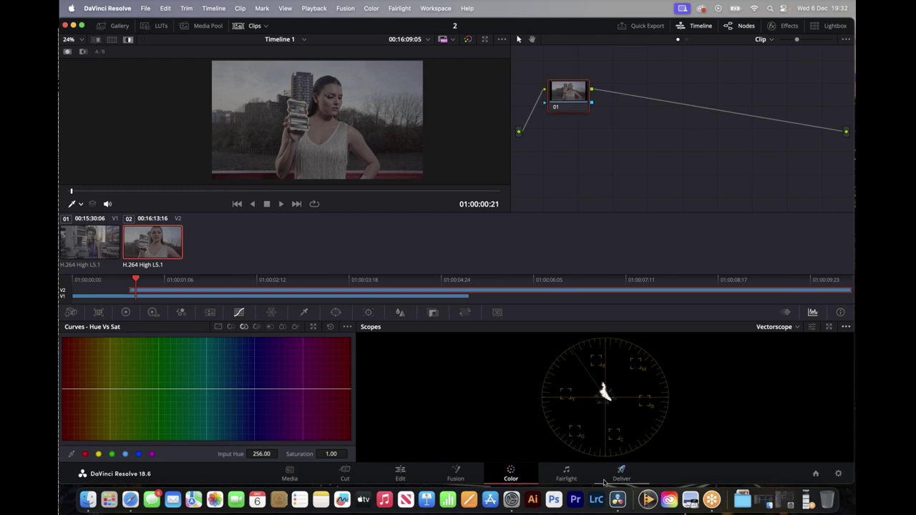
click(293, 475)
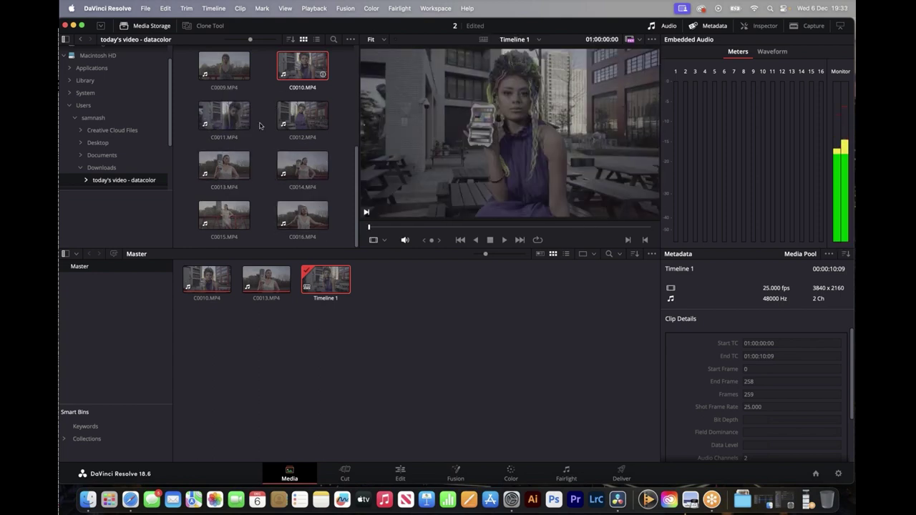
click(345, 474)
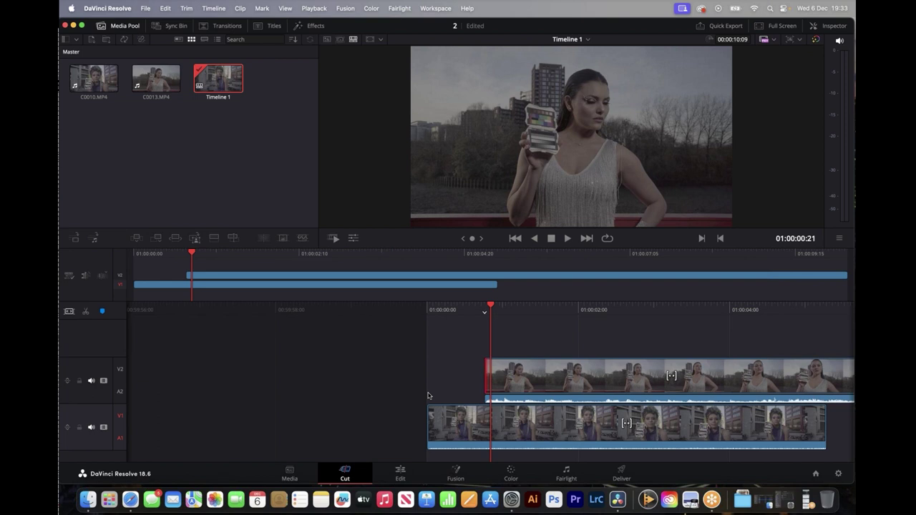
On the Edit page, move C0013.MP4 to the timeline start and place C0010.MP4 directly after it on Video 1
click(401, 478)
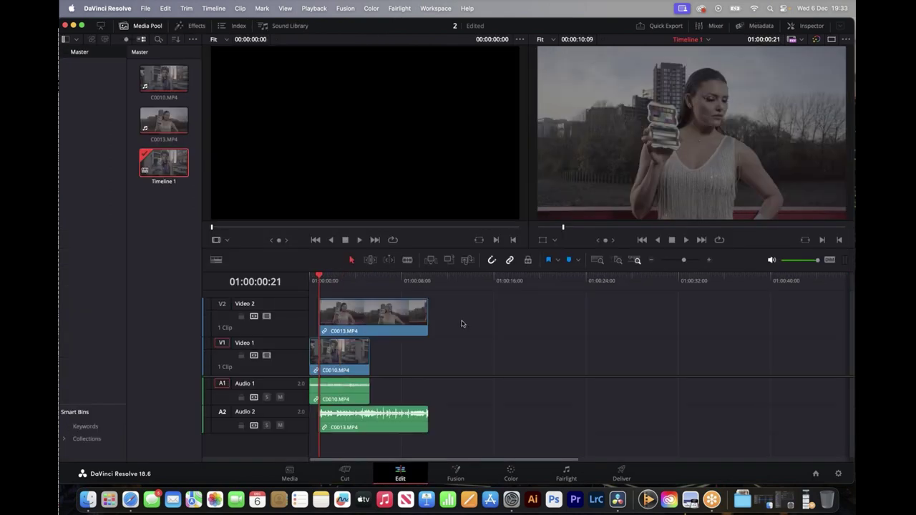
drag(390, 317, 379, 321)
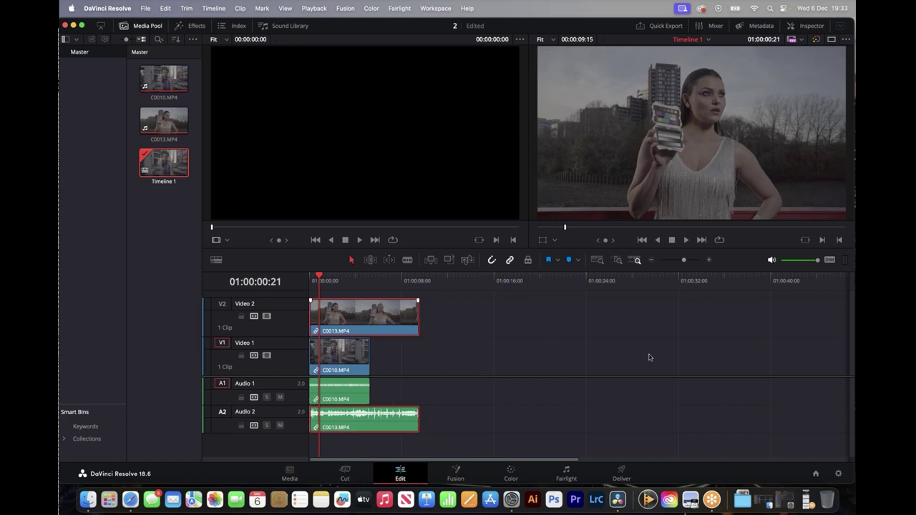
click(425, 353)
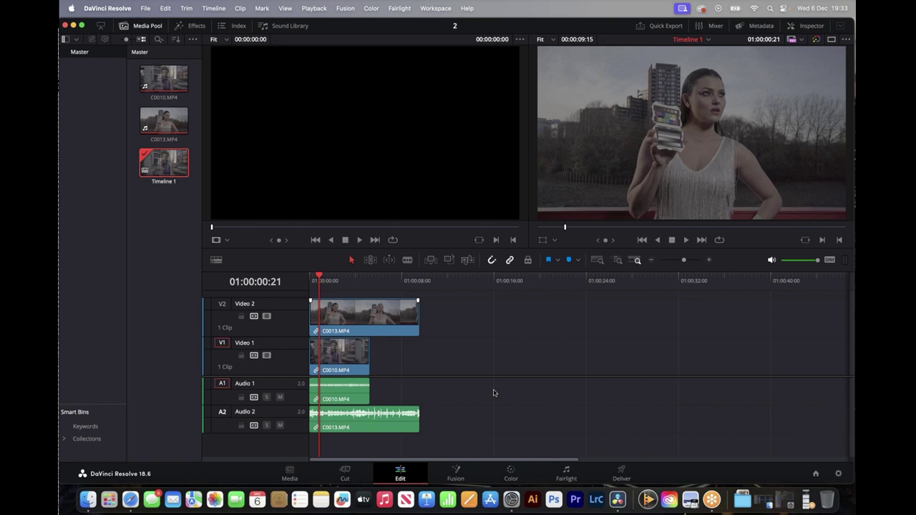
drag(358, 353, 472, 349)
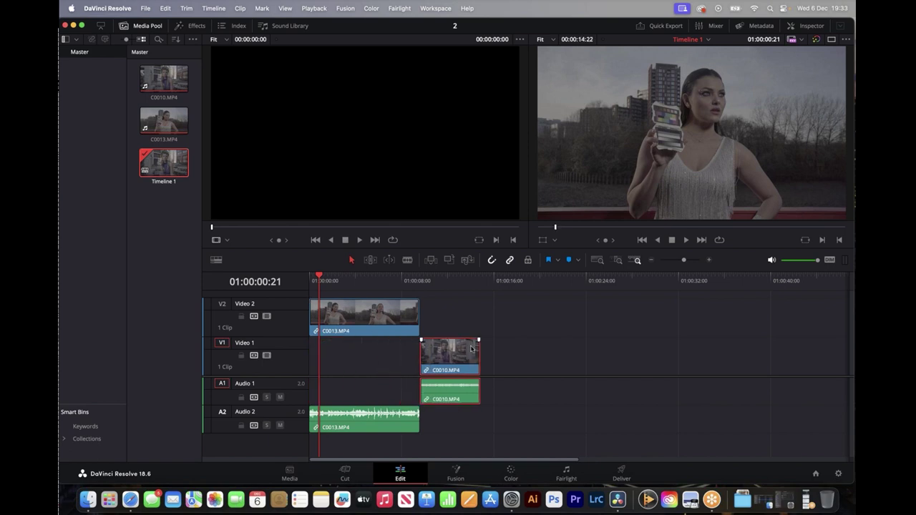
Play through C0010.MP4 and stop at 01:00:13:13, where the color chart faces the camera
click(419, 280)
click(436, 281)
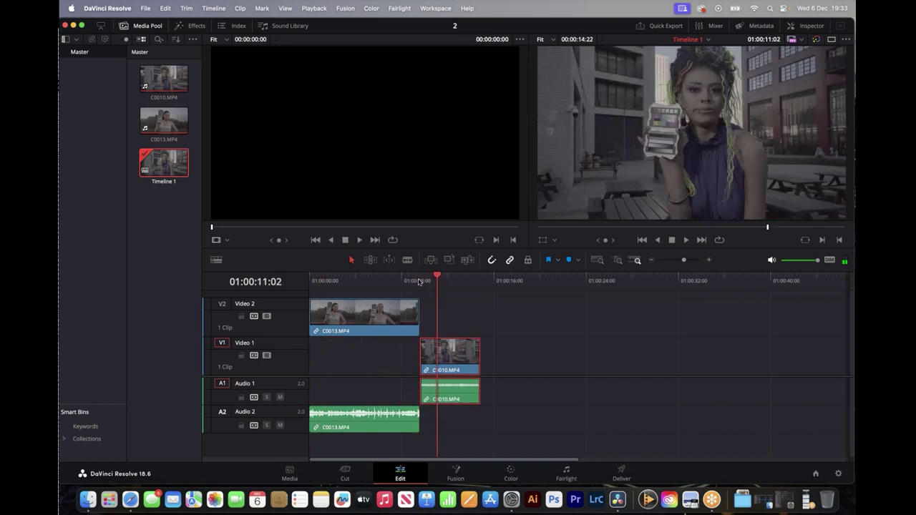
drag(419, 280, 382, 279)
key(space)
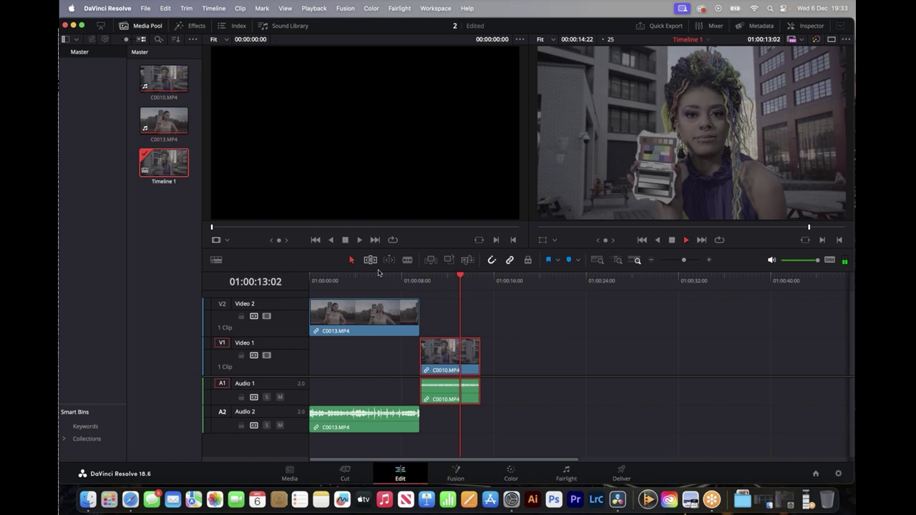
key(space)
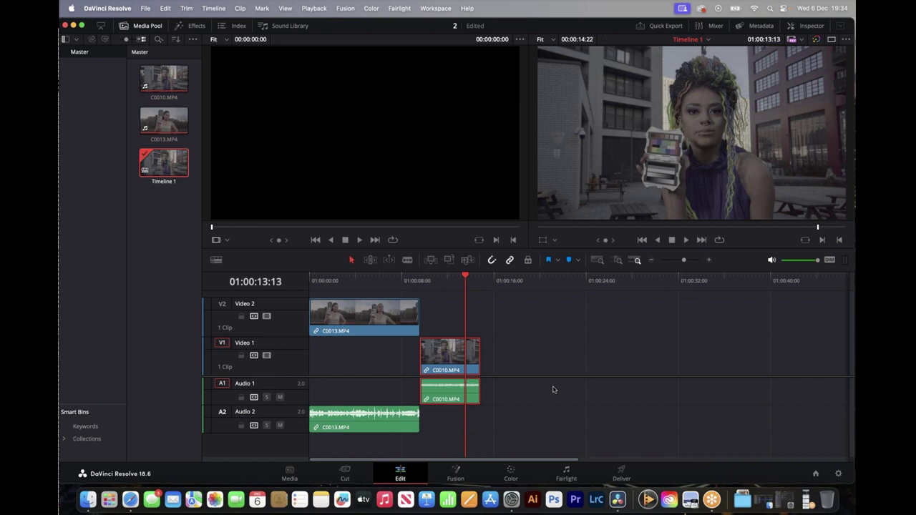
On the Color page, draw a closed four-point curve window around the grayscale patches of the color chart in C0010.MP4
click(507, 478)
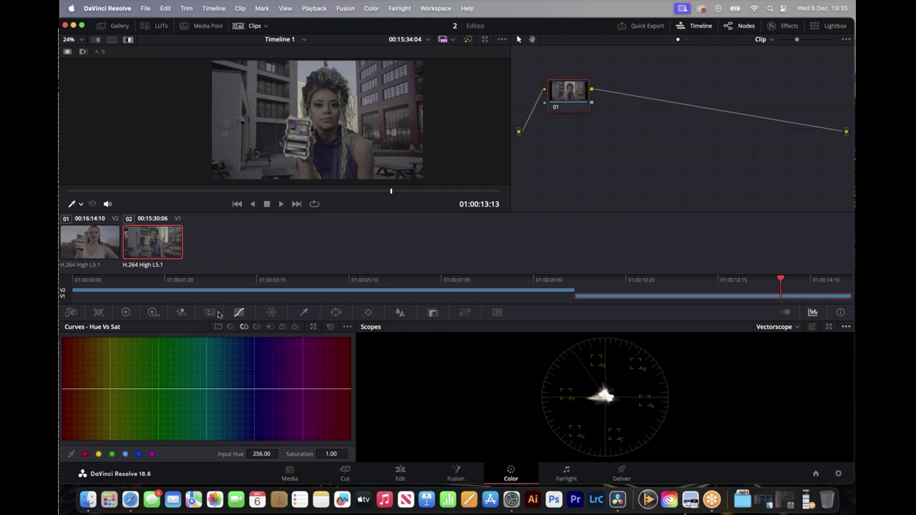
click(336, 313)
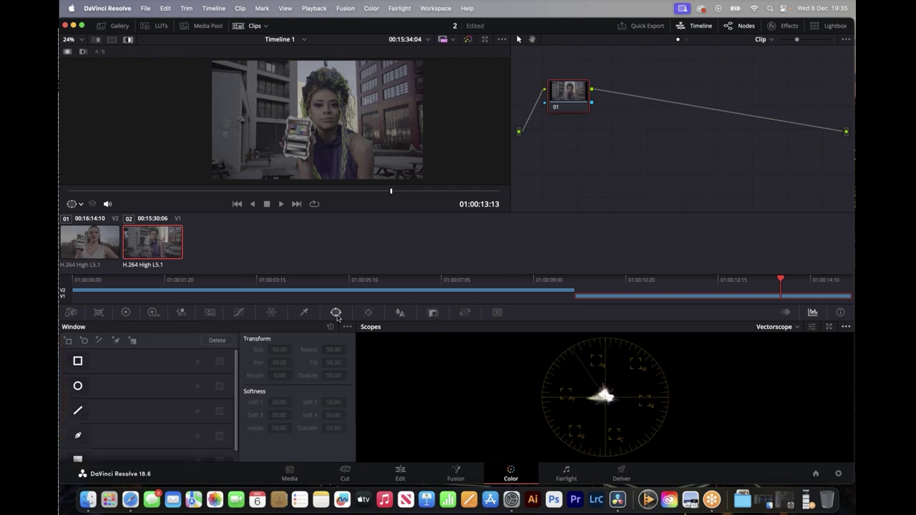
click(79, 436)
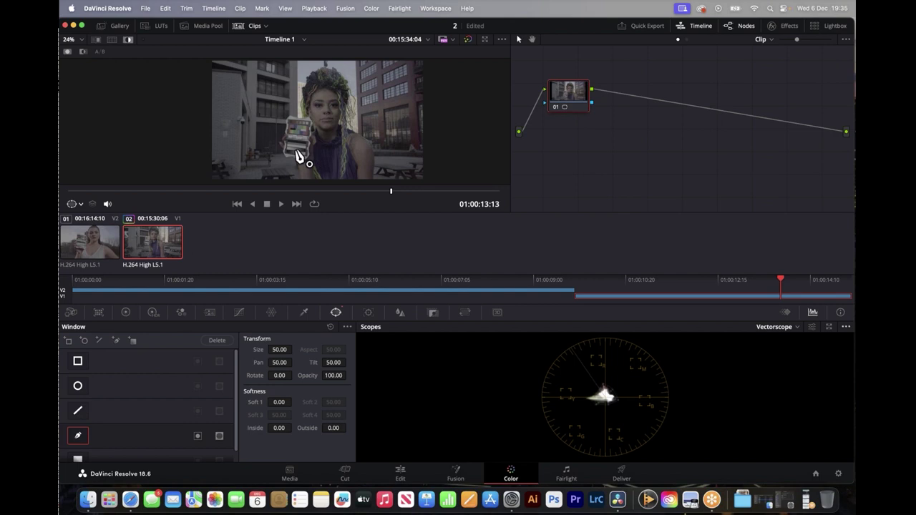
scroll(300, 156, up, 5)
scroll(299, 157, down, 5)
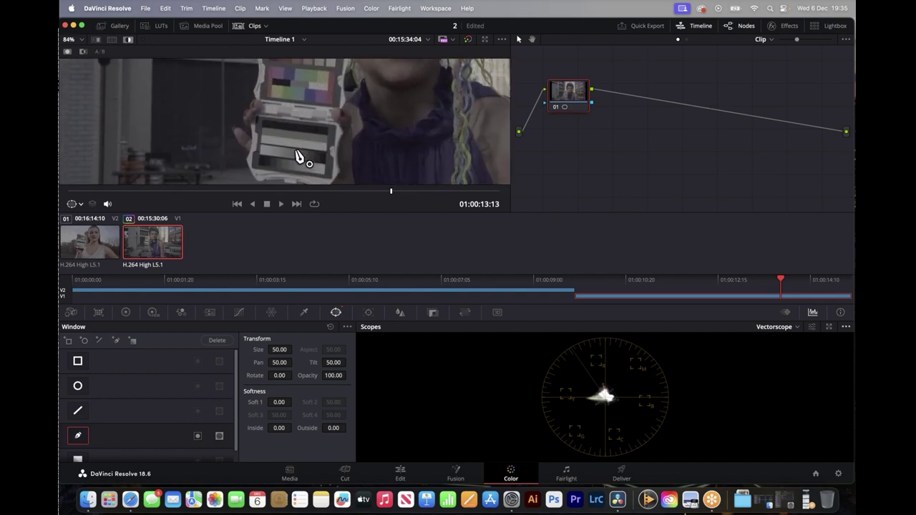
click(326, 170)
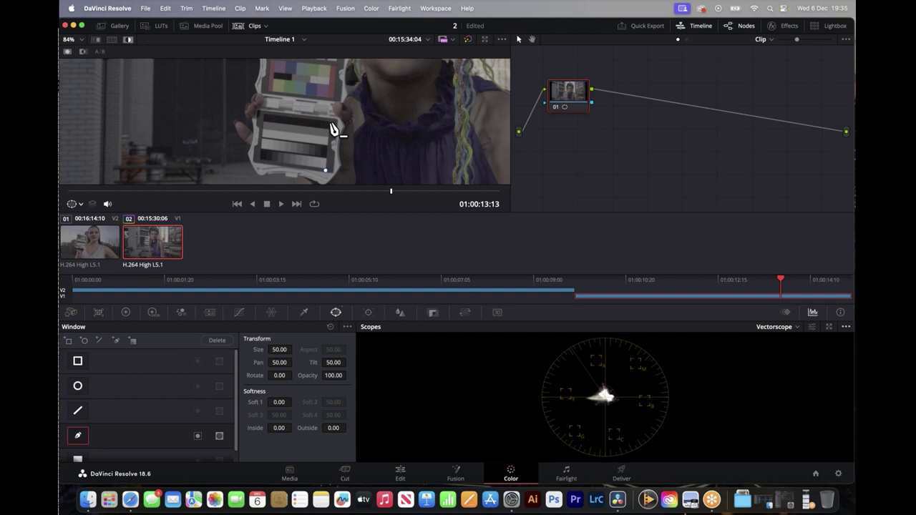
click(330, 123)
click(264, 114)
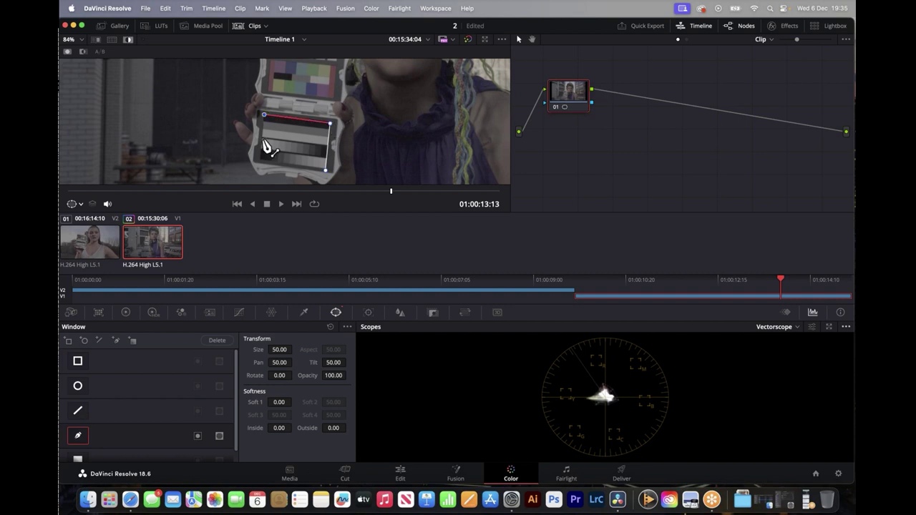
click(259, 161)
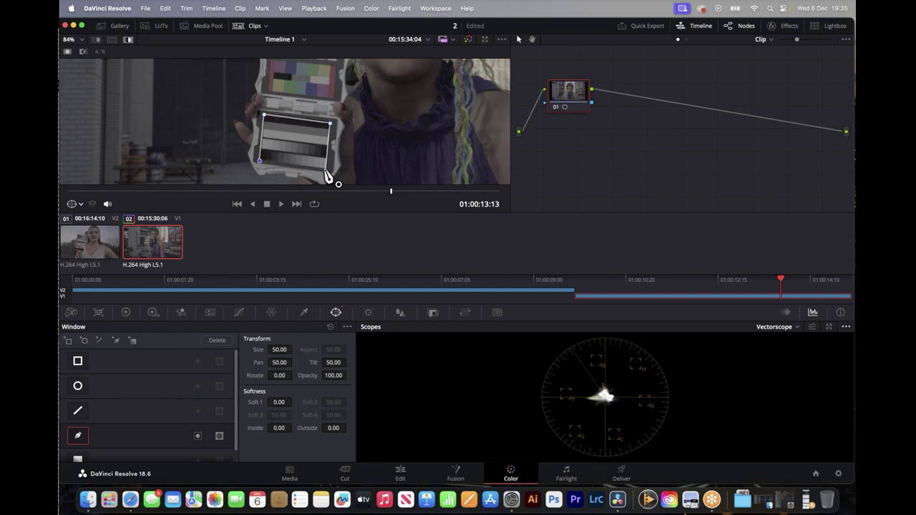
click(326, 172)
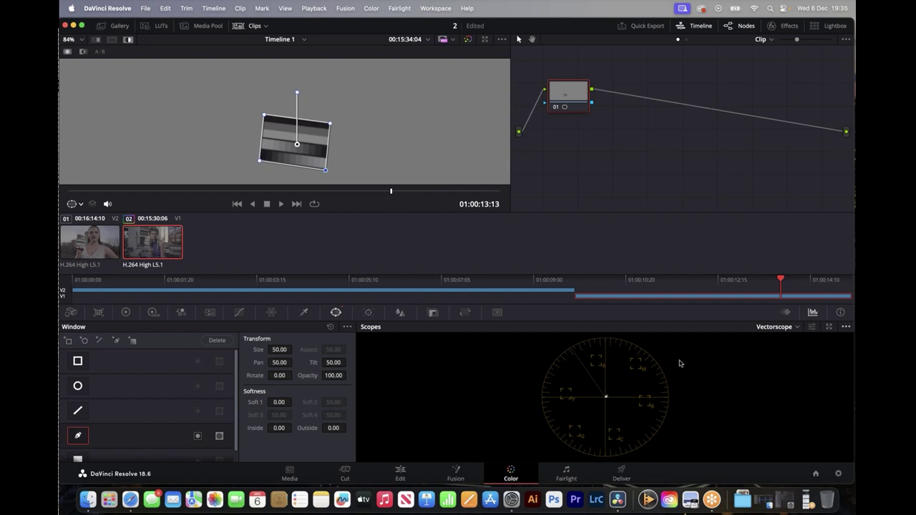
Switch the scopes to Waveform and bring up the custom curve for C0010.MP4, with the waveform's 1023 level in view
click(784, 330)
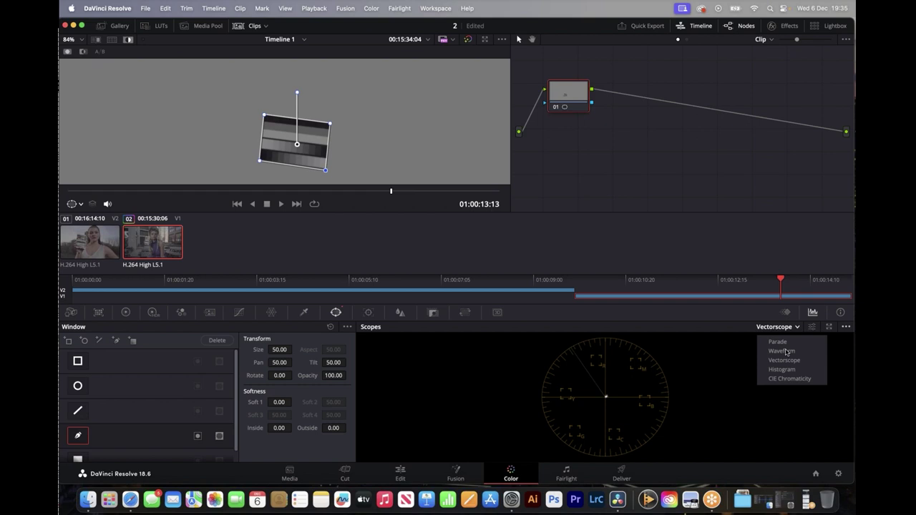
click(782, 350)
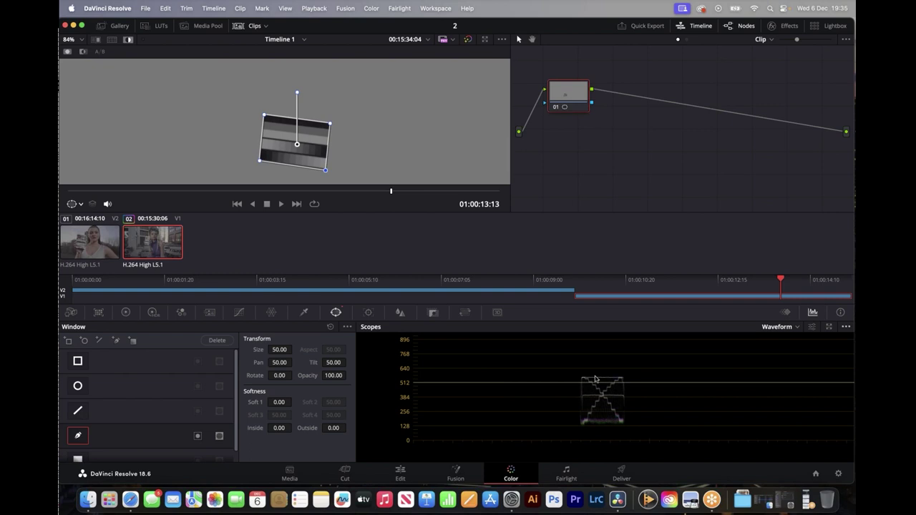
click(241, 313)
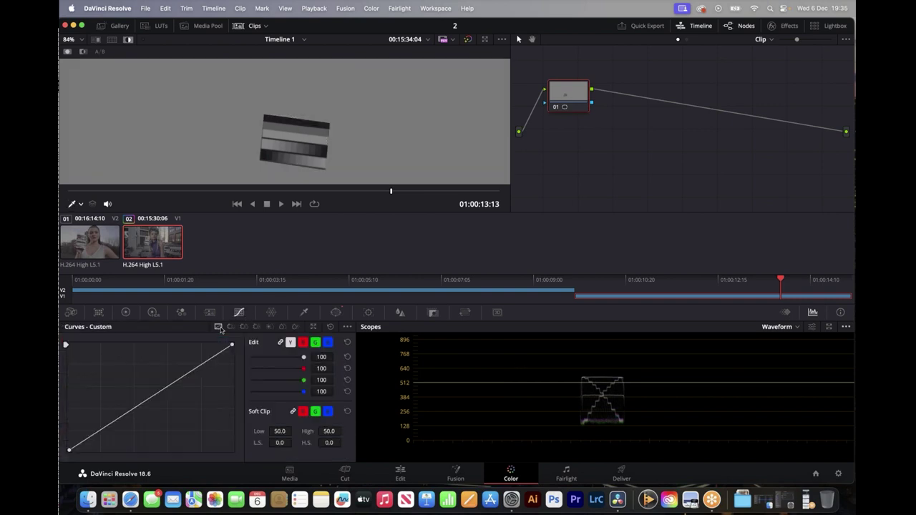
click(219, 327)
click(230, 328)
click(220, 327)
scroll(412, 373, up, 2)
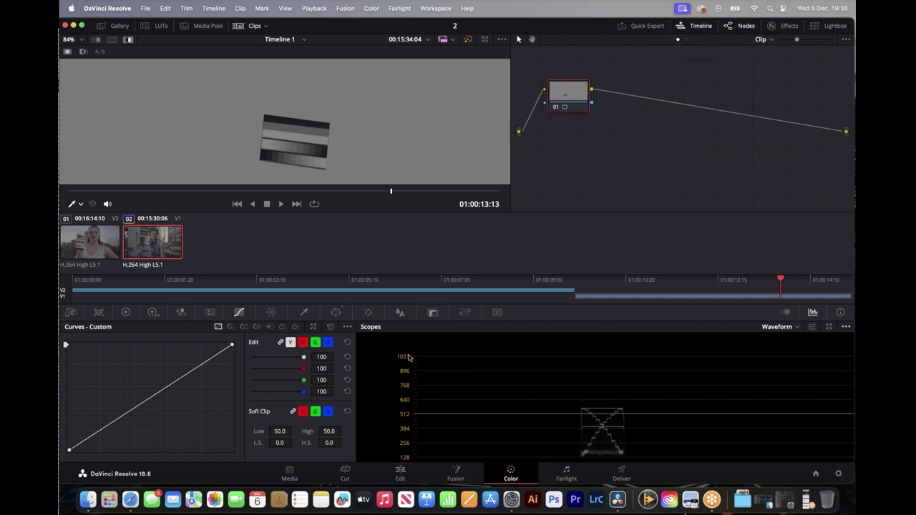
Move the custom curve's end points inward so the brightest chart patches reach just above 896 and the darkest reach 0 on the waveform
drag(231, 345, 161, 335)
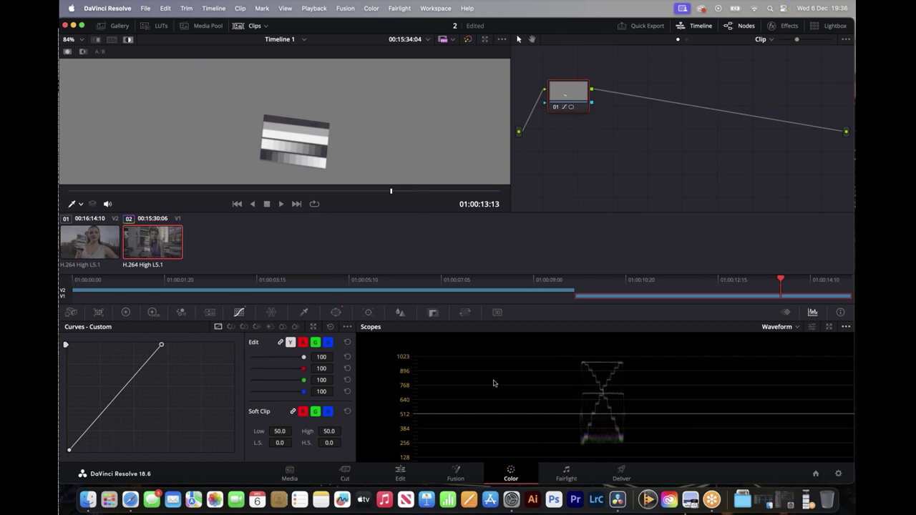
drag(69, 451, 101, 450)
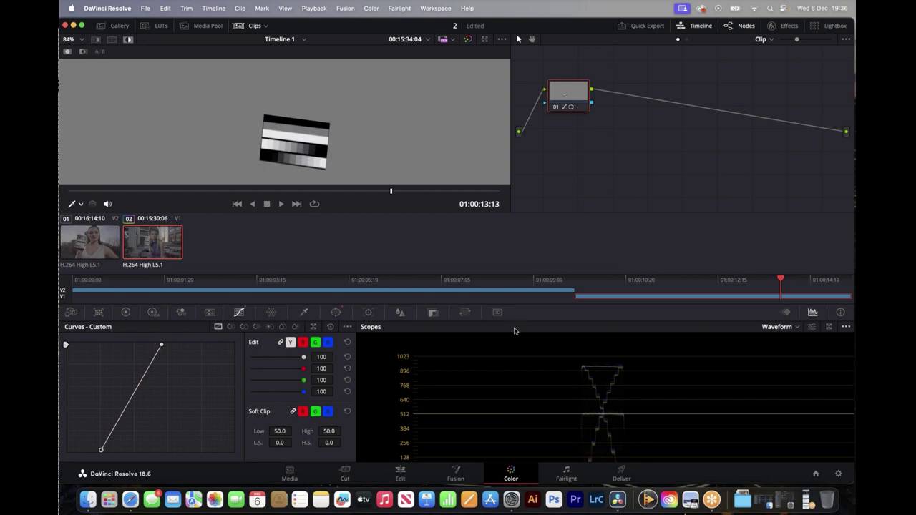
scroll(542, 344, down, 3)
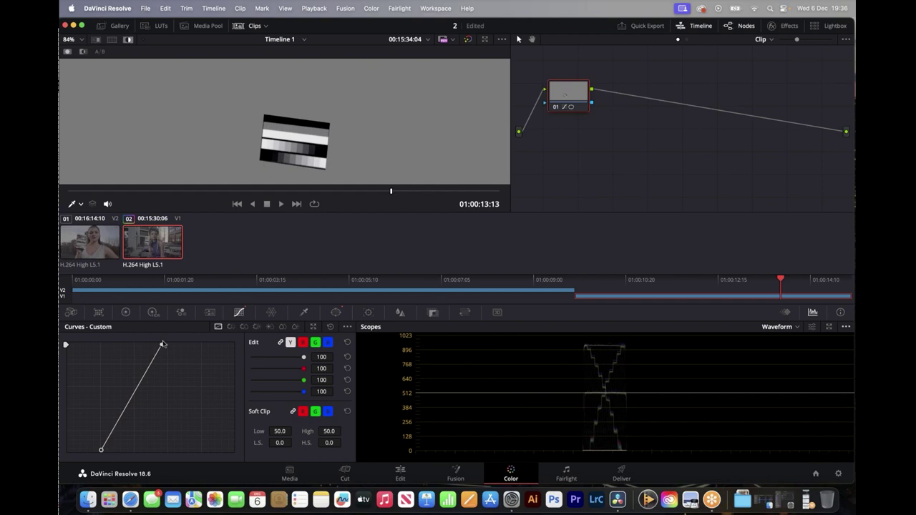
mouse_move(160, 343)
mouse_down()
mouse_move(162, 355)
mouse_move(161, 345)
mouse_up()
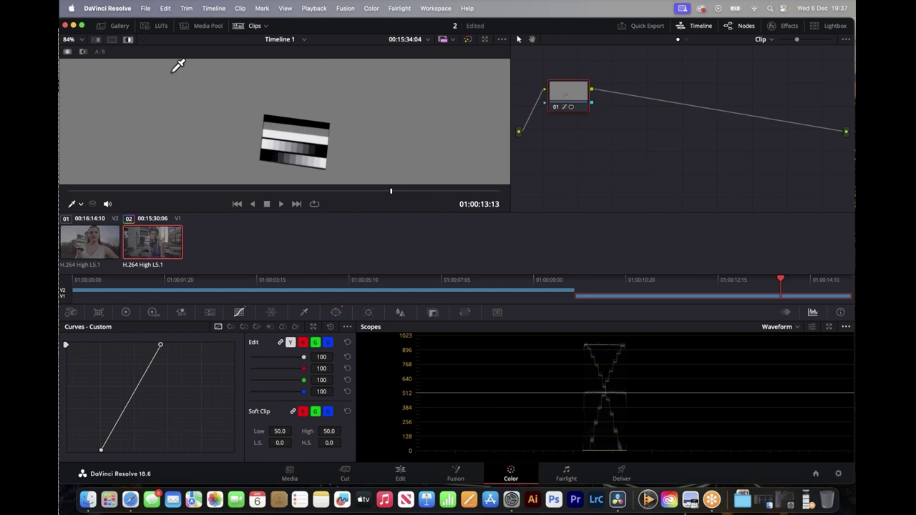
Turn off the highlight view and stretch the curve window's corners from the grayscale patches out to cover the whole frame
click(129, 40)
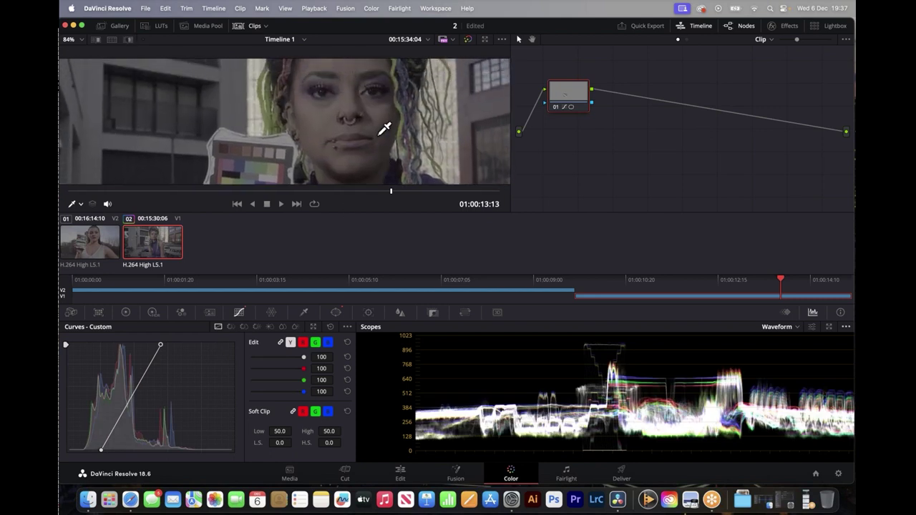
scroll(385, 128, down, 5)
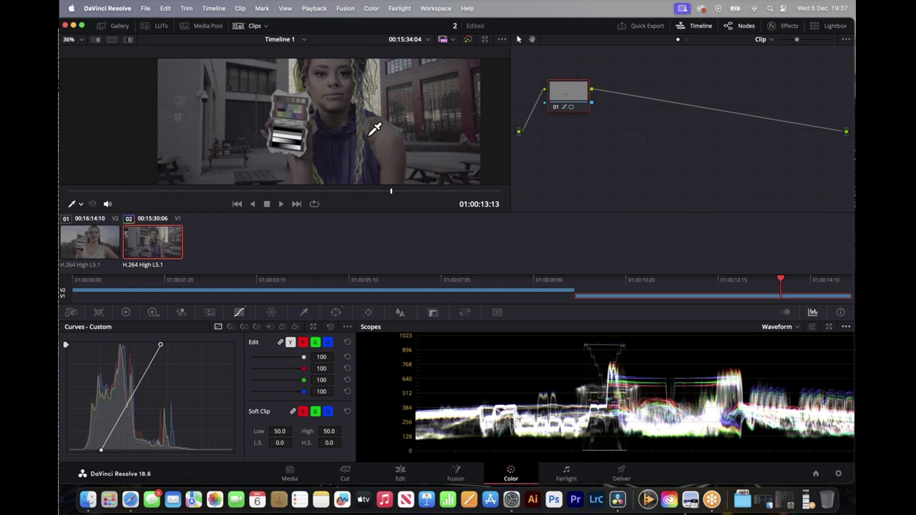
click(336, 313)
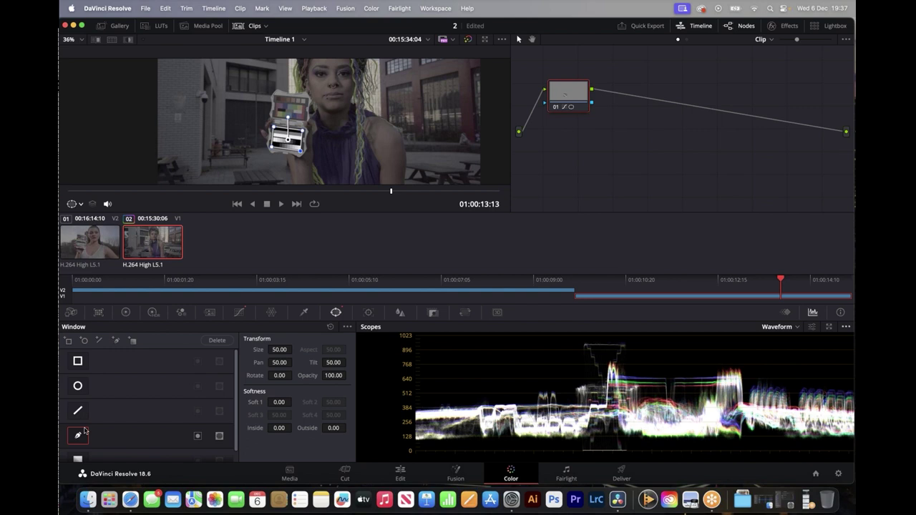
click(308, 138)
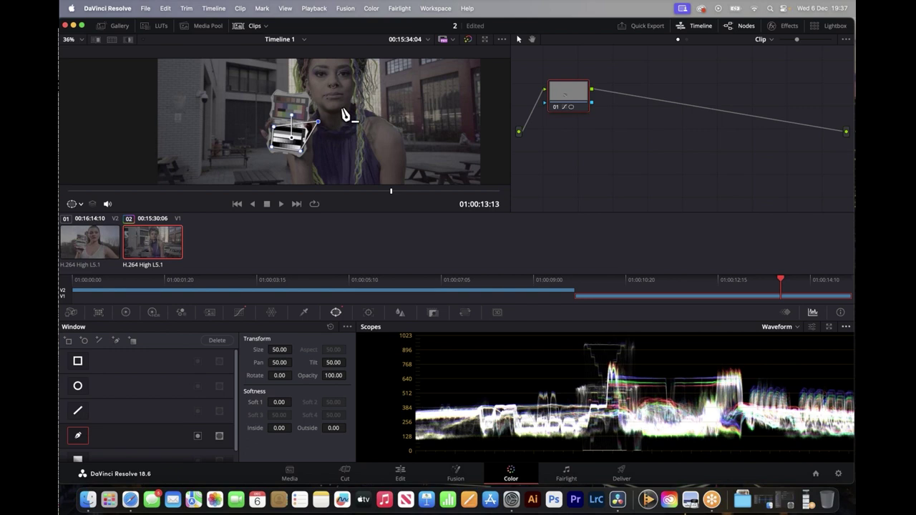
click(380, 86)
click(398, 65)
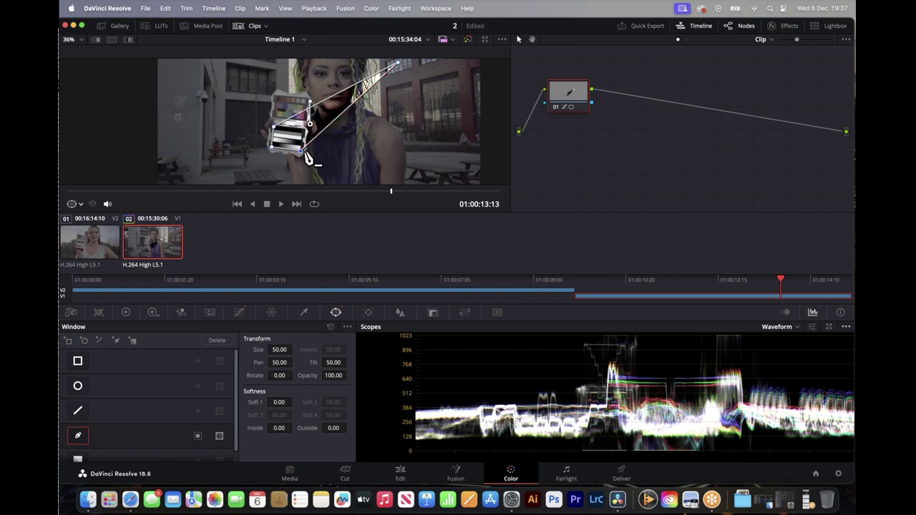
click(462, 185)
drag(462, 186, 484, 188)
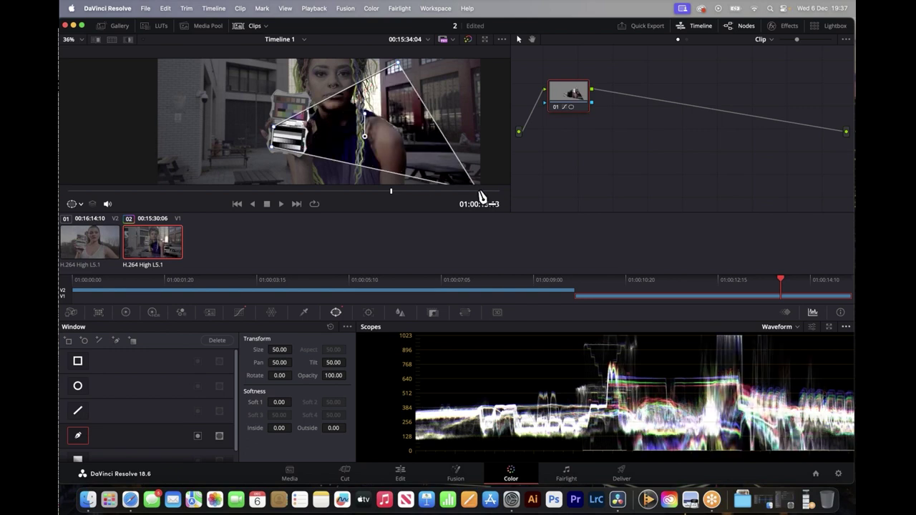
click(274, 151)
drag(274, 152, 160, 194)
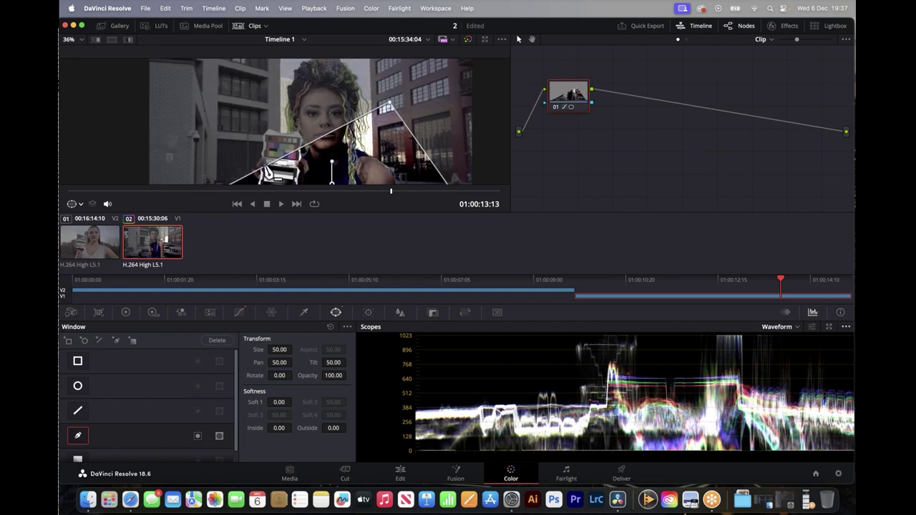
click(223, 111)
drag(196, 84, 151, 61)
drag(390, 106, 474, 60)
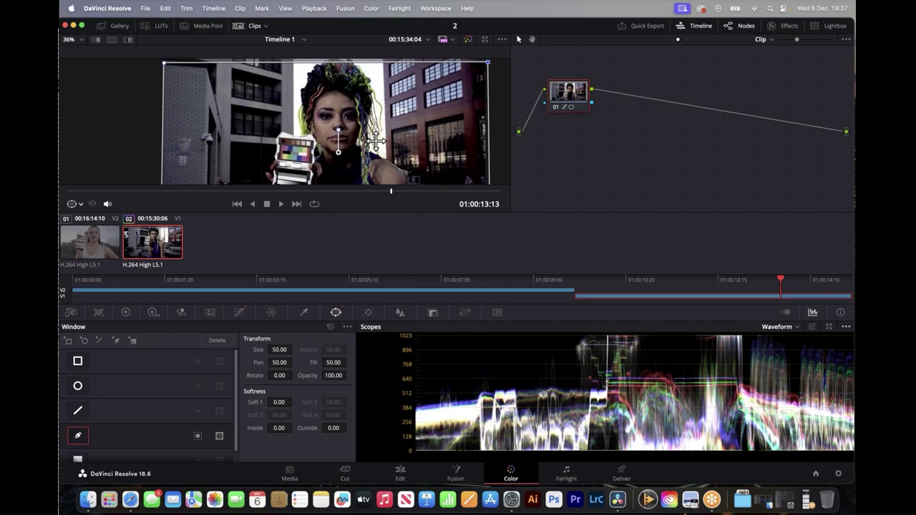
Lower the curve window's upper two corners so the correction covers only the lower part of the frame
drag(495, 77, 495, 187)
drag(172, 78, 176, 169)
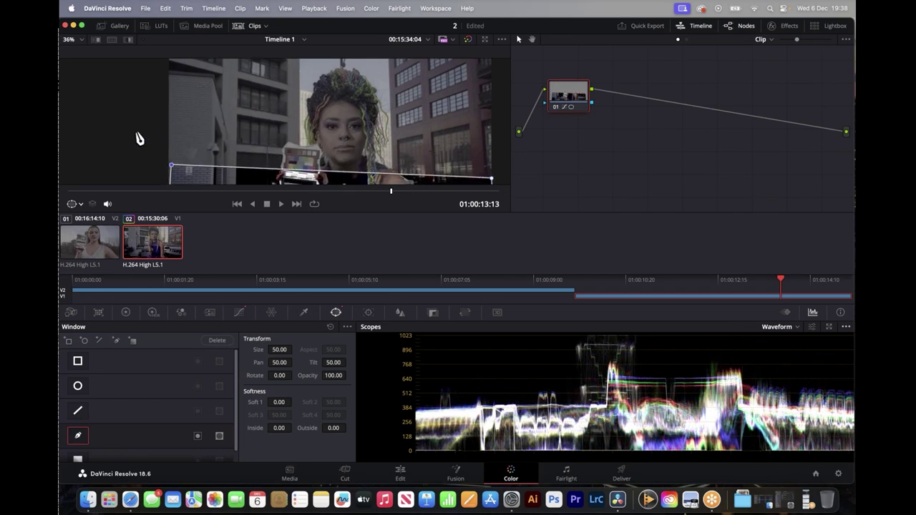
scroll(139, 139, down, 3)
scroll(227, 136, down, 2)
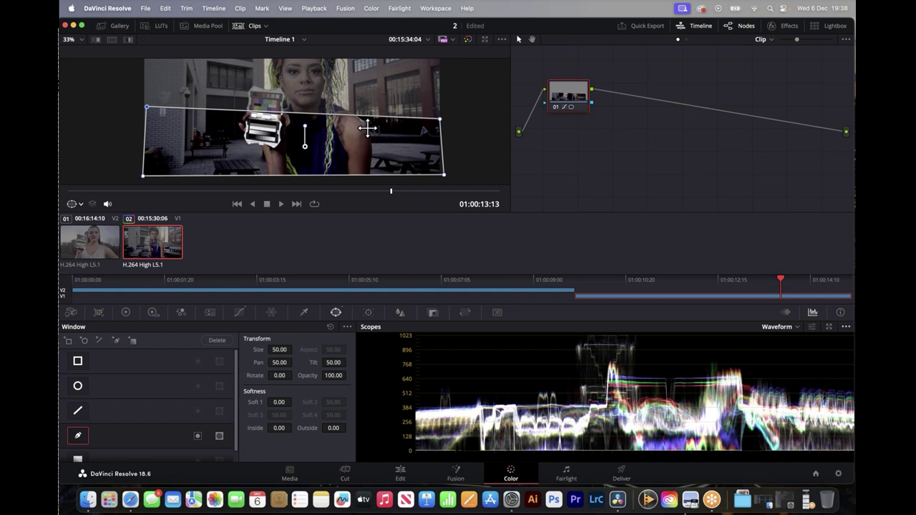
scroll(370, 130, down, 5)
scroll(367, 129, down, 1)
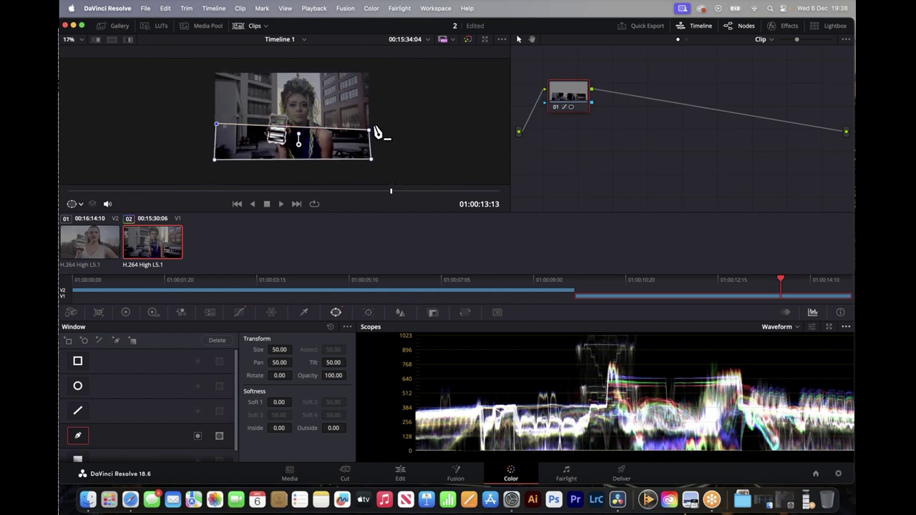
Reshape the curve window to cover only the left half of the frame, splitting the woman's image for a before-and-after comparison
drag(369, 131, 294, 73)
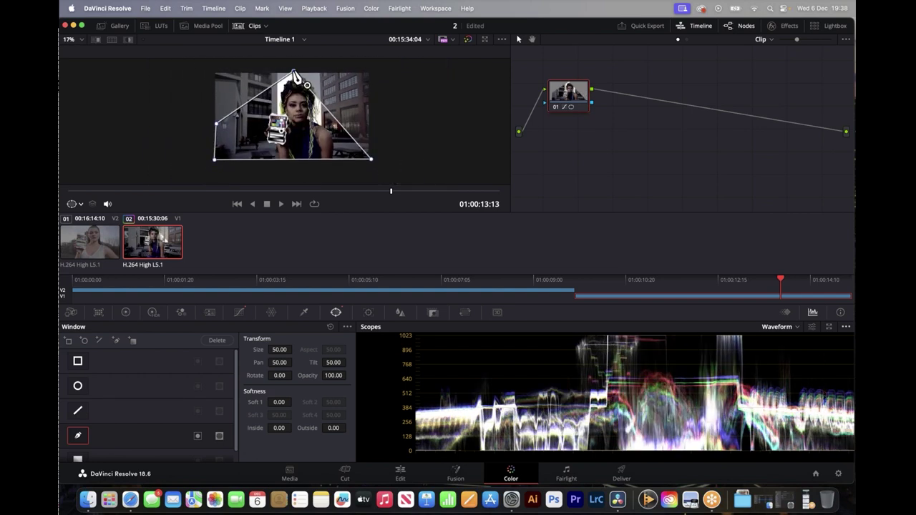
drag(370, 159, 299, 163)
drag(297, 78, 297, 76)
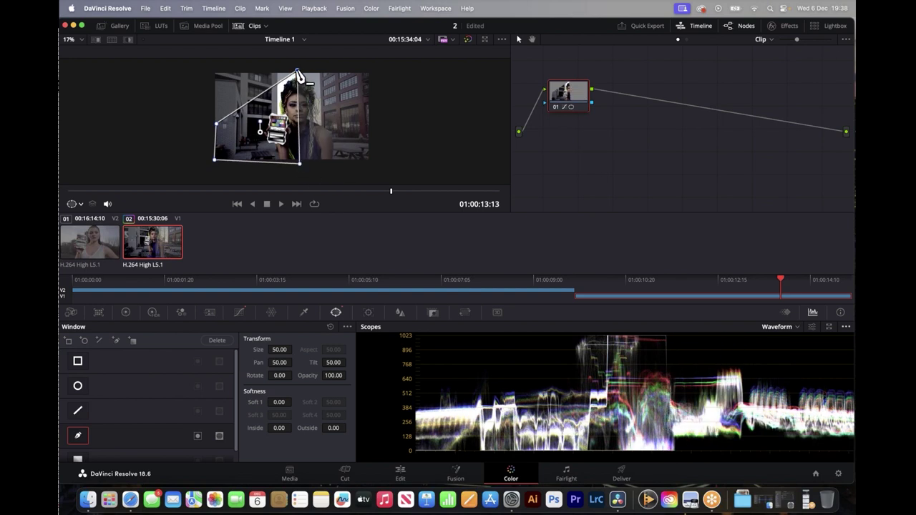
drag(218, 125, 214, 68)
mouse_move(215, 160)
mouse_down()
mouse_move(217, 176)
mouse_move(217, 166)
mouse_up()
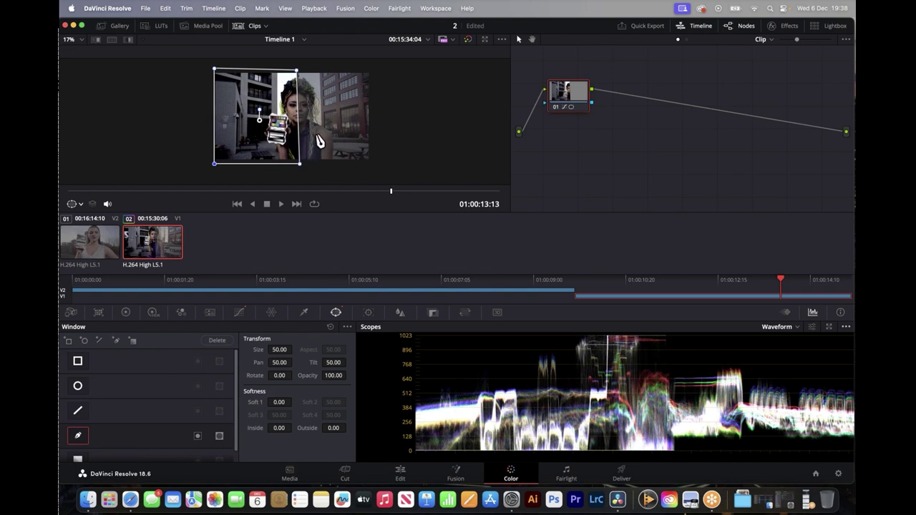
scroll(313, 132, up, 2)
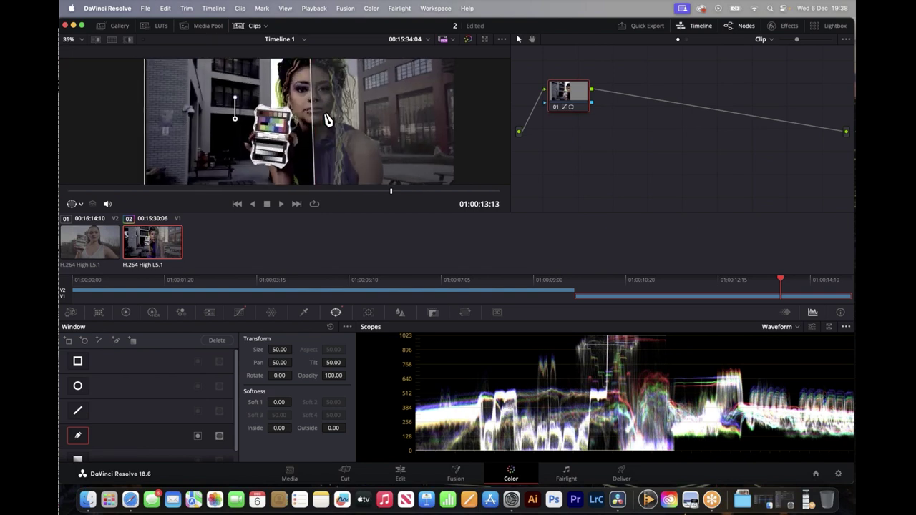
scroll(315, 131, down, 3)
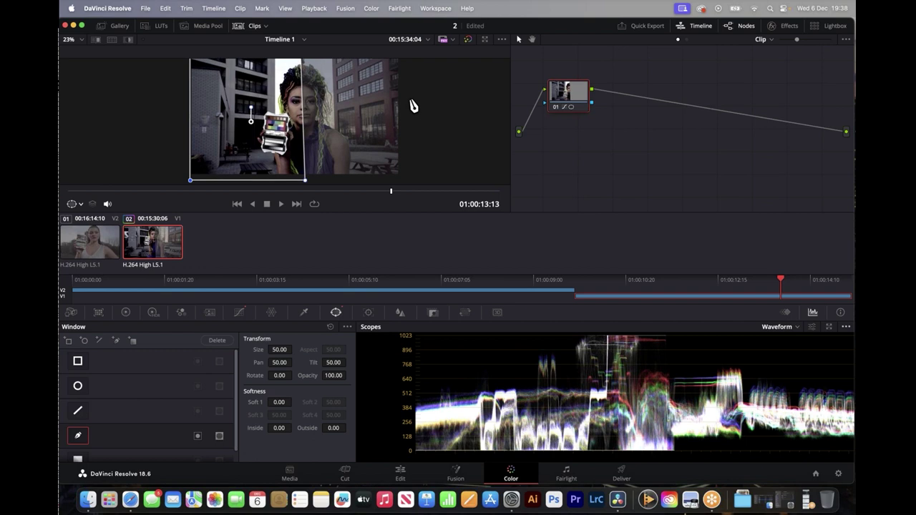
scroll(413, 106, down, 5)
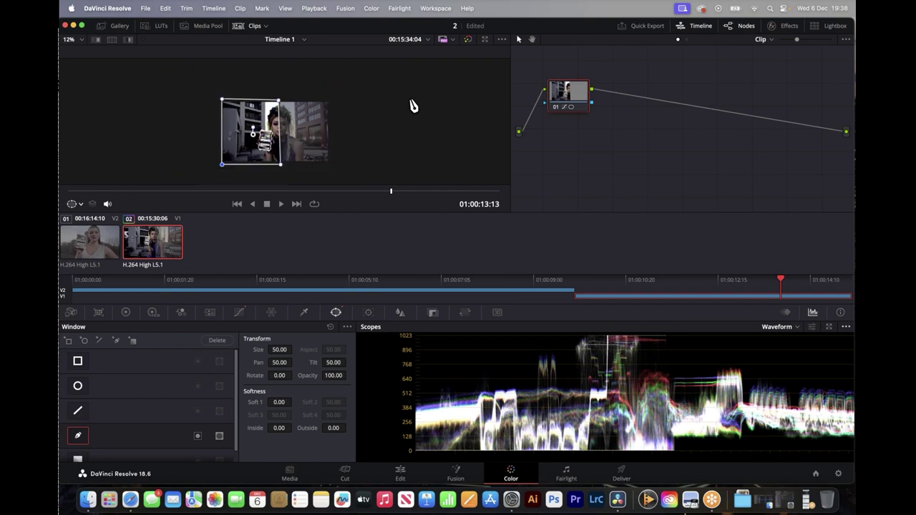
scroll(413, 106, up, 1)
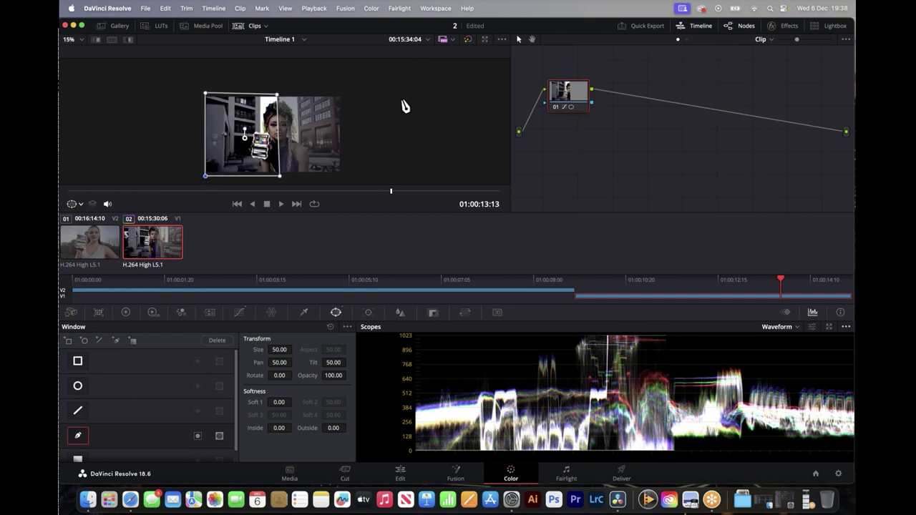
drag(279, 98, 281, 100)
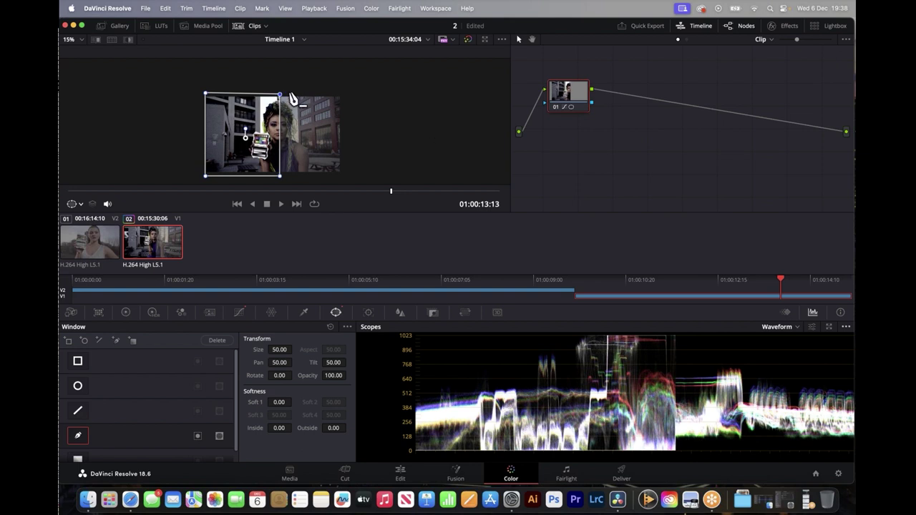
Extend the window's two right corners past the frame's right edge so the correction covers the full image
drag(280, 94, 344, 94)
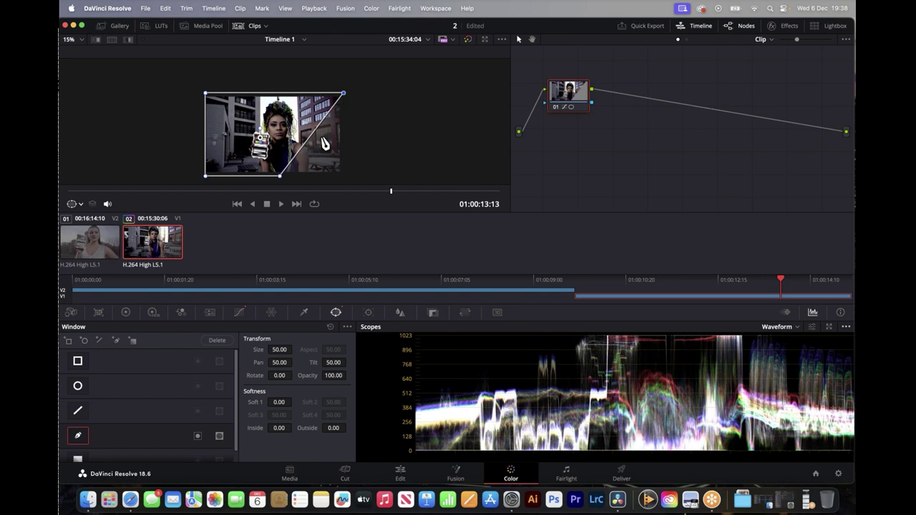
drag(279, 180, 343, 183)
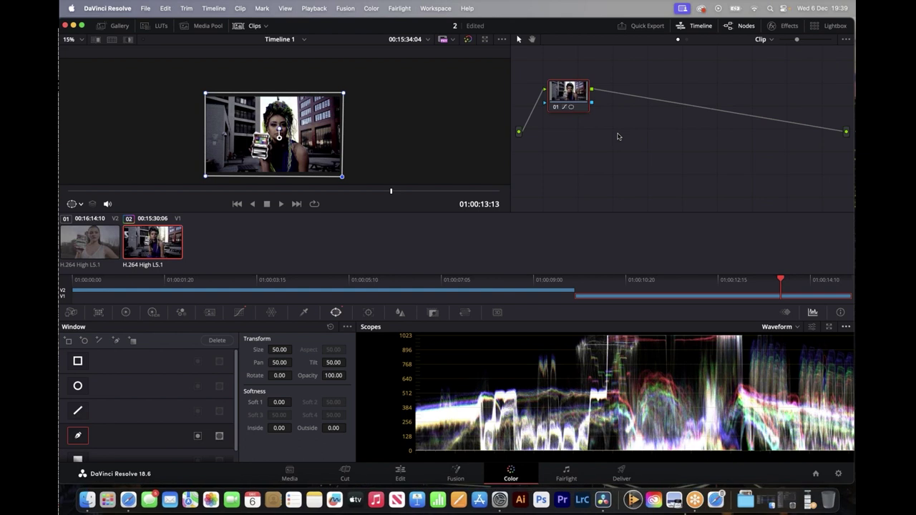
key(XF86AudioLowerVolume)
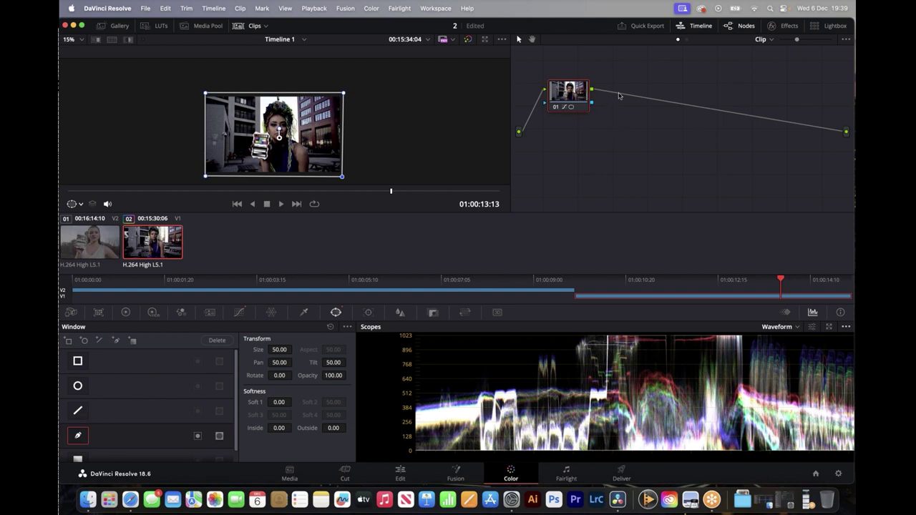
Reposition node 01 and add a Corrector node after it, spaced out along the connection to the output
drag(573, 96, 564, 117)
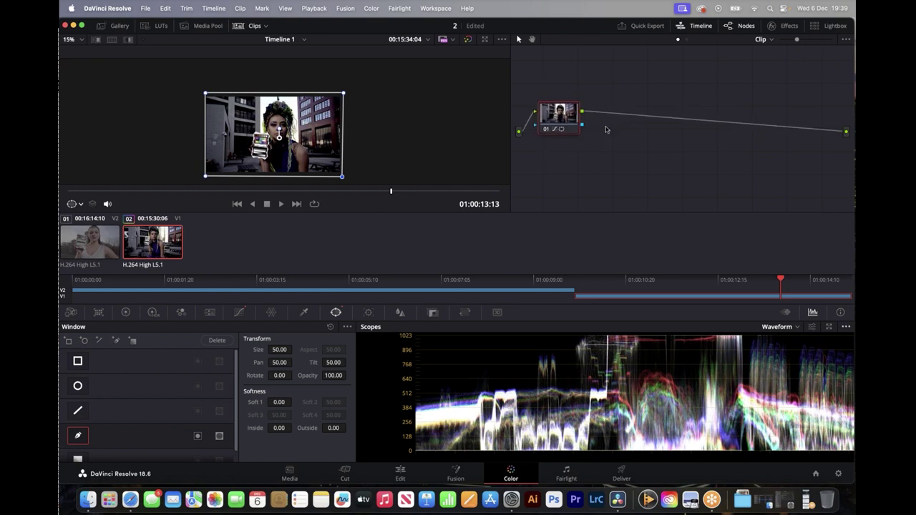
right_click(586, 119)
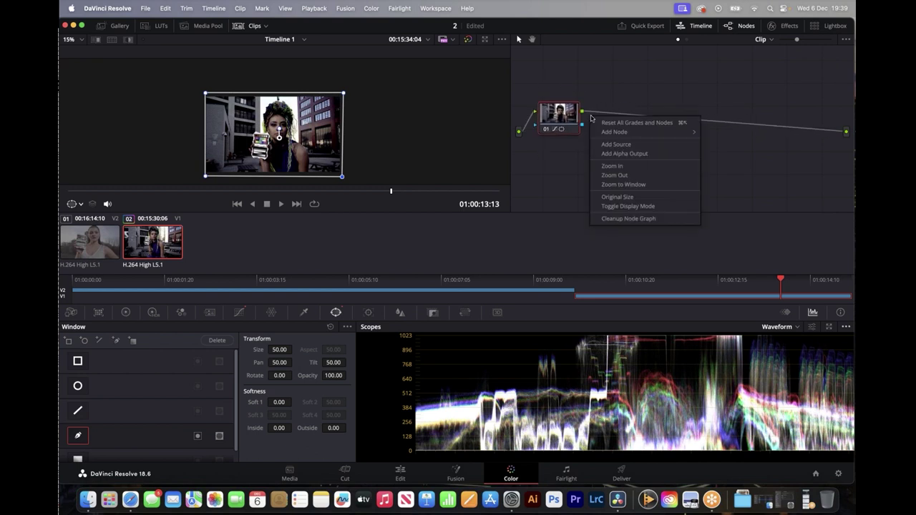
mouse_move(613, 134)
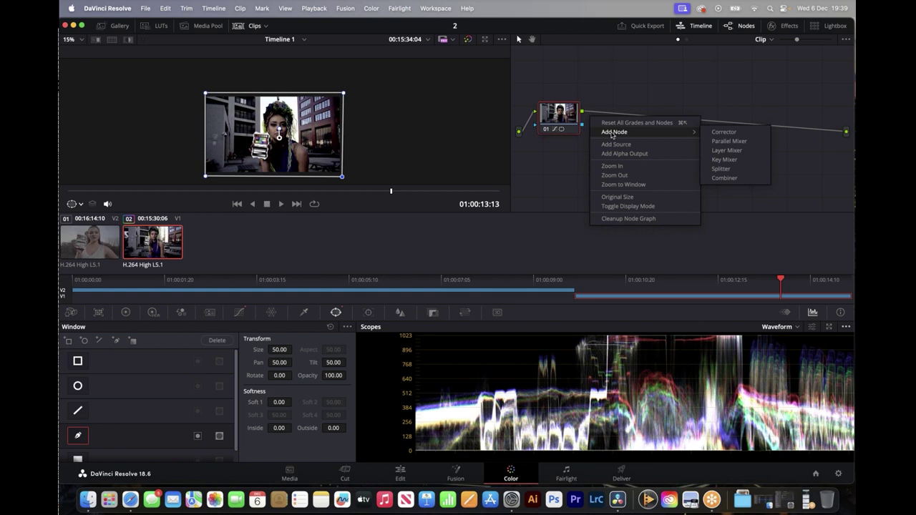
click(724, 132)
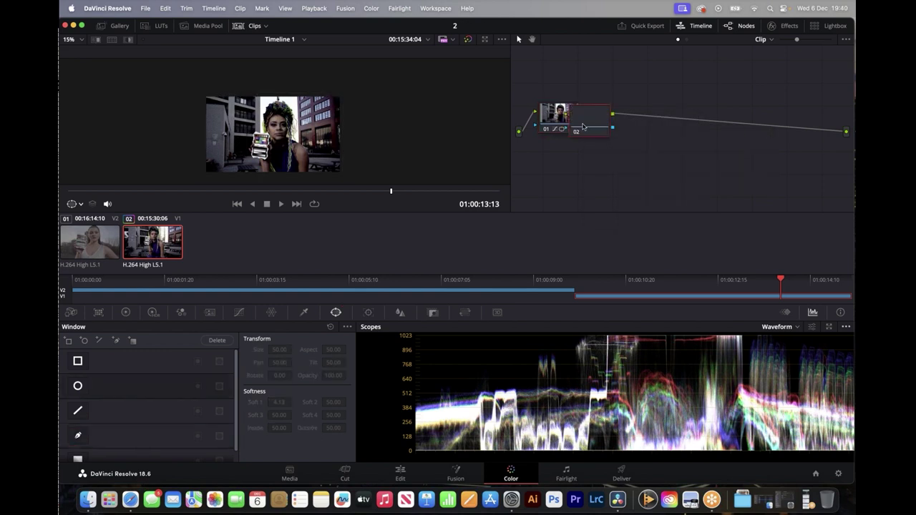
drag(630, 125, 639, 126)
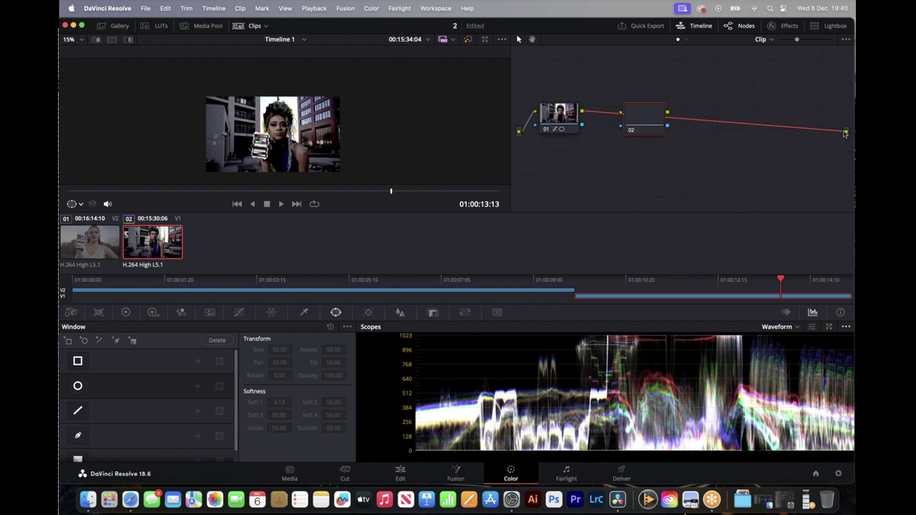
Select node 02, shift it slightly, and delete it from the node graph
click(649, 124)
drag(648, 124, 653, 129)
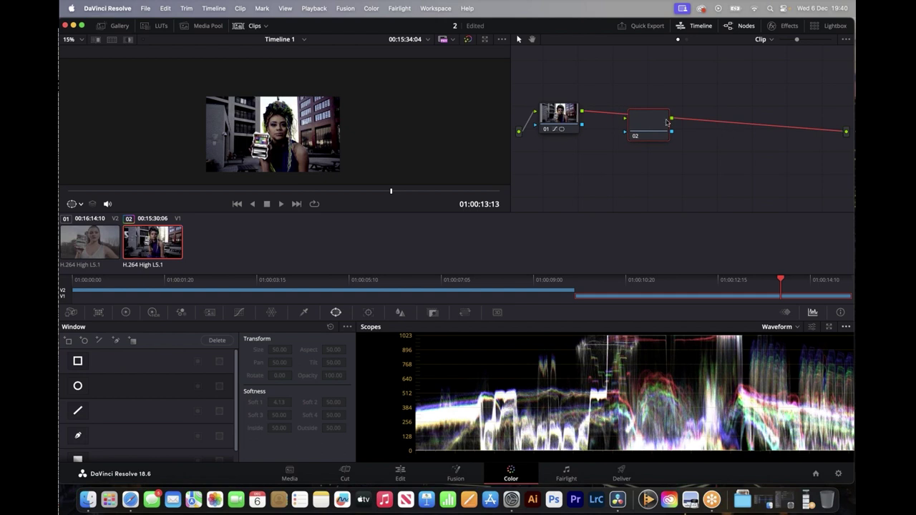
key(BackSpace)
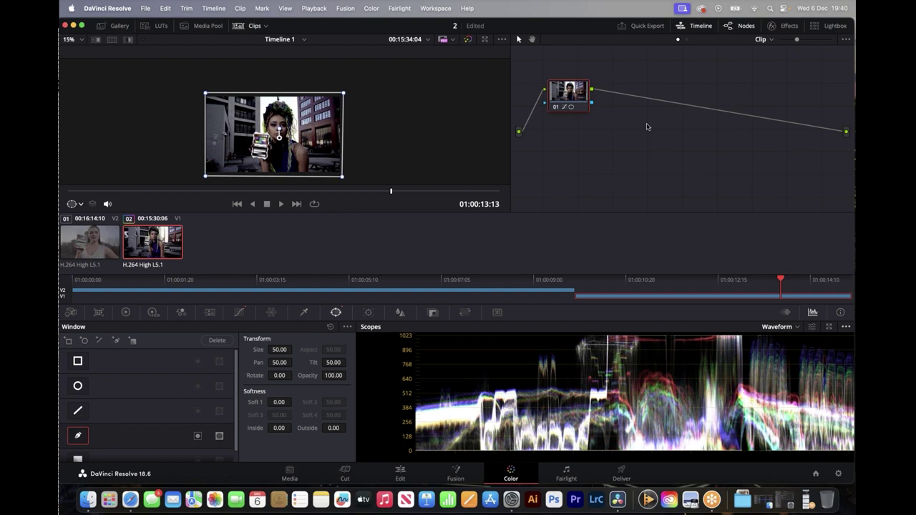
right_click(648, 126)
mouse_move(673, 142)
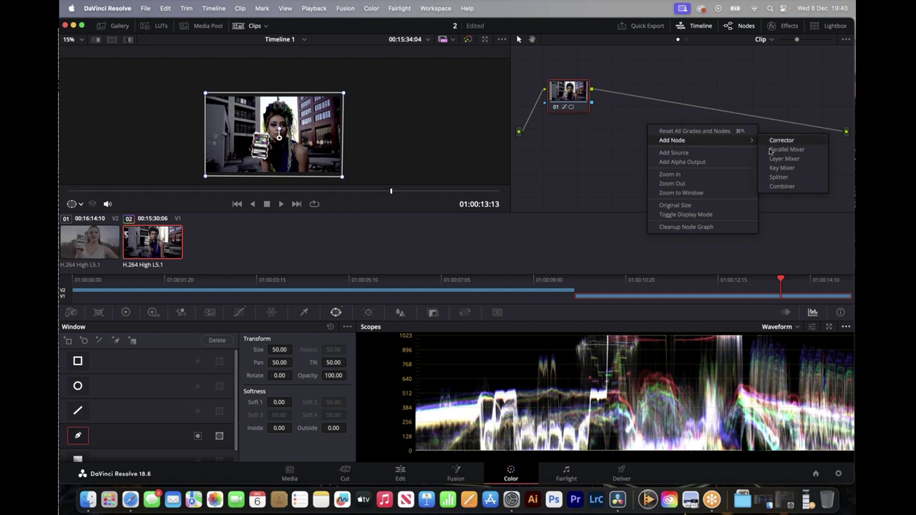
click(782, 186)
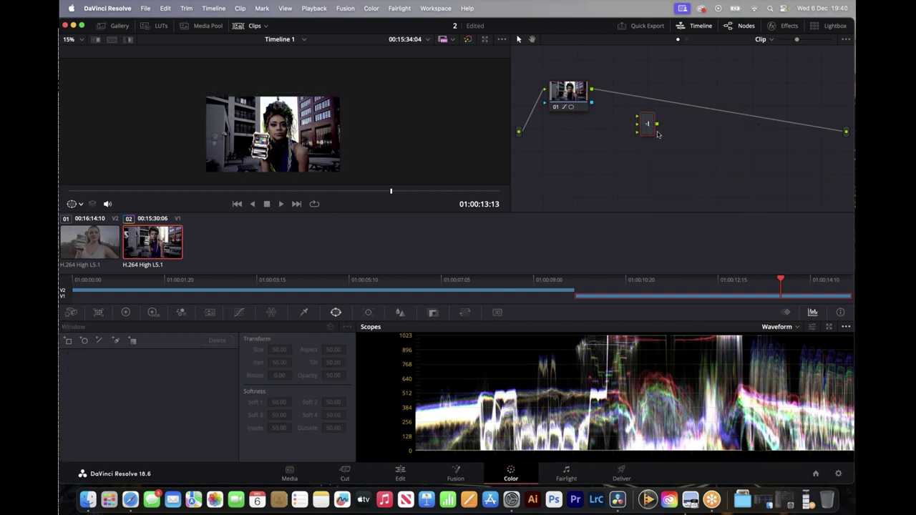
key(BackSpace)
Add a new Corrector node and drop it onto the connection between node 01 and the output
right_click(658, 133)
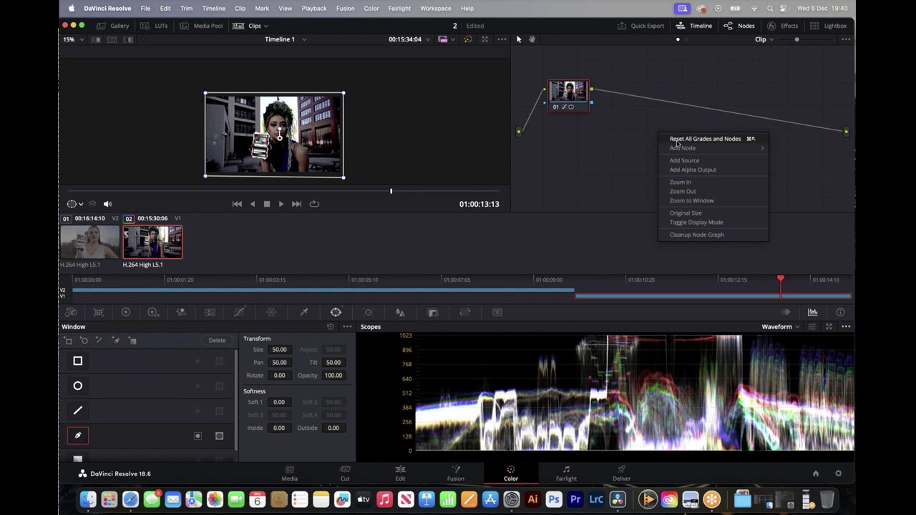
mouse_move(696, 149)
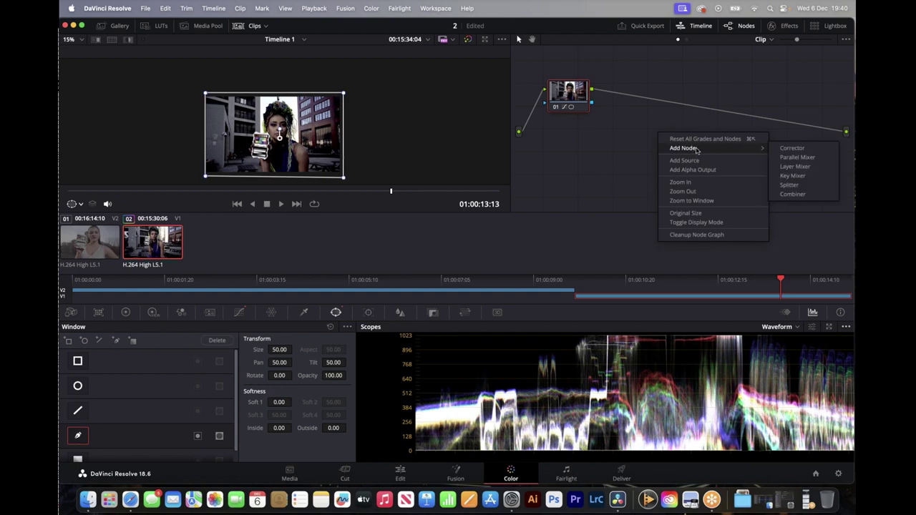
click(783, 152)
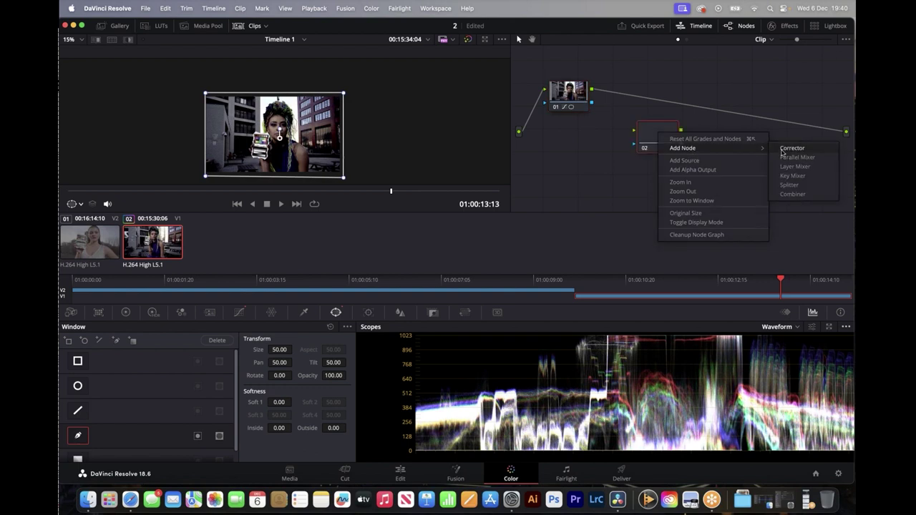
drag(648, 136, 638, 101)
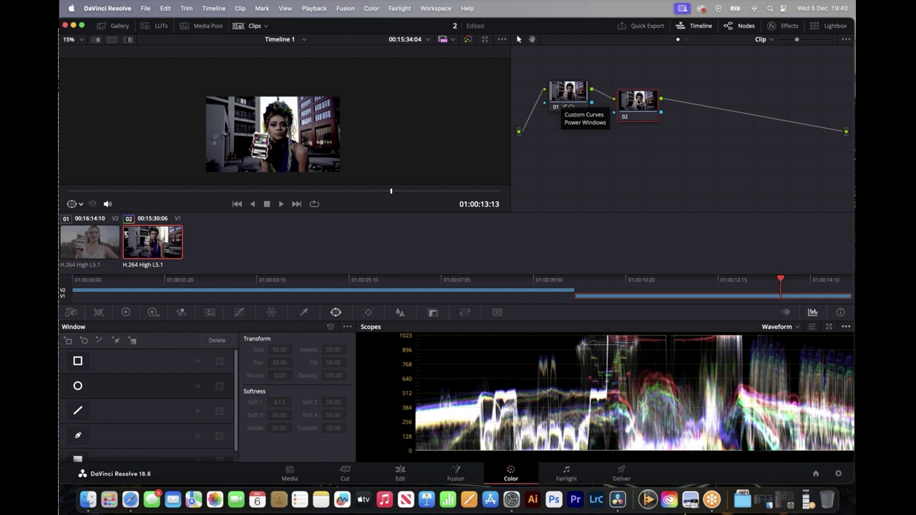
Add another Corrector node and place it on the connection between node 02 and the output
right_click(692, 151)
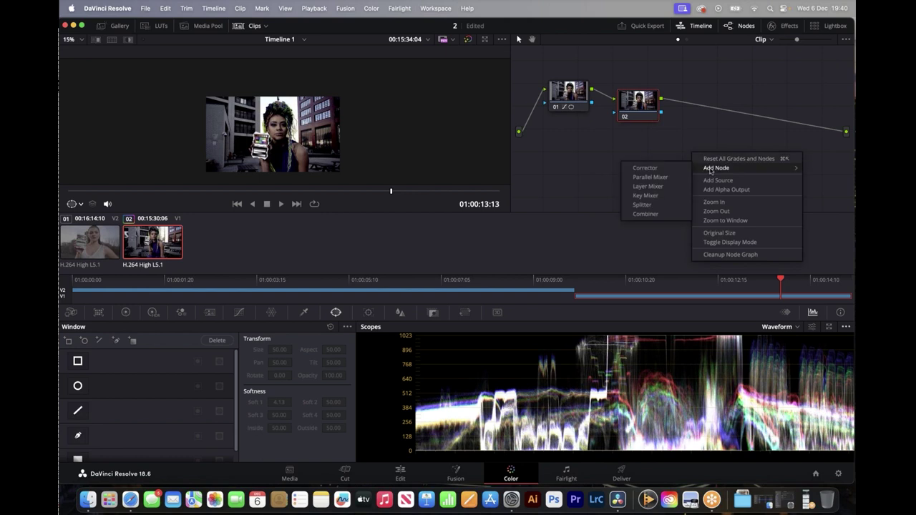
click(681, 167)
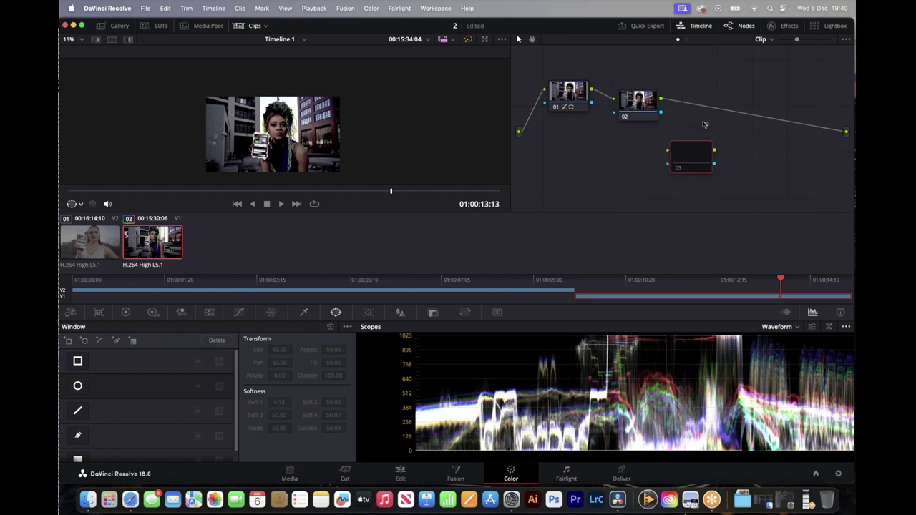
drag(693, 155, 722, 116)
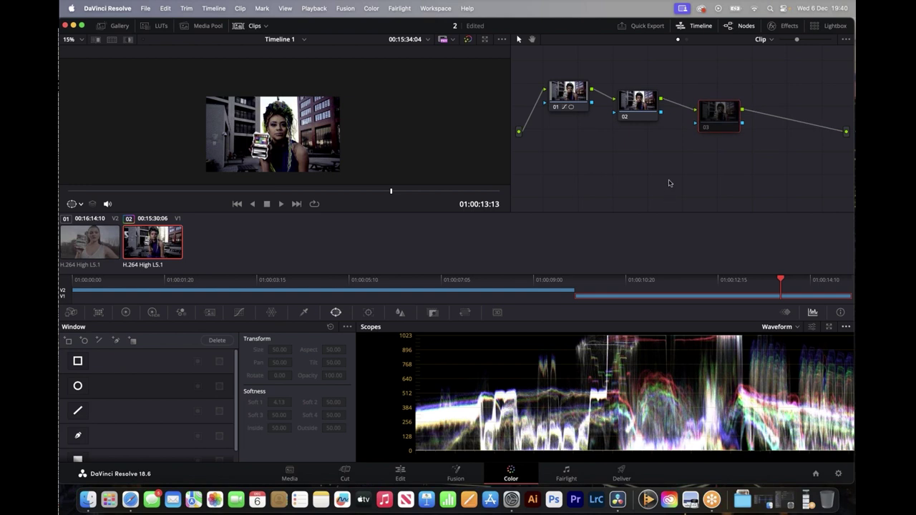
On node 02, lower the custom curve's white point slightly and raise a point in its upper midtones to brighten the image
click(640, 106)
click(242, 312)
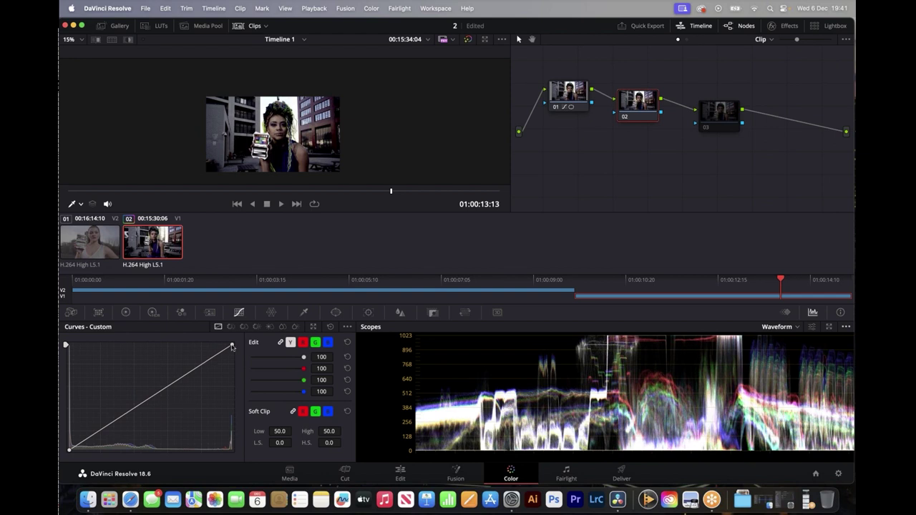
drag(231, 349, 231, 351)
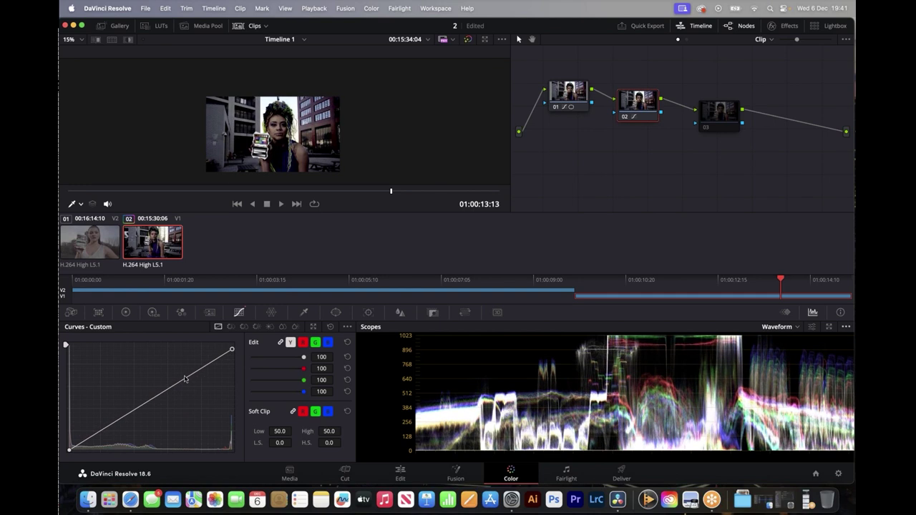
mouse_move(184, 380)
mouse_down()
mouse_move(172, 352)
mouse_move(172, 370)
mouse_up()
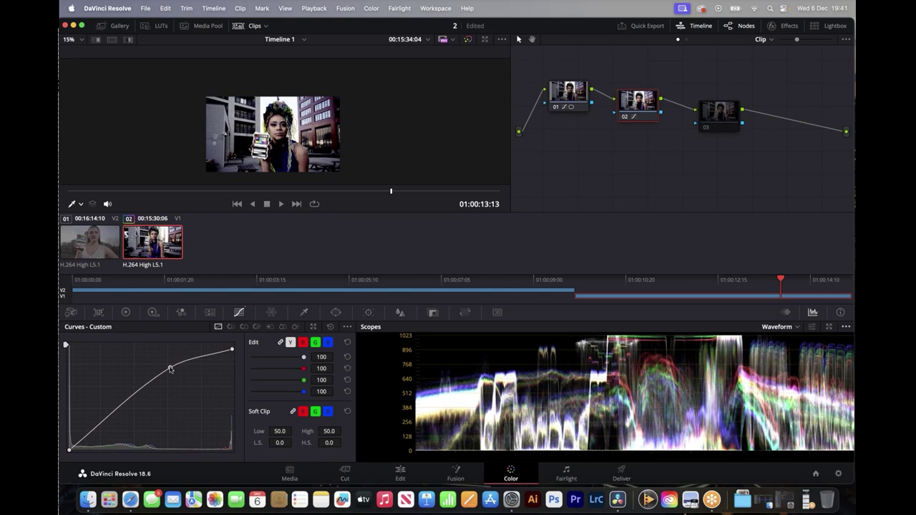
drag(170, 370, 169, 365)
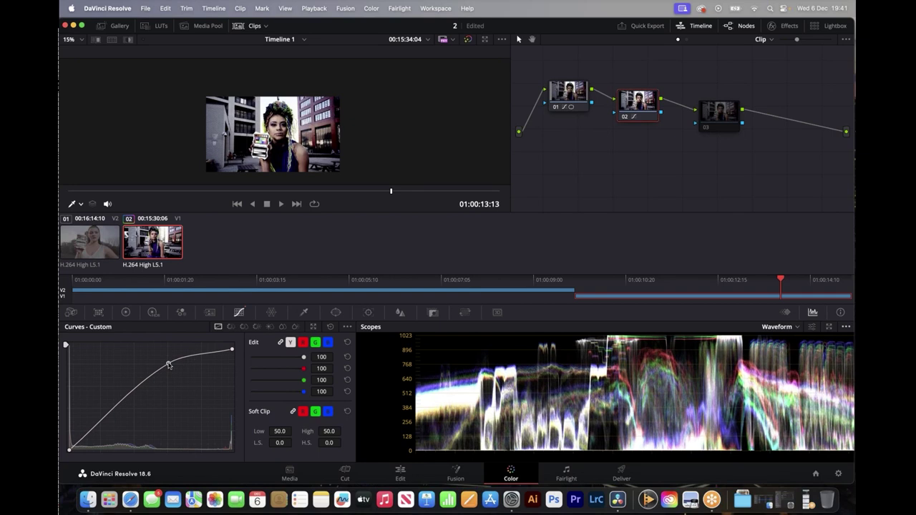
drag(169, 368, 169, 372)
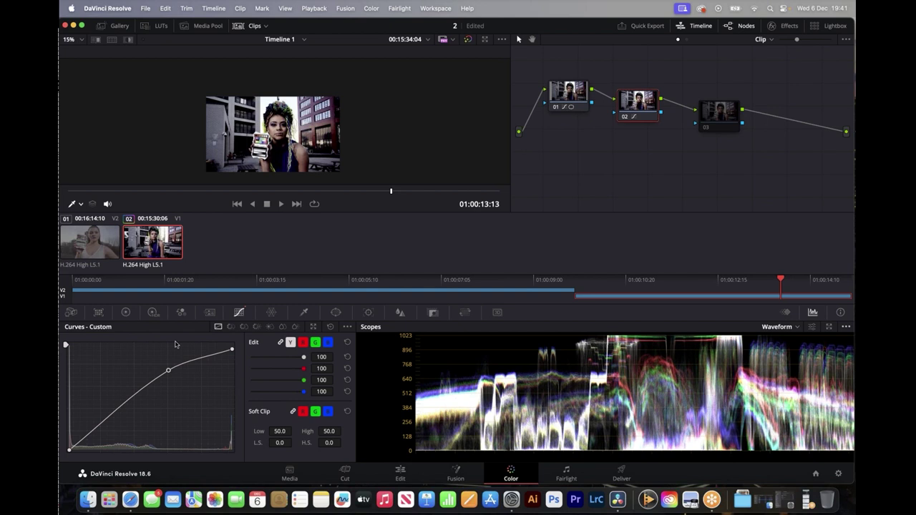
In the Hue - Saturation Color Warper, pull the magenta point to hue 0.16, saturation 0.79, and the inner red point slightly outward
click(268, 314)
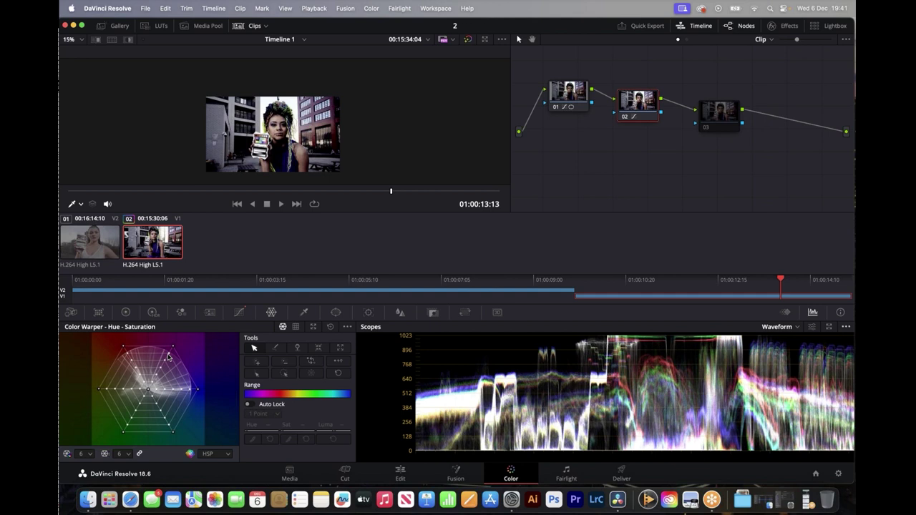
click(169, 357)
drag(166, 360, 163, 363)
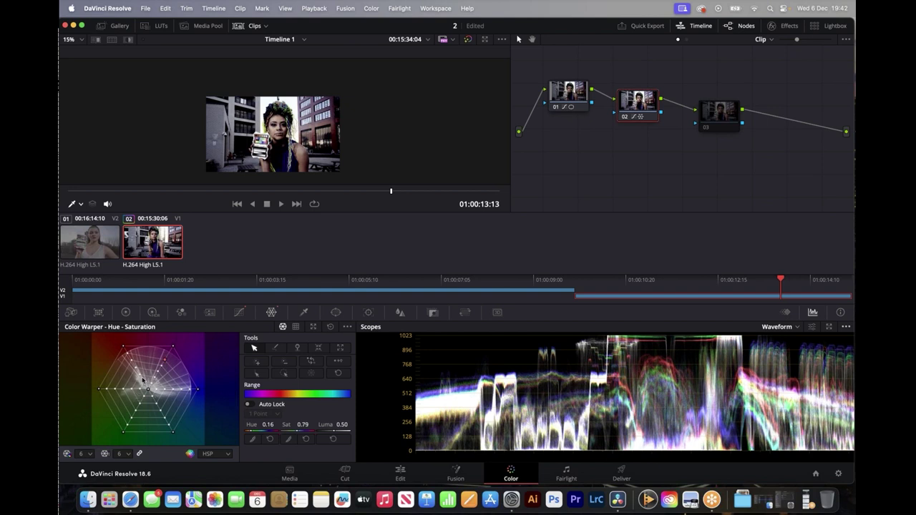
click(140, 378)
drag(141, 377, 138, 374)
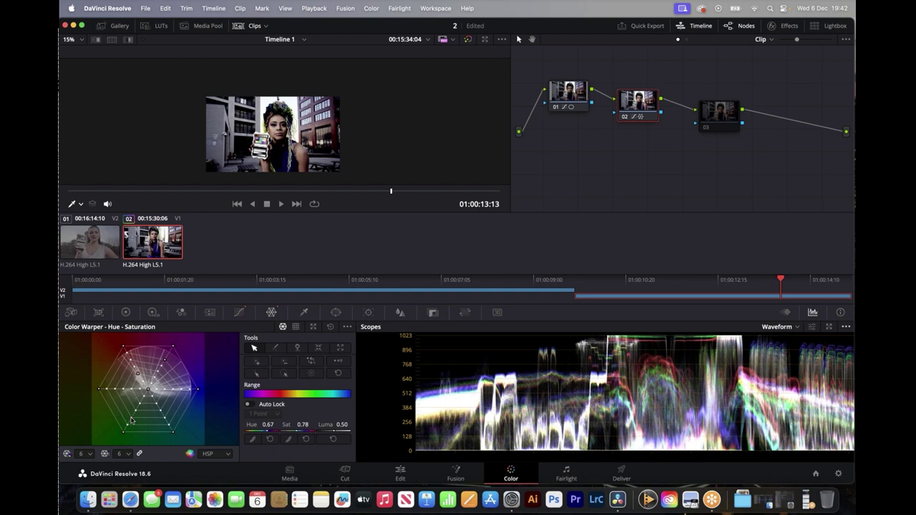
Push the green mesh point slightly outward, and the cyan, yellow and red ones to saturation about 0.77, 0.74 and 0.57
drag(131, 421, 130, 423)
drag(162, 414, 163, 421)
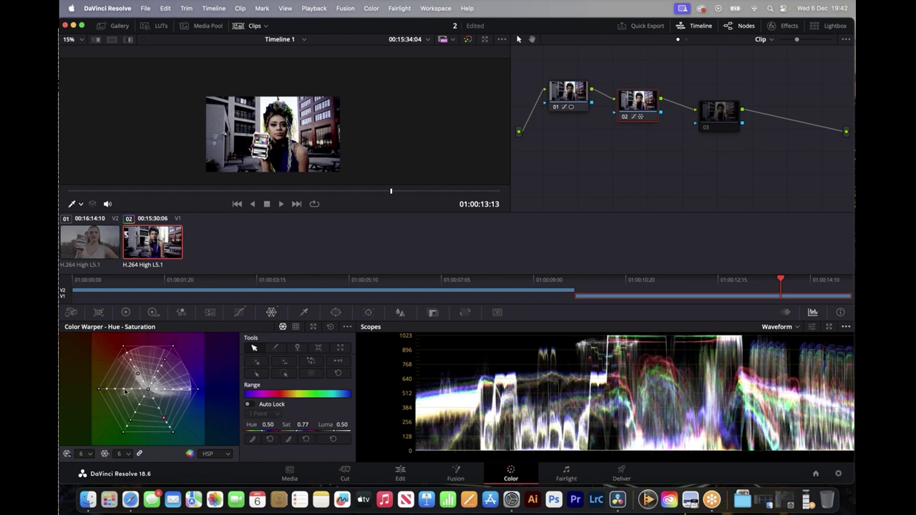
drag(123, 391, 116, 390)
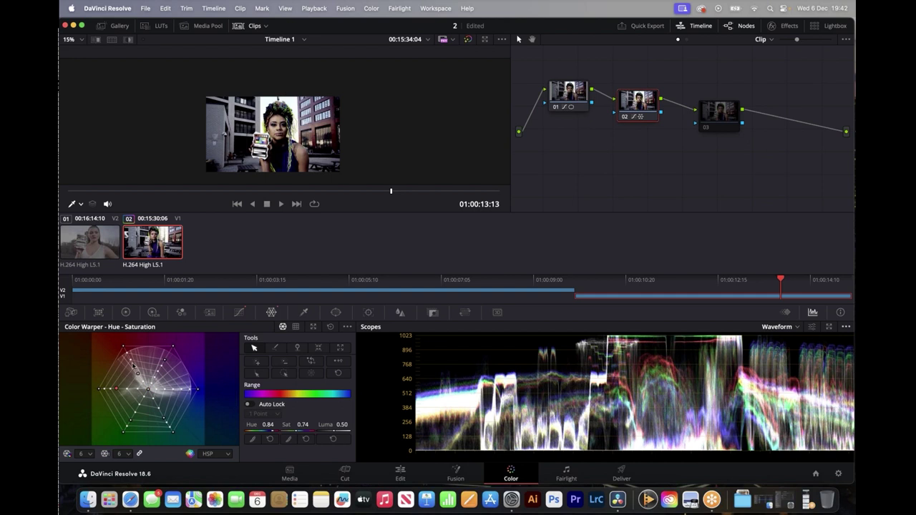
drag(138, 373, 136, 368)
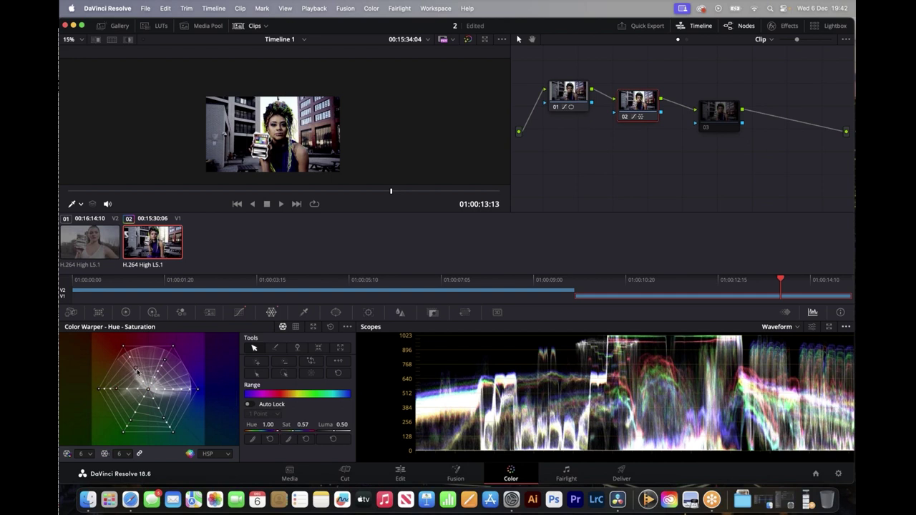
Pull the mesh's outer red, magenta, blue, cyan and green points inward, with blue at saturation 0.96 and green at 1.13
scroll(274, 128, up, 5)
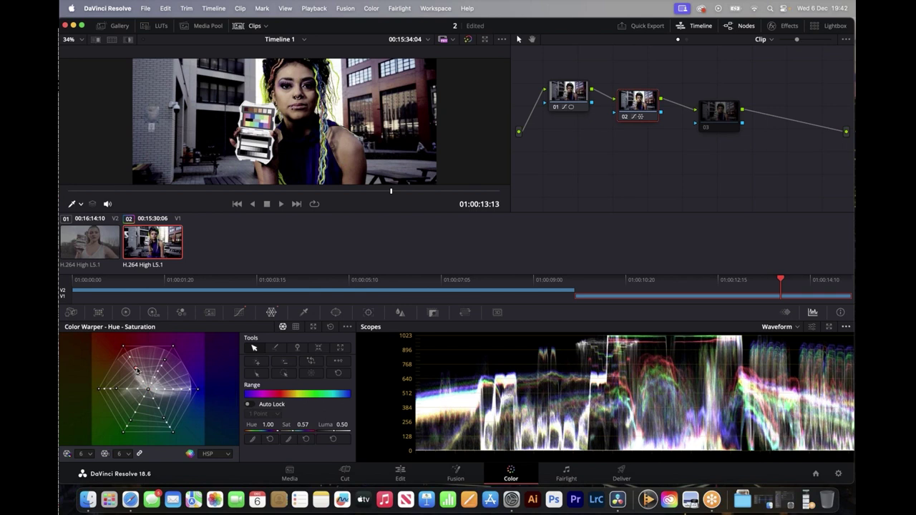
mouse_move(137, 369)
mouse_down()
mouse_move(126, 347)
mouse_move(130, 356)
mouse_up()
drag(173, 348, 170, 358)
drag(200, 390, 189, 391)
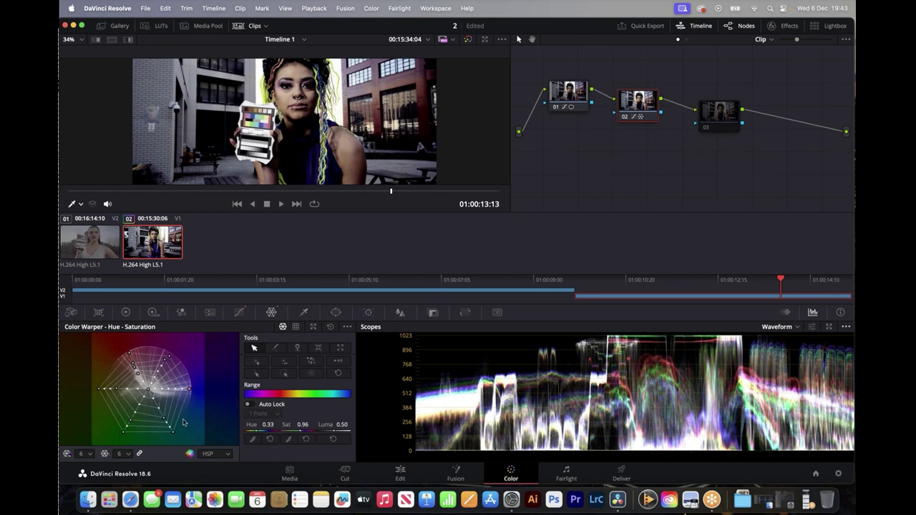
drag(172, 433, 170, 430)
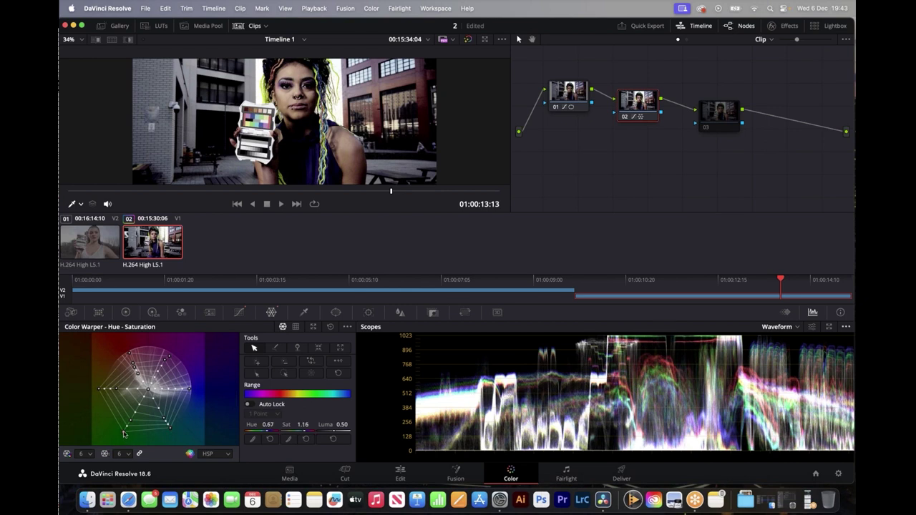
drag(123, 433, 124, 431)
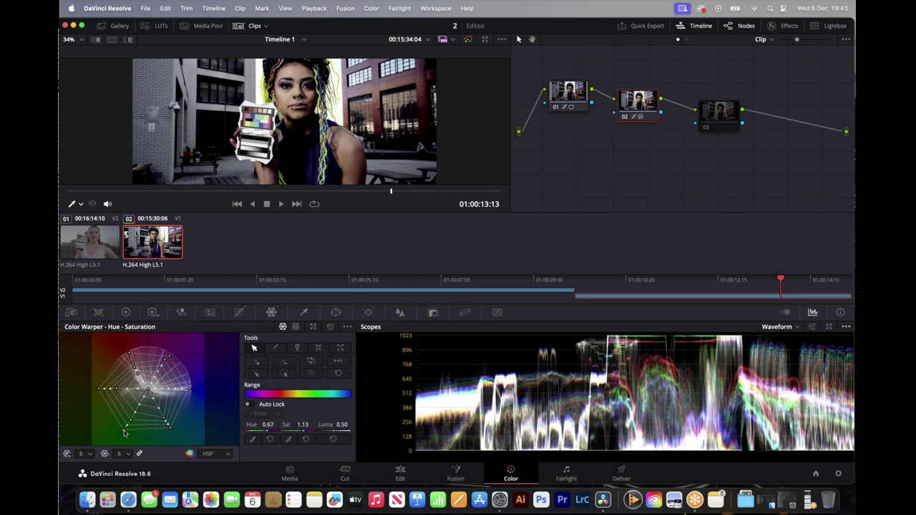
Switch the scope to Vectorscope and pull the yellow mesh points inward, setting the inner one to hue 0.86, saturation 0.54
click(788, 330)
click(790, 360)
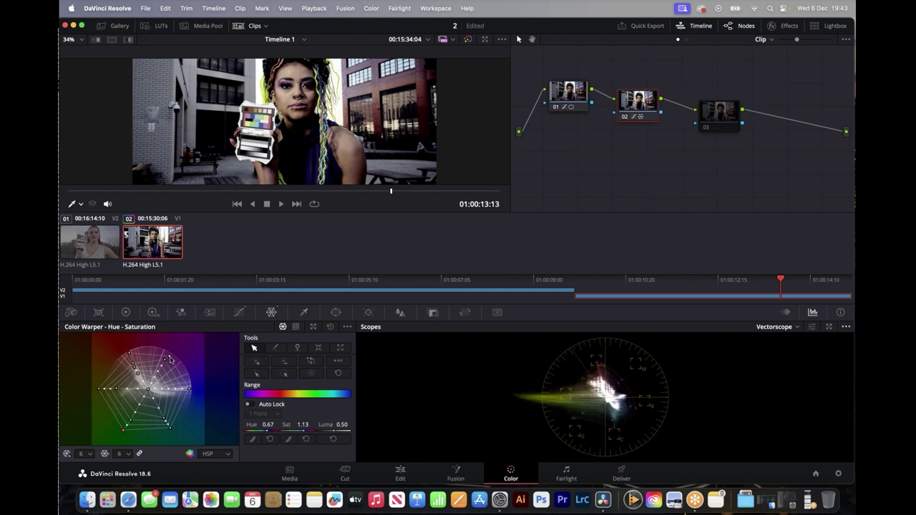
mouse_move(170, 358)
mouse_down()
mouse_move(174, 350)
mouse_move(168, 356)
mouse_up()
drag(99, 392, 109, 390)
drag(109, 392, 125, 388)
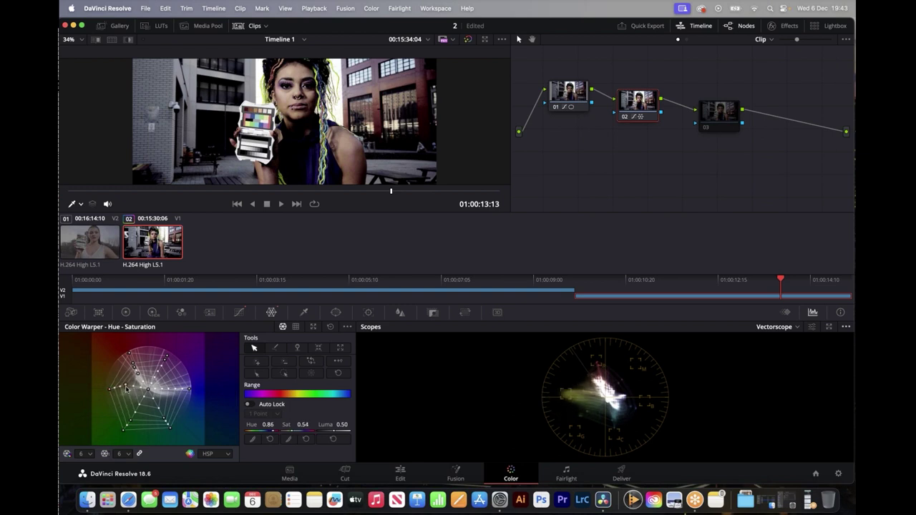
Fine-tune the red, magenta and blue mesh points, with blue at hue 0.34, saturation 0.91, and move an inner green point to hue 0.70, saturation 0.64
click(136, 367)
drag(136, 367, 134, 367)
mouse_move(161, 367)
mouse_down()
mouse_move(180, 368)
mouse_move(180, 358)
mouse_move(173, 368)
mouse_move(184, 395)
mouse_up()
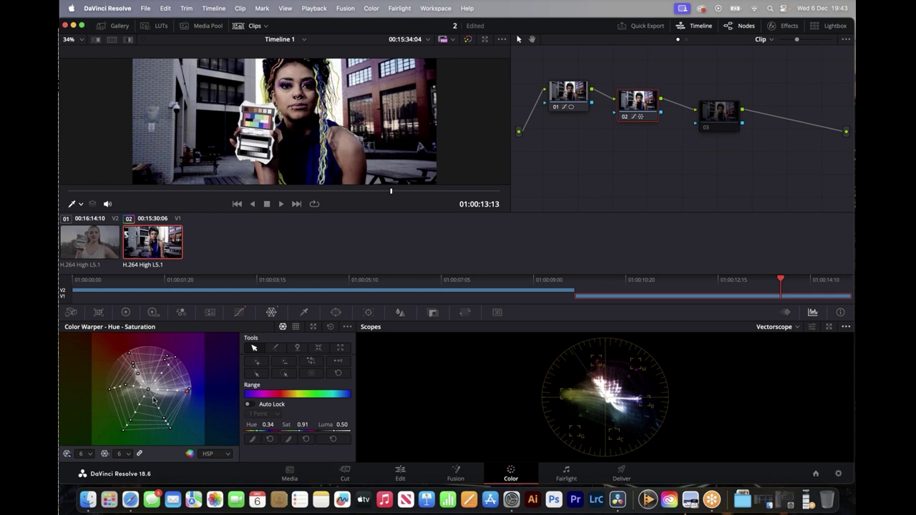
click(152, 403)
mouse_move(152, 403)
mouse_down()
mouse_move(141, 398)
mouse_move(131, 418)
mouse_move(130, 410)
mouse_up()
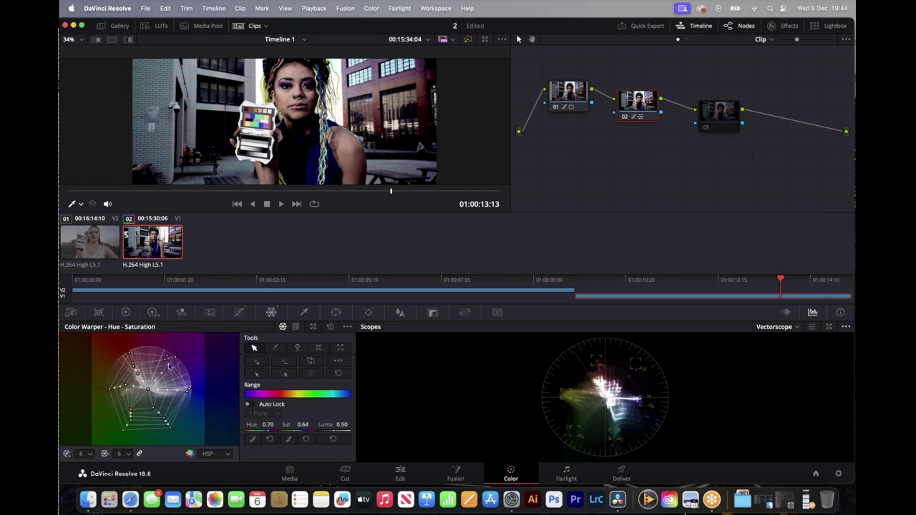
Adjust the magenta mesh points, the innermost to hue 0.13, saturation 0.26, and move the inner cyan point to hue 0.45, saturation 0.52
drag(169, 367, 166, 365)
drag(153, 380, 149, 379)
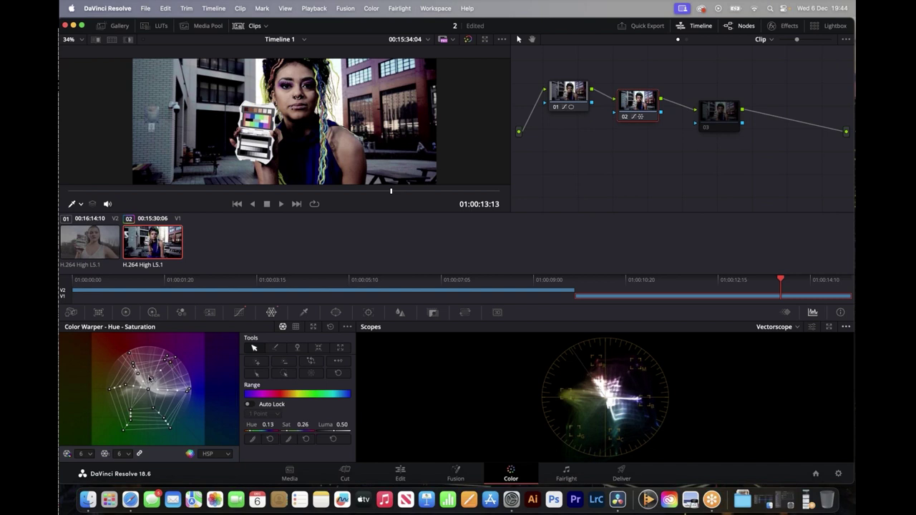
click(165, 419)
drag(165, 420, 166, 406)
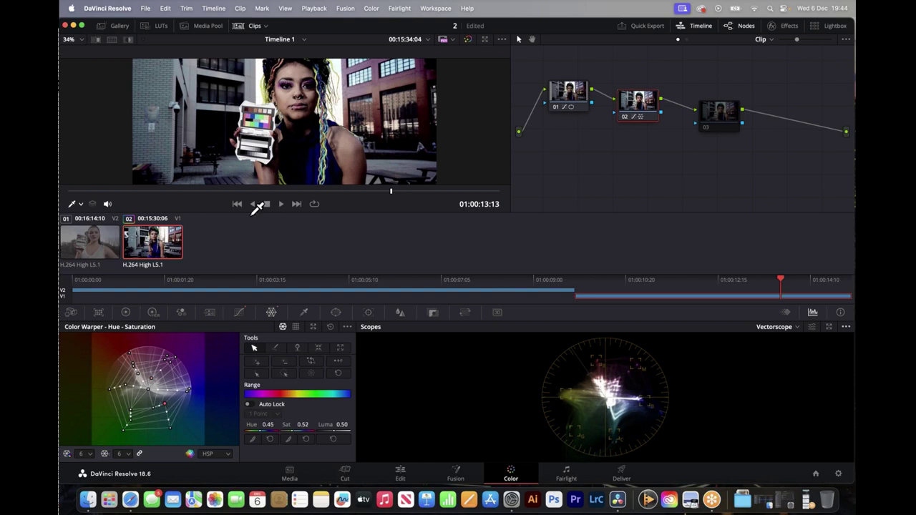
Examine the woman's face and braided hair up close in the viewer to check the color adjustments
scroll(291, 140, down, 5)
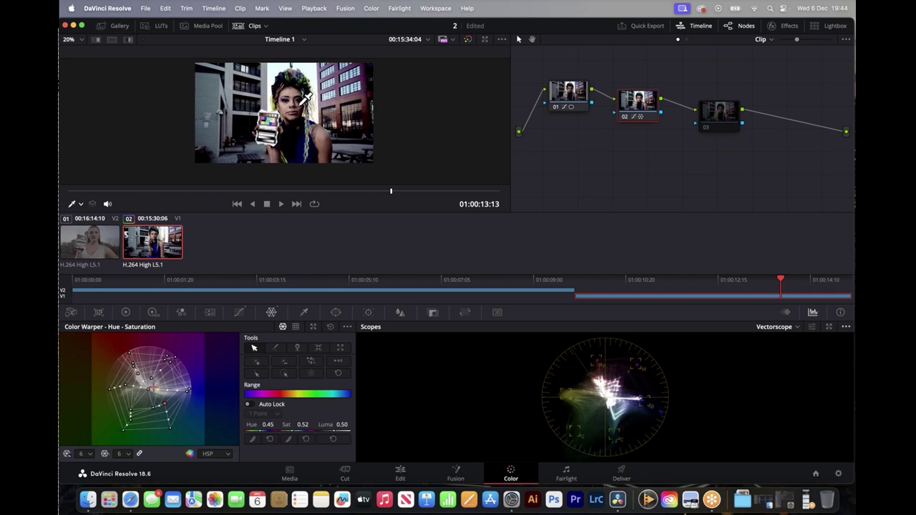
scroll(331, 110, up, 8)
scroll(305, 98, up, 5)
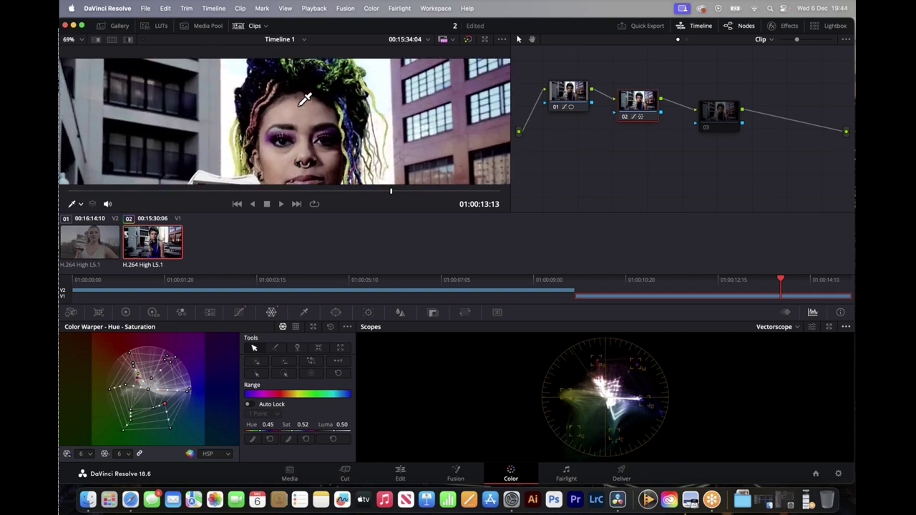
scroll(309, 98, up, 6)
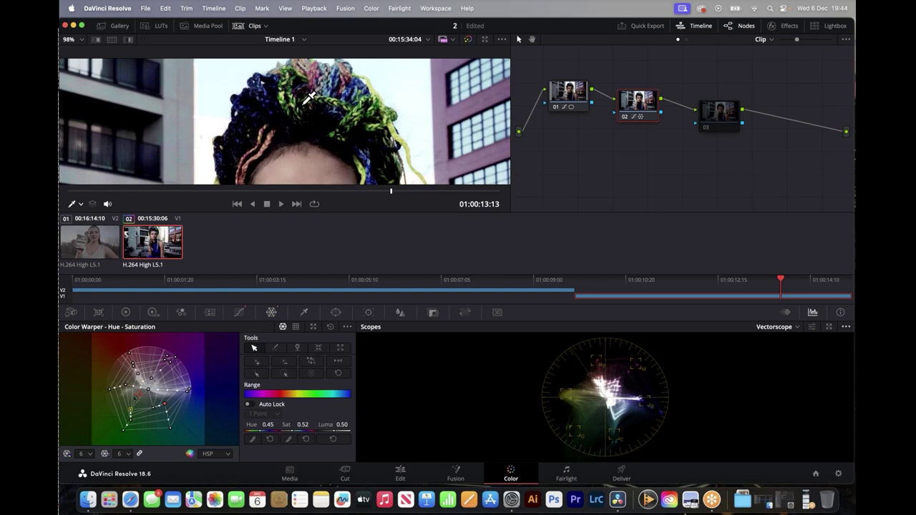
Examine the braided hair, face and color checker chart at several magnifications in the viewer
scroll(309, 98, down, 6)
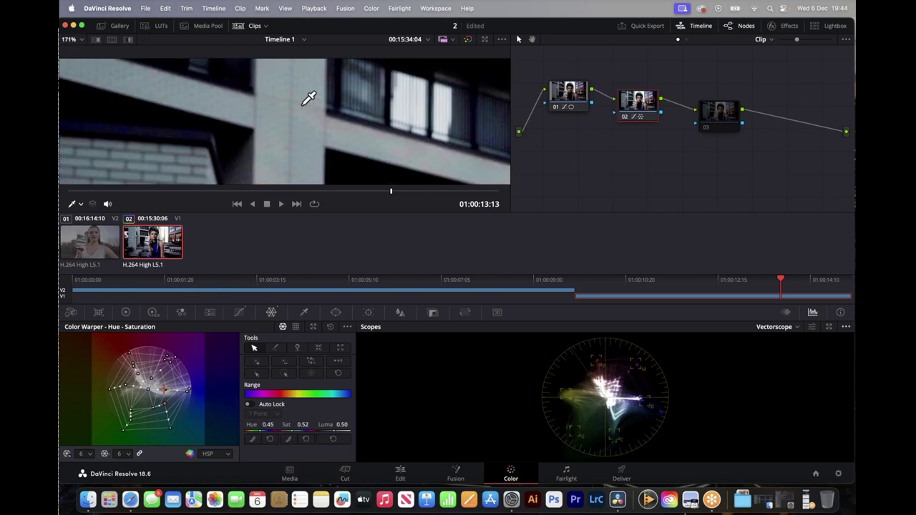
scroll(353, 126, right, 5)
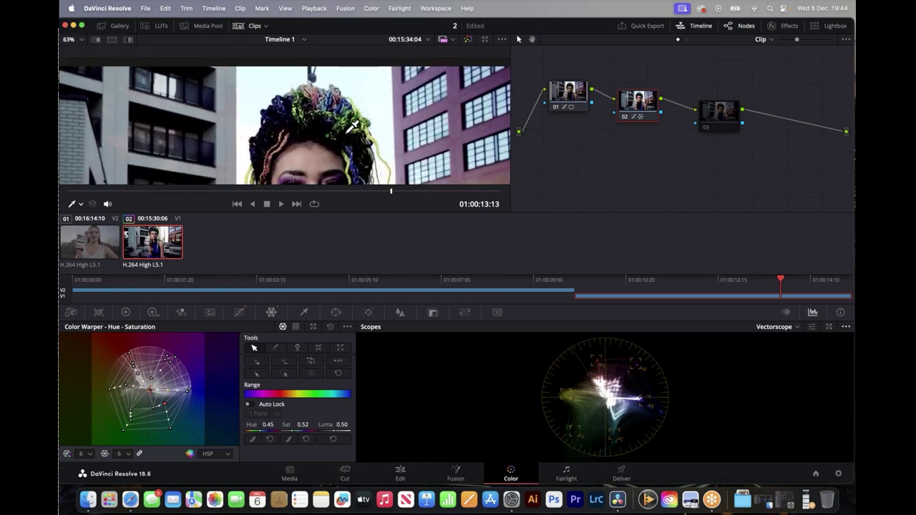
scroll(352, 127, down, 1)
scroll(353, 127, down, 4)
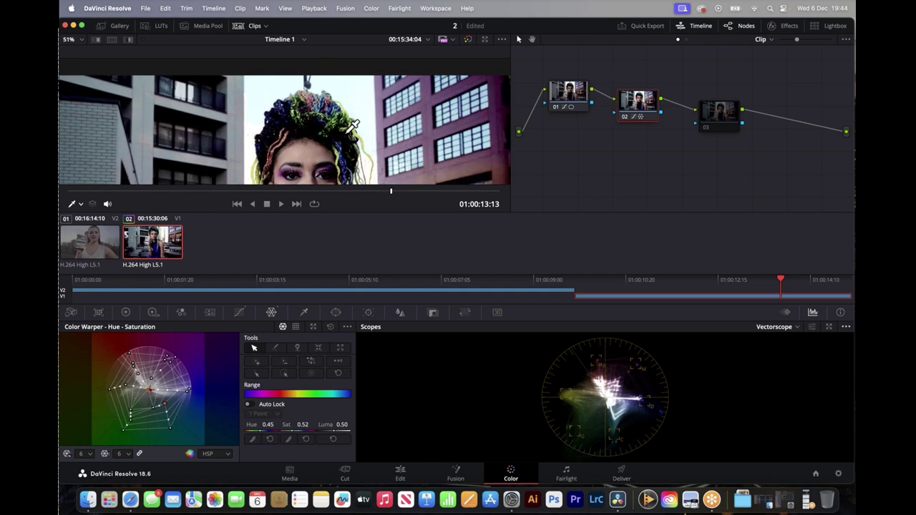
scroll(329, 131, down, 3)
scroll(327, 131, down, 4)
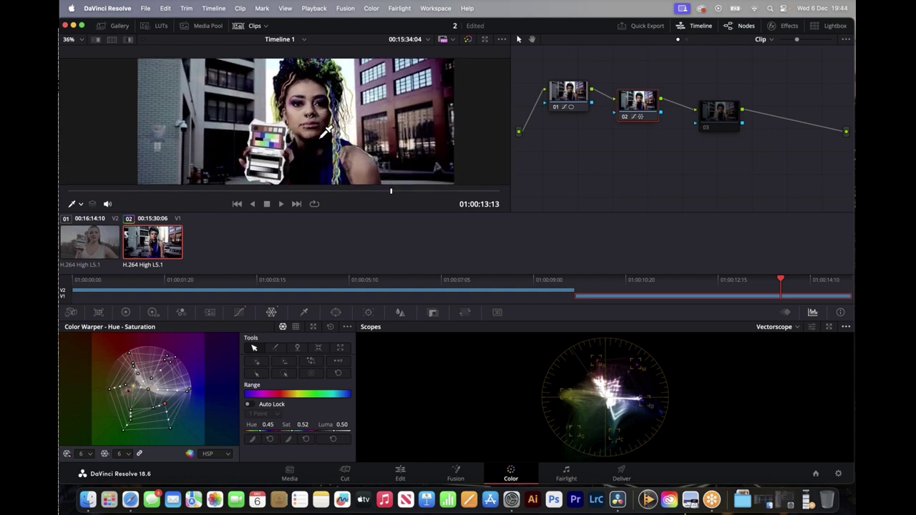
scroll(326, 131, up, 1)
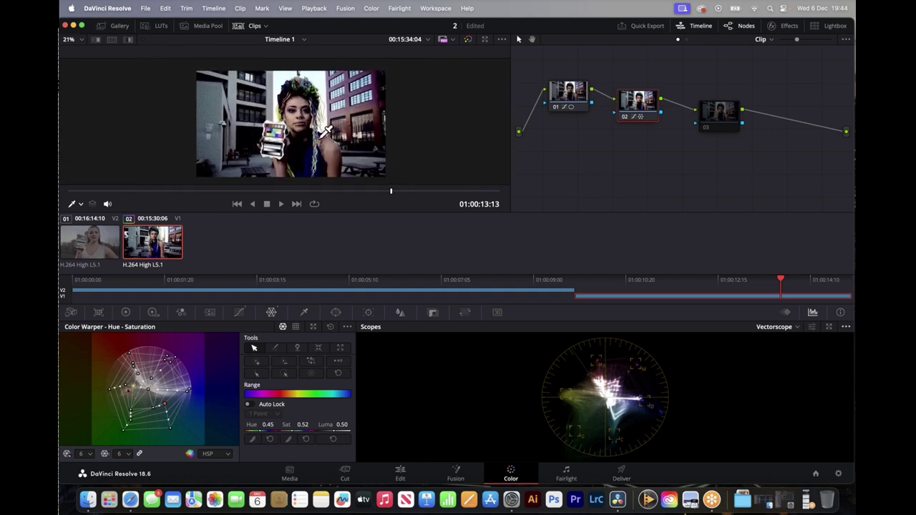
scroll(293, 138, up, 10)
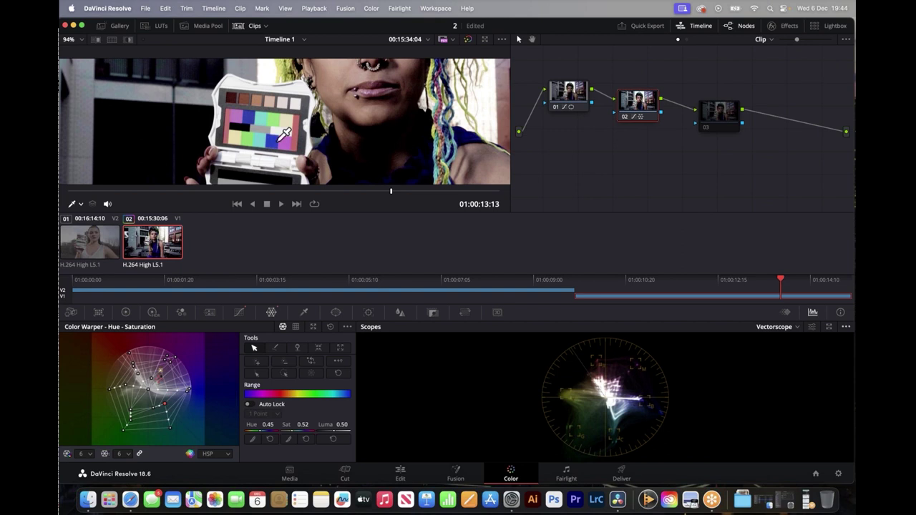
scroll(372, 122, down, 4)
scroll(372, 122, down, 3)
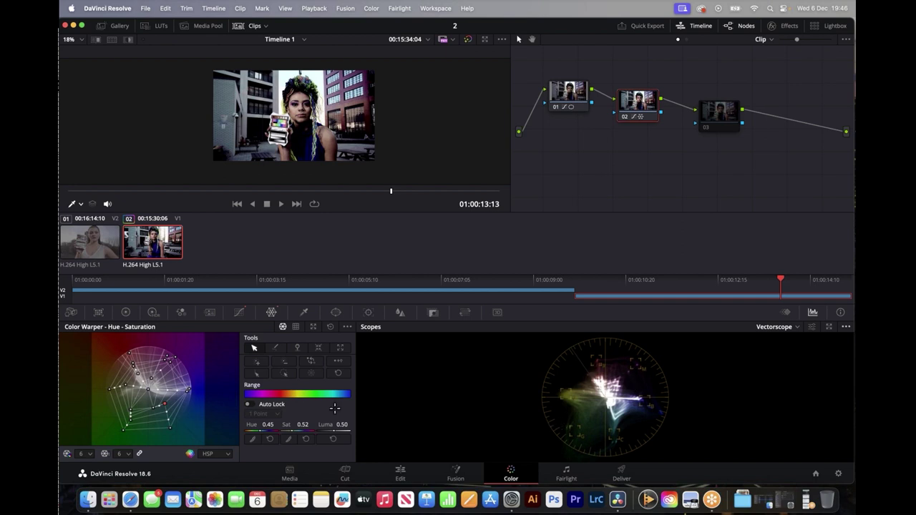
Adjust the outer mesh points of node 02's Color Warper, setting the outermost yellow one to hue 0.81, saturation 0.95
mouse_move(172, 365)
mouse_down()
mouse_move(164, 369)
mouse_move(181, 353)
mouse_move(170, 364)
mouse_move(178, 390)
mouse_move(169, 390)
mouse_move(182, 390)
mouse_move(158, 415)
mouse_move(160, 405)
mouse_move(132, 414)
mouse_move(136, 406)
mouse_move(126, 429)
mouse_up()
click(108, 391)
drag(109, 391, 107, 396)
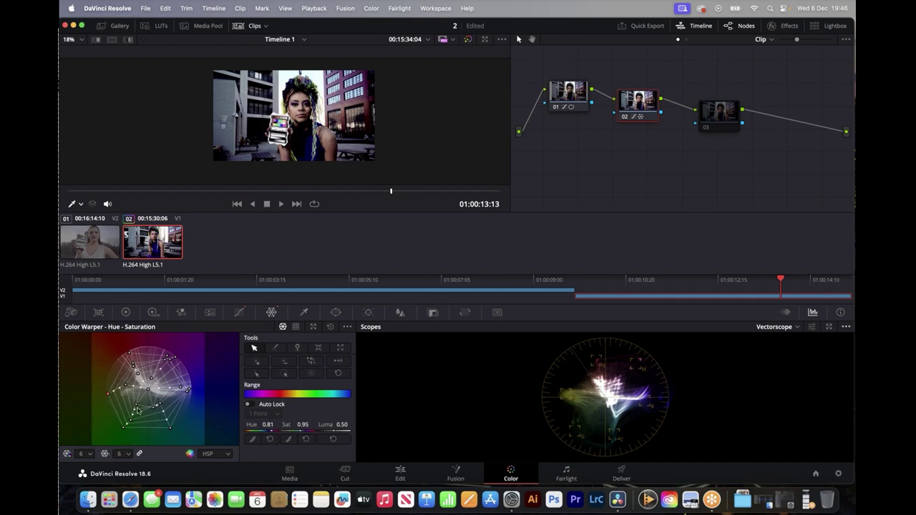
Select node 03 and slightly adjust the highlight end of its custom curve
click(722, 122)
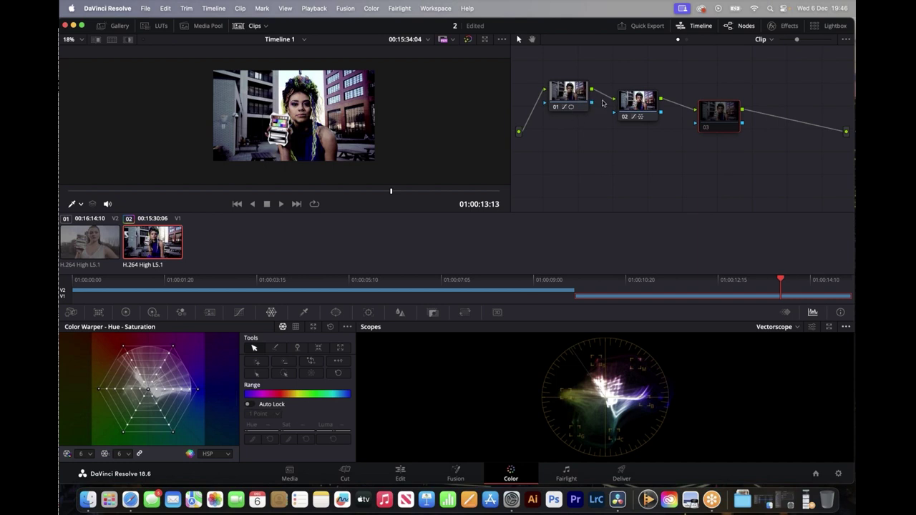
mouse_move(633, 113)
click(240, 313)
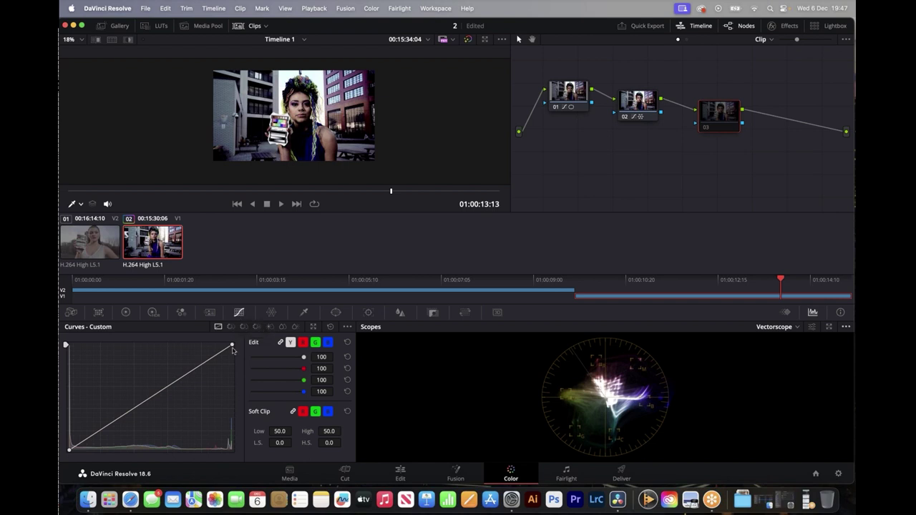
mouse_move(231, 348)
mouse_down()
mouse_move(227, 385)
mouse_move(228, 346)
mouse_up()
Open the Color Warper for node 03 and examine the woman's skin and the surrounding buildings in the viewer
click(272, 313)
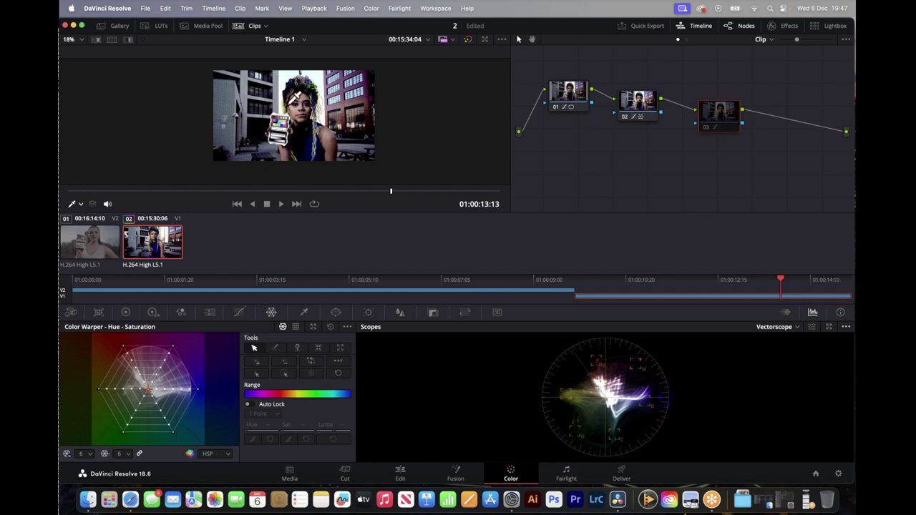
scroll(296, 96, up, 2)
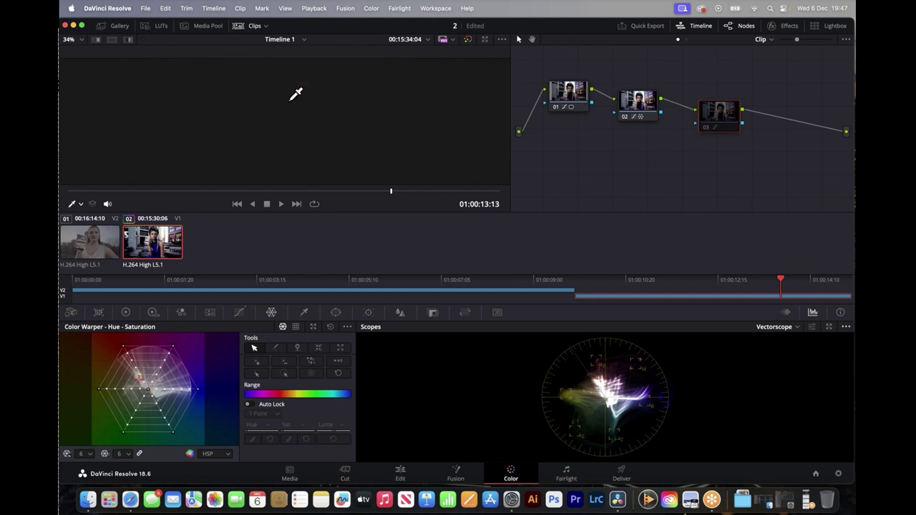
scroll(295, 97, down, 3)
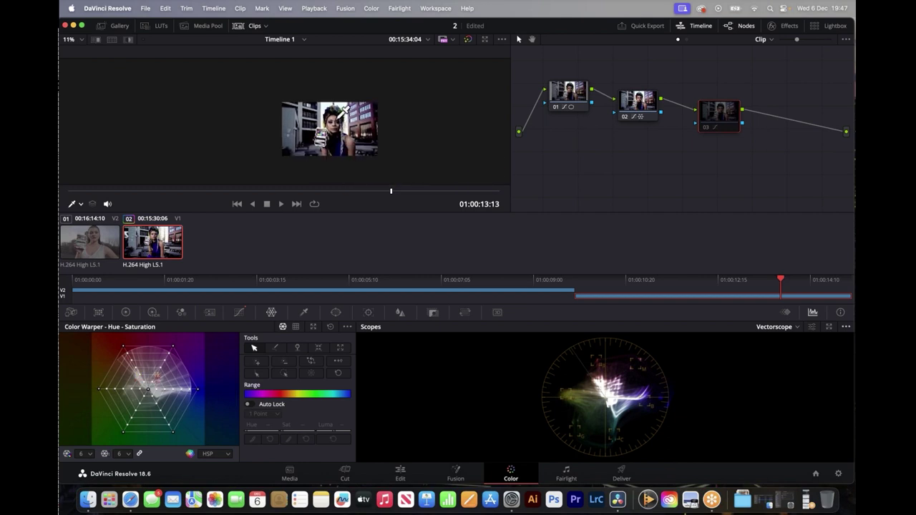
scroll(346, 112, up, 3)
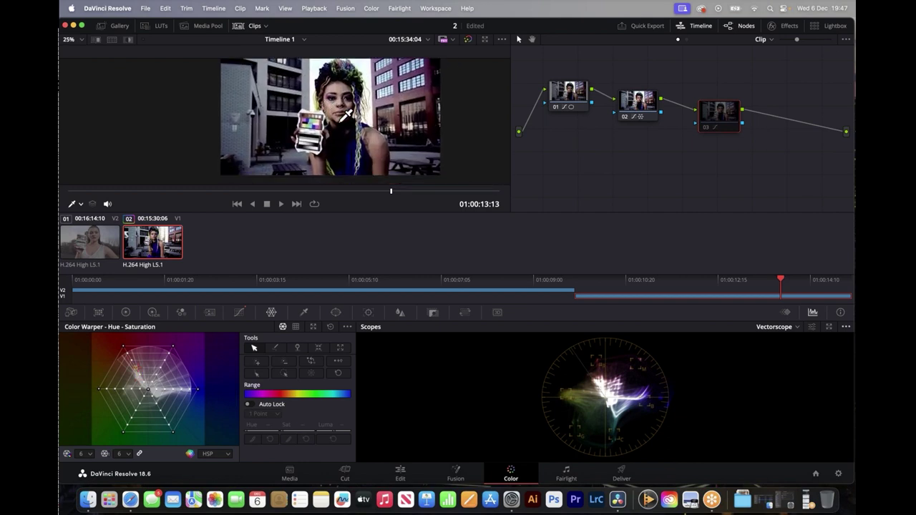
scroll(347, 115, up, 3)
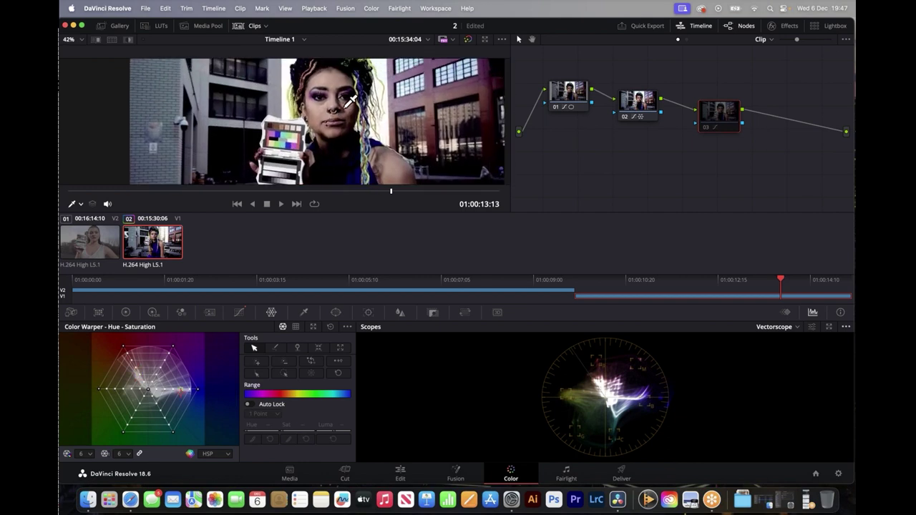
scroll(351, 102, down, 2)
scroll(351, 101, up, 1)
scroll(351, 102, down, 2)
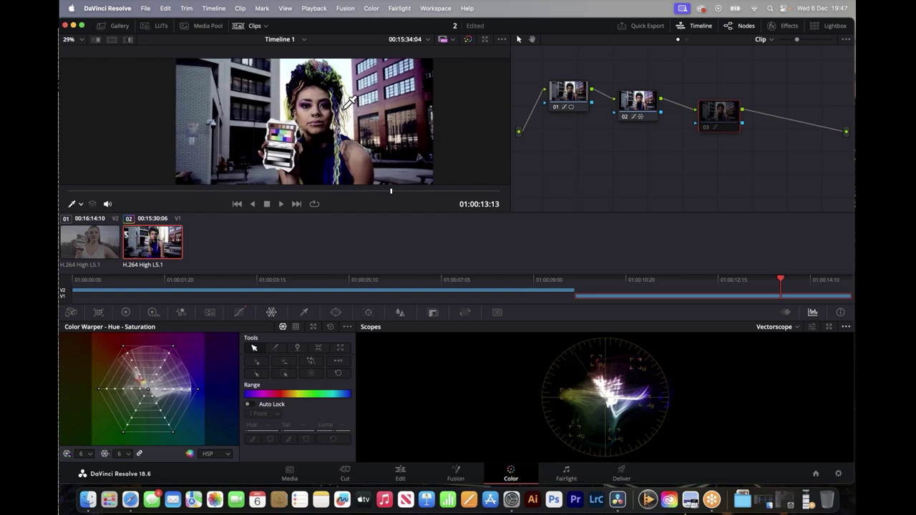
scroll(350, 101, down, 2)
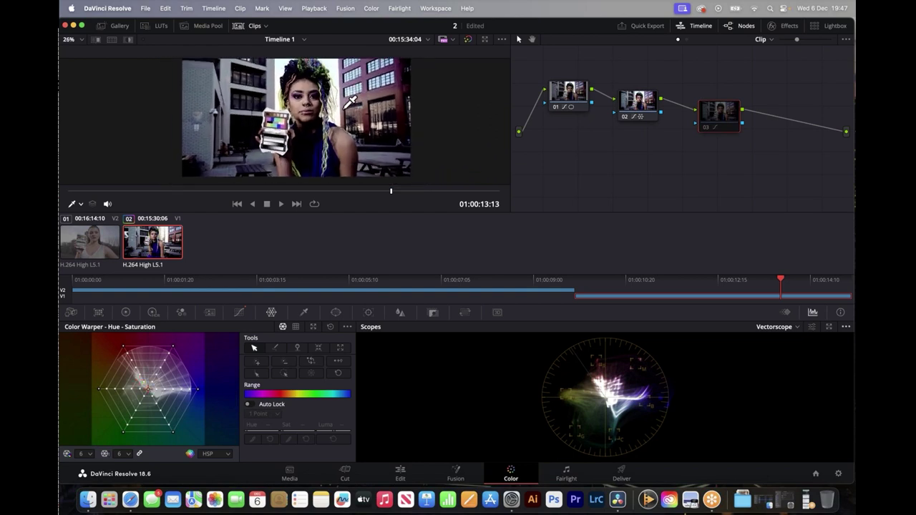
scroll(351, 102, up, 2)
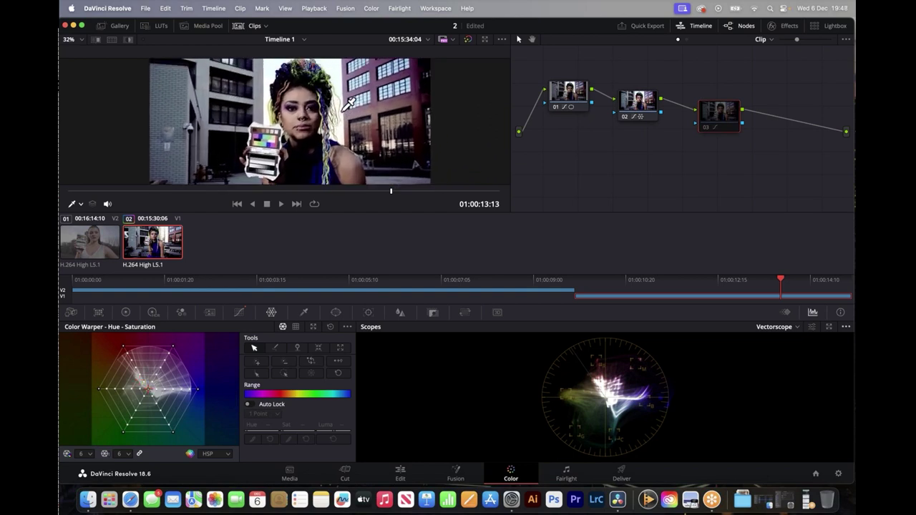
scroll(349, 104, down, 1)
scroll(349, 103, up, 2)
scroll(351, 104, down, 1)
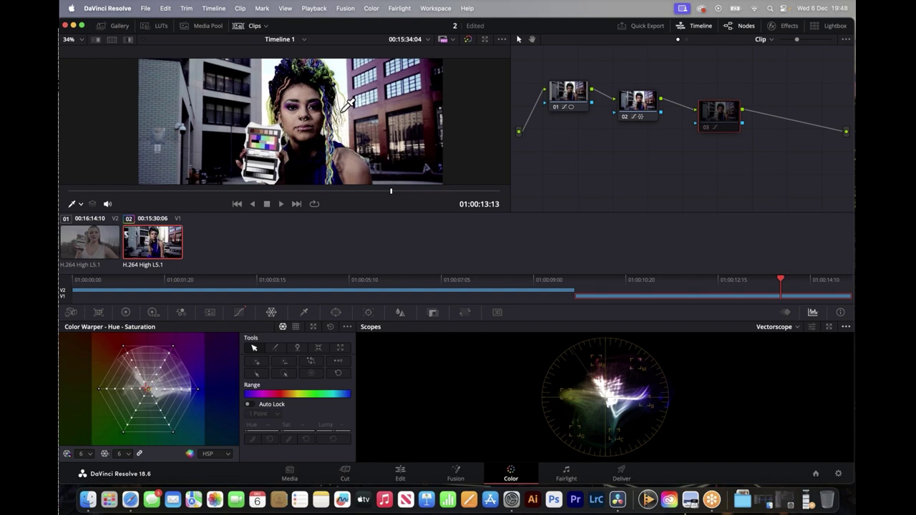
scroll(351, 104, down, 2)
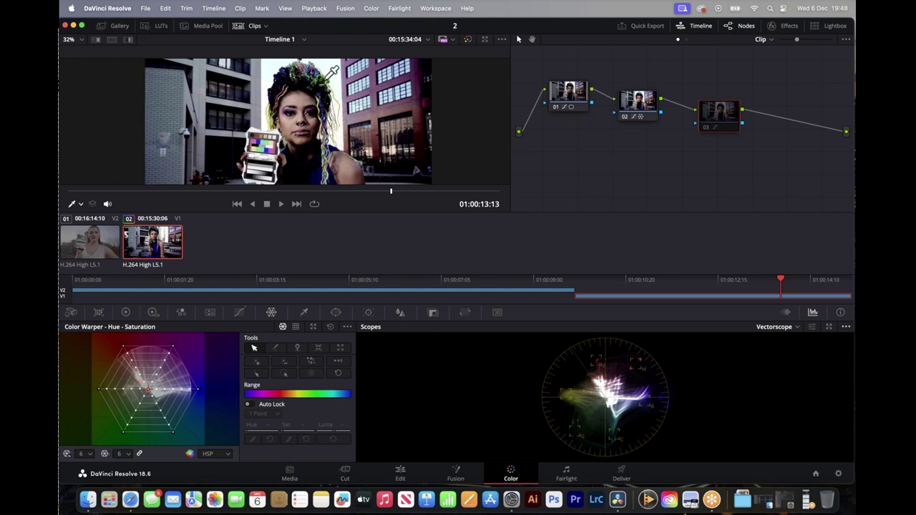
Sample the forehead skin on node 03, shift its inner mesh point slightly, and pull the blue point in to hue 0.33, saturation 0.56
click(307, 94)
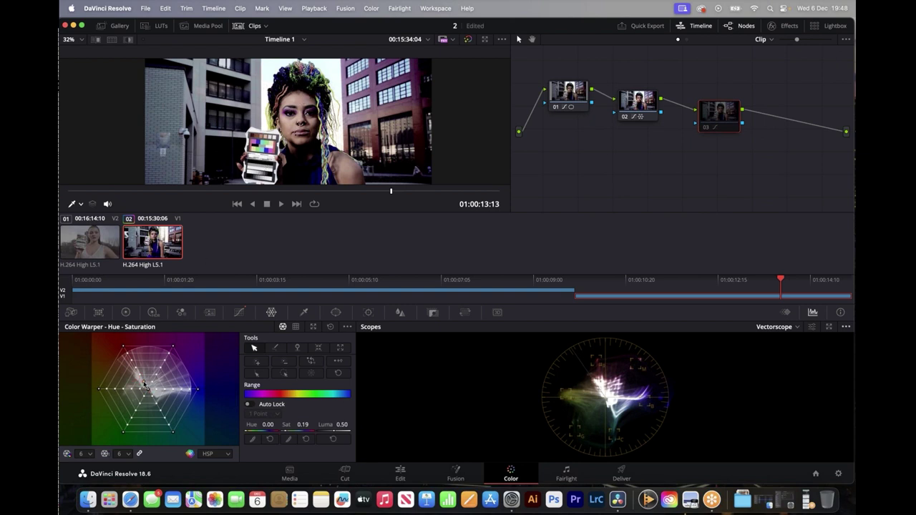
mouse_move(143, 384)
mouse_down()
mouse_move(136, 361)
mouse_move(153, 399)
mouse_move(136, 362)
mouse_move(142, 381)
mouse_up()
mouse_move(141, 383)
mouse_down()
mouse_move(138, 405)
mouse_move(141, 383)
mouse_up()
drag(141, 381, 144, 385)
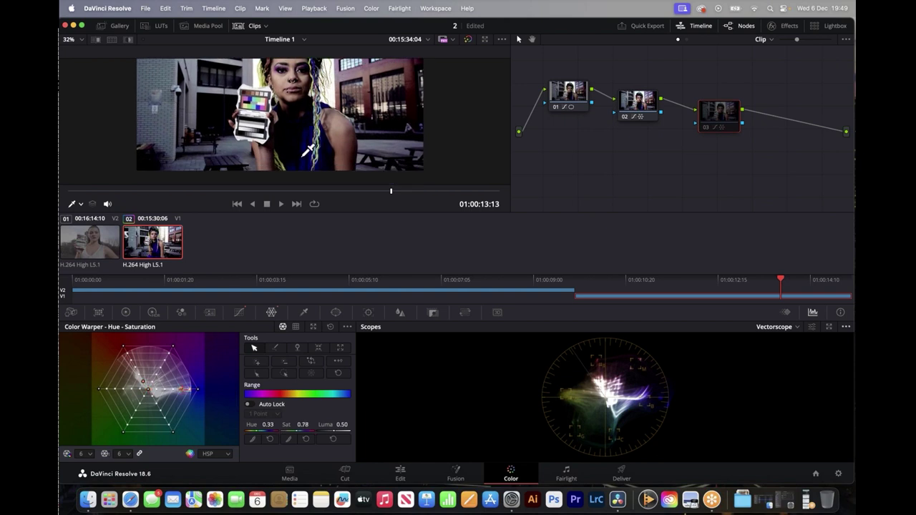
drag(182, 390, 172, 389)
On node 02, sample the woman's top and adjust the mesh, setting the near-neutral red point to hue 0.95, saturation 0.13
key(shift+super+semicolon)
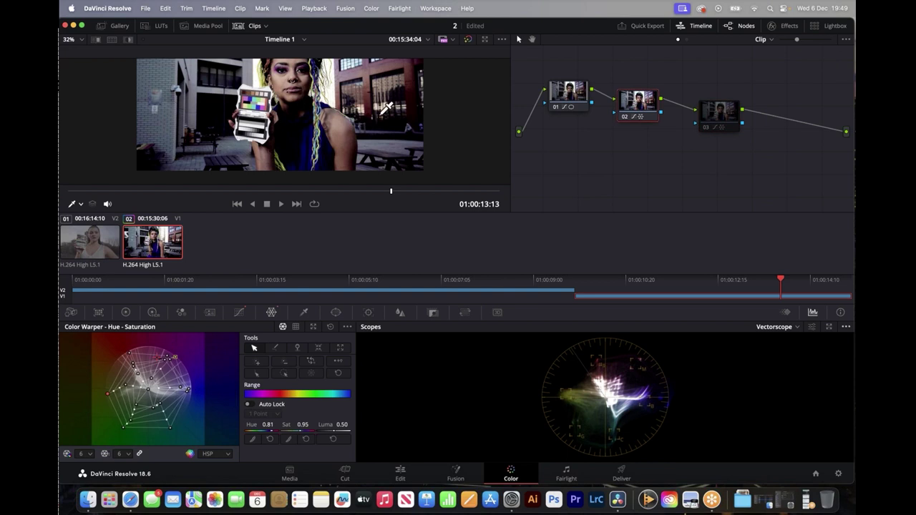
click(313, 141)
mouse_move(183, 390)
mouse_down()
mouse_move(179, 374)
mouse_move(168, 392)
mouse_move(179, 391)
mouse_move(165, 368)
mouse_move(167, 391)
mouse_move(189, 393)
mouse_move(157, 399)
mouse_move(144, 385)
mouse_up()
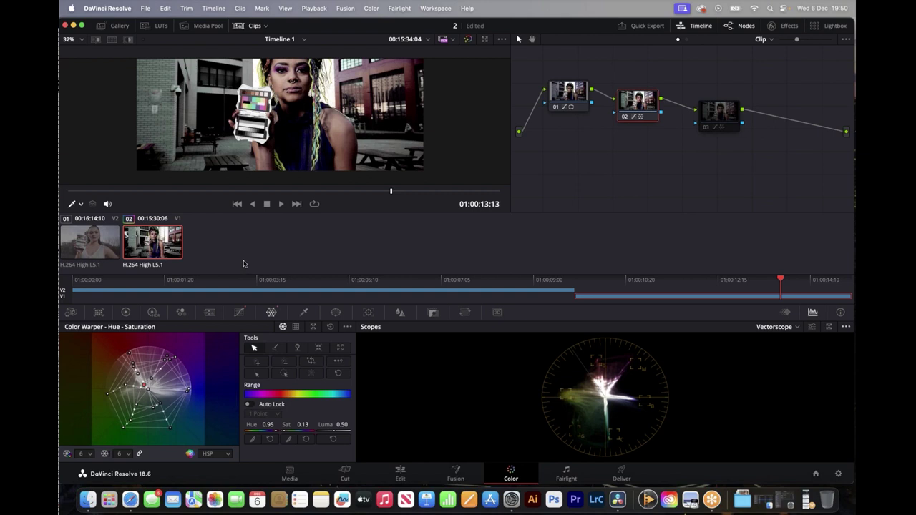
scroll(315, 147, down, 2)
scroll(315, 147, up, 2)
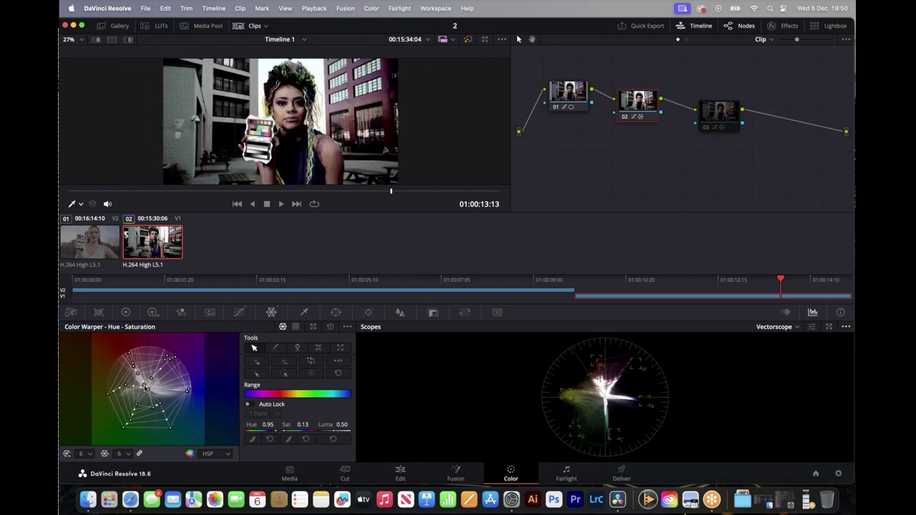
Shift the near-center mesh point toward blue and move the inner green point outward to hue 0.71, saturation 0.65
drag(145, 389, 179, 387)
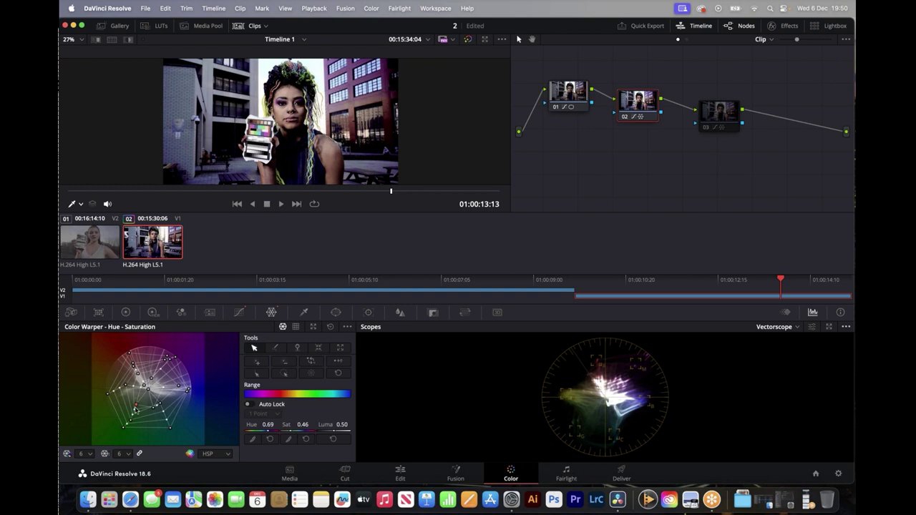
mouse_move(136, 405)
mouse_down()
mouse_move(129, 421)
mouse_move(135, 402)
mouse_move(117, 413)
mouse_move(134, 406)
mouse_move(126, 421)
mouse_move(146, 410)
mouse_move(113, 432)
mouse_move(143, 410)
mouse_move(129, 414)
mouse_up()
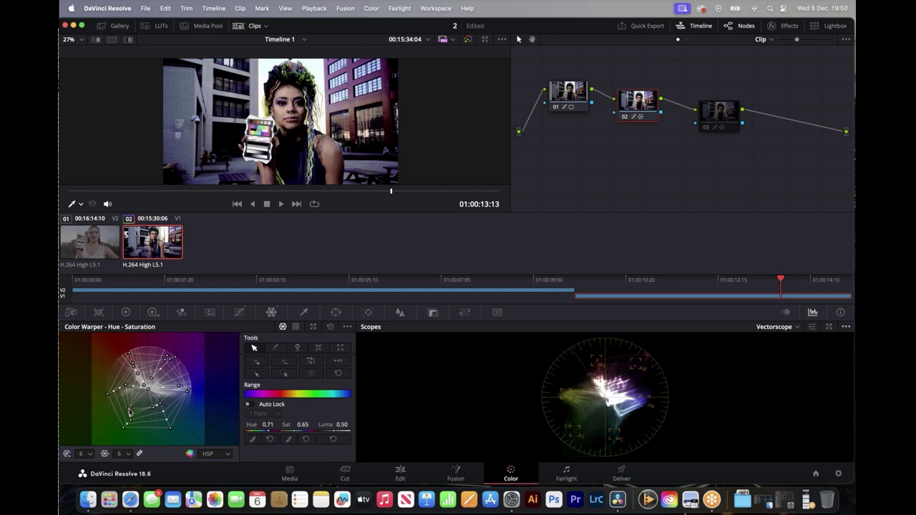
drag(130, 412, 130, 413)
Play the clip from near its start to check skin tones and set the red mesh point to hue 0.01, saturation 0.64
click(133, 364)
drag(367, 195, 202, 192)
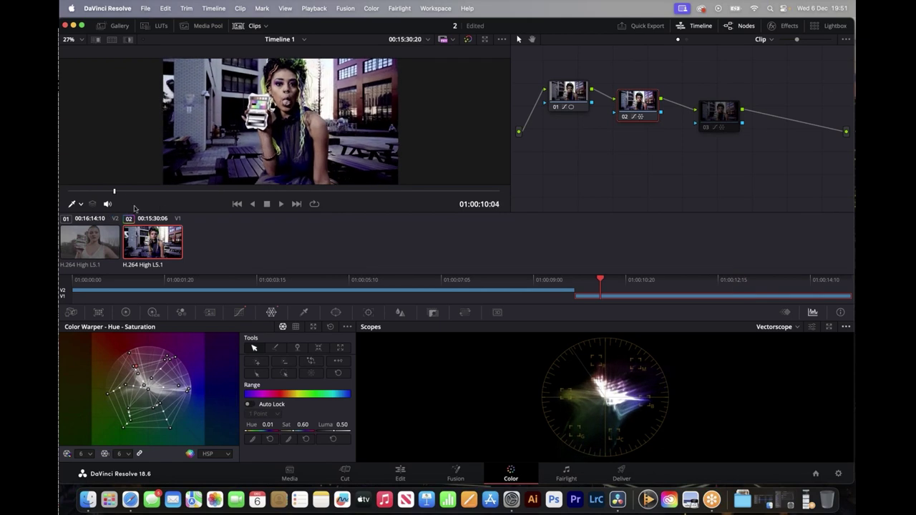
key(space)
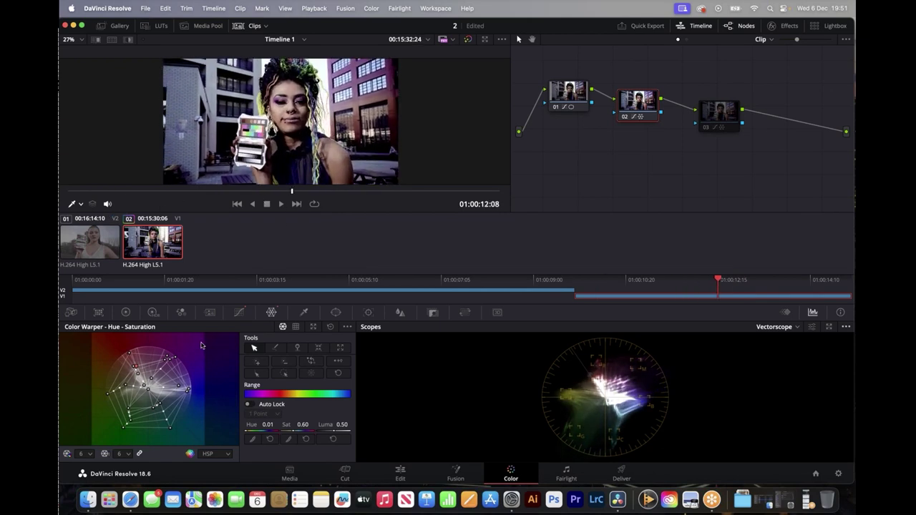
mouse_move(138, 369)
mouse_down()
mouse_move(132, 363)
mouse_move(139, 380)
mouse_move(135, 362)
mouse_up()
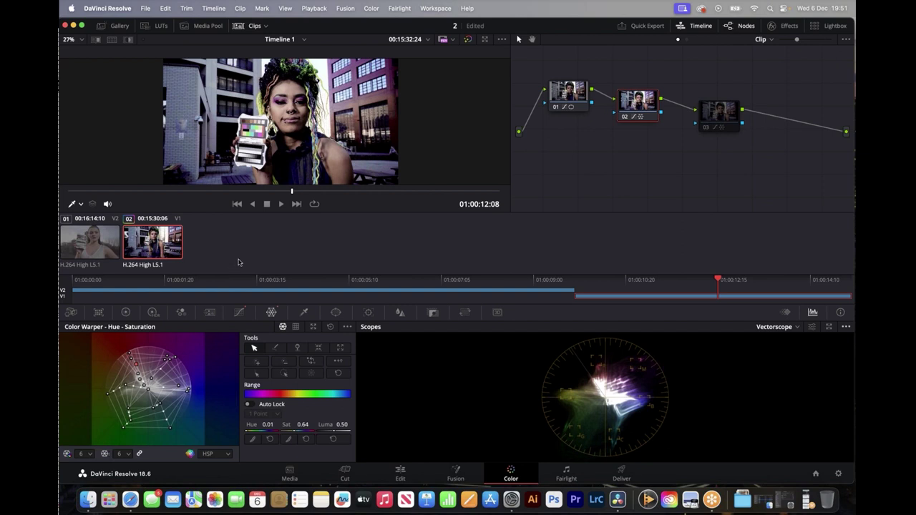
Park the second clip at 01:00:12:21 and activate a curve window on node 03
click(718, 126)
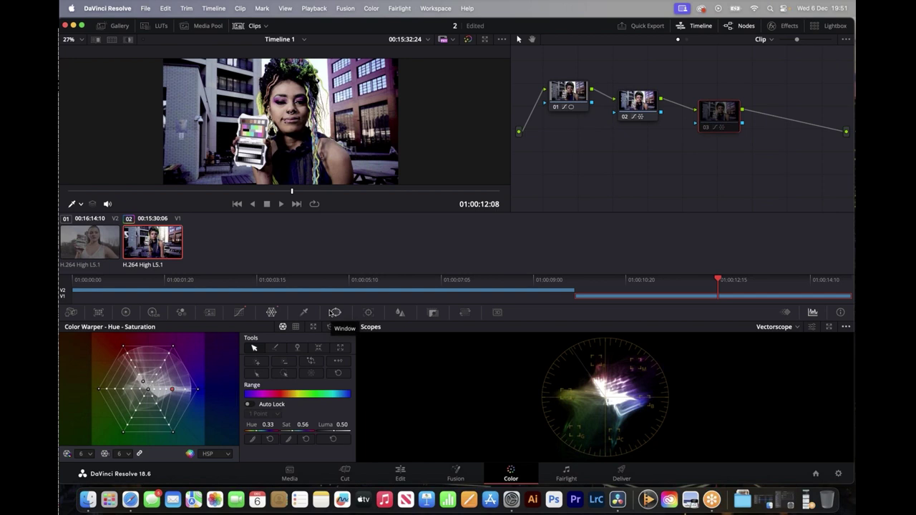
click(335, 312)
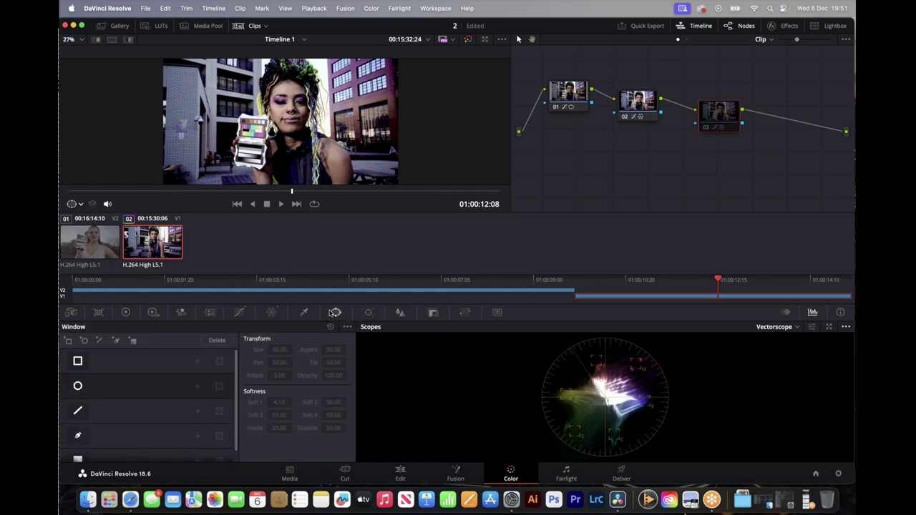
key(shift+semicolon)
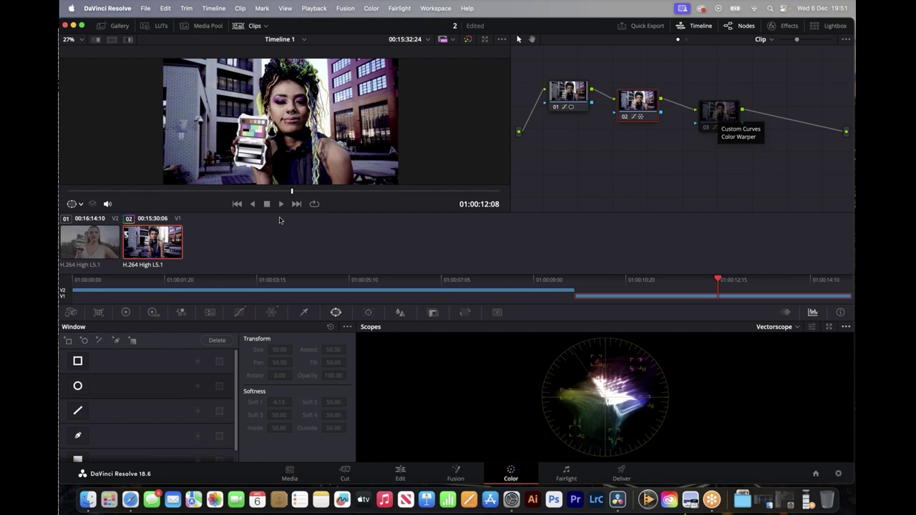
drag(301, 192, 335, 194)
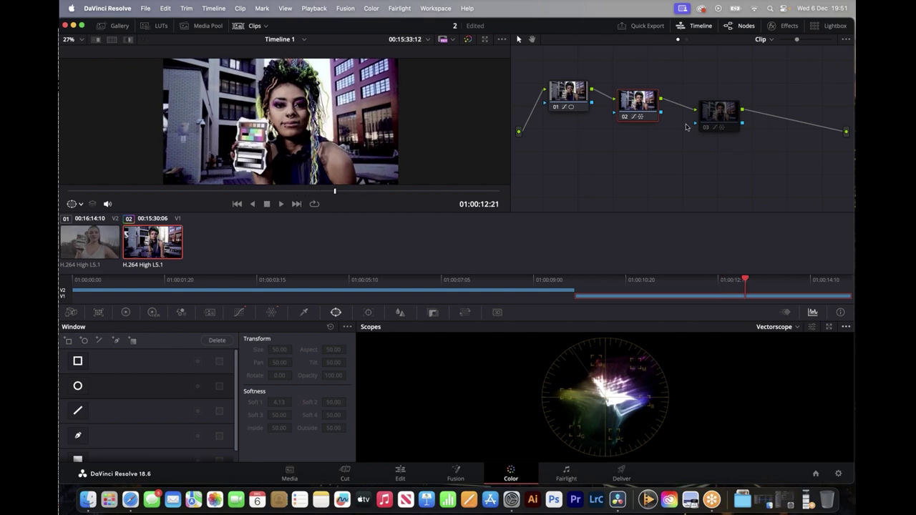
click(714, 113)
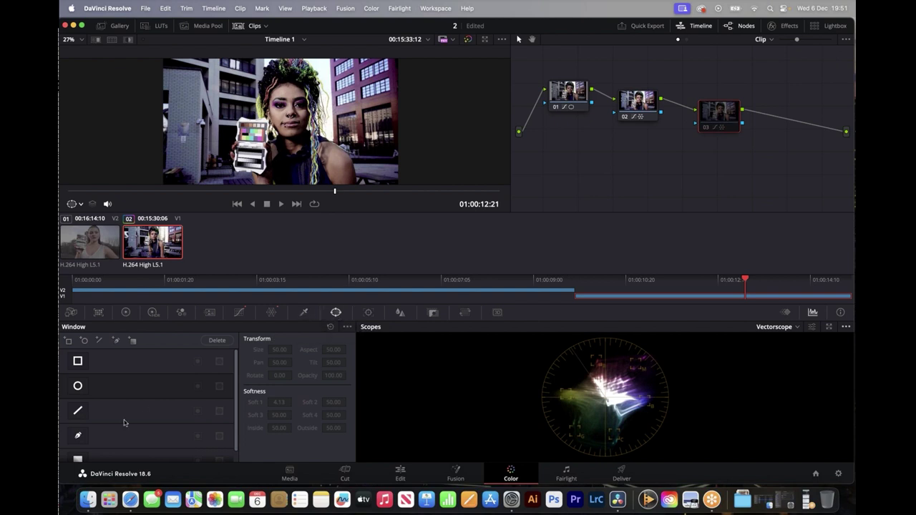
scroll(91, 426, down, 1)
click(78, 424)
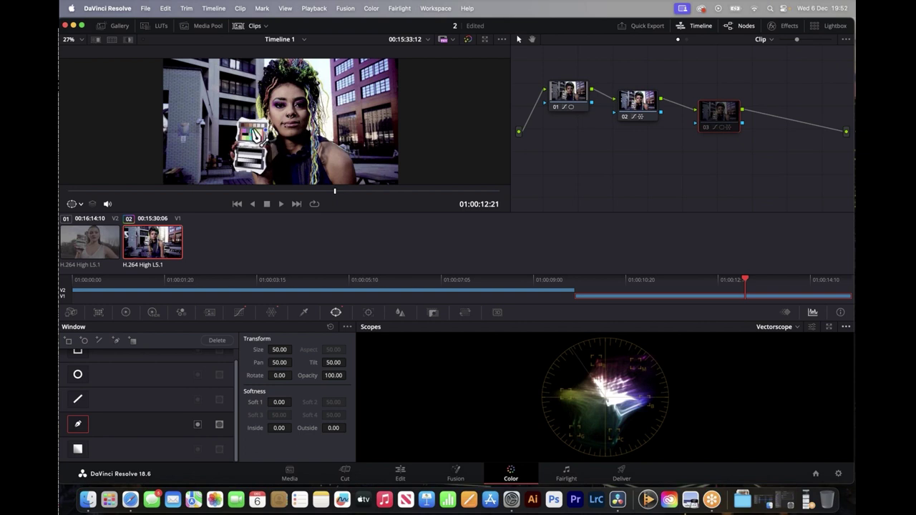
Outline the chart's color patch block with a closed four-corner curve window on node 03
scroll(269, 136, up, 5)
scroll(254, 136, left, 5)
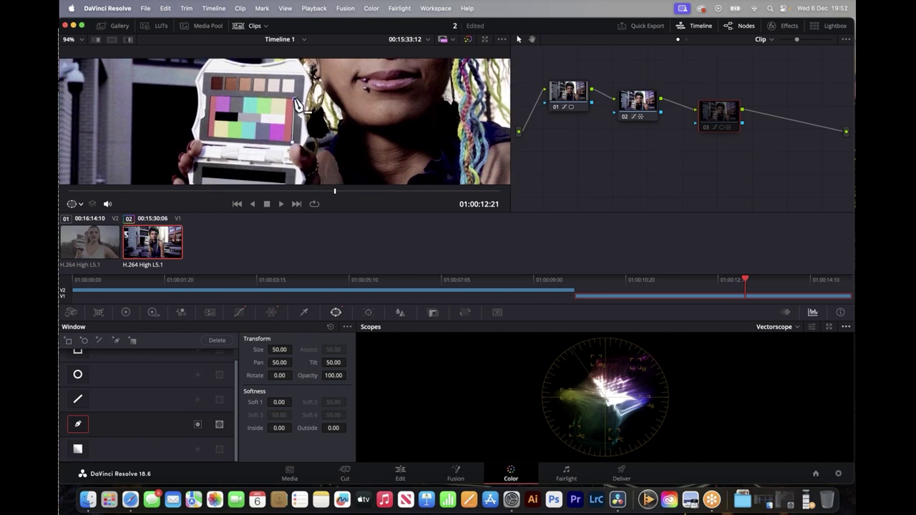
click(211, 96)
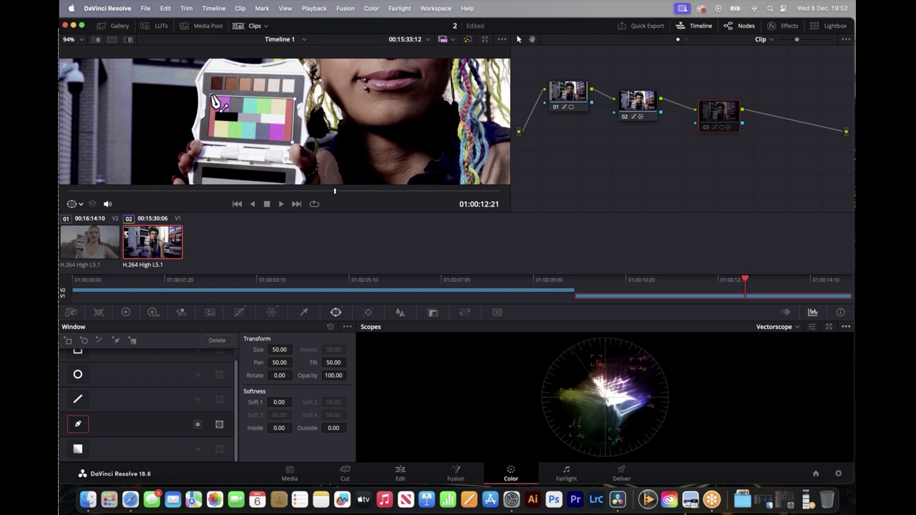
click(208, 136)
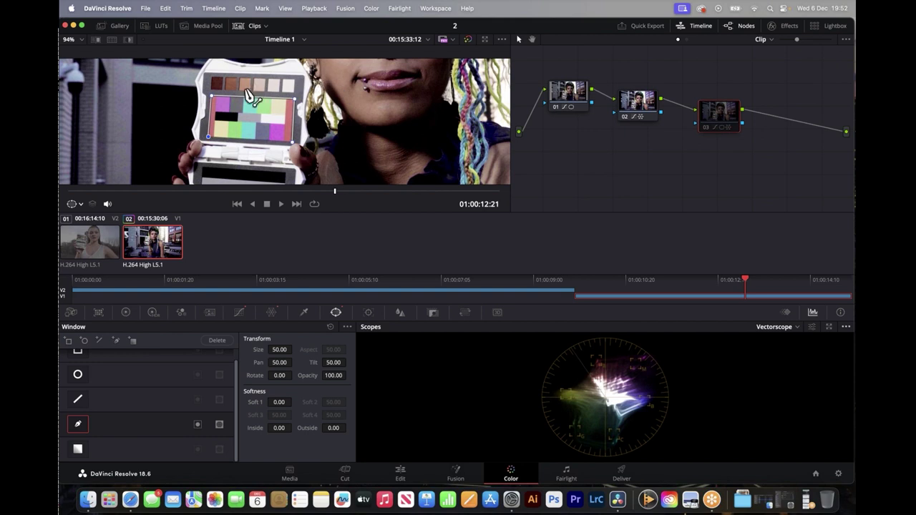
scroll(317, 91, up, 4)
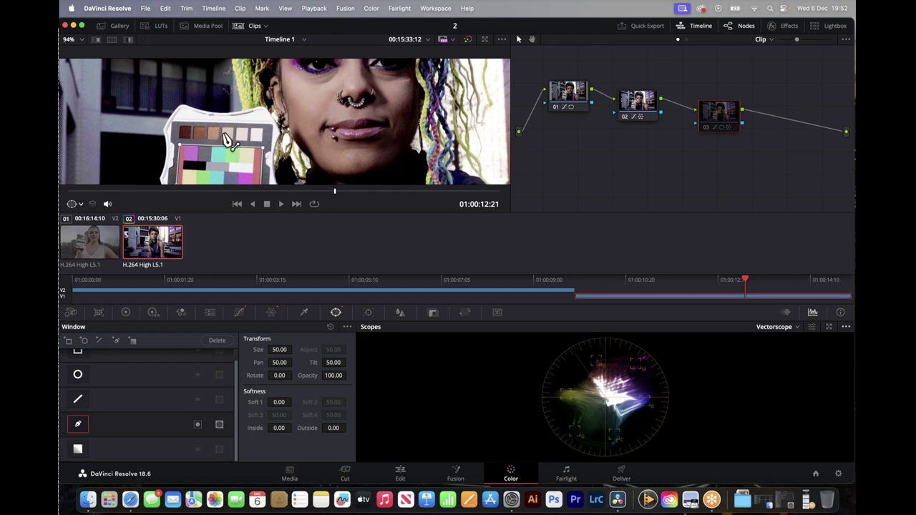
scroll(218, 141, down, 4)
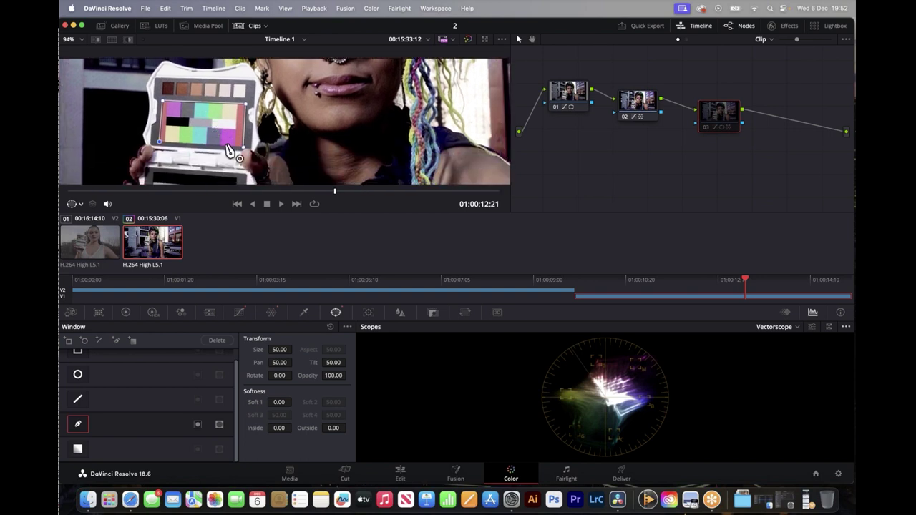
click(244, 148)
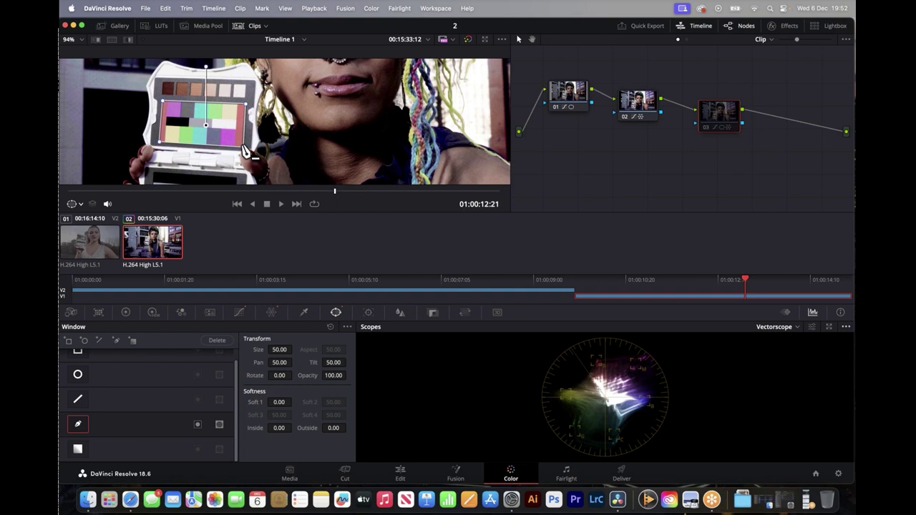
Shift the window to pan 49.97, tilt 50.03 and fit its four corners closely to the edges of the color patches
click(128, 40)
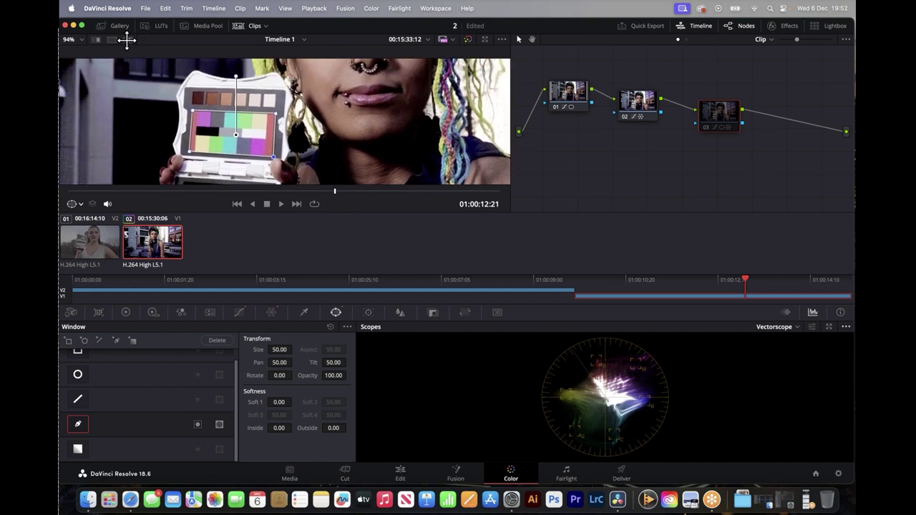
mouse_move(234, 137)
mouse_down()
mouse_move(223, 136)
mouse_move(231, 136)
mouse_up()
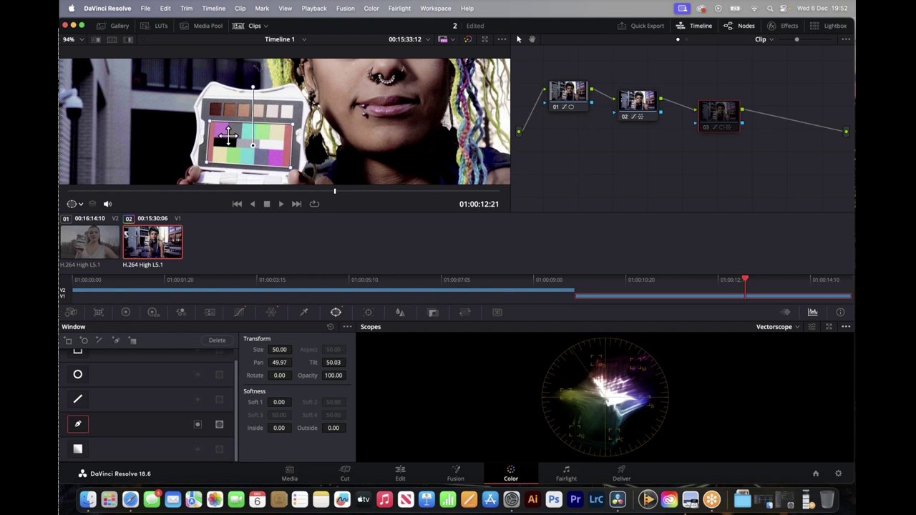
scroll(231, 135, up, 3)
scroll(231, 131, up, 3)
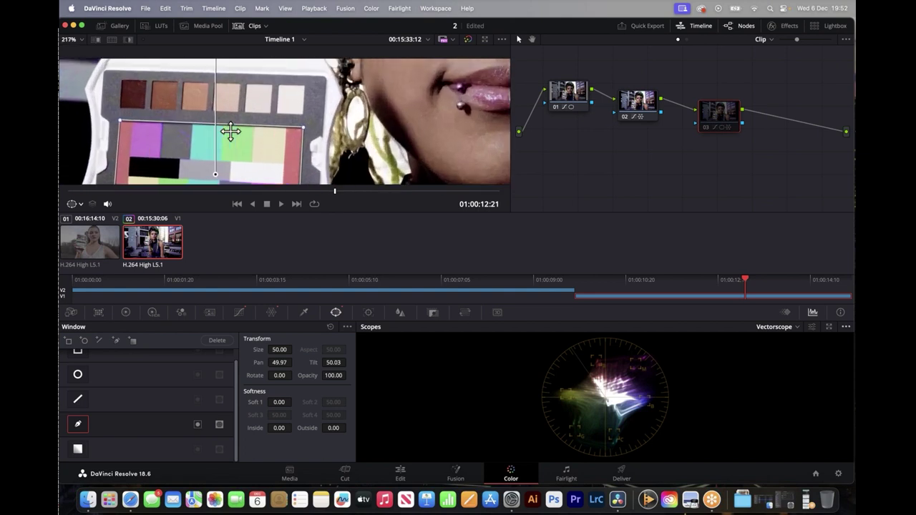
scroll(247, 135, down, 3)
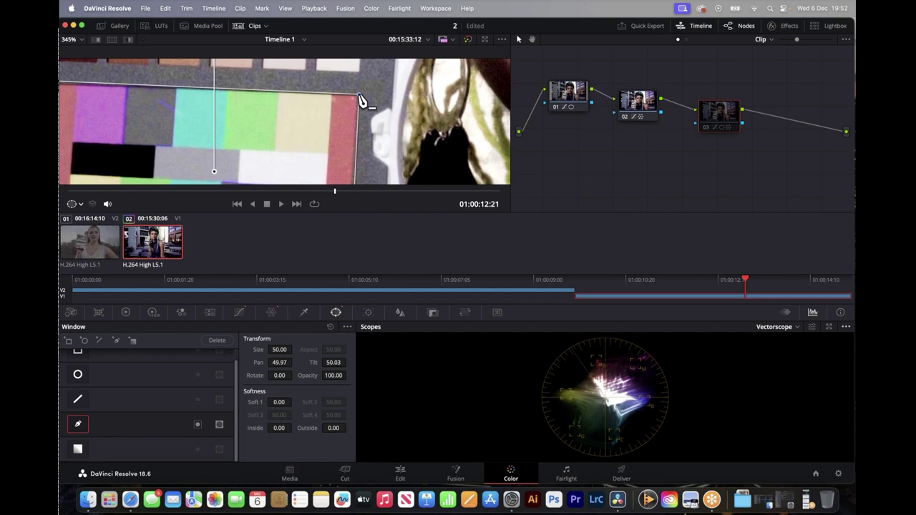
scroll(343, 109, down, 3)
scroll(342, 112, down, 3)
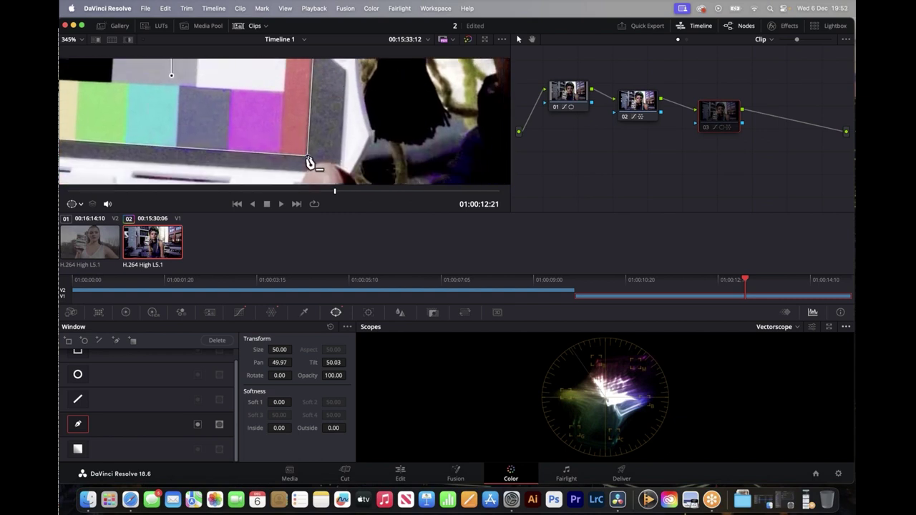
scroll(231, 155, left, 10)
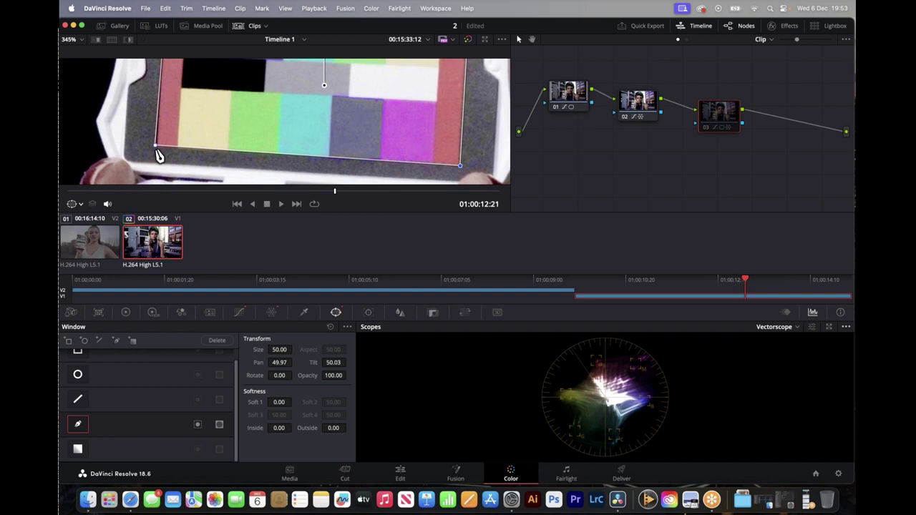
scroll(172, 123, up, 5)
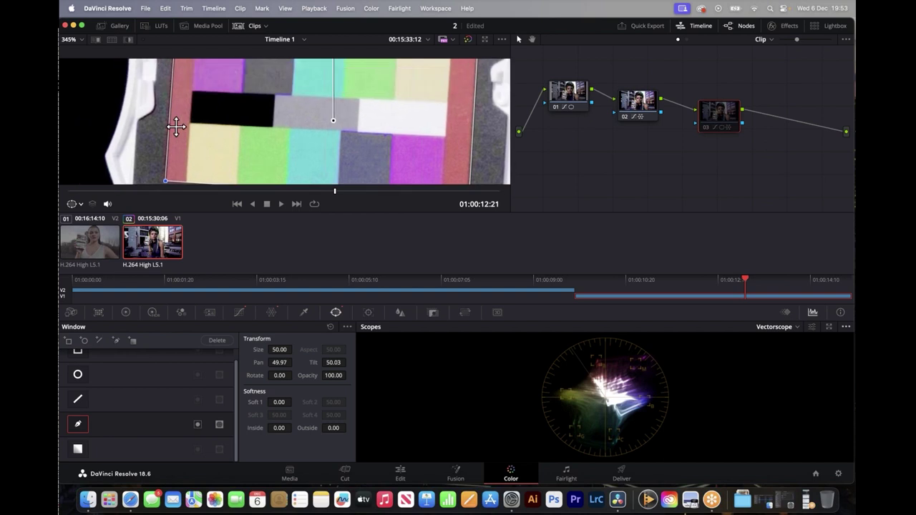
drag(183, 118, 182, 120)
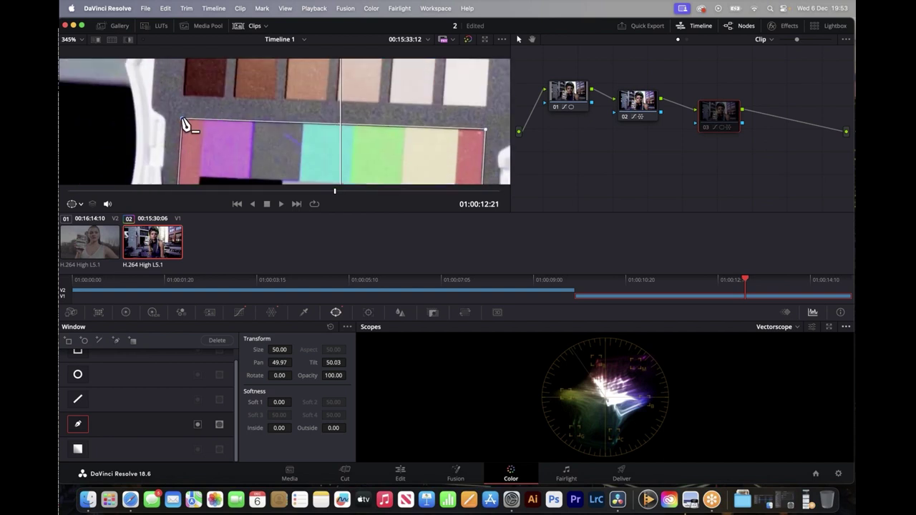
scroll(240, 152, down, 4)
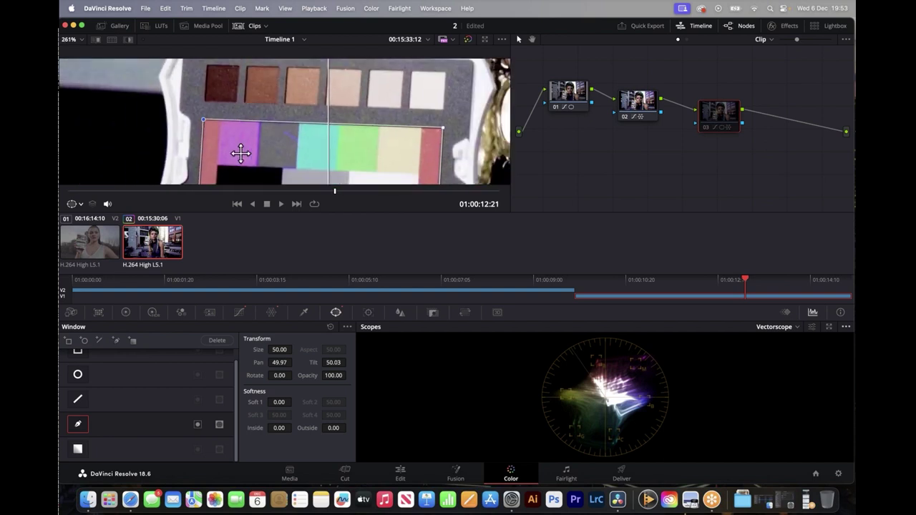
scroll(241, 152, up, 4)
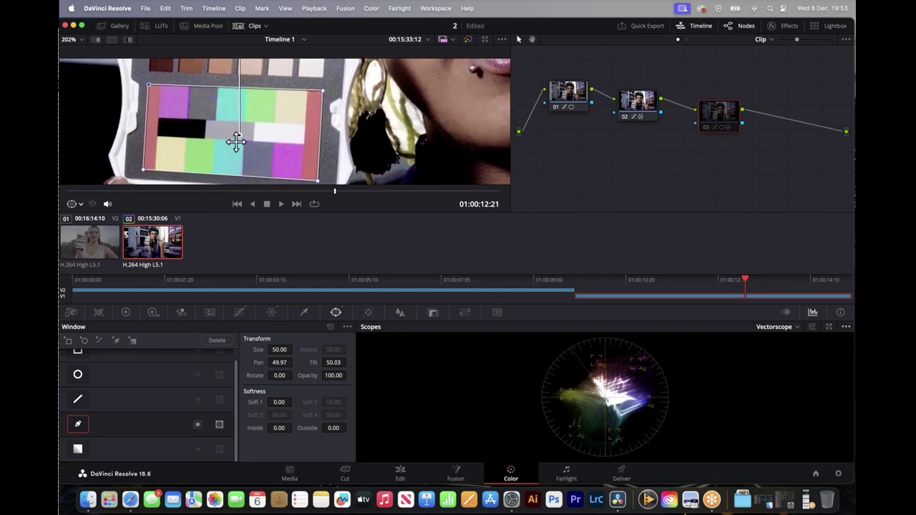
Inspect node 03's window in the black-and-white highlight view and return to the standard highlight mode
scroll(236, 142, down, 8)
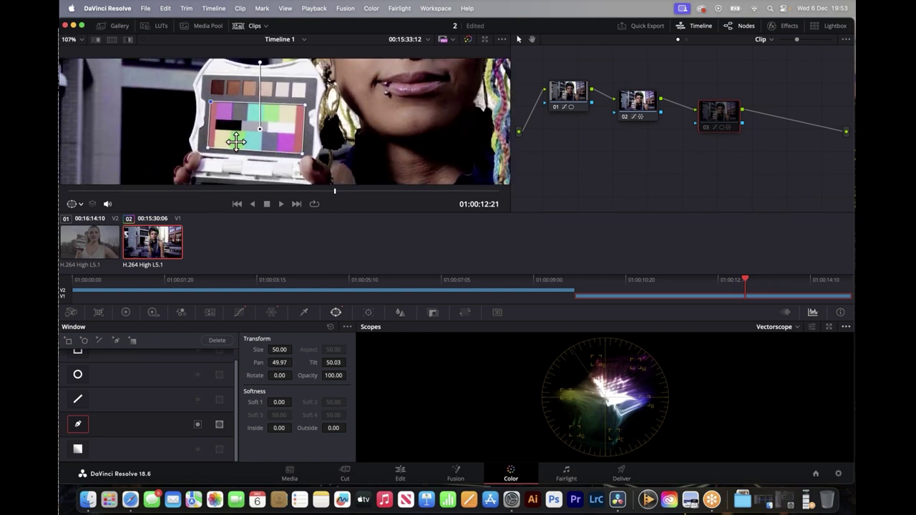
scroll(237, 141, down, 5)
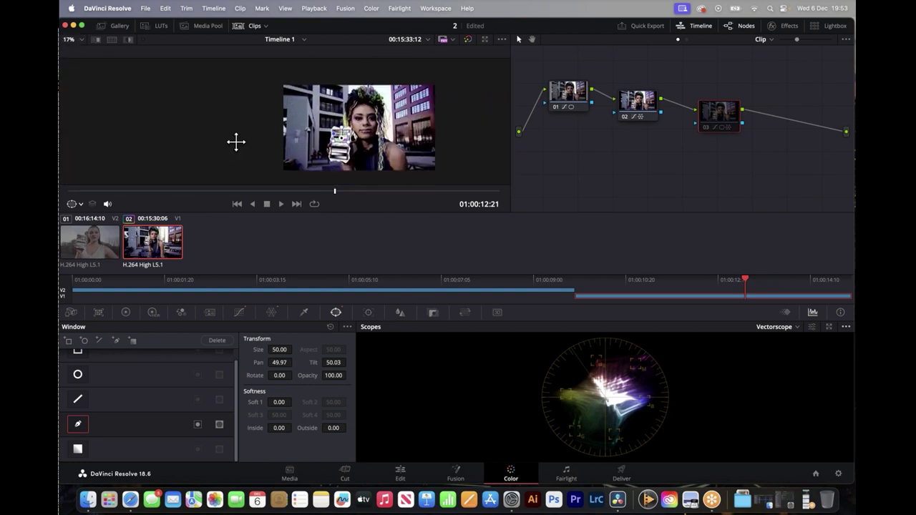
scroll(335, 142, up, 4)
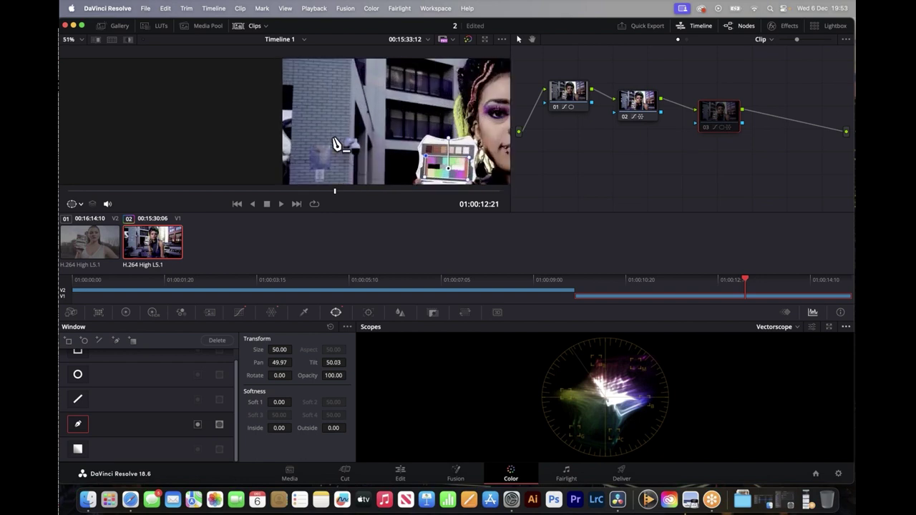
scroll(336, 144, up, 4)
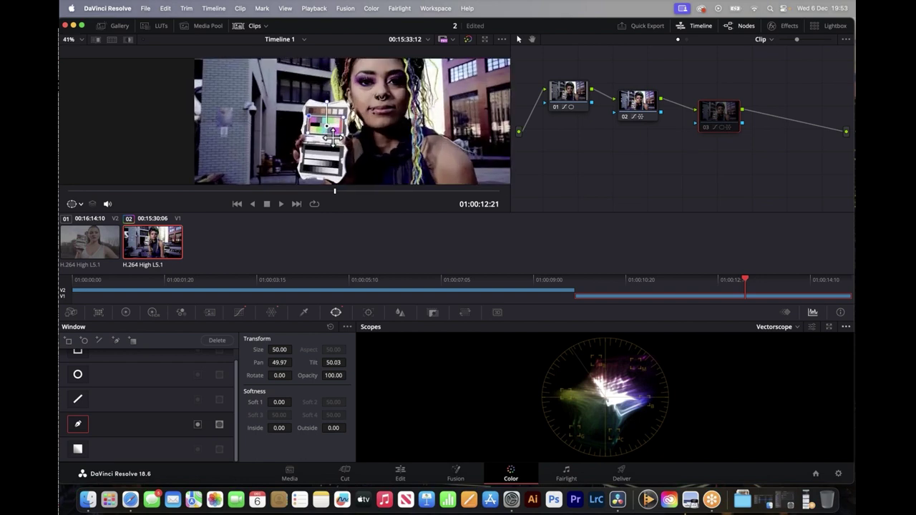
scroll(333, 137, right, 5)
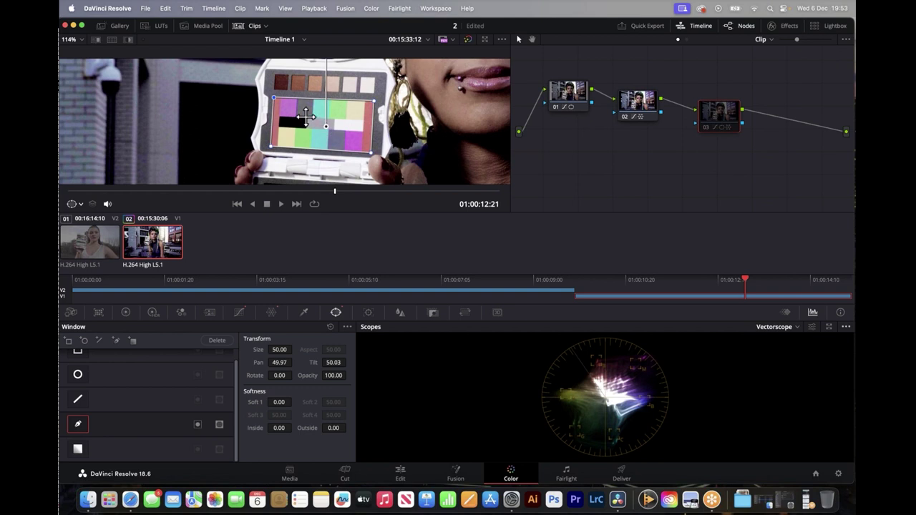
click(128, 40)
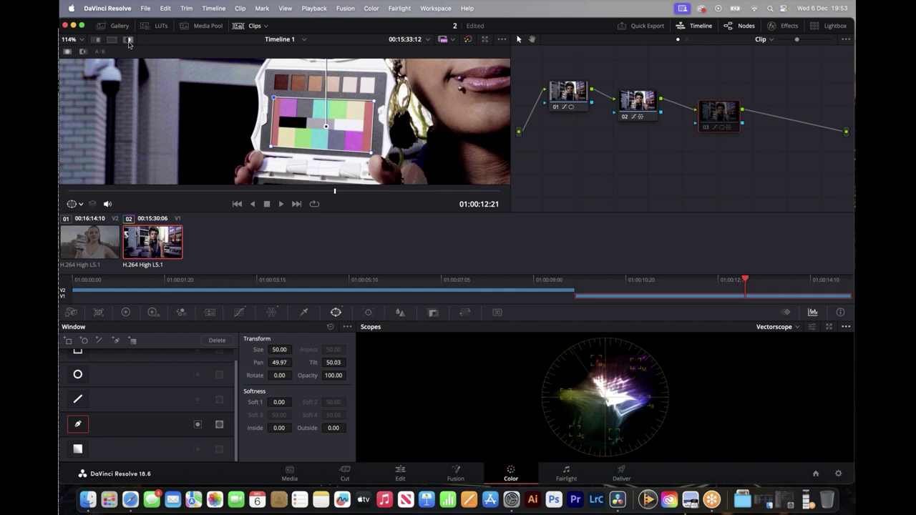
click(83, 52)
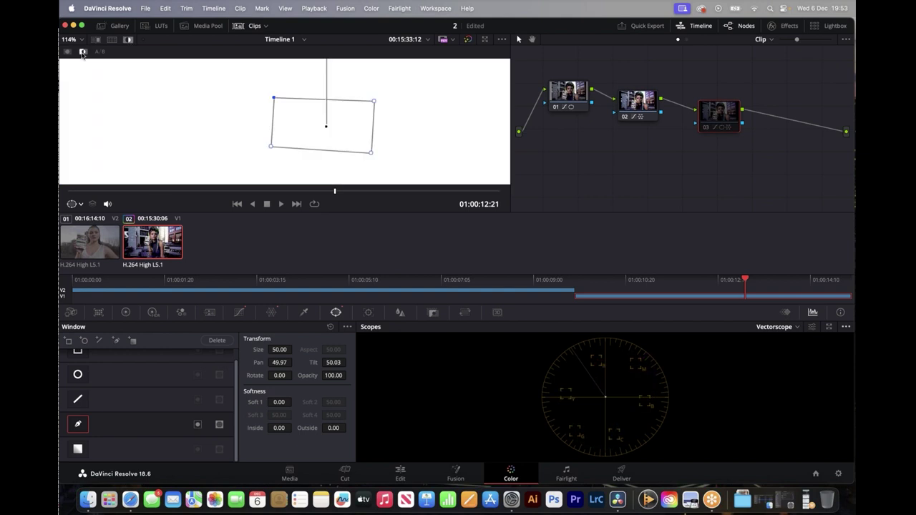
click(68, 52)
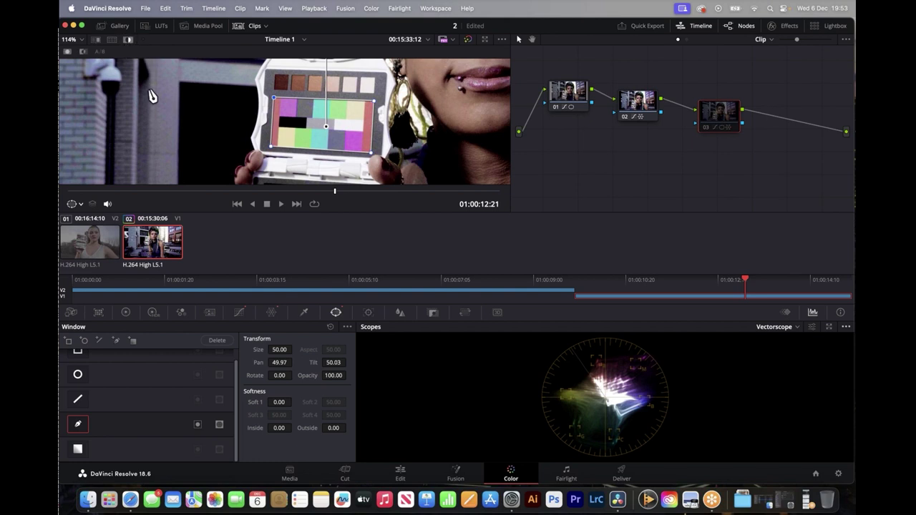
click(126, 39)
Draw a closed four-corner curve window around the chart's color patches on node 02 and highlight the isolated area
click(630, 113)
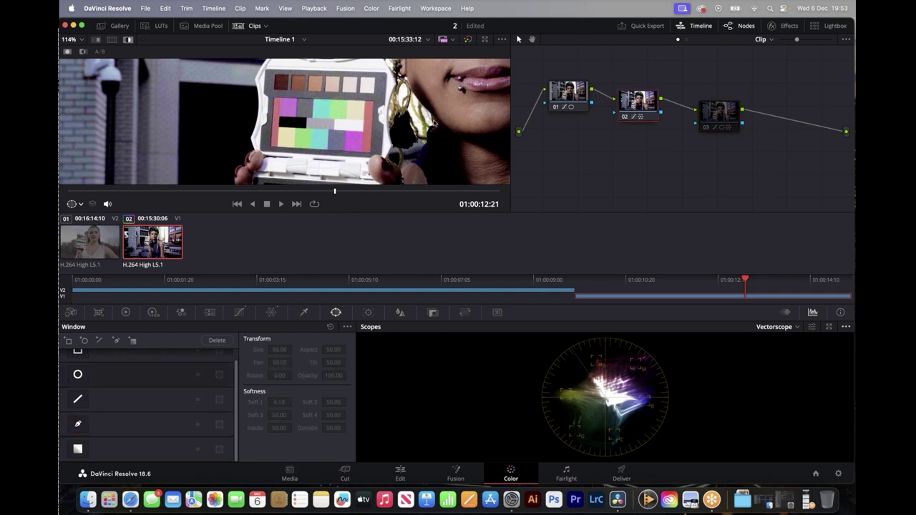
click(77, 425)
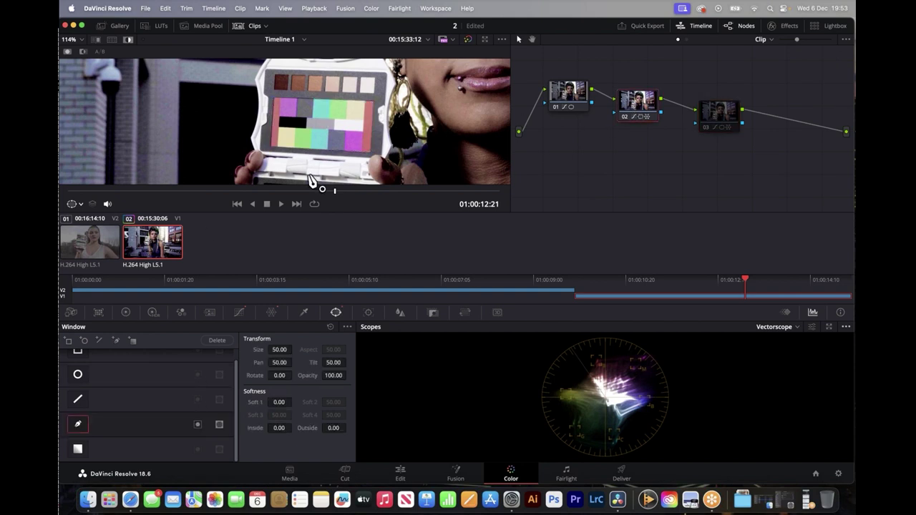
click(370, 153)
click(373, 104)
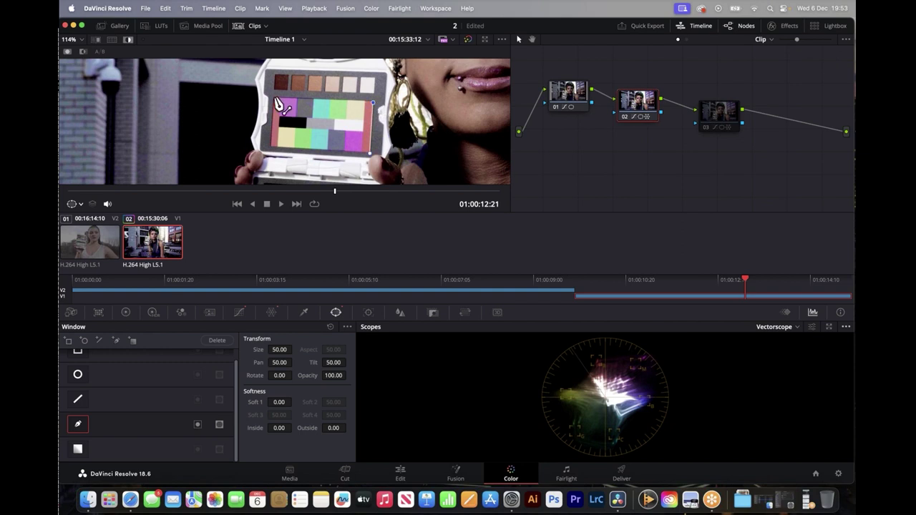
click(274, 98)
click(270, 148)
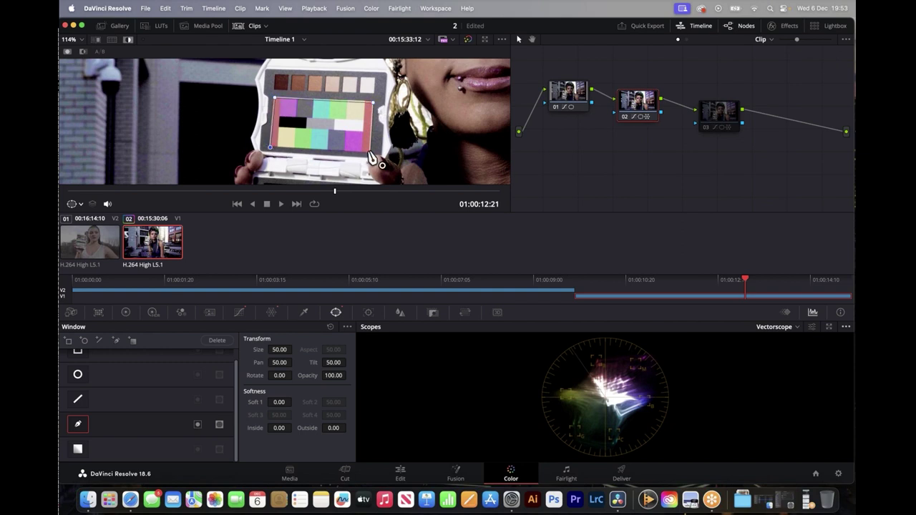
click(370, 153)
key(shift+h)
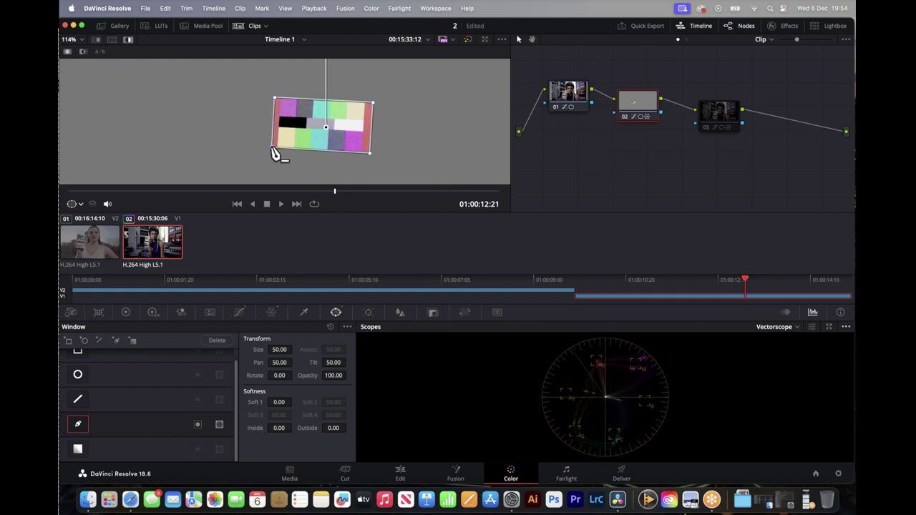
Shift node 02's lift color balance slightly toward green: red -0.04, green 0.01, blue -0.02
click(272, 148)
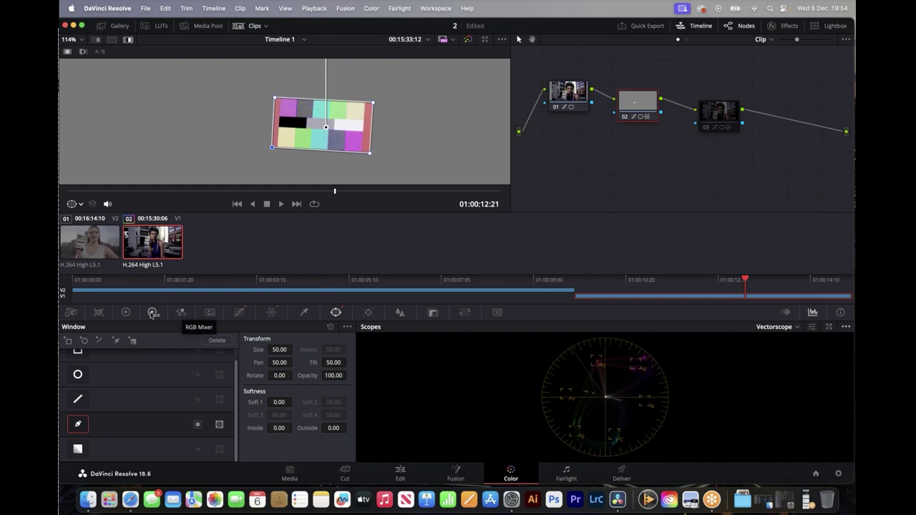
click(127, 312)
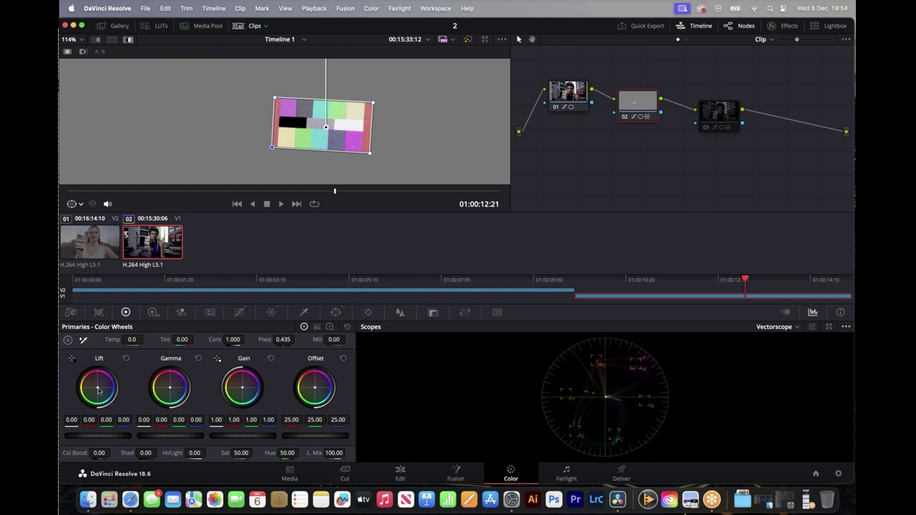
drag(97, 387, 96, 390)
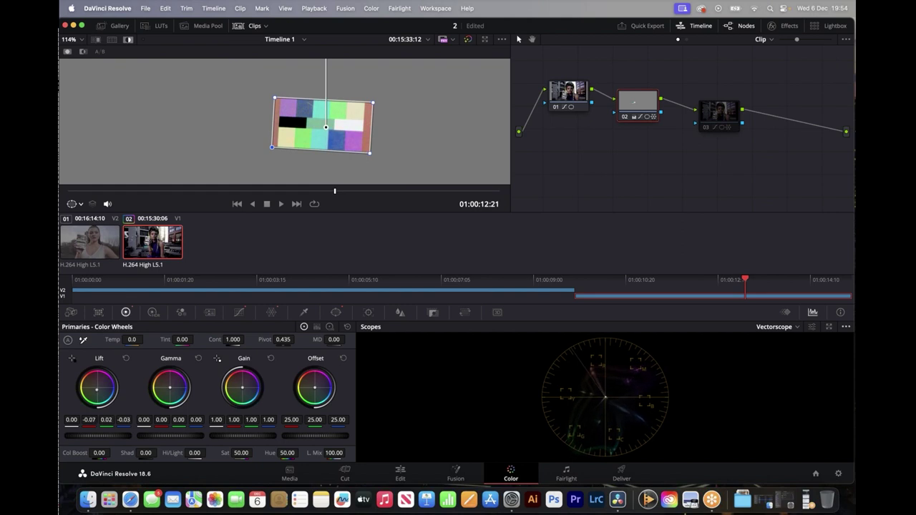
drag(95, 389, 96, 389)
Raise the vectorscope trace brightness to maximum and dim its graticule
click(847, 328)
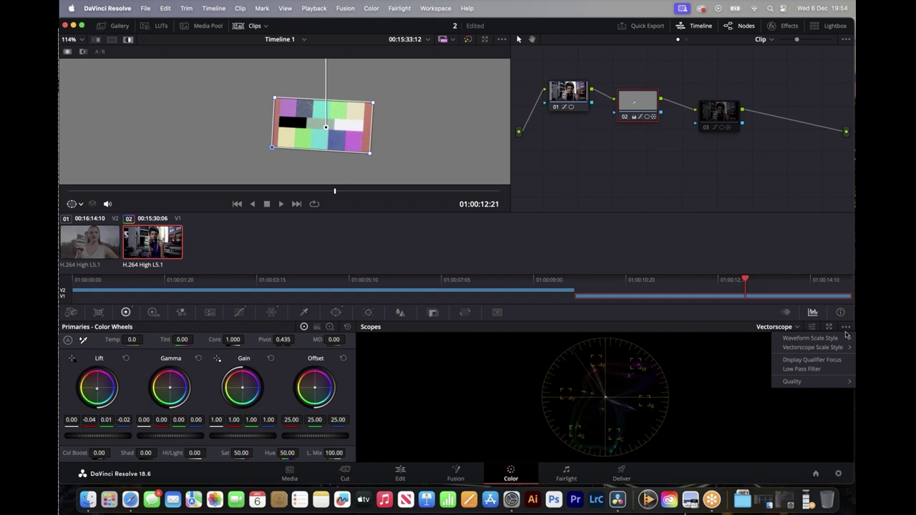
click(812, 327)
click(811, 326)
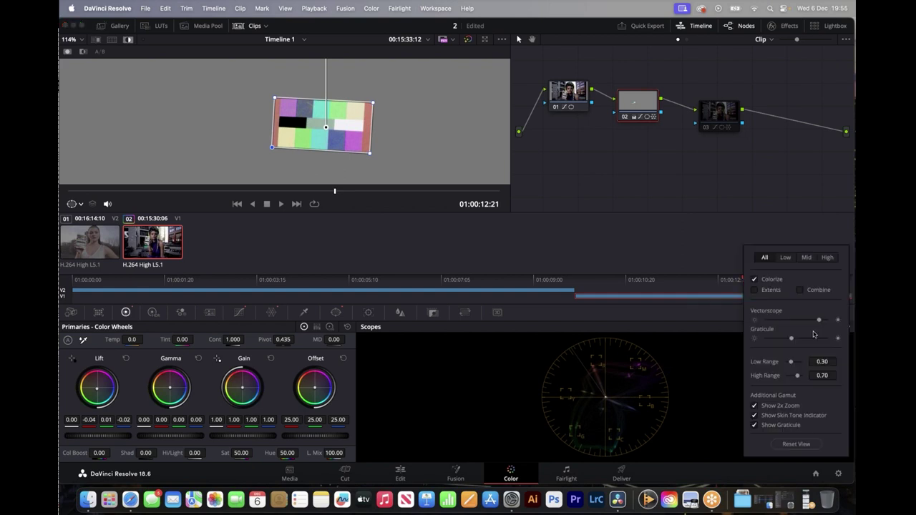
click(828, 322)
drag(790, 324, 854, 323)
drag(793, 341, 783, 342)
mouse_move(826, 320)
mouse_down()
mouse_move(779, 320)
mouse_move(837, 320)
mouse_up()
click(723, 371)
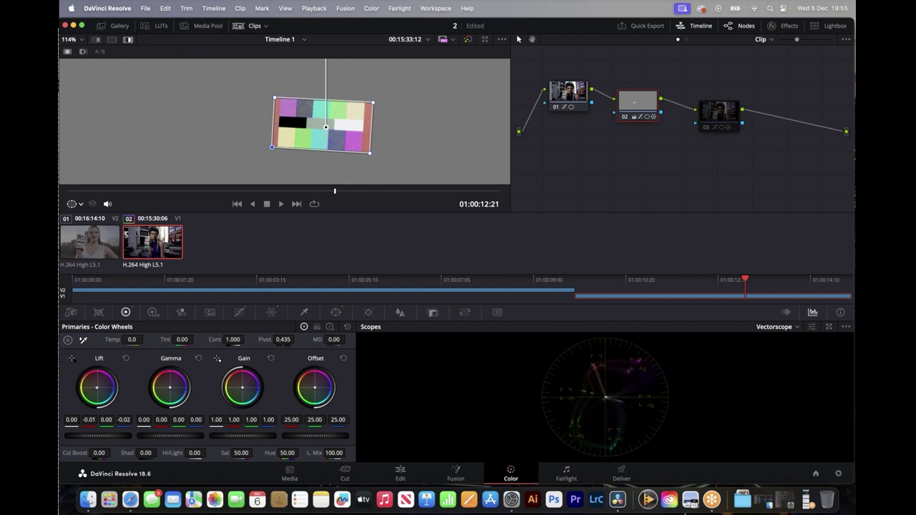
Balance node 02's red/green/blue wheels with lift 0.07/-0.02/-0.01, gain 0.97/1.02/0.90 and offset 22.81/24.85/23.61
drag(97, 387, 99, 387)
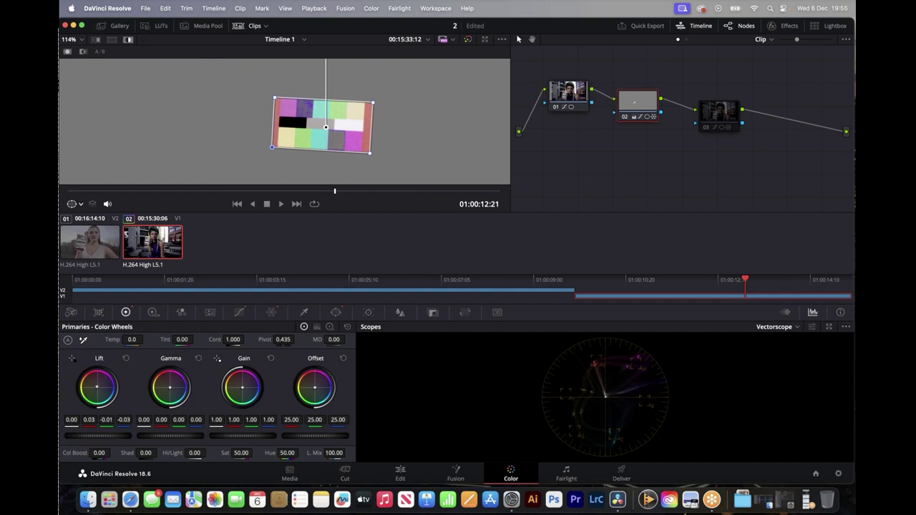
drag(98, 387, 98, 386)
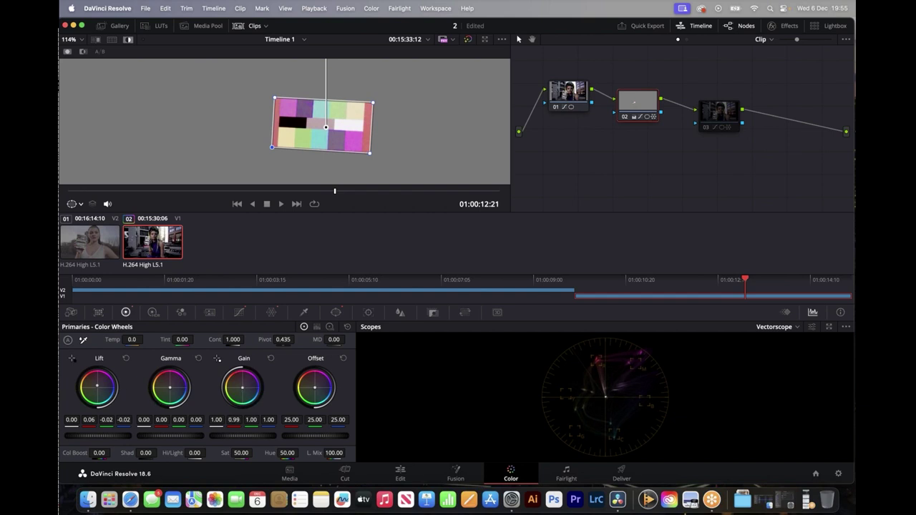
drag(242, 387, 247, 387)
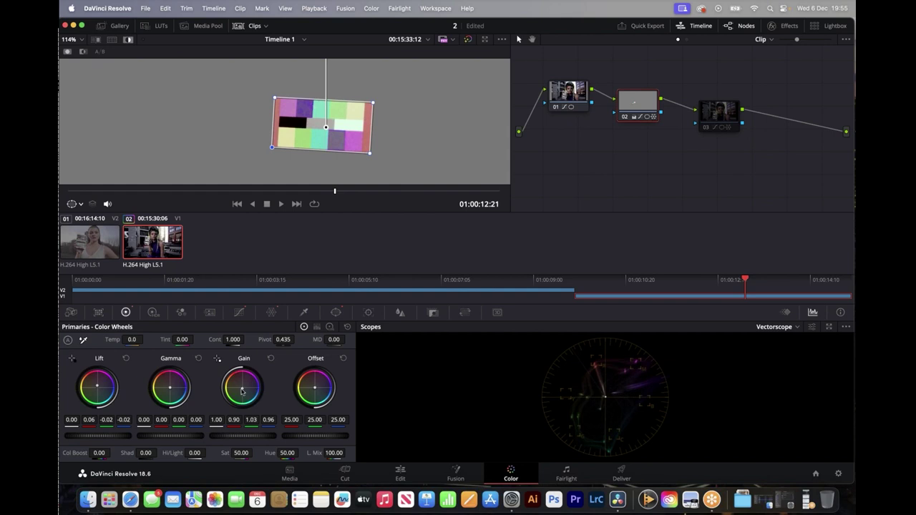
drag(242, 387, 243, 390)
drag(315, 387, 312, 393)
drag(242, 387, 241, 392)
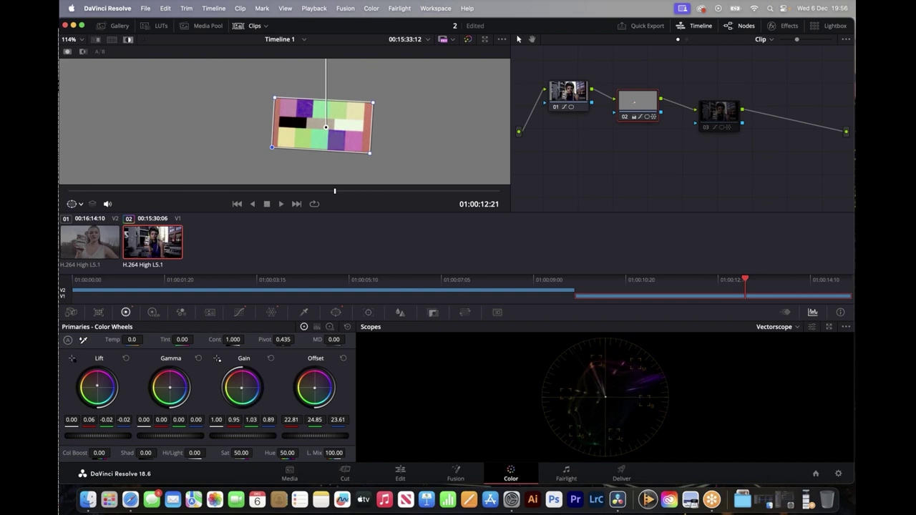
drag(98, 391, 98, 390)
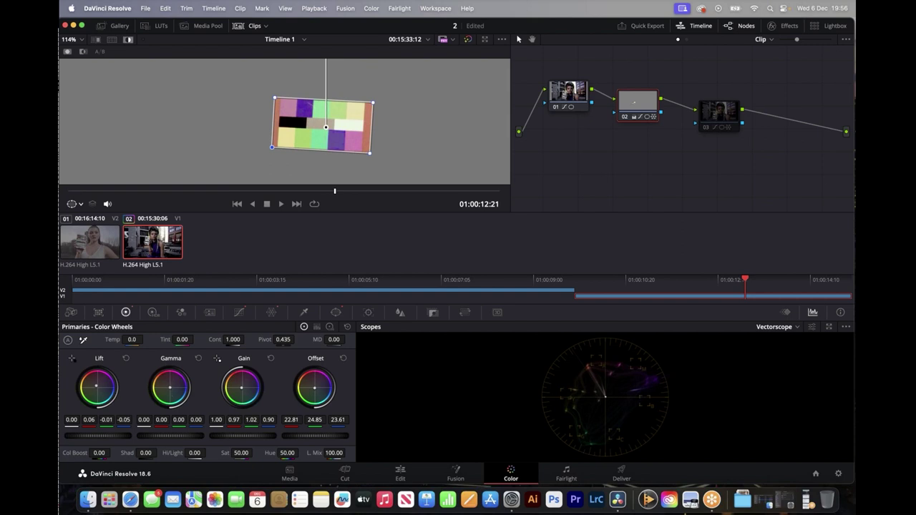
drag(97, 387, 99, 388)
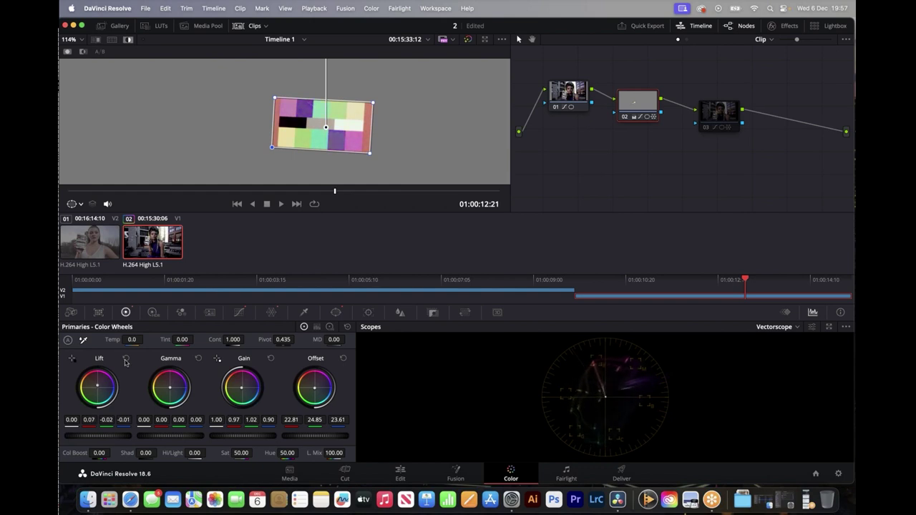
Set all four custom curve intensities to 75 on node 02 and raise the red curve's upper-middle point
click(243, 315)
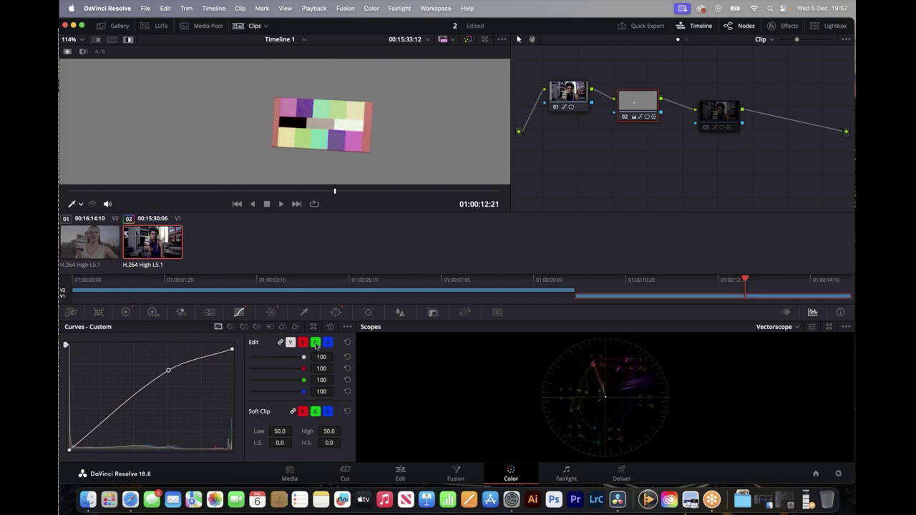
mouse_move(304, 359)
mouse_down()
mouse_move(278, 358)
mouse_move(290, 358)
mouse_up()
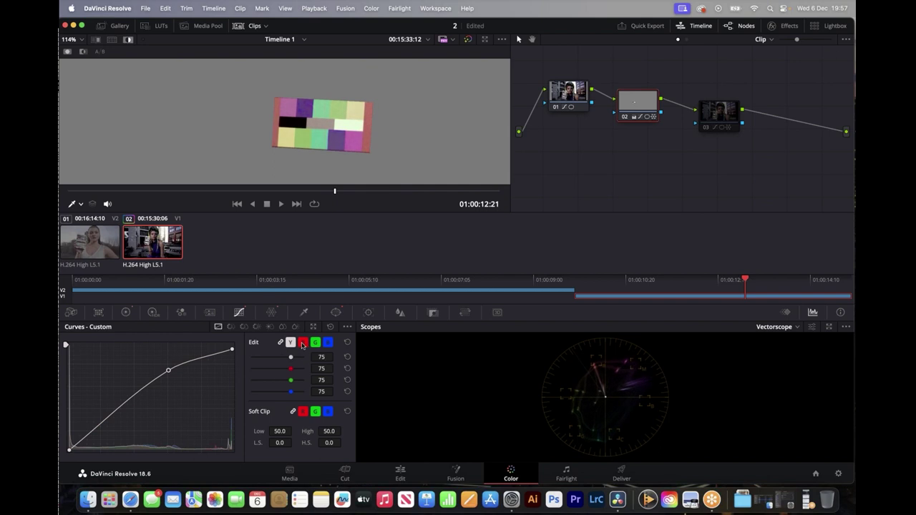
click(303, 344)
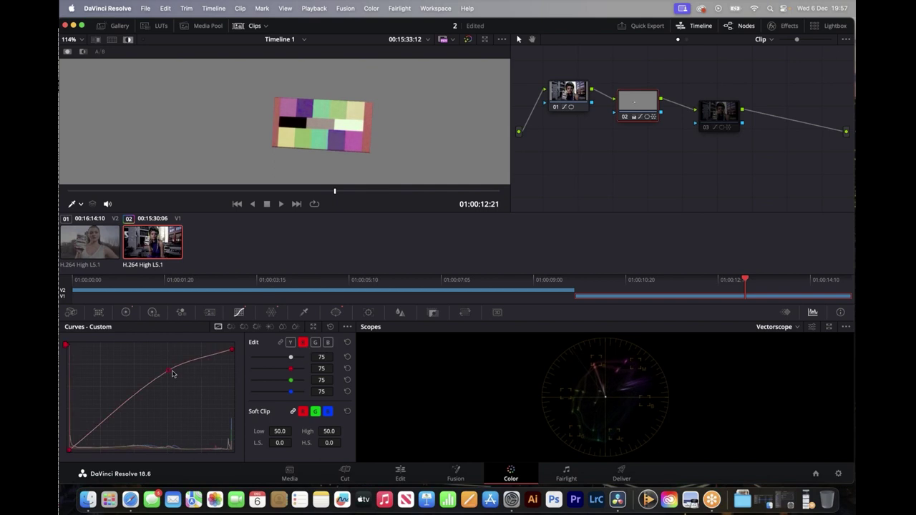
mouse_move(168, 370)
mouse_down()
mouse_move(165, 356)
mouse_move(169, 374)
mouse_move(176, 361)
mouse_up()
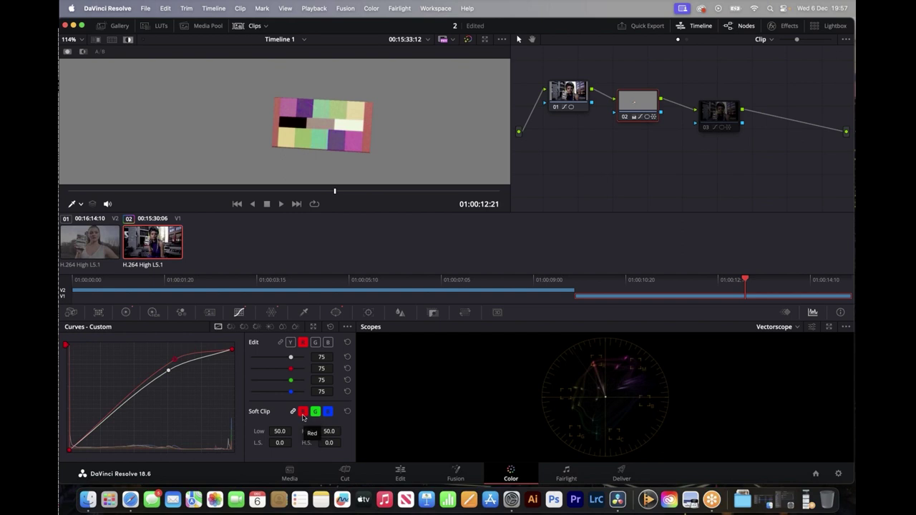
Raise the green curve's upper-middle point almost to the maximum and lower the blue curve's point slightly
click(315, 345)
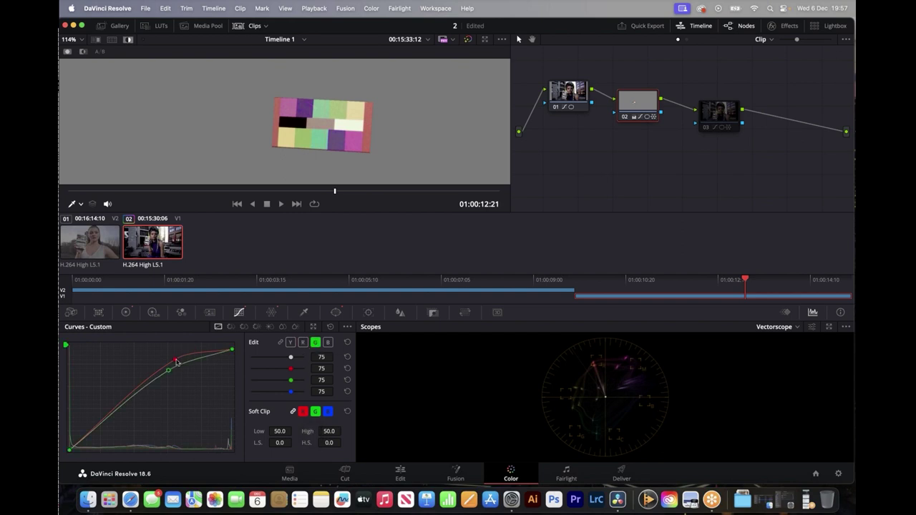
drag(168, 370, 167, 368)
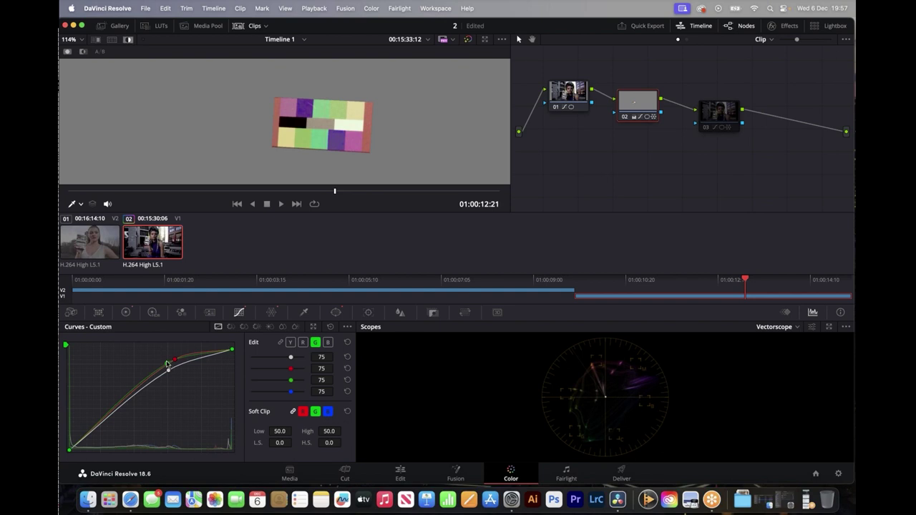
drag(167, 365, 172, 351)
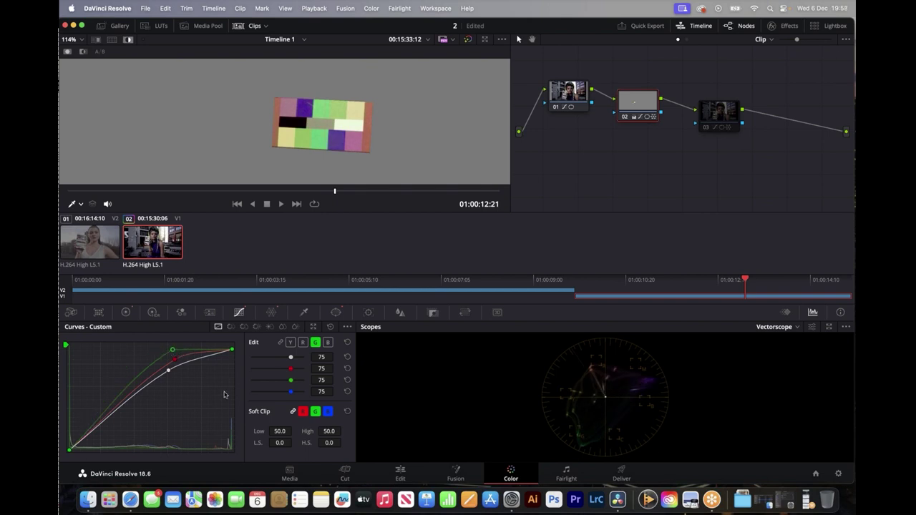
click(328, 413)
drag(167, 372, 168, 379)
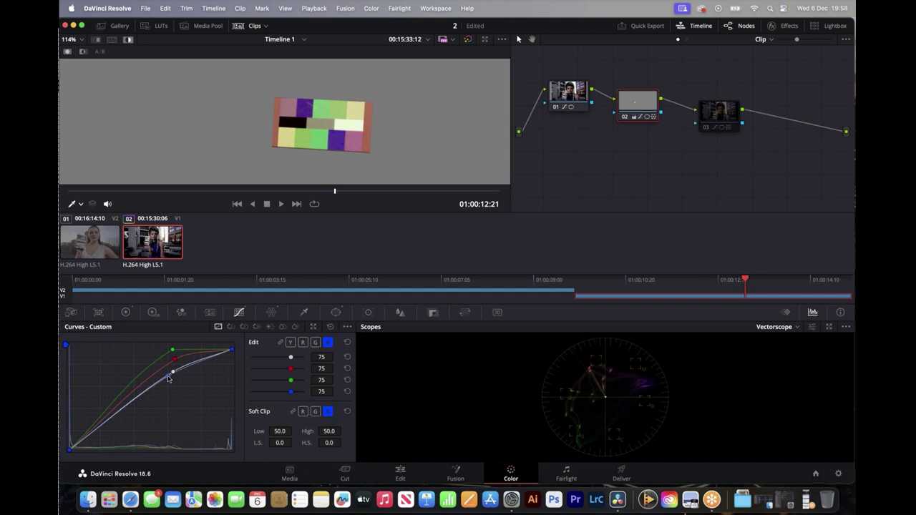
Turn off the highlight view, inspect the graded frame and the subject's hair, and nudge the blue curve's point slightly
click(128, 40)
scroll(184, 92, down, 10)
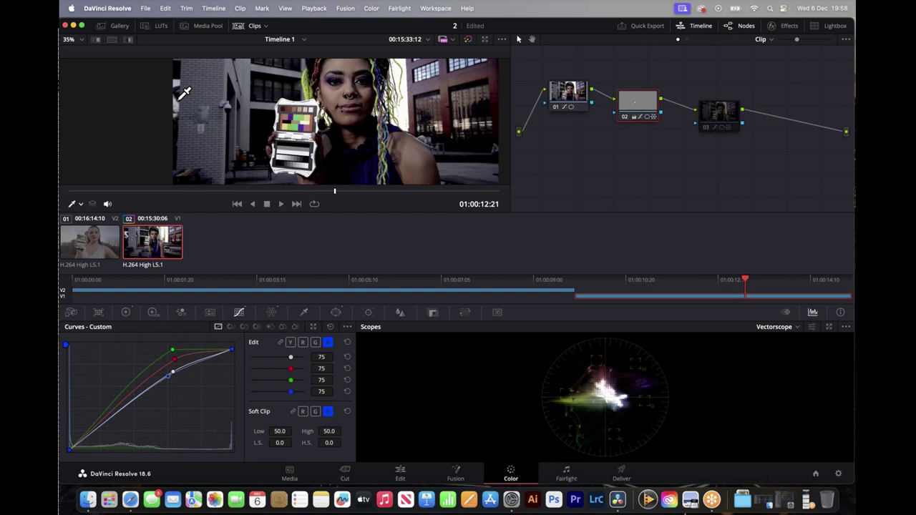
scroll(184, 91, up, 2)
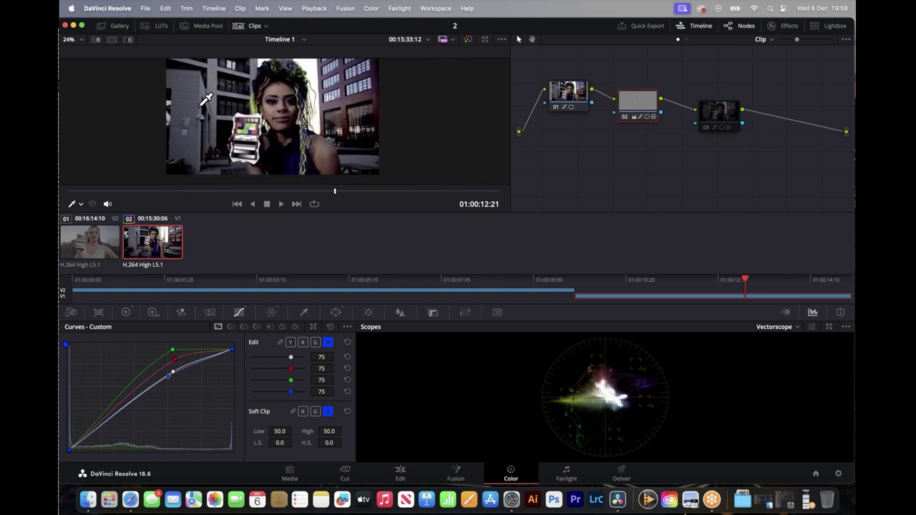
scroll(255, 87, up, 5)
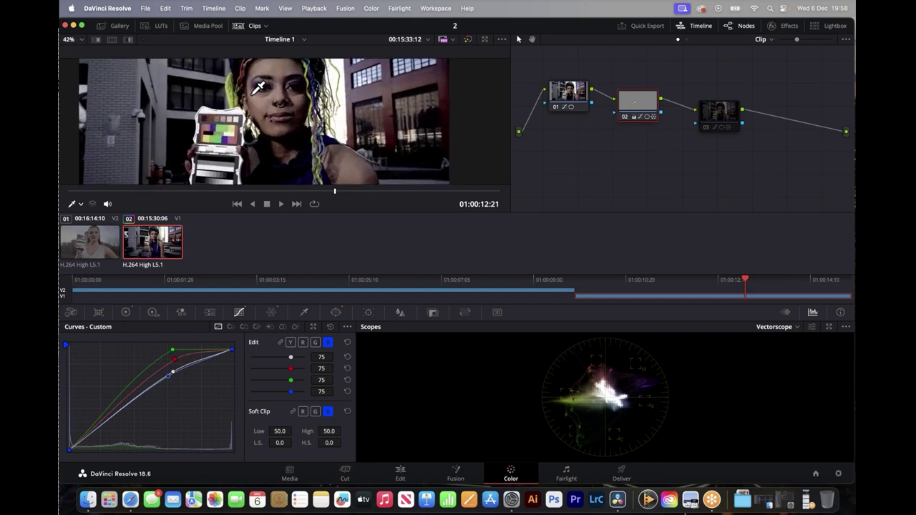
scroll(259, 88, up, 10)
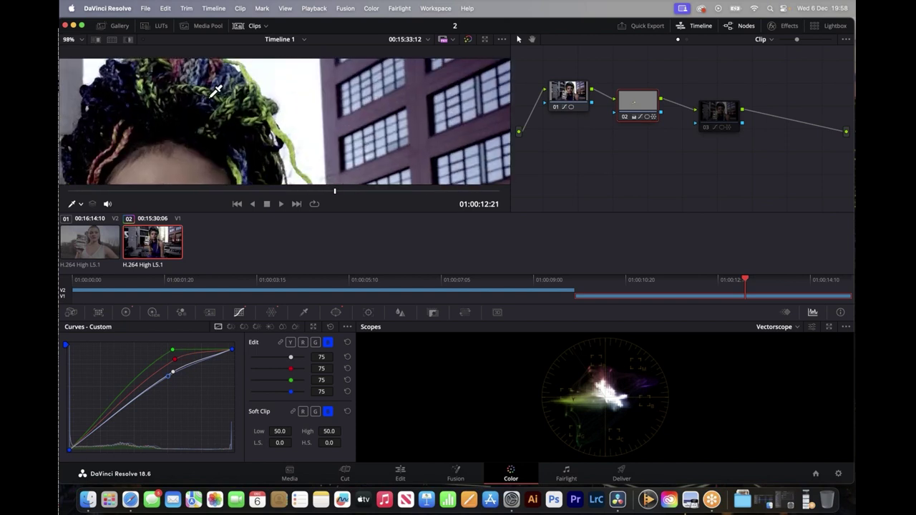
scroll(215, 91, right, 5)
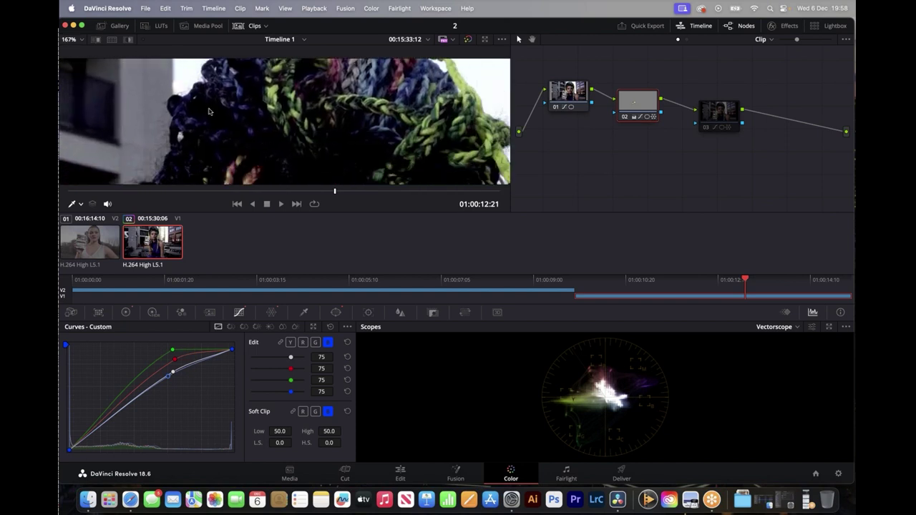
mouse_move(168, 378)
mouse_down()
mouse_move(172, 371)
mouse_move(170, 415)
mouse_move(173, 372)
mouse_up()
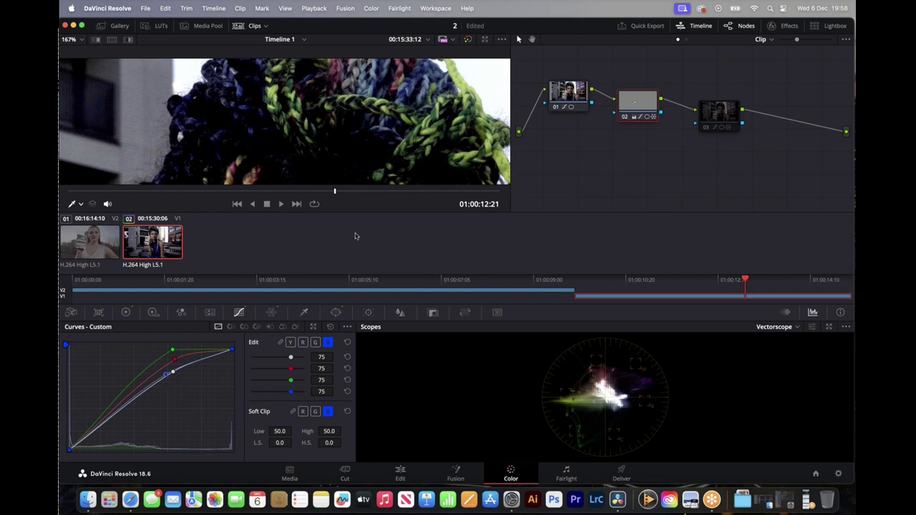
Switch to the first clip and try to adjust the white point of its luminance curve on node 01
click(102, 247)
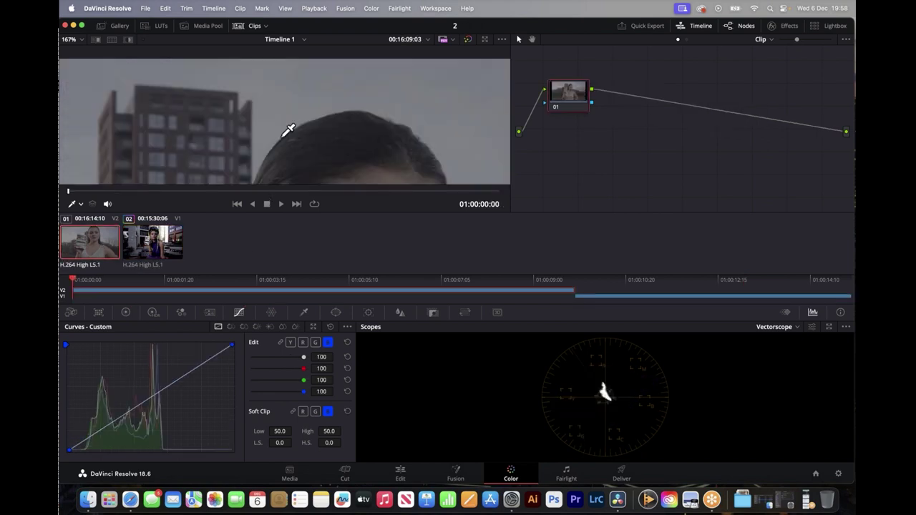
scroll(287, 127, down, 5)
scroll(288, 130, down, 5)
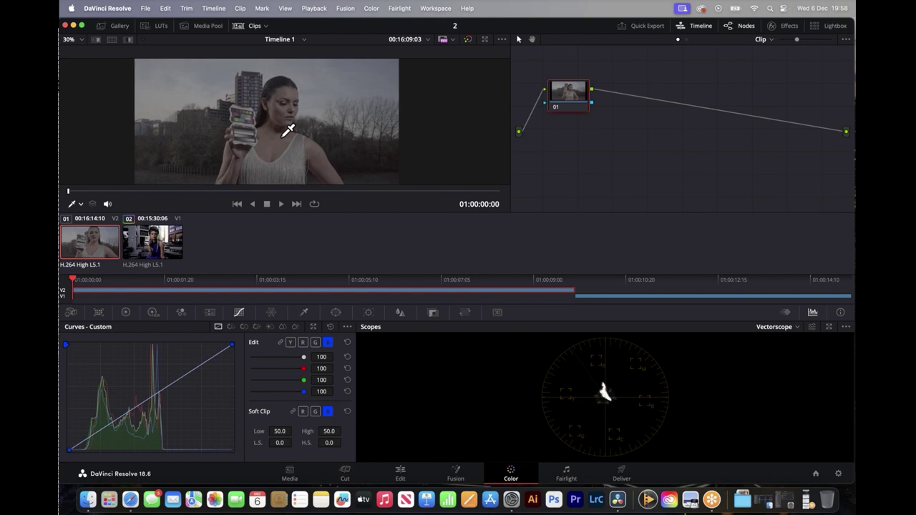
scroll(288, 130, down, 1)
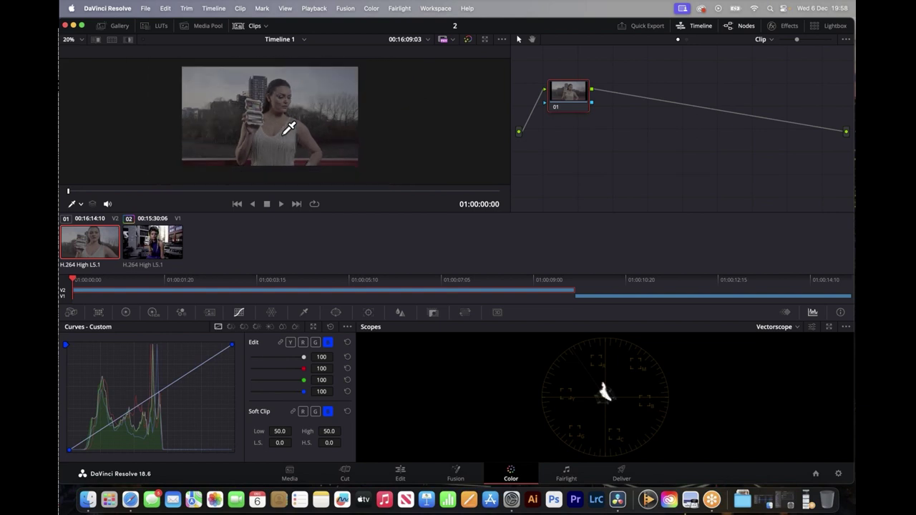
scroll(293, 122, up, 2)
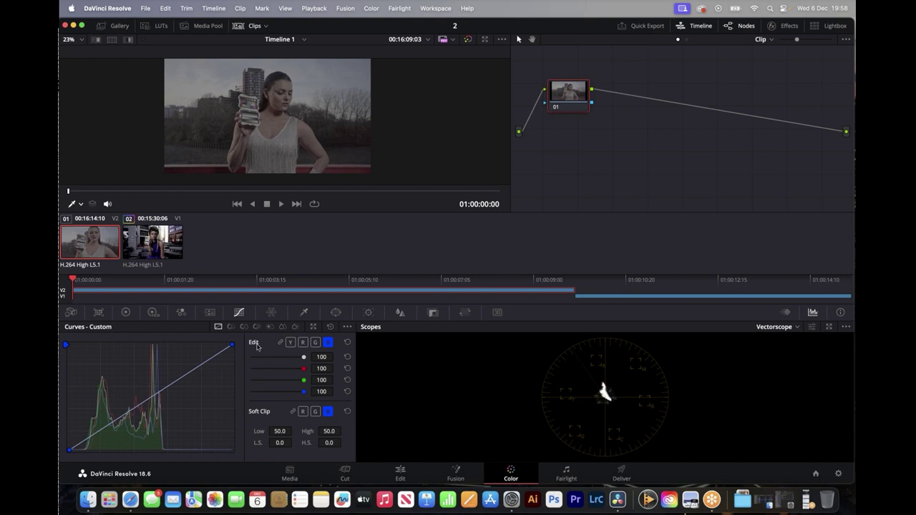
click(290, 343)
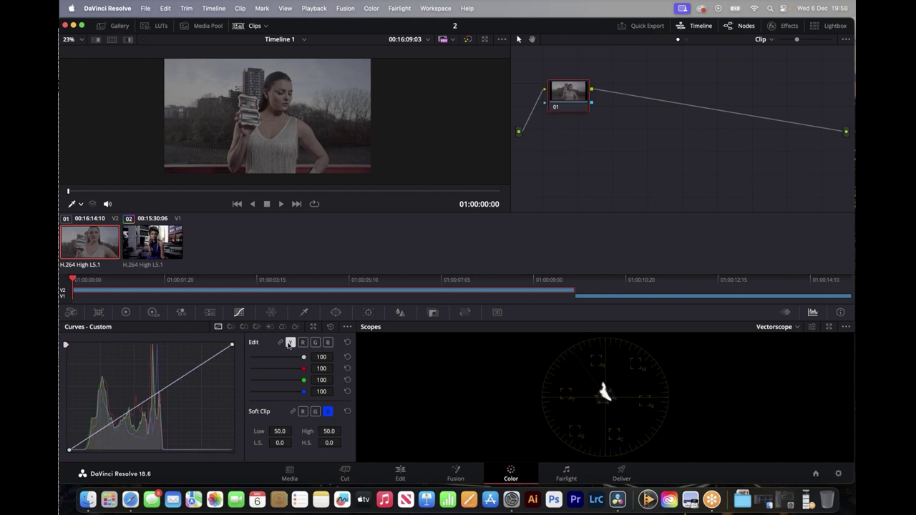
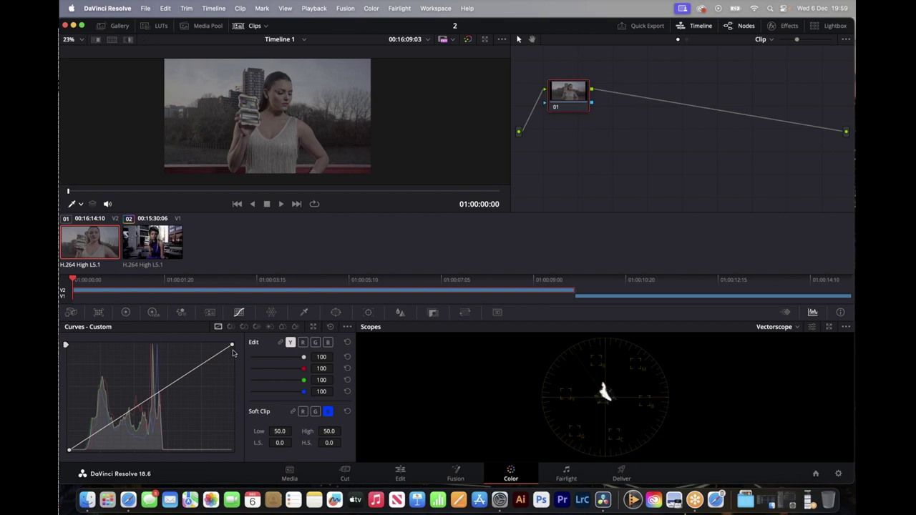
mouse_move(232, 347)
mouse_down()
mouse_move(230, 425)
mouse_move(235, 348)
mouse_move(239, 428)
mouse_move(239, 348)
mouse_up()
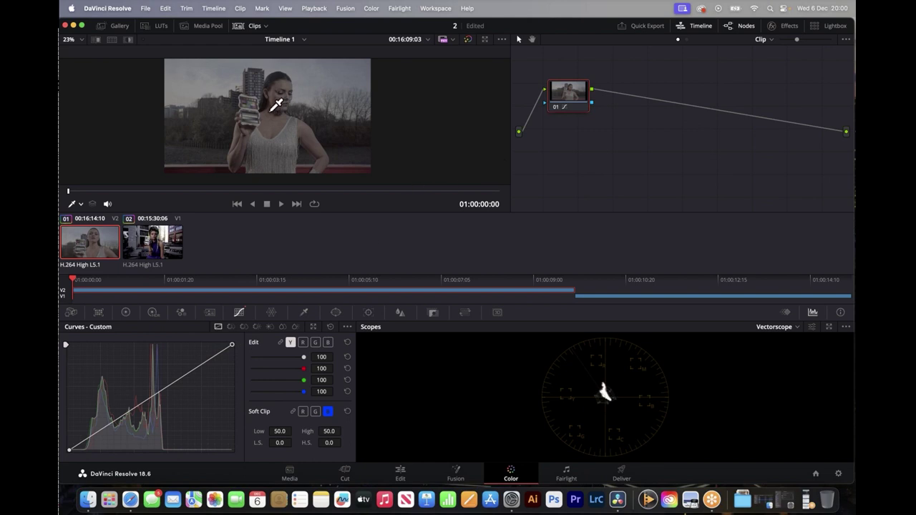
Bring up the window settings for the first clip's node 01 with the color chart in close view
scroll(250, 111, up, 2)
scroll(252, 109, up, 5)
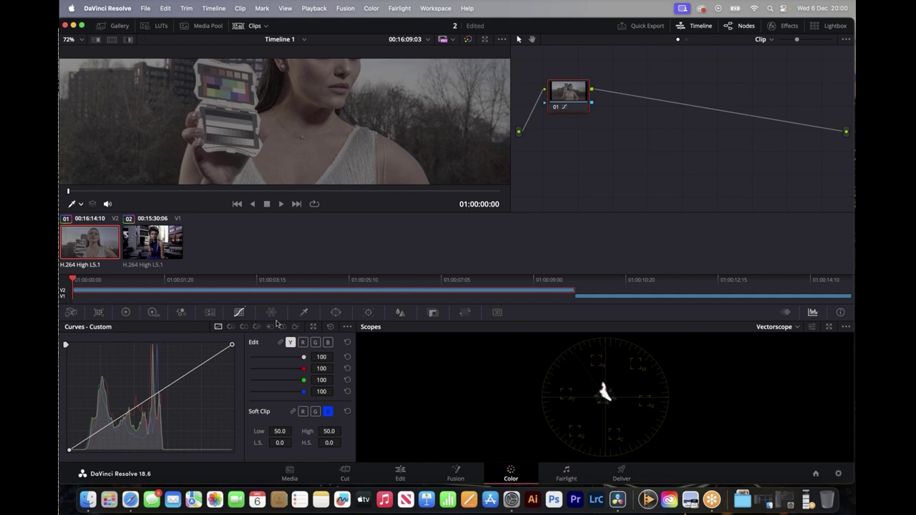
click(337, 313)
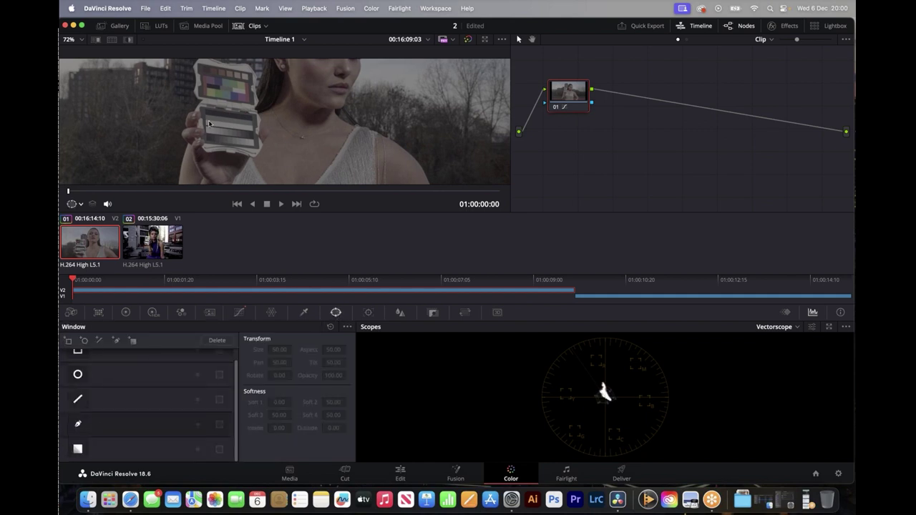
scroll(209, 124, up, 4)
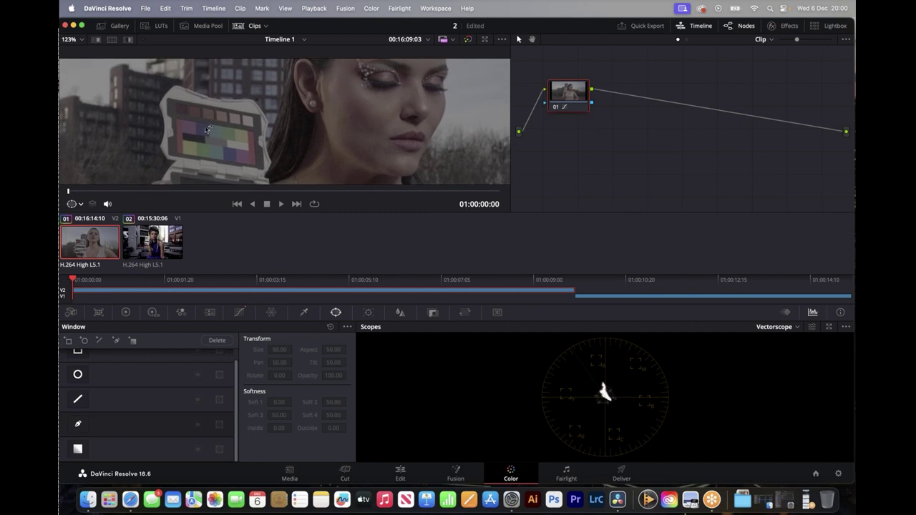
Draw a closed four-point curve window around the greyscale panel of the colour chart on node 01
scroll(205, 129, down, 5)
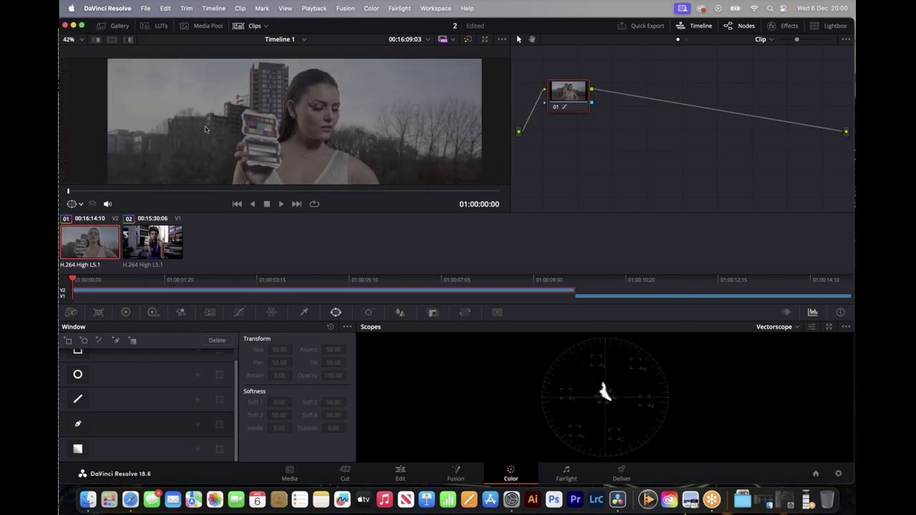
scroll(205, 130, up, 2)
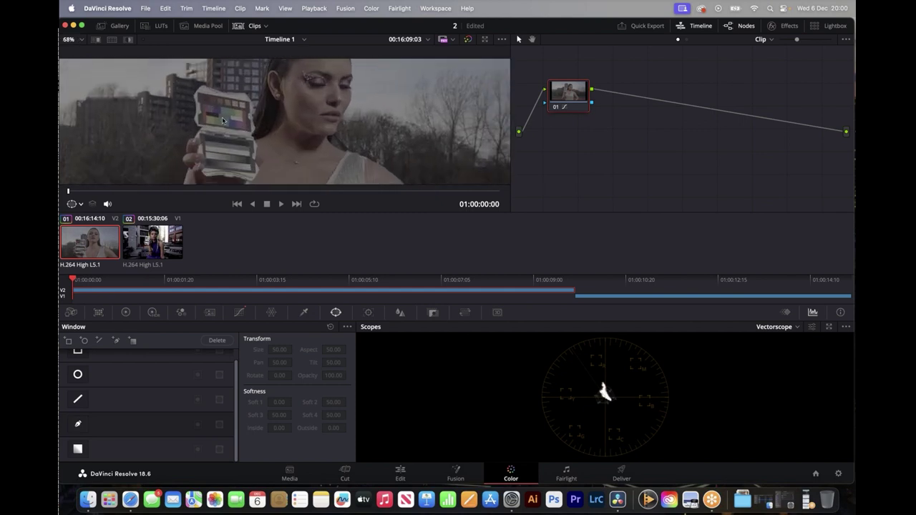
mouse_move(69, 192)
mouse_down()
mouse_move(130, 193)
mouse_move(65, 194)
mouse_up()
scroll(215, 138, up, 5)
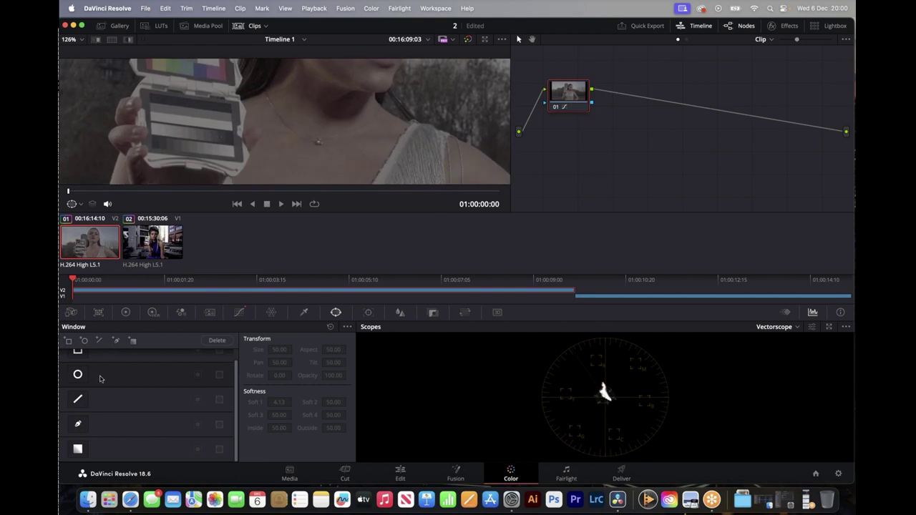
click(78, 425)
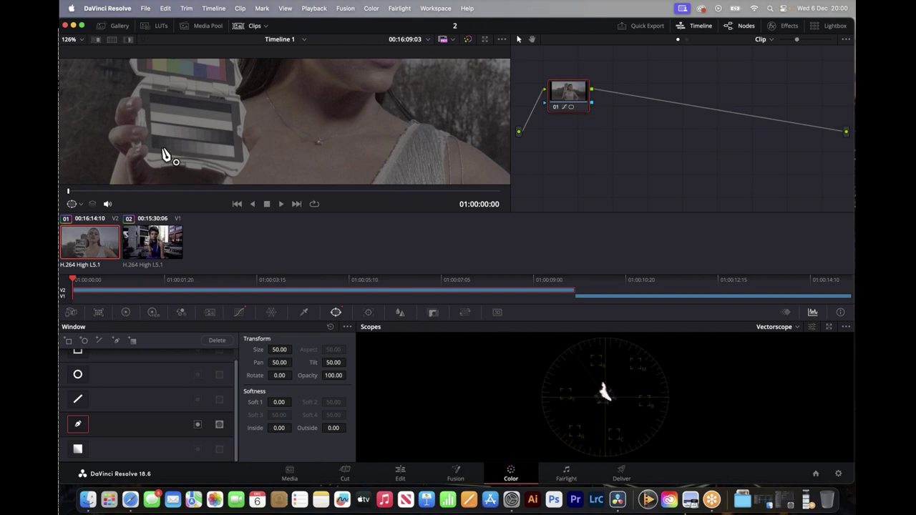
scroll(166, 149, up, 3)
scroll(235, 119, down, 4)
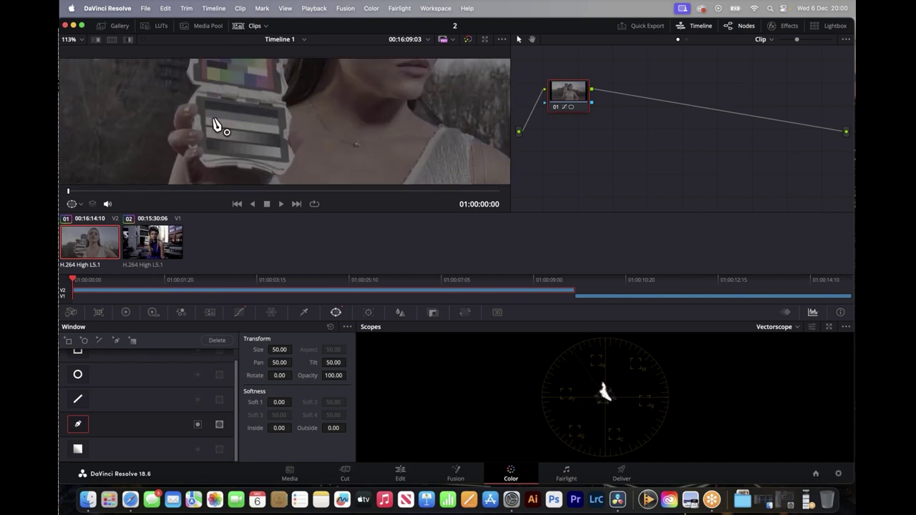
scroll(218, 126, up, 3)
scroll(219, 126, down, 5)
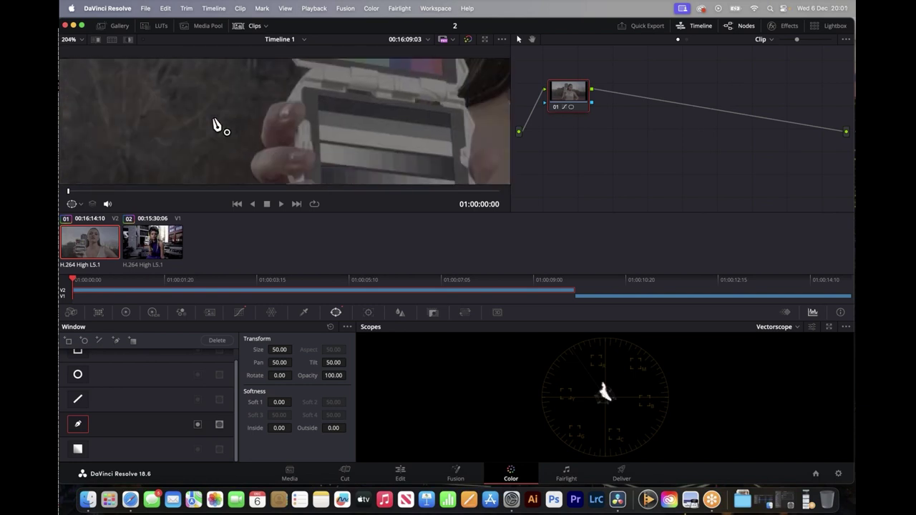
scroll(215, 122, right, 3)
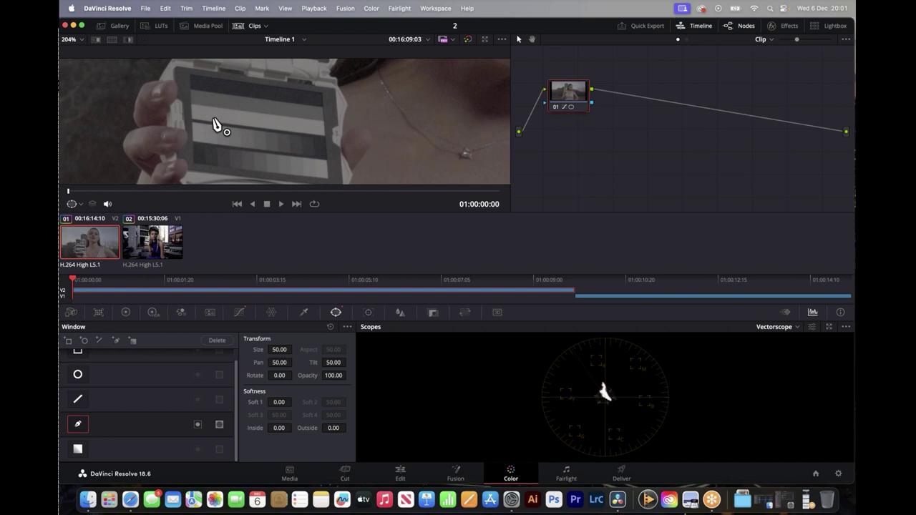
click(179, 76)
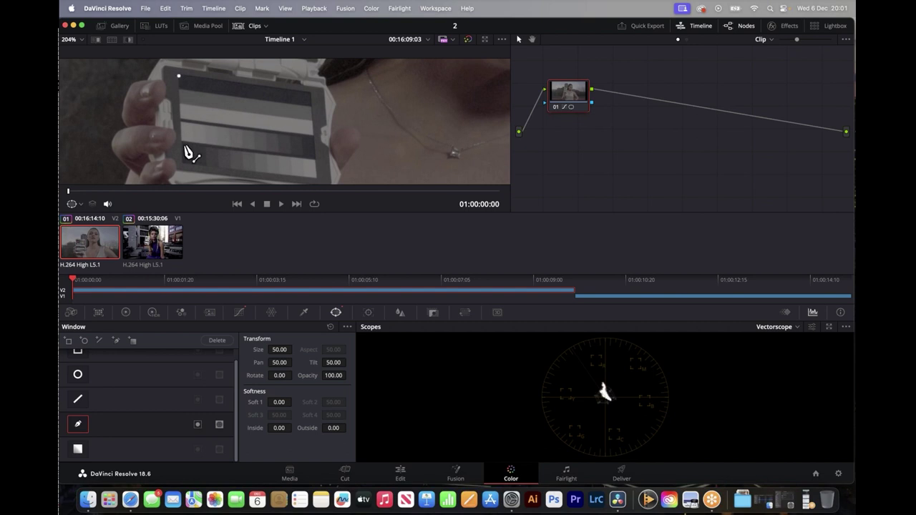
click(183, 164)
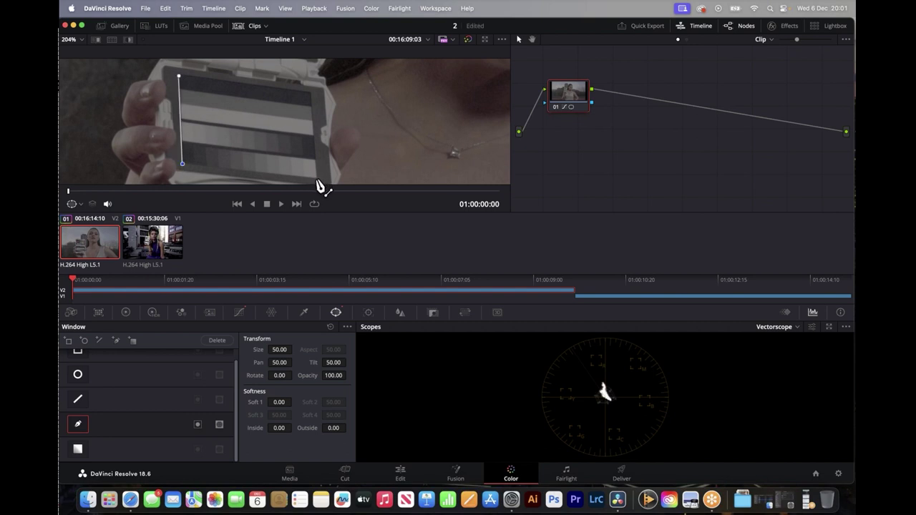
click(316, 179)
click(311, 94)
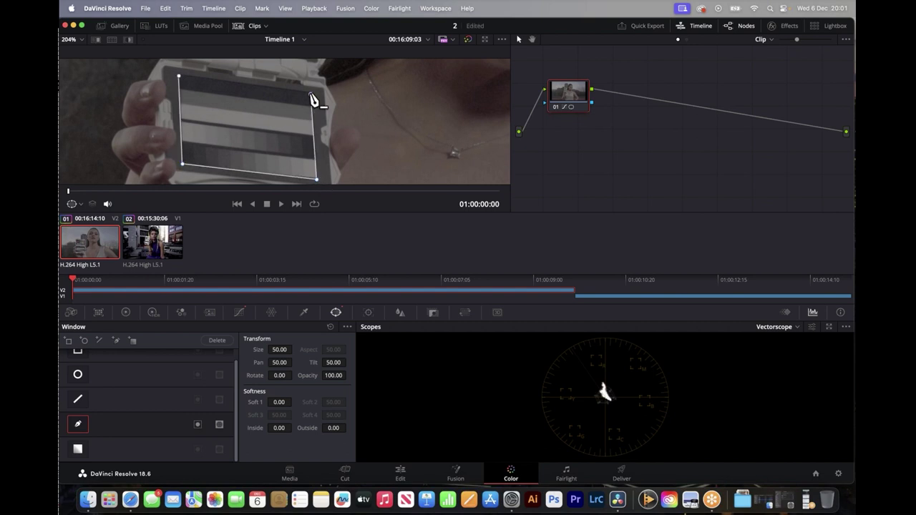
click(179, 76)
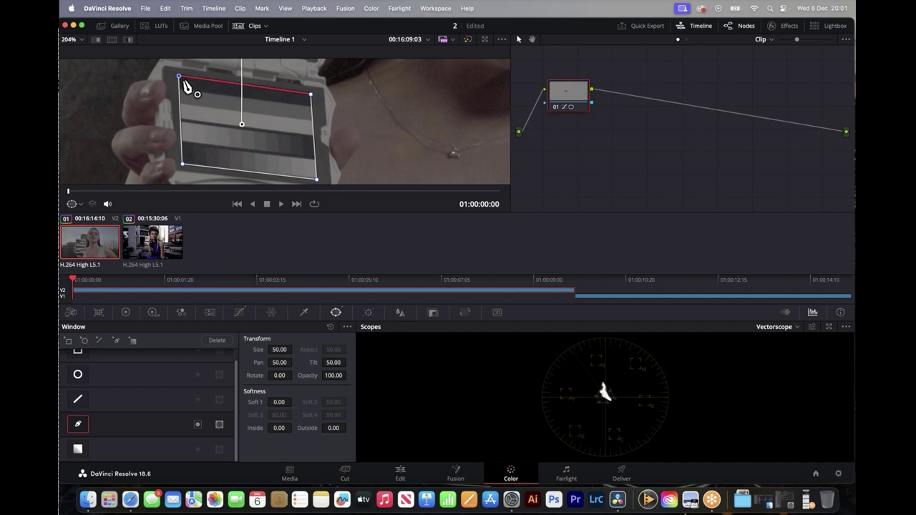
Turn on Highlight in the viewer to isolate the windowed greyscale panel against grey
scroll(190, 82, up, 5)
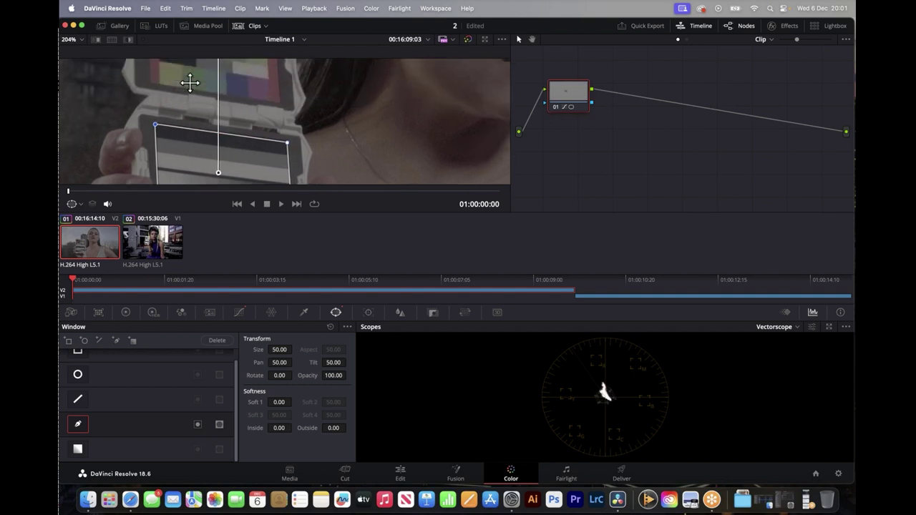
scroll(190, 83, down, 2)
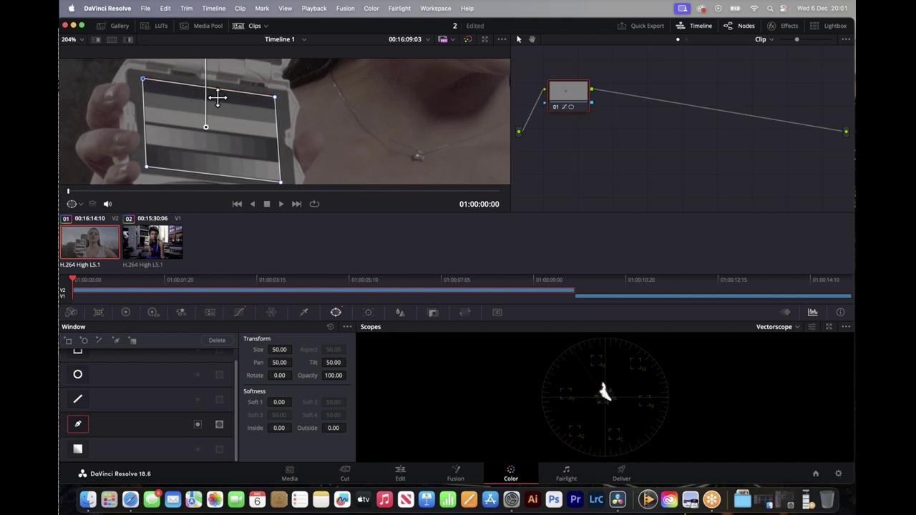
click(304, 312)
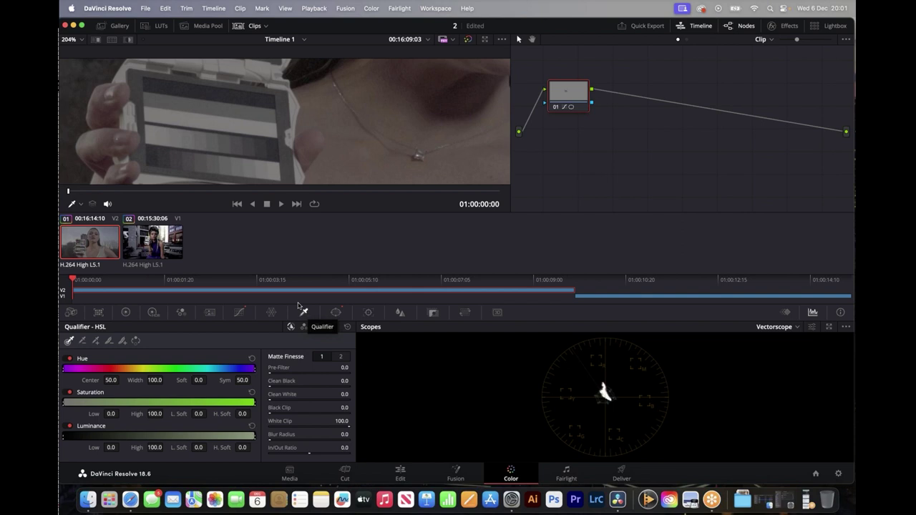
click(336, 312)
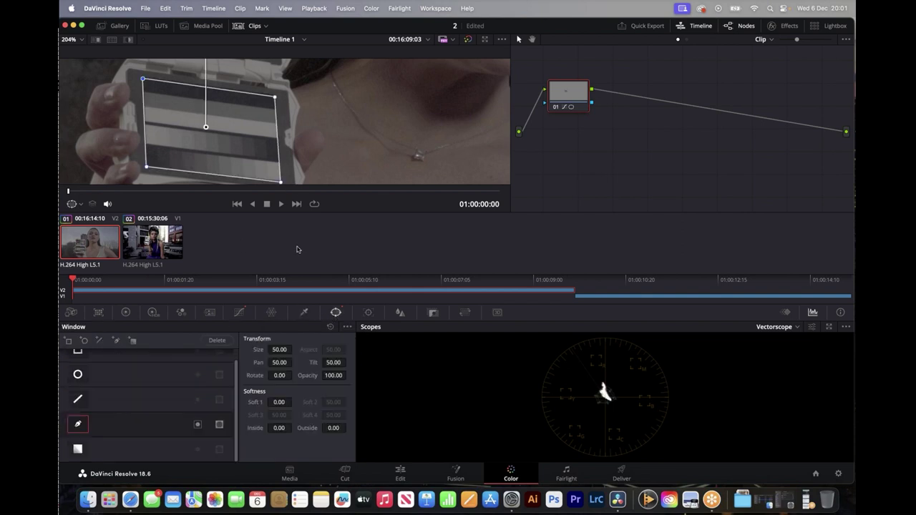
scroll(274, 156, up, 3)
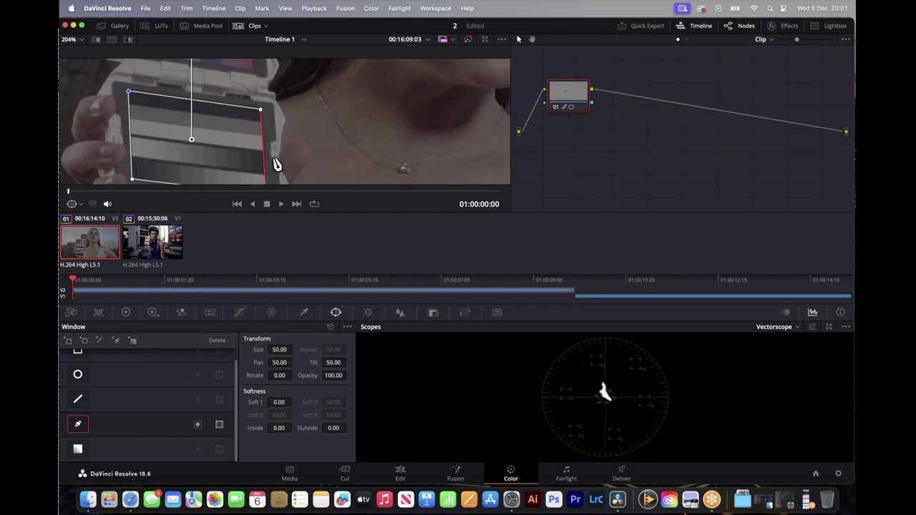
click(129, 40)
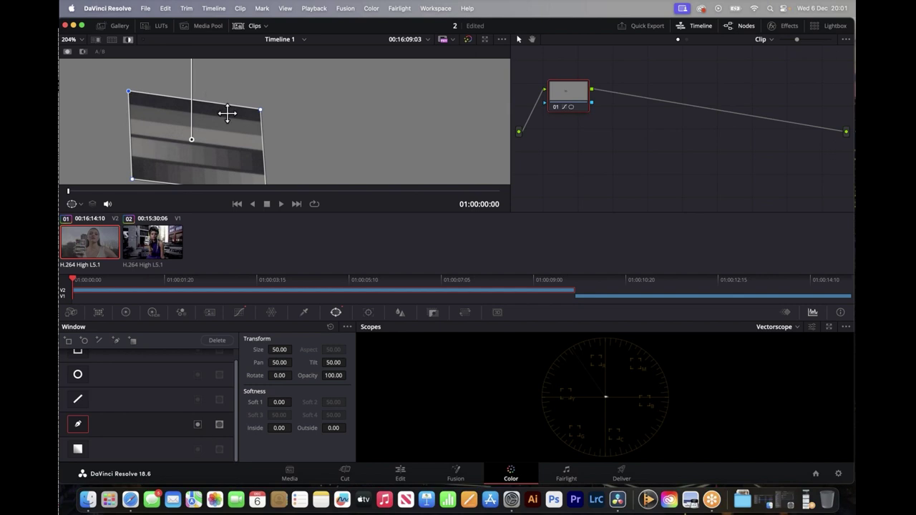
Shape node 01's custom luma curve into an S, lowering a shadow point and raising a highlight point
click(240, 313)
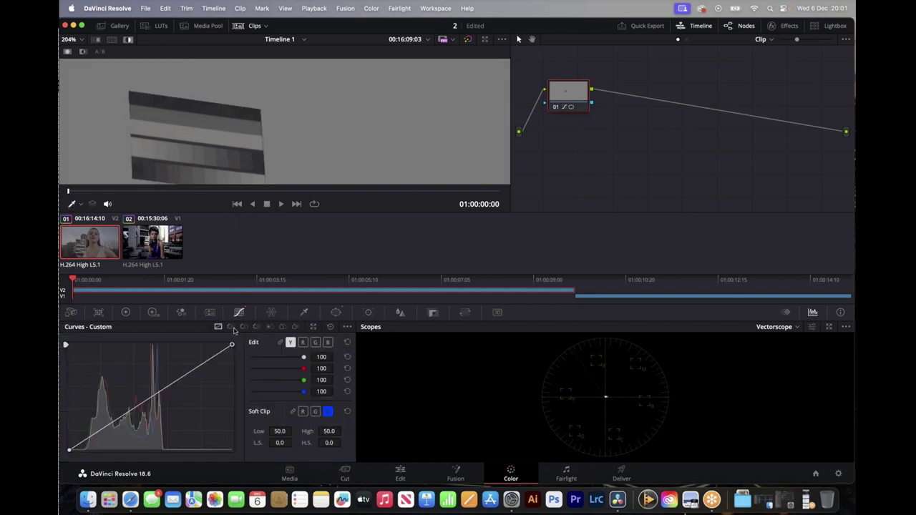
click(230, 327)
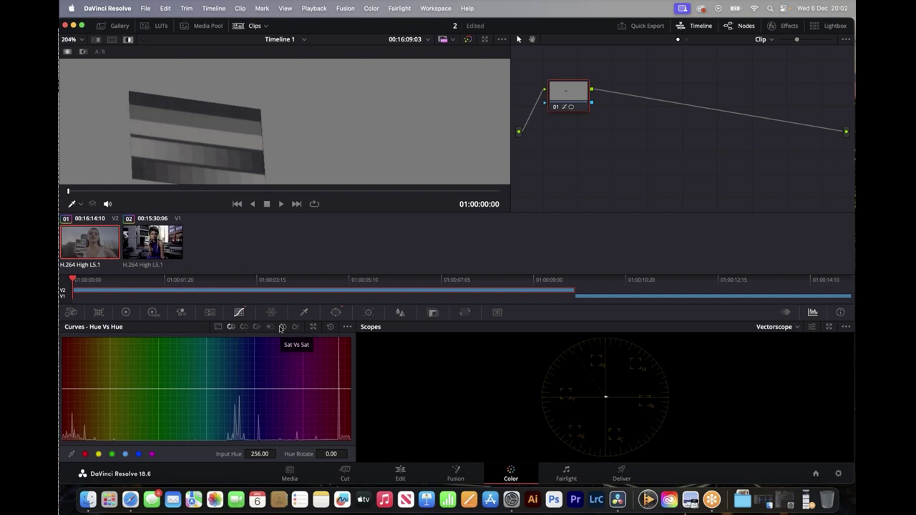
key(XF86AudioLowerVolume)
click(218, 327)
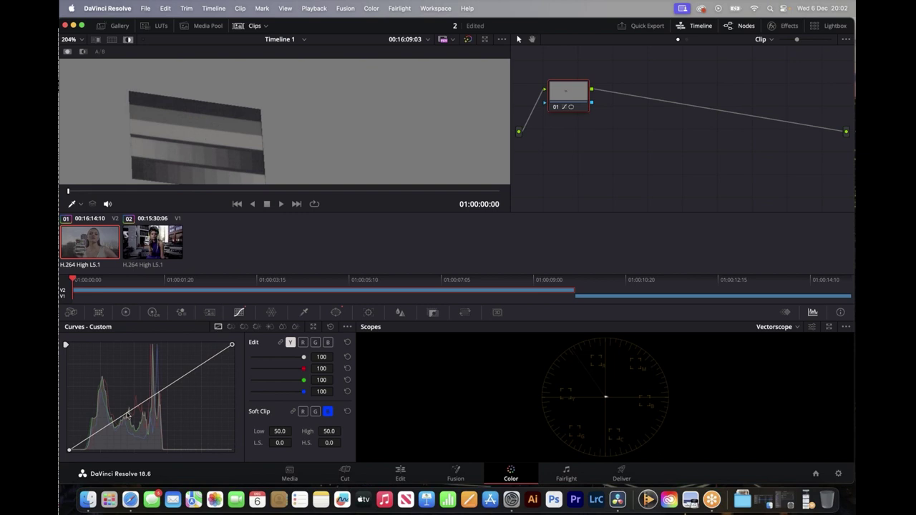
drag(129, 415, 115, 431)
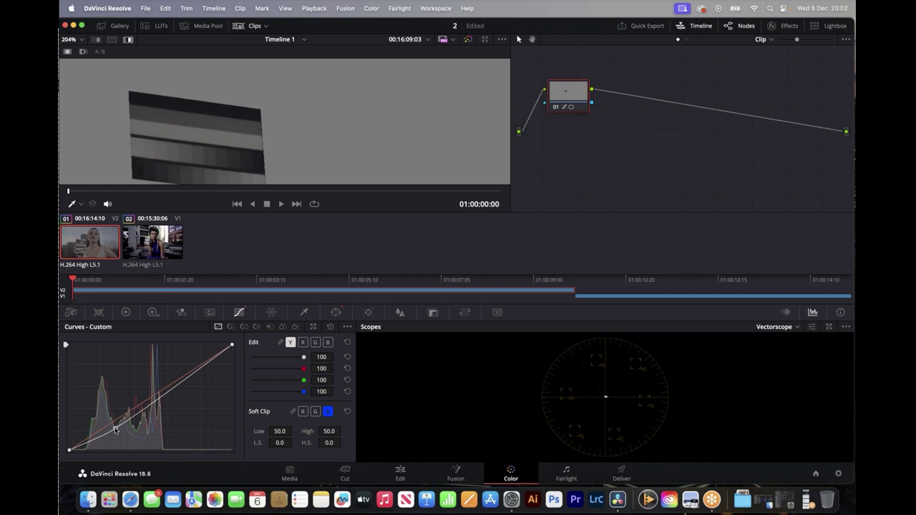
click(204, 369)
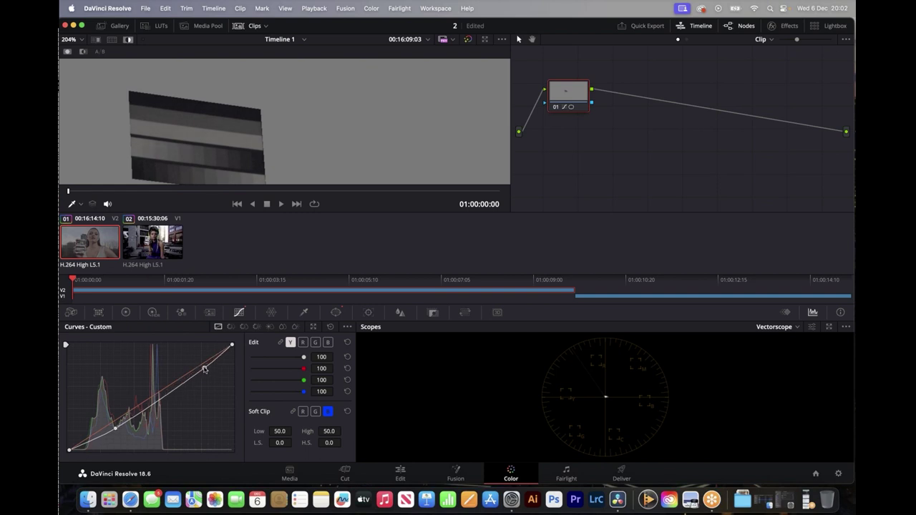
drag(204, 370, 195, 350)
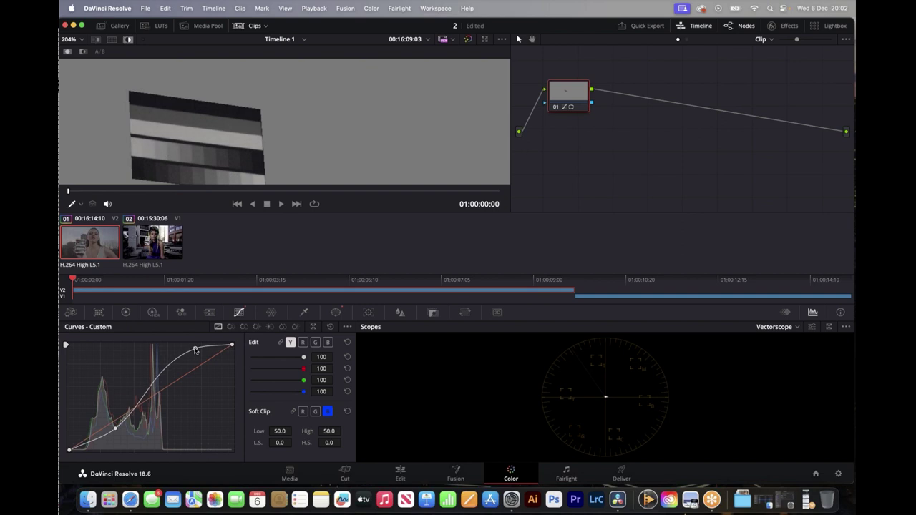
scroll(257, 148, down, 3)
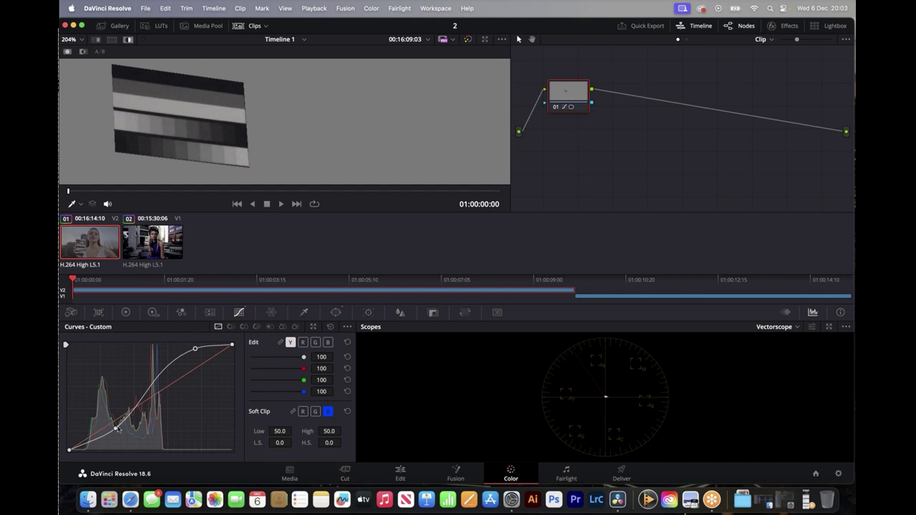
drag(115, 430, 113, 428)
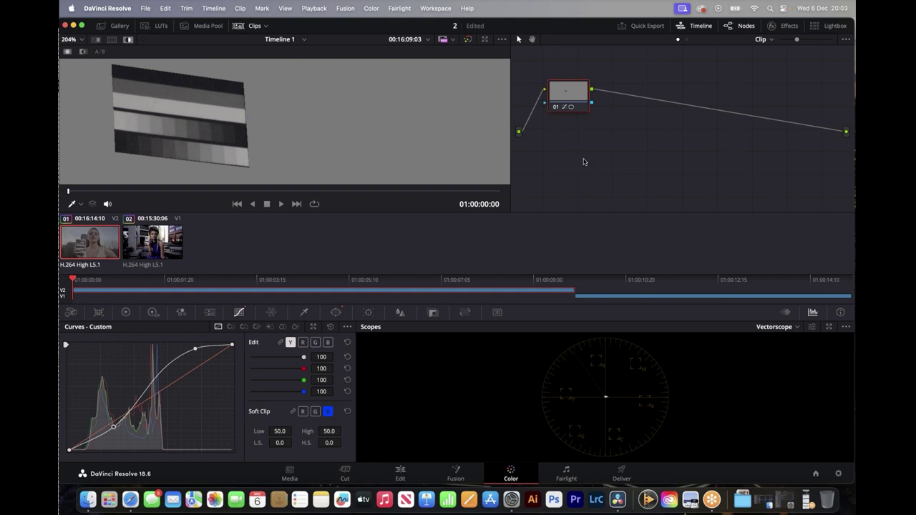
Add a Corrector node and insert it on the connection between node 01 and the output
right_click(611, 114)
mouse_move(659, 132)
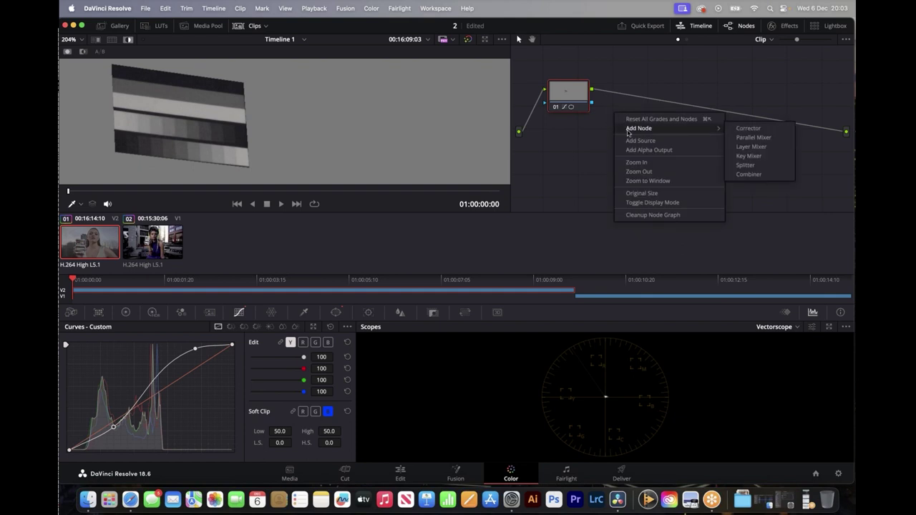
click(746, 130)
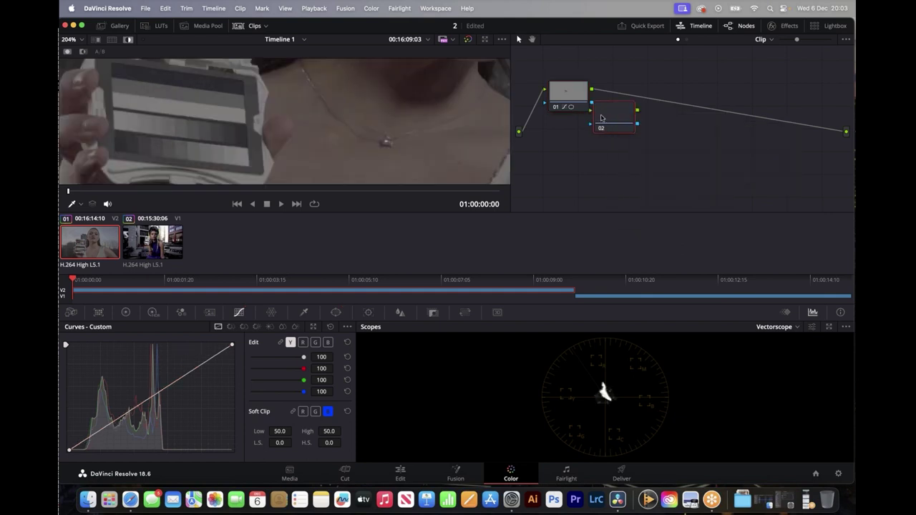
drag(606, 118, 638, 99)
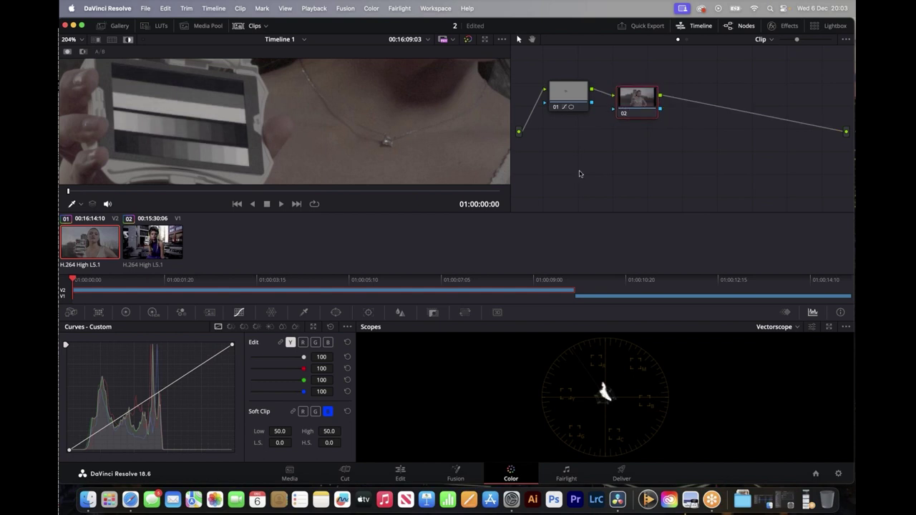
scroll(358, 130, down, 5)
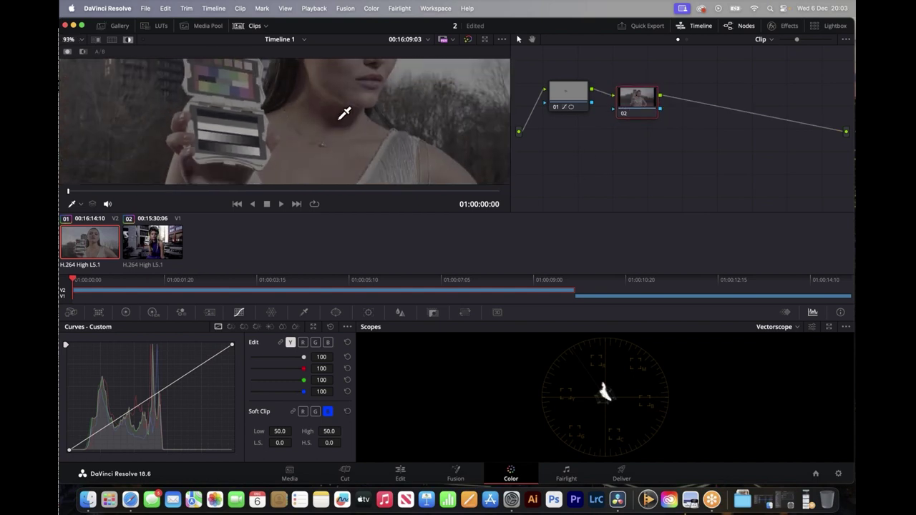
scroll(344, 113, down, 4)
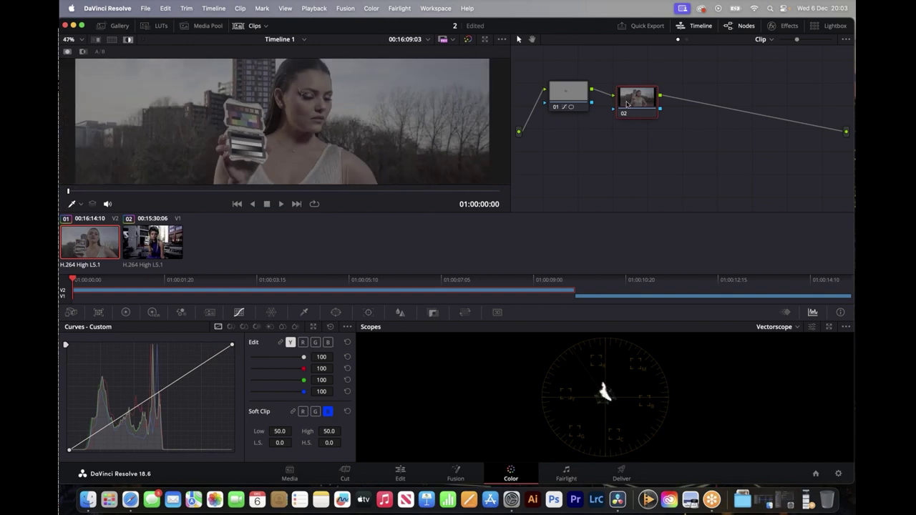
Turn off Highlight for node 01 and disable its curve window so the contrast curve affects the whole frame
click(568, 92)
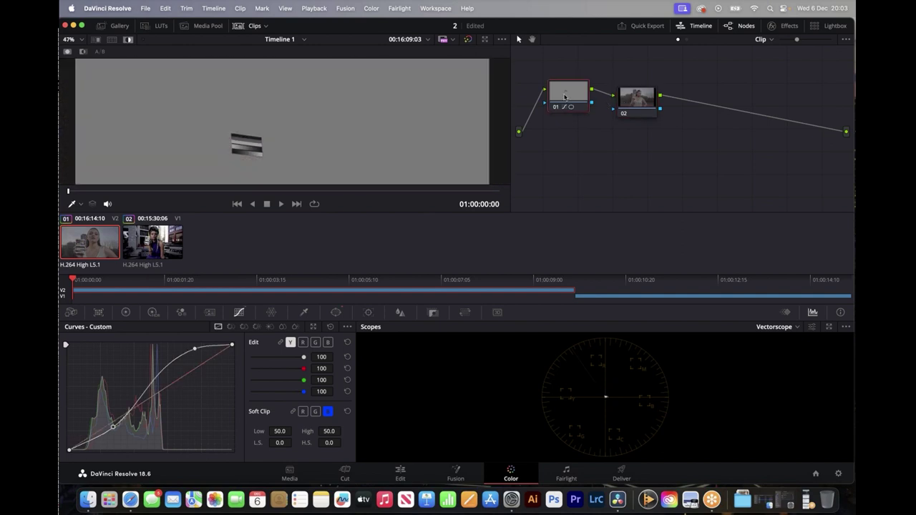
click(129, 41)
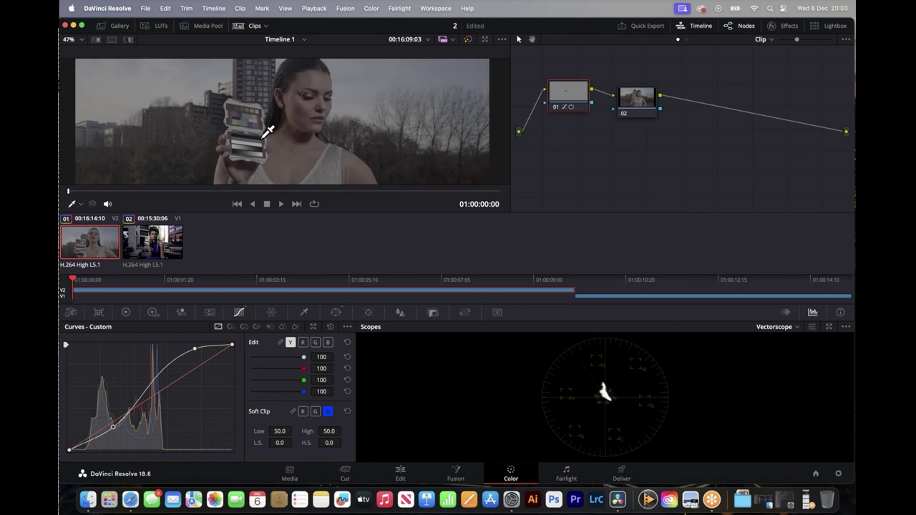
scroll(254, 139, up, 2)
scroll(254, 140, up, 4)
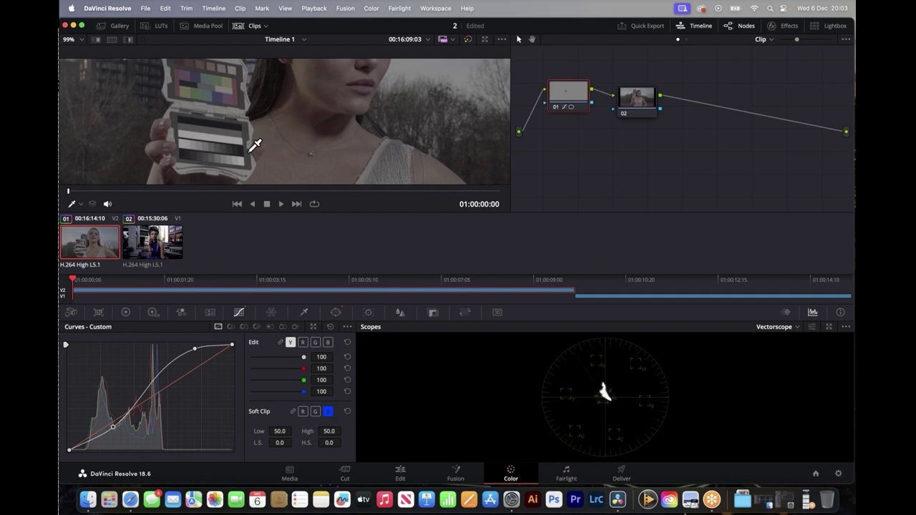
click(336, 312)
click(77, 427)
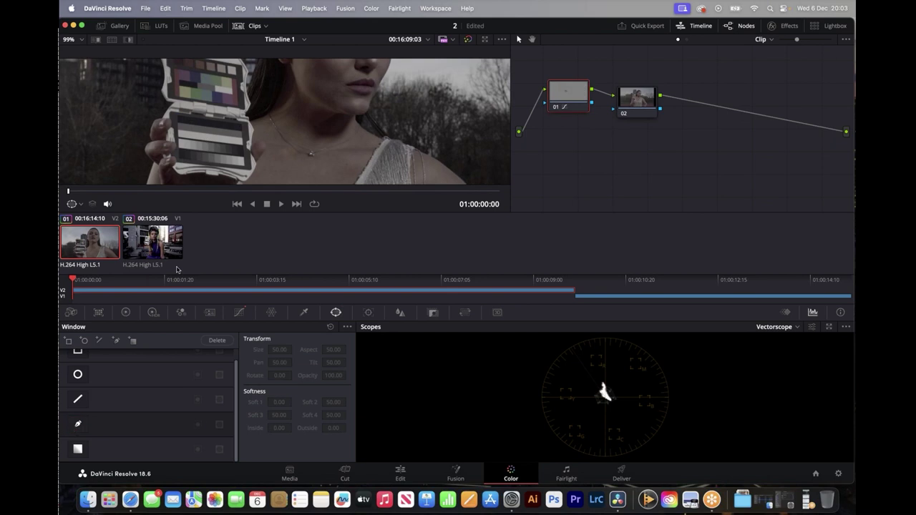
scroll(268, 151, down, 5)
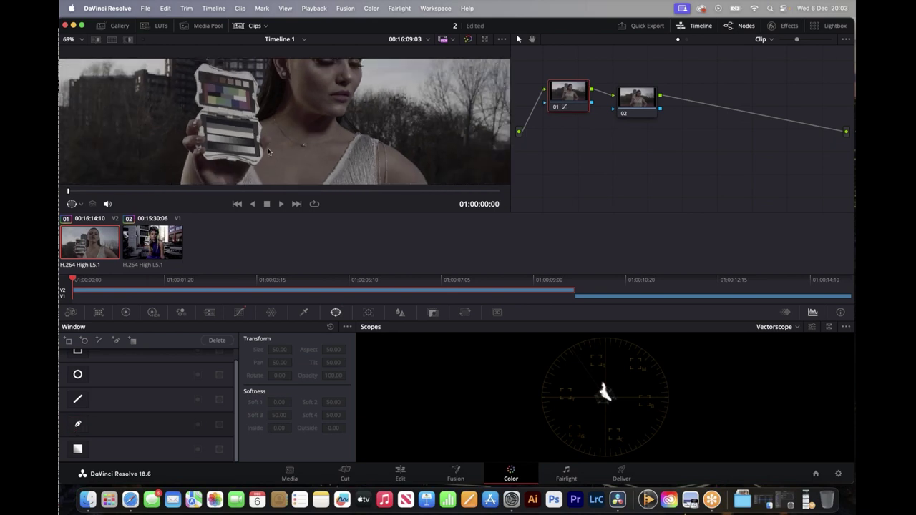
Re-enable node 01's curve window and pull its corners outward until it covers the half of the frame containing the chart
scroll(269, 143, down, 1)
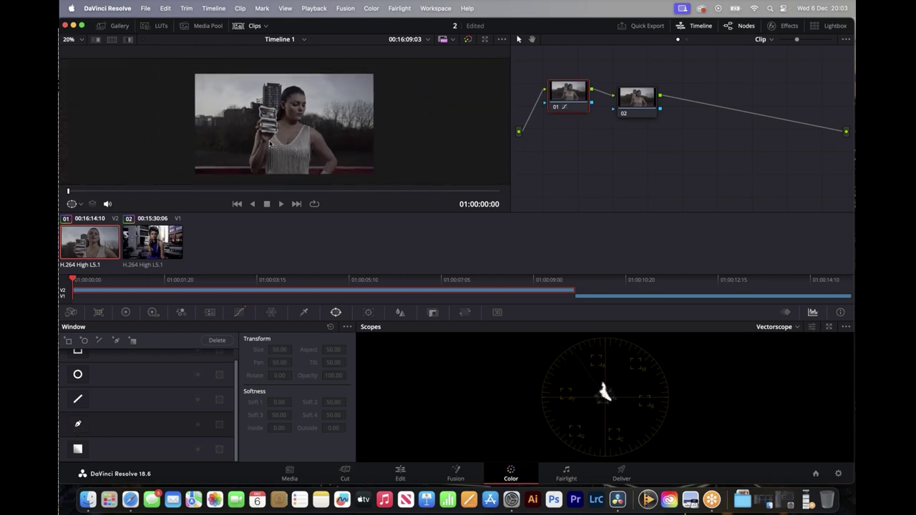
scroll(269, 143, up, 2)
scroll(269, 144, down, 2)
scroll(269, 144, up, 1)
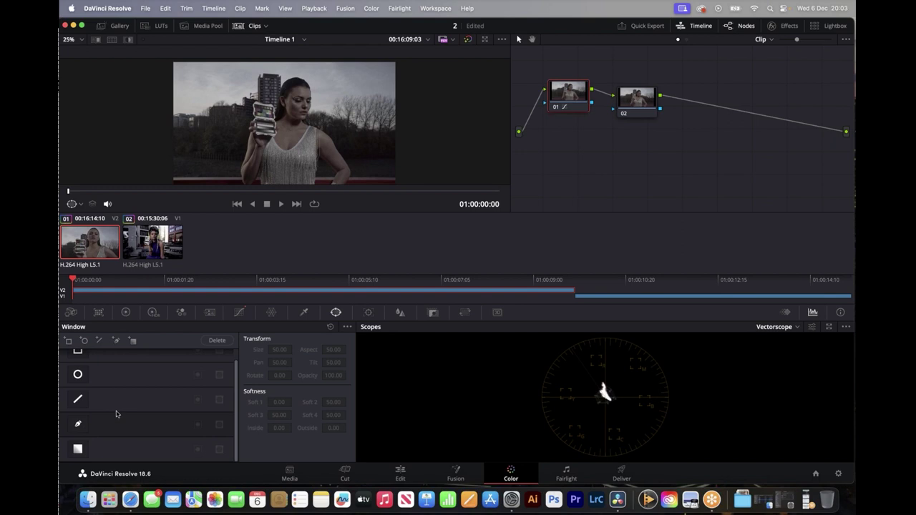
click(78, 426)
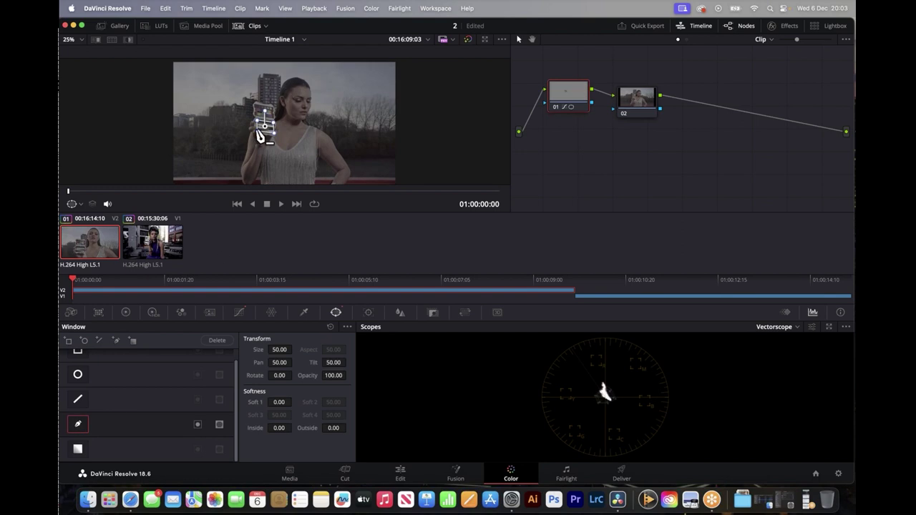
drag(255, 138, 162, 197)
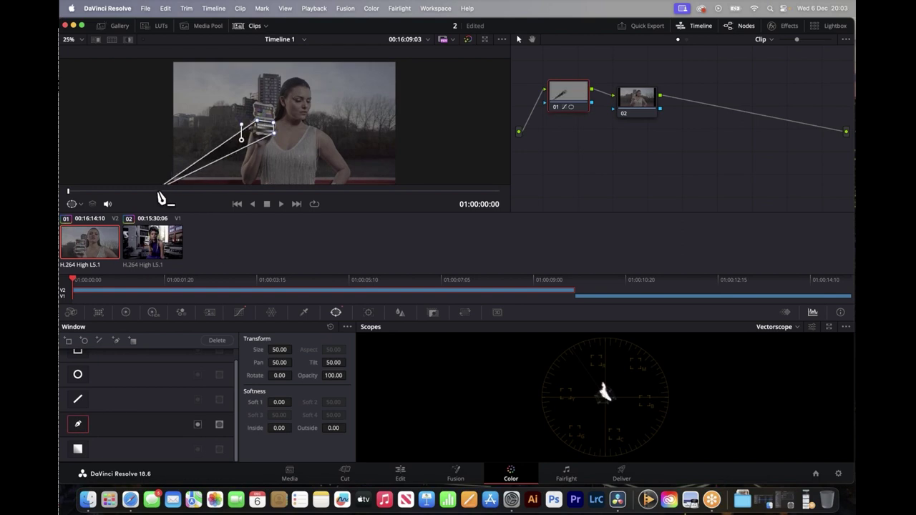
drag(263, 127, 166, 62)
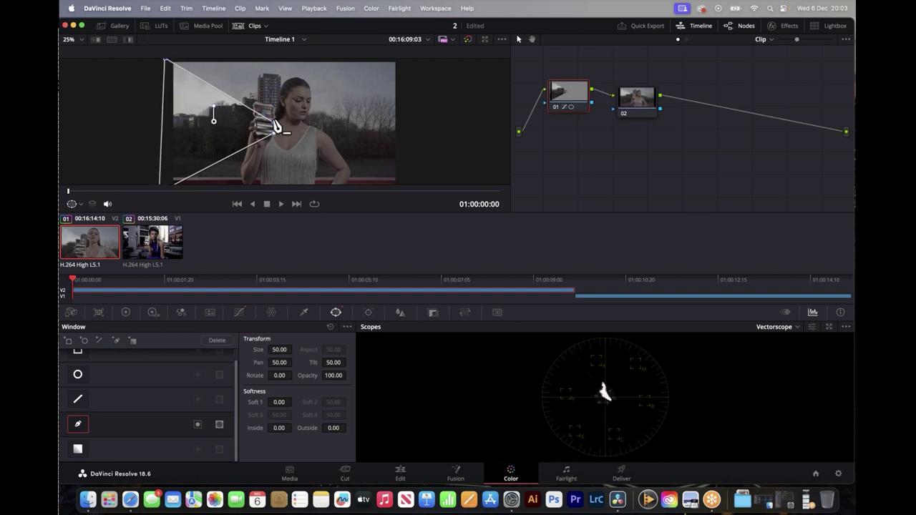
drag(276, 127, 410, 63)
drag(276, 134, 287, 183)
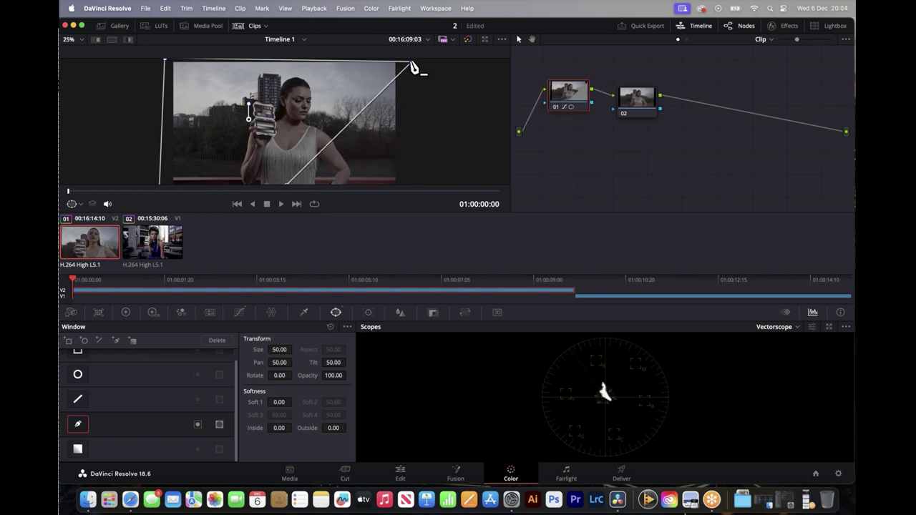
drag(411, 63, 294, 60)
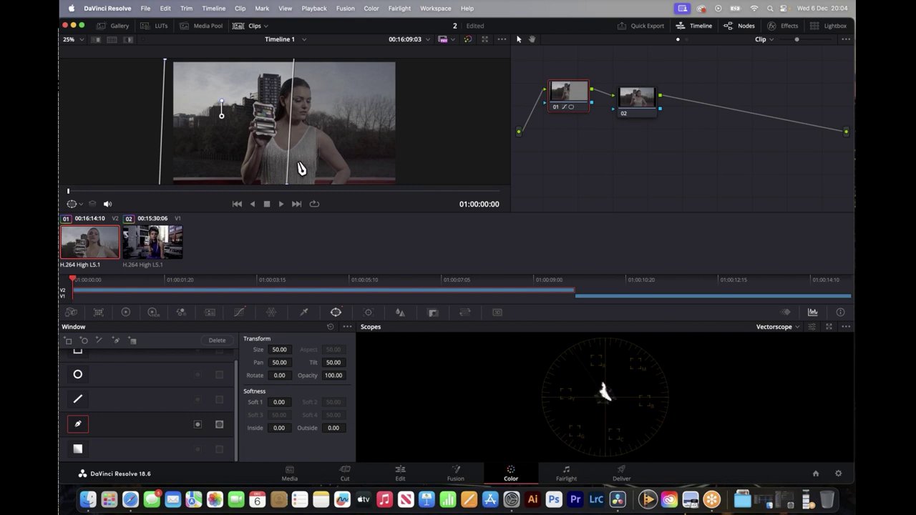
drag(287, 185, 295, 186)
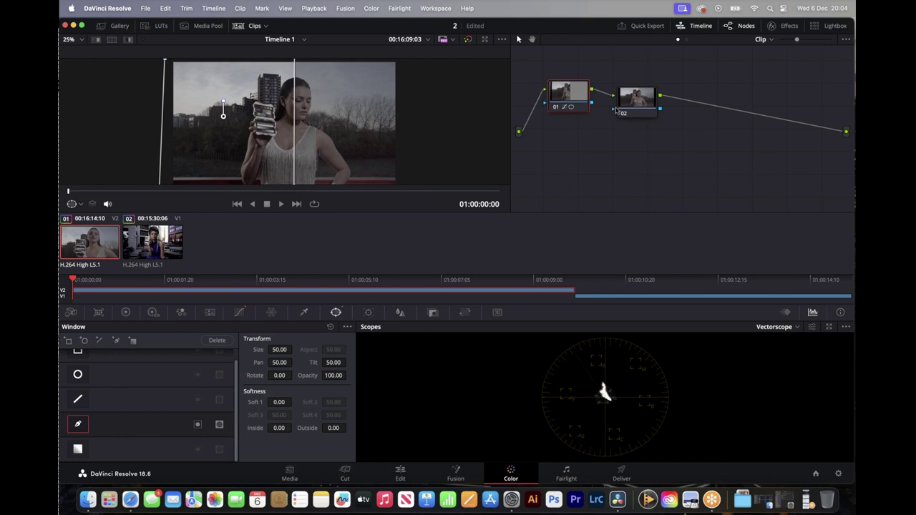
Draw a four-point curve window around the chart's colour patches in node 02 and turn on Highlight to isolate them
click(635, 100)
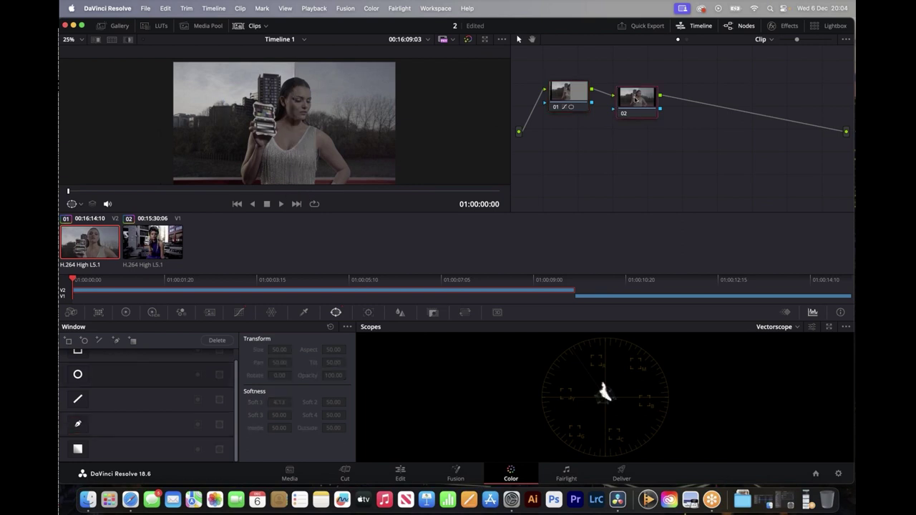
click(568, 86)
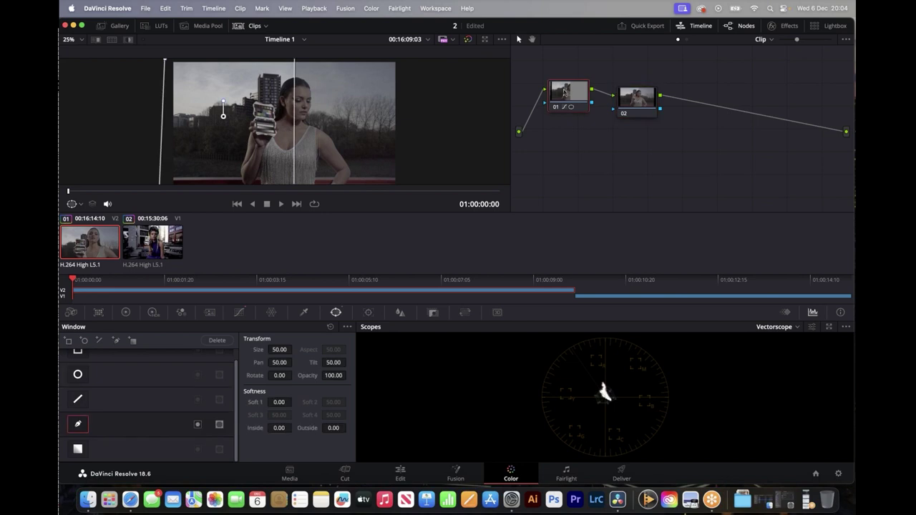
click(637, 99)
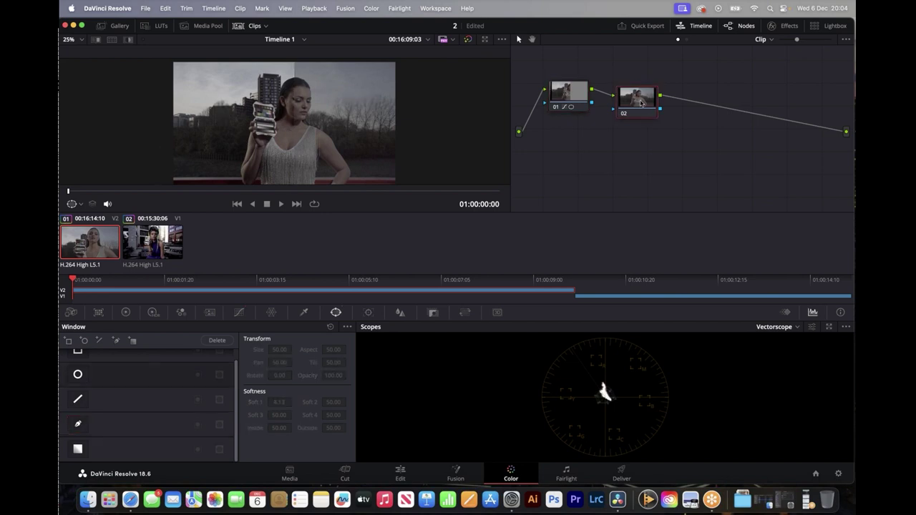
click(78, 426)
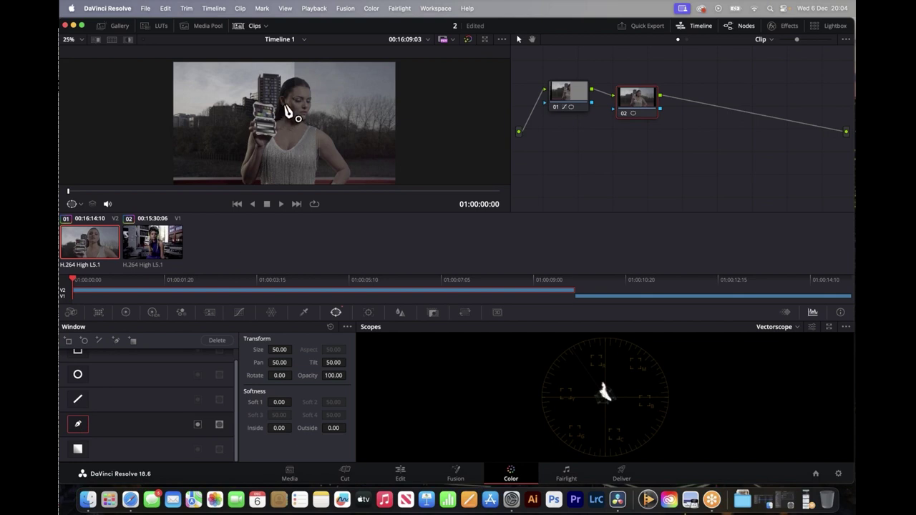
scroll(271, 118, up, 5)
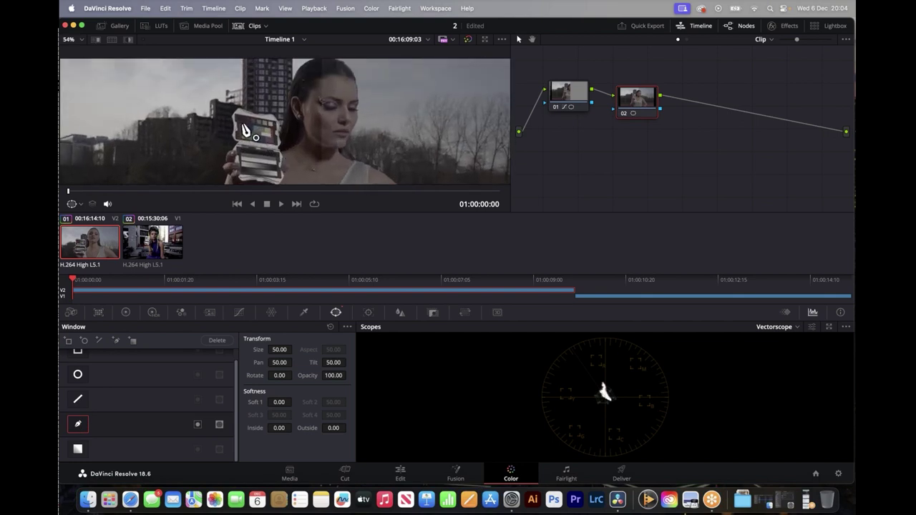
scroll(247, 129, up, 4)
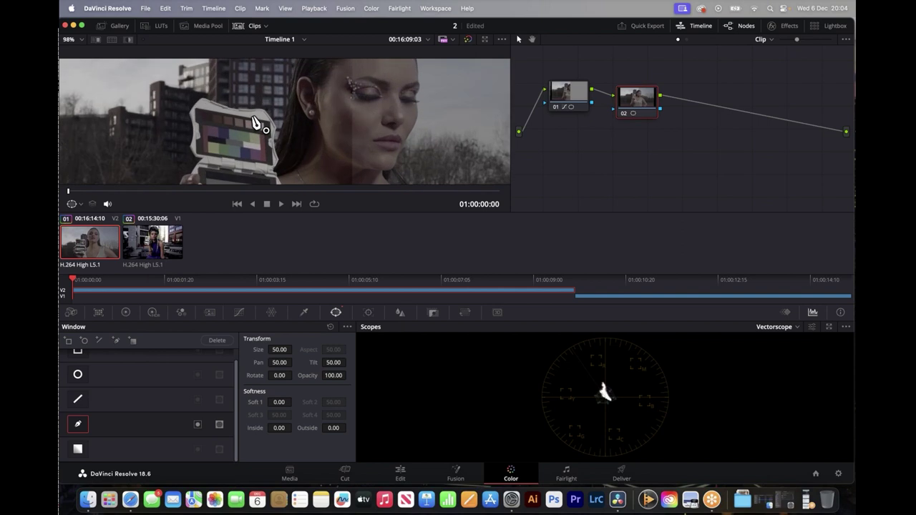
scroll(255, 123, right, 2)
scroll(184, 129, up, 5)
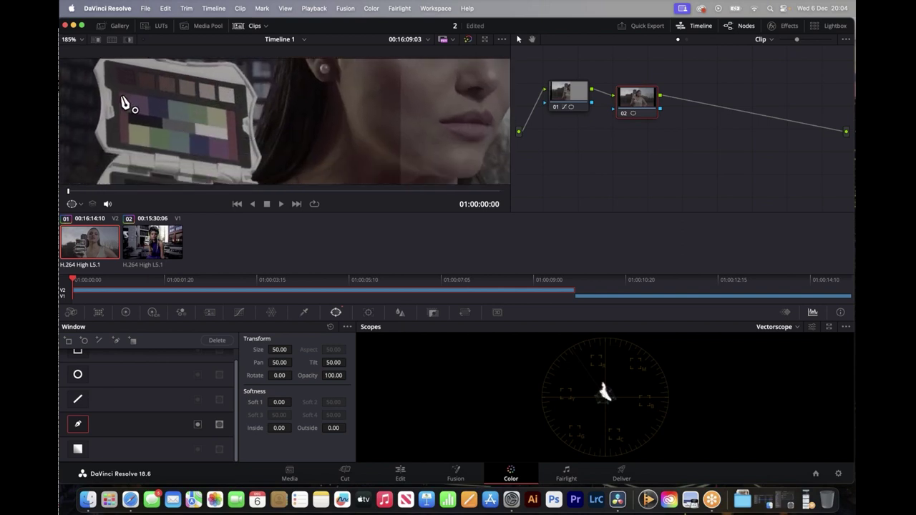
scroll(126, 104, up, 2)
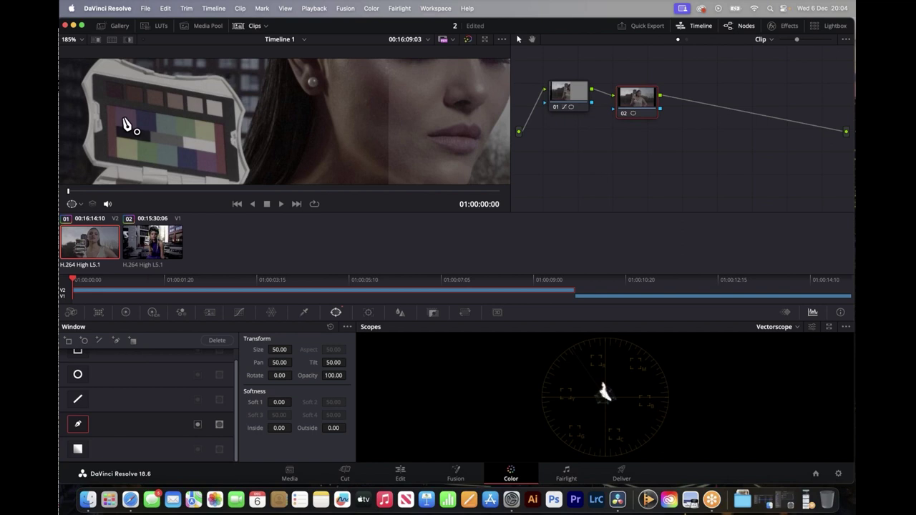
key(XF86AudioLowerVolume)
click(108, 107)
click(109, 156)
click(227, 175)
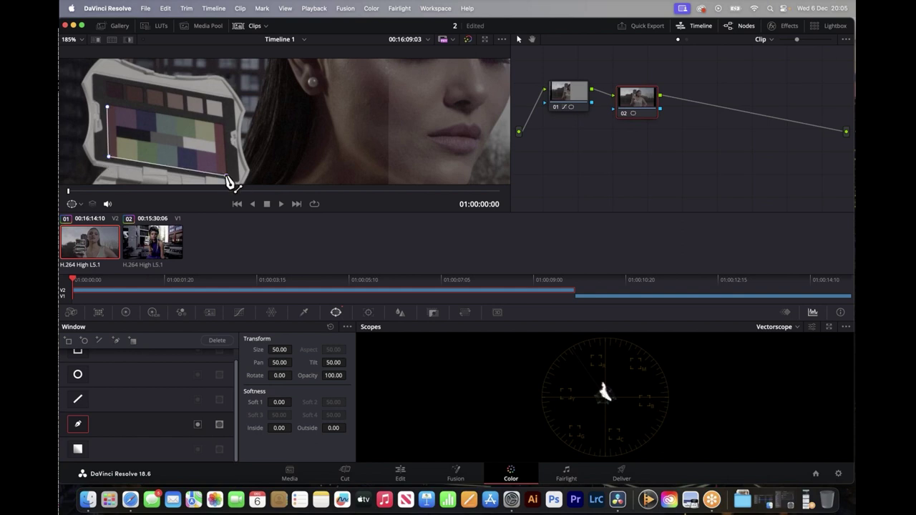
click(225, 128)
click(108, 109)
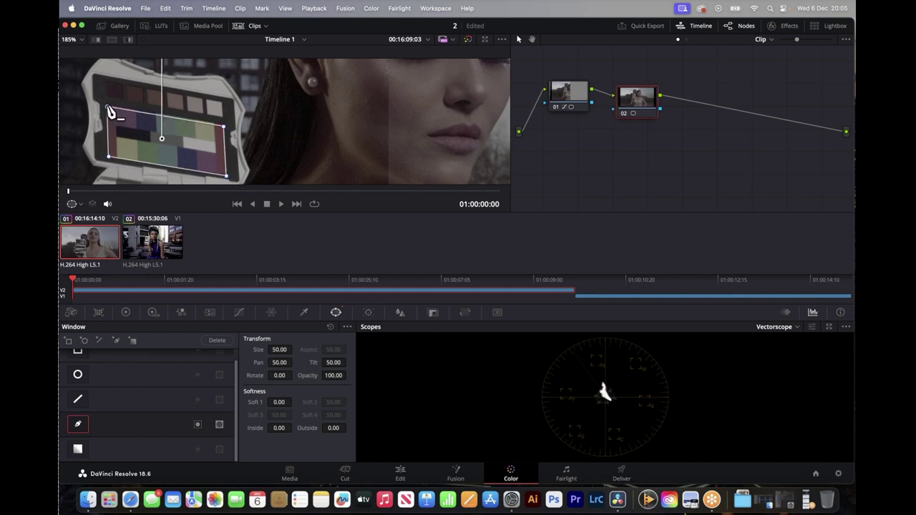
click(129, 41)
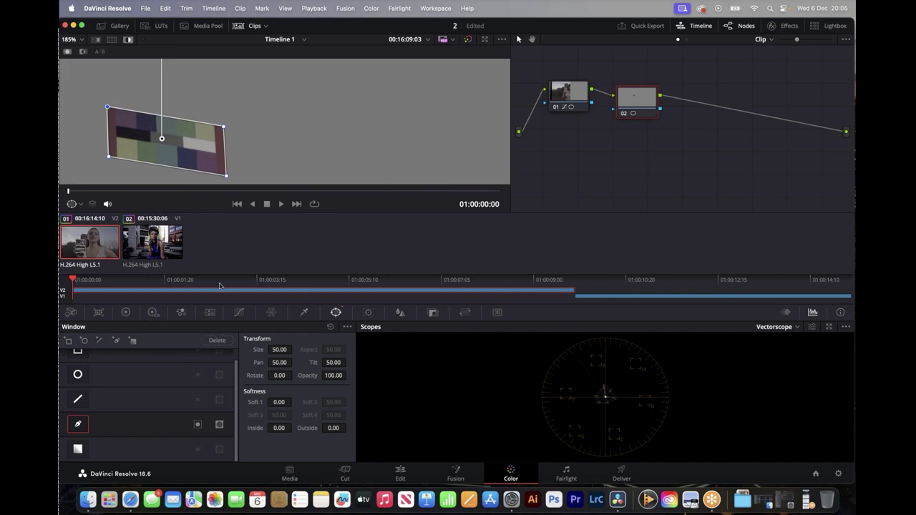
Extend the two inner corners of node 01's curve window past the frame edge so it covers the whole picture
click(567, 94)
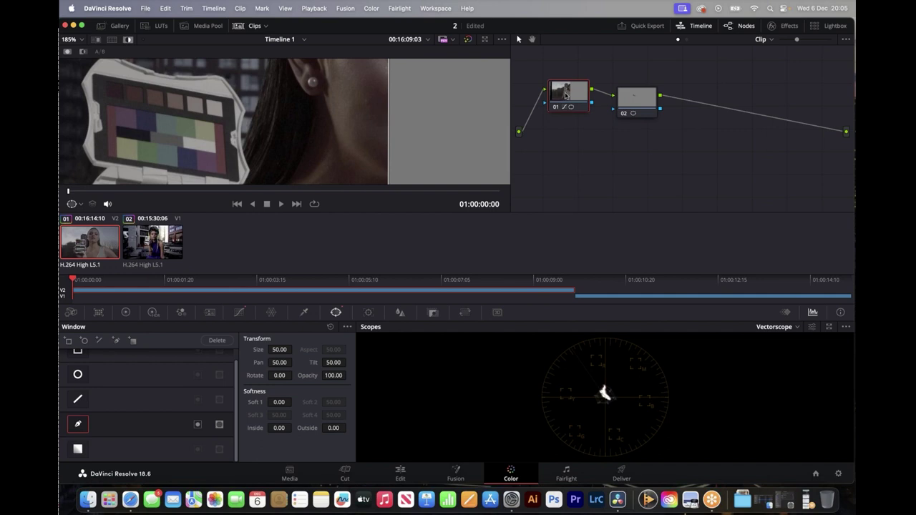
scroll(325, 124, down, 5)
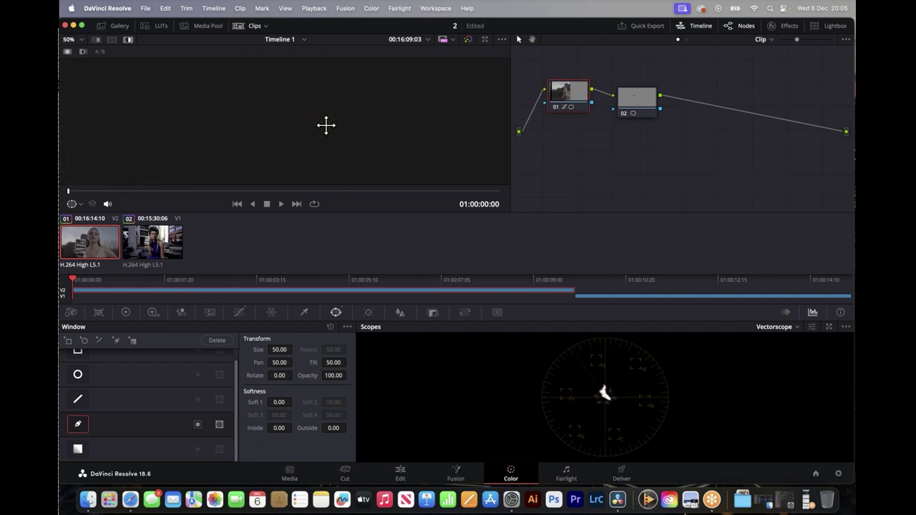
scroll(326, 126, down, 3)
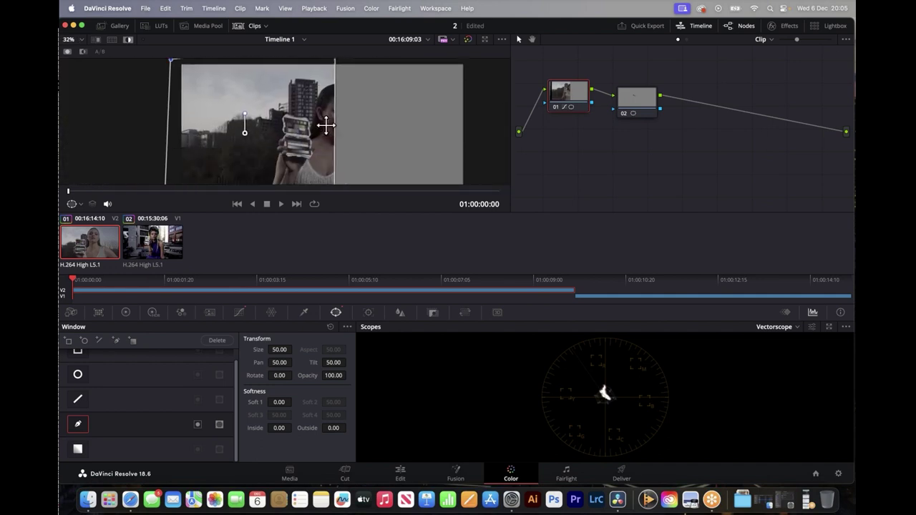
scroll(326, 125, down, 4)
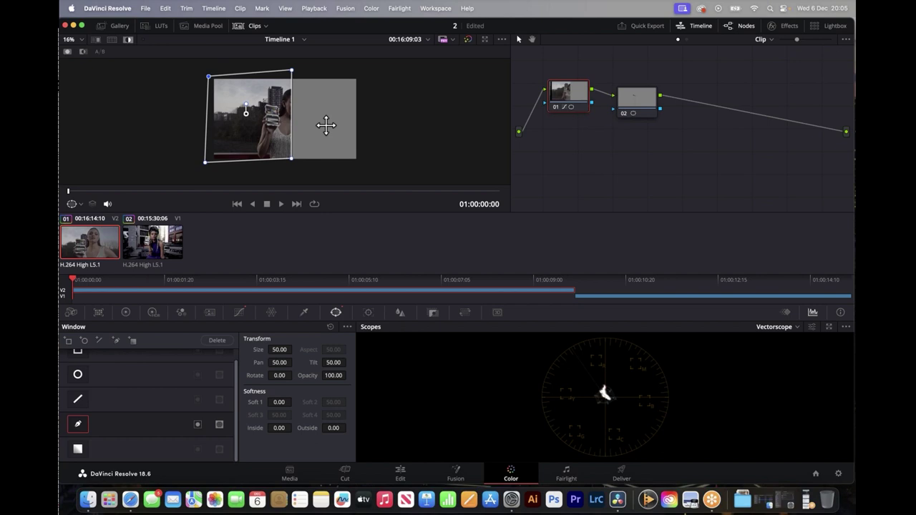
drag(289, 173, 362, 177)
drag(289, 84, 298, 76)
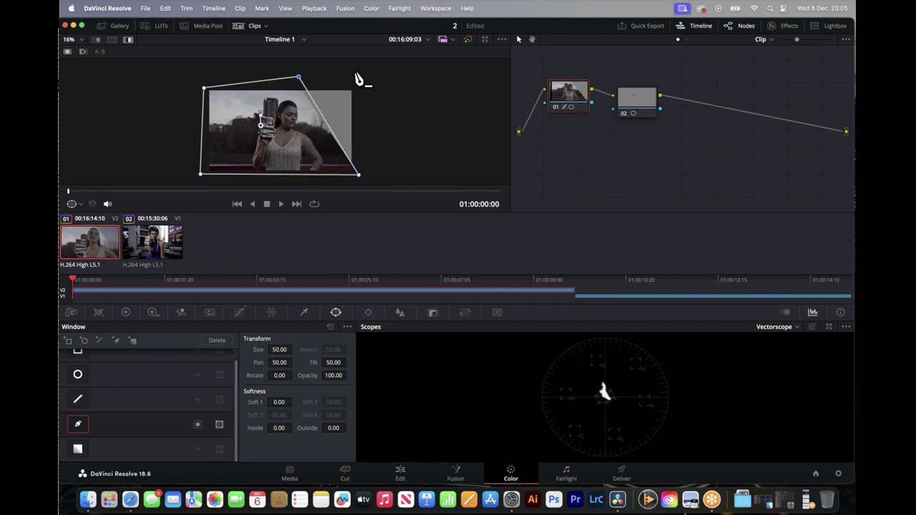
drag(359, 79, 361, 80)
Shape node 02's custom red curve into an S, raising highlight points and lowering shadow points with extra points between them
click(644, 105)
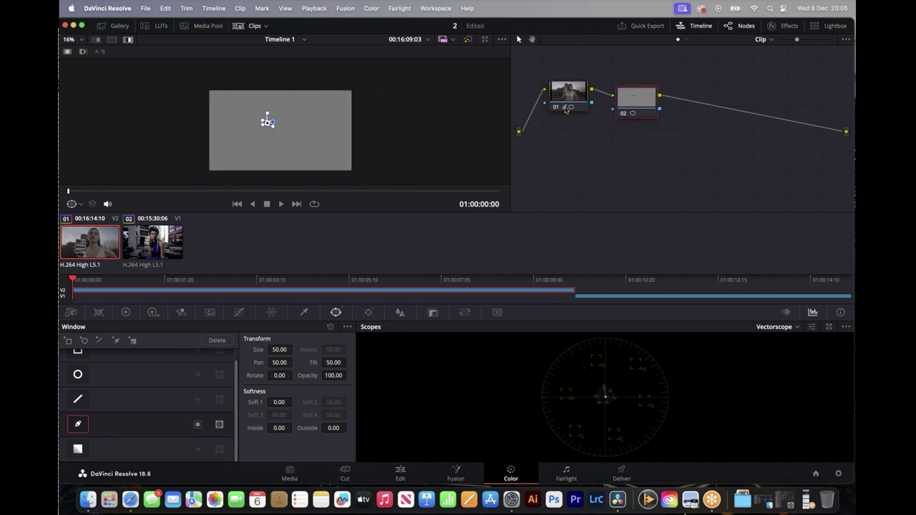
scroll(262, 119, up, 5)
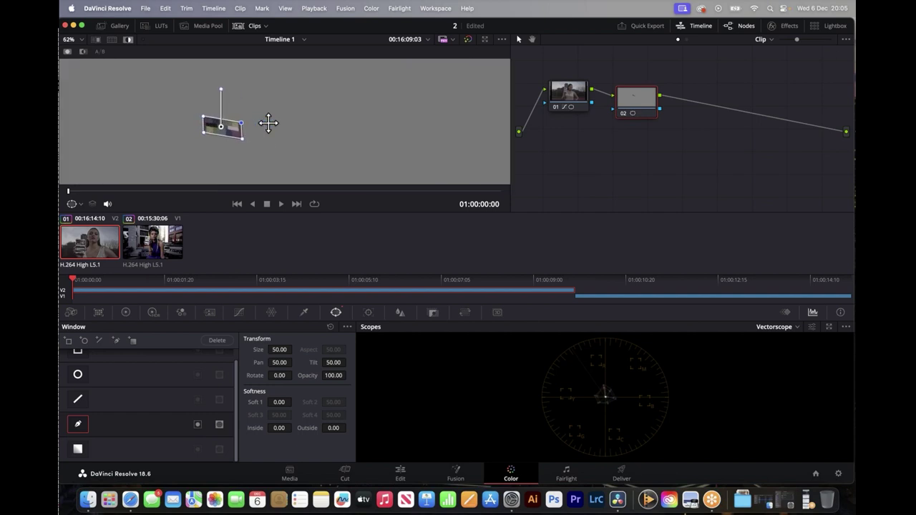
scroll(268, 123, up, 3)
click(239, 312)
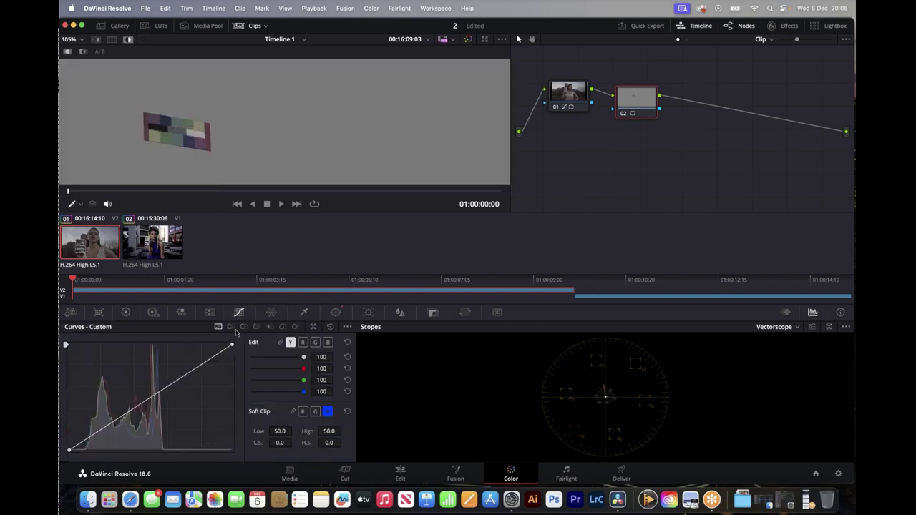
click(303, 343)
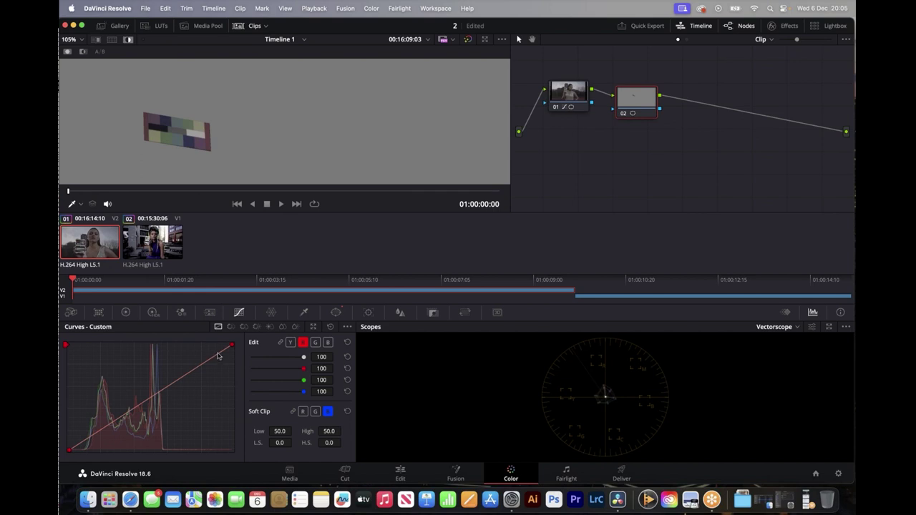
mouse_move(218, 356)
mouse_down()
mouse_move(180, 352)
mouse_move(189, 360)
mouse_up()
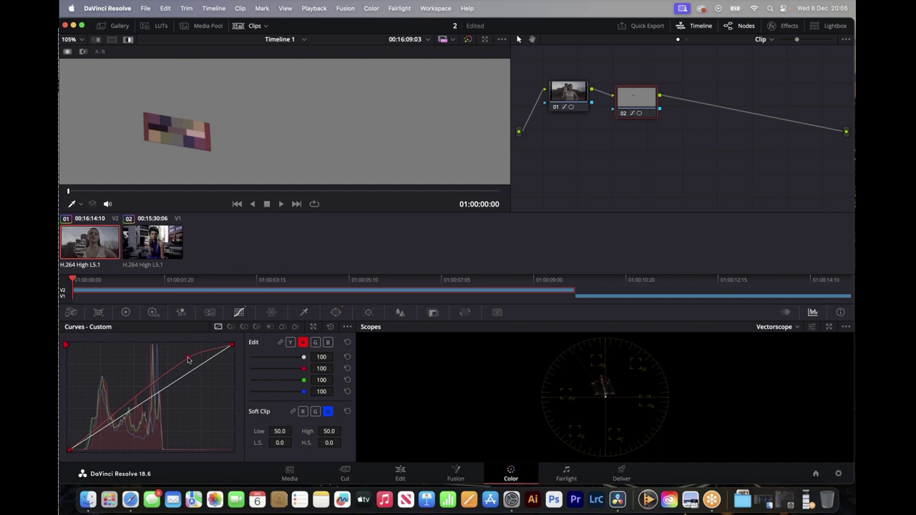
drag(94, 432, 97, 445)
drag(189, 360, 193, 350)
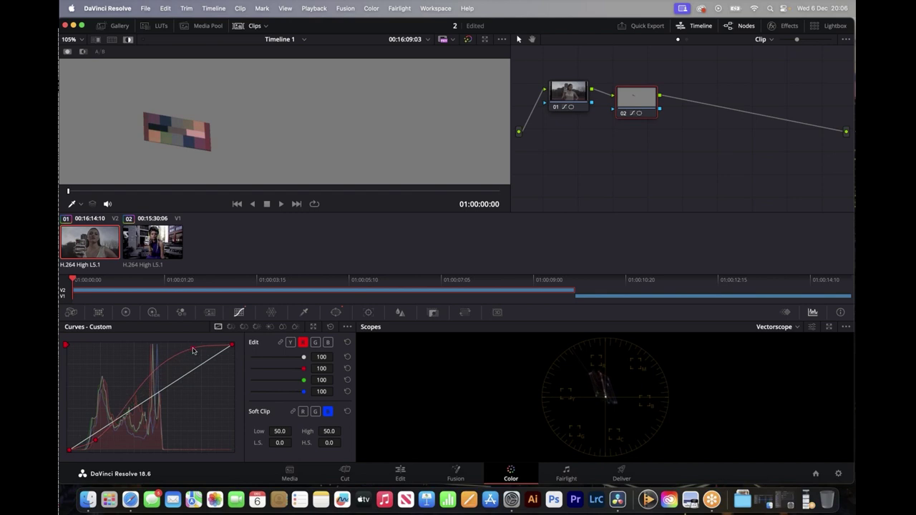
click(160, 369)
drag(153, 380, 120, 432)
Shape node 02's green curve into an S that follows the red curve's points
click(315, 343)
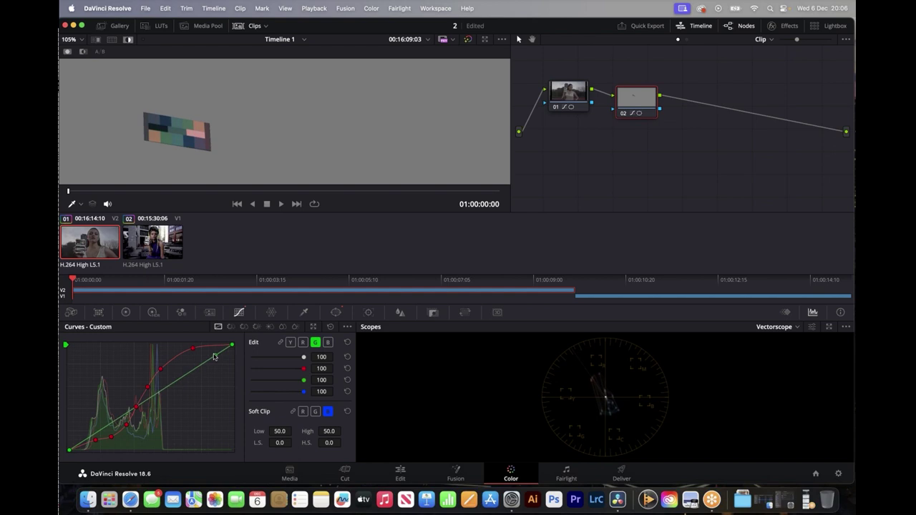
mouse_move(217, 356)
mouse_down()
mouse_move(207, 348)
mouse_move(170, 368)
mouse_move(150, 411)
mouse_move(143, 407)
mouse_move(159, 396)
mouse_move(149, 388)
mouse_move(161, 367)
mouse_move(193, 350)
mouse_up()
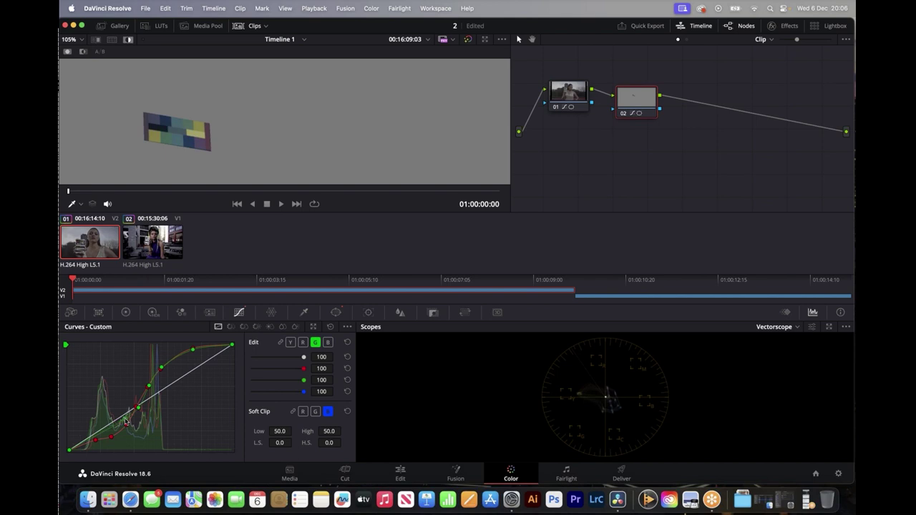
drag(128, 422, 126, 429)
Shape node 02's blue curve into an S matching the red and green curves, and switch curve editing to luma
click(328, 342)
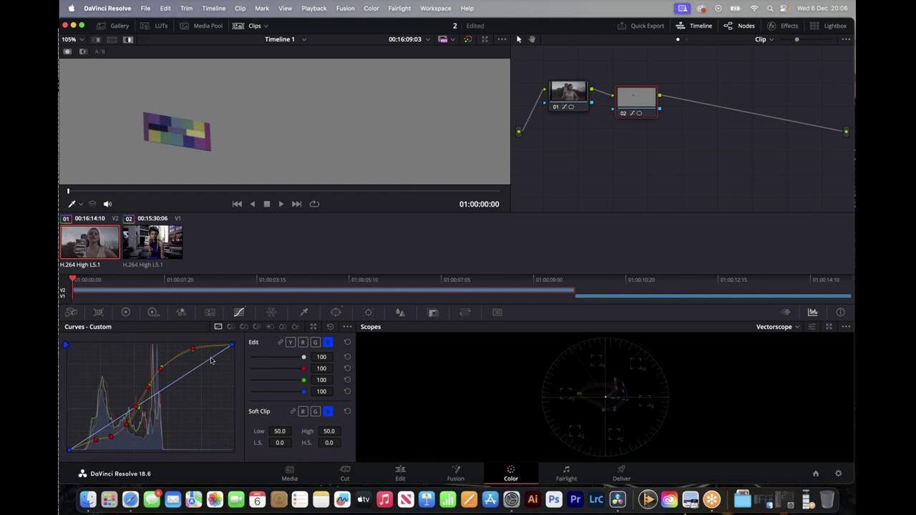
mouse_move(212, 360)
mouse_down()
mouse_move(191, 355)
mouse_move(151, 376)
mouse_move(128, 427)
mouse_up()
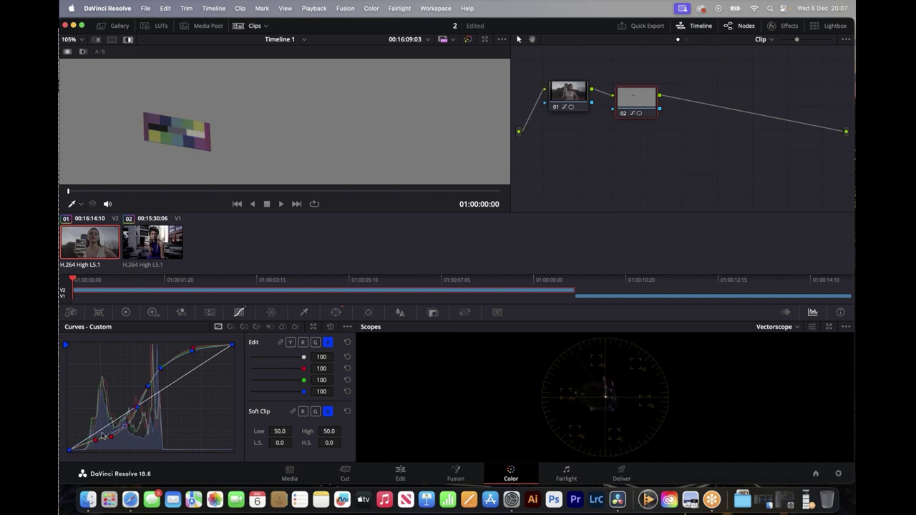
drag(109, 434, 112, 439)
click(289, 343)
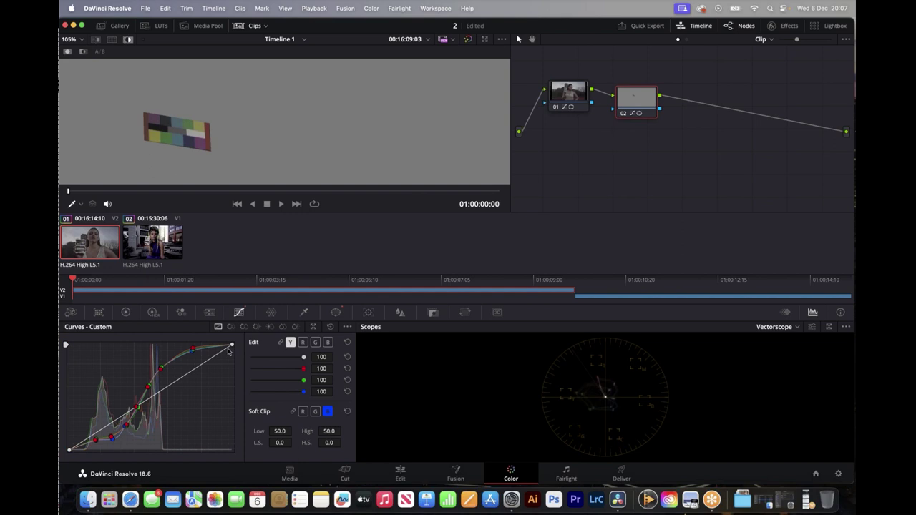
Shape node 02's luma curve into an S by moving its white point inward, adding an upper point and lowering a shadow point
drag(232, 347, 175, 365)
click(173, 368)
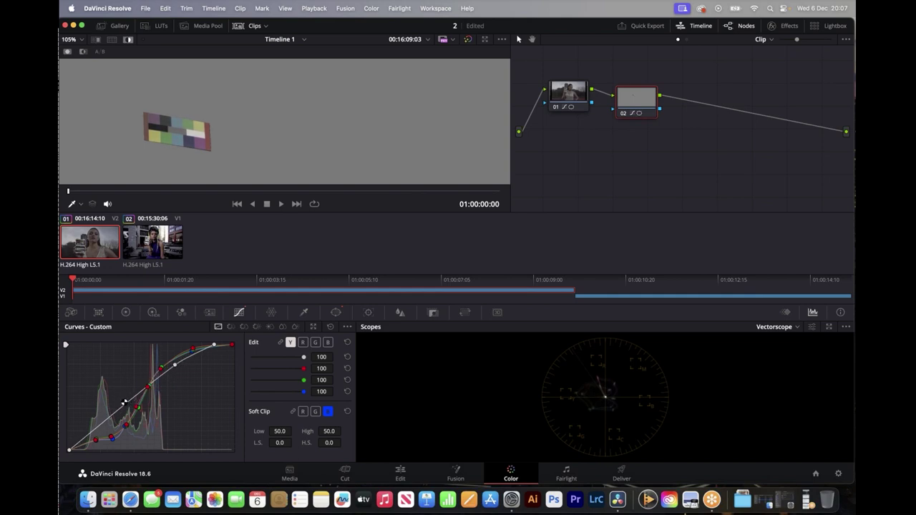
drag(175, 368, 168, 365)
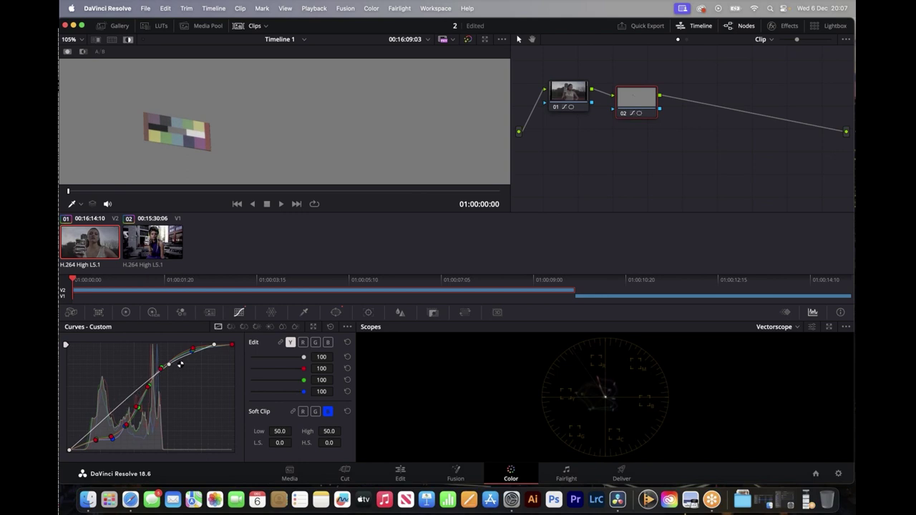
click(303, 342)
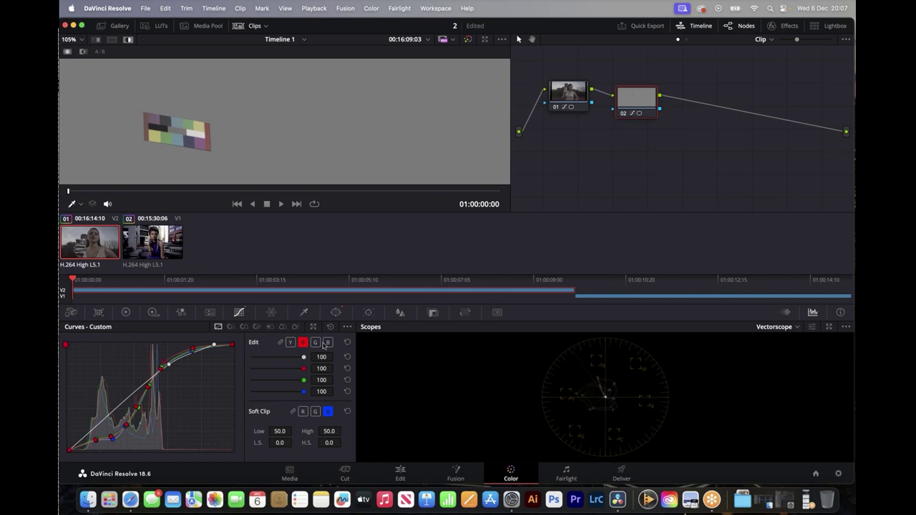
click(290, 343)
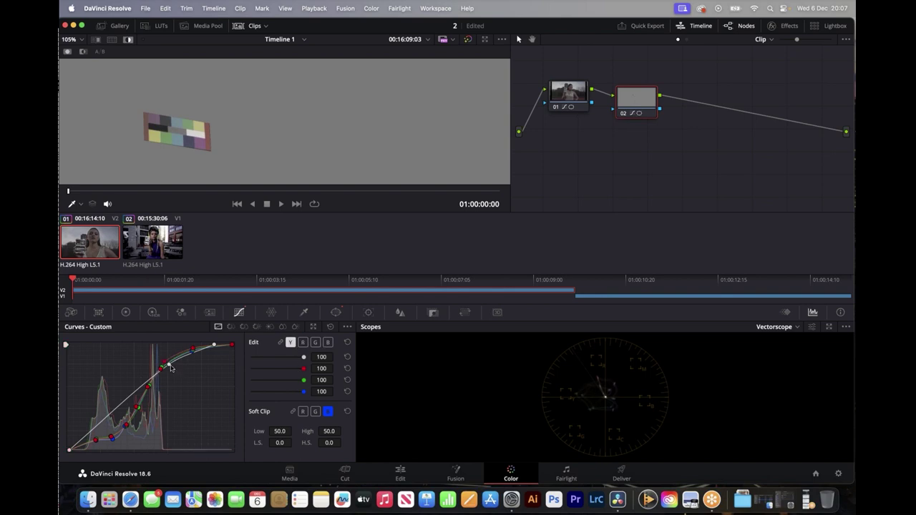
click(135, 393)
drag(135, 393, 131, 414)
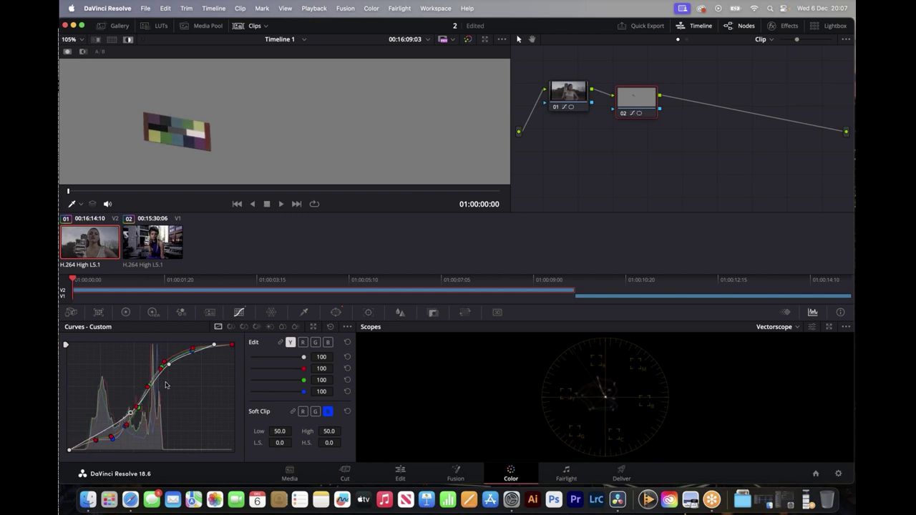
drag(170, 367, 167, 375)
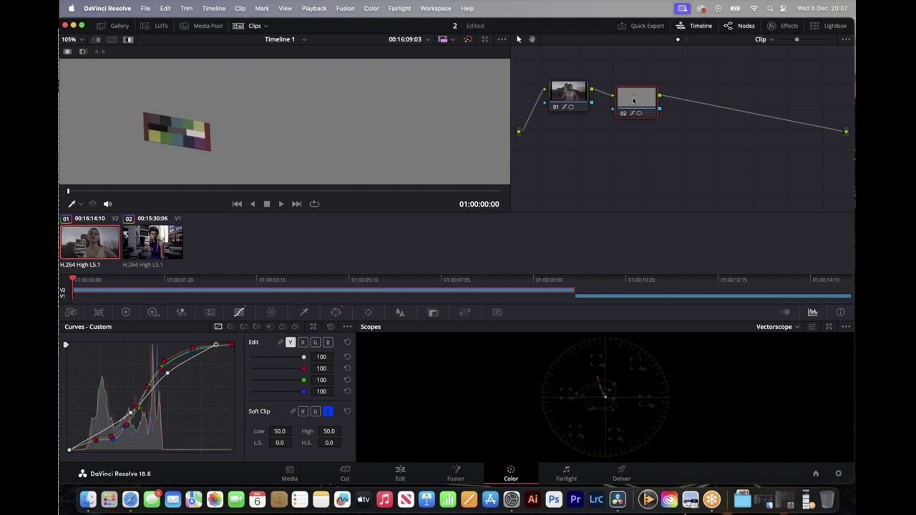
In the Color Warper, pull node 02's magenta, blue, cyan, yellow-green and red points outward toward their vectorscope targets
click(272, 313)
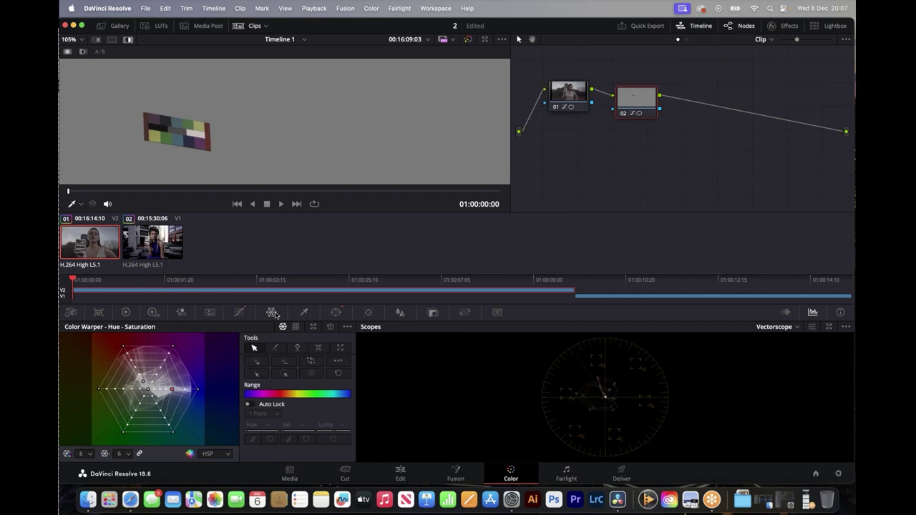
click(152, 384)
drag(151, 381, 163, 374)
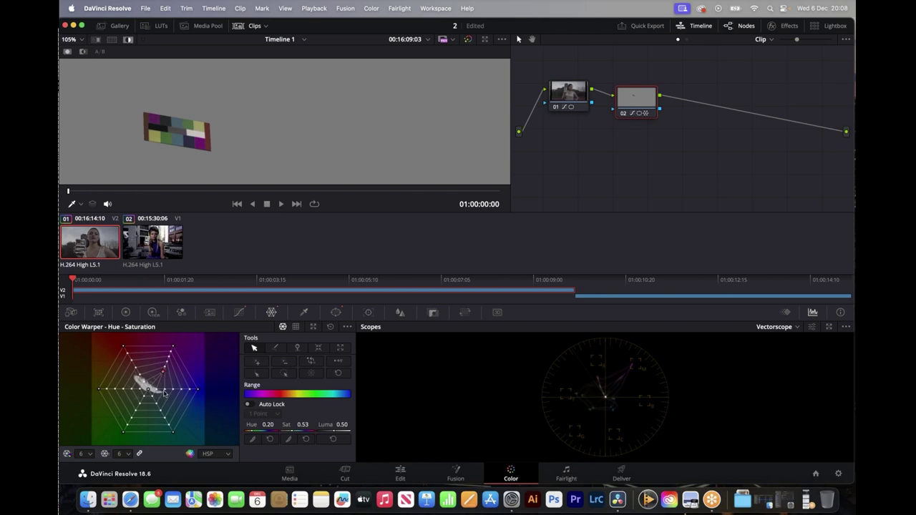
drag(169, 393, 189, 391)
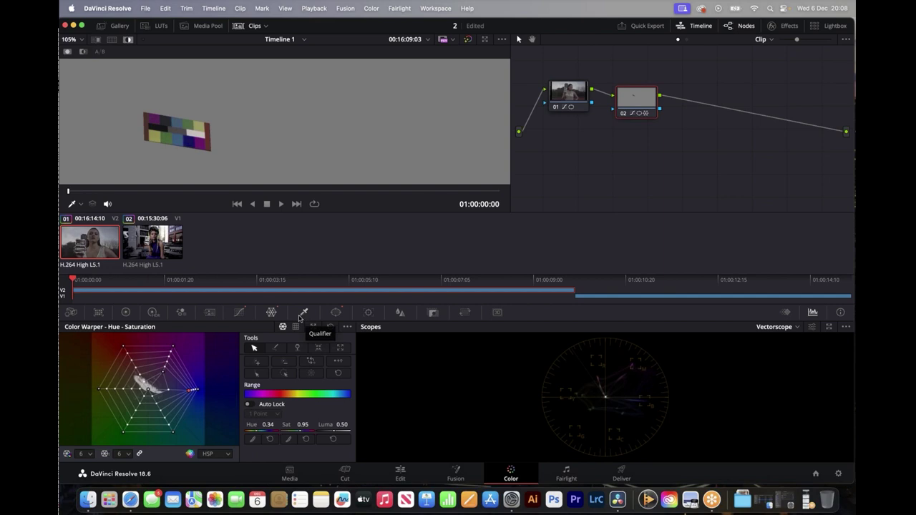
drag(151, 401, 151, 414)
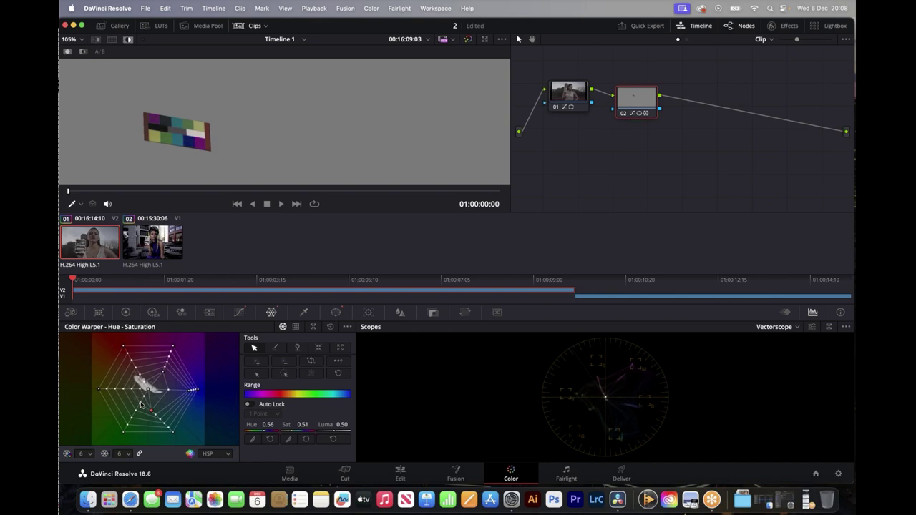
drag(141, 405, 123, 393)
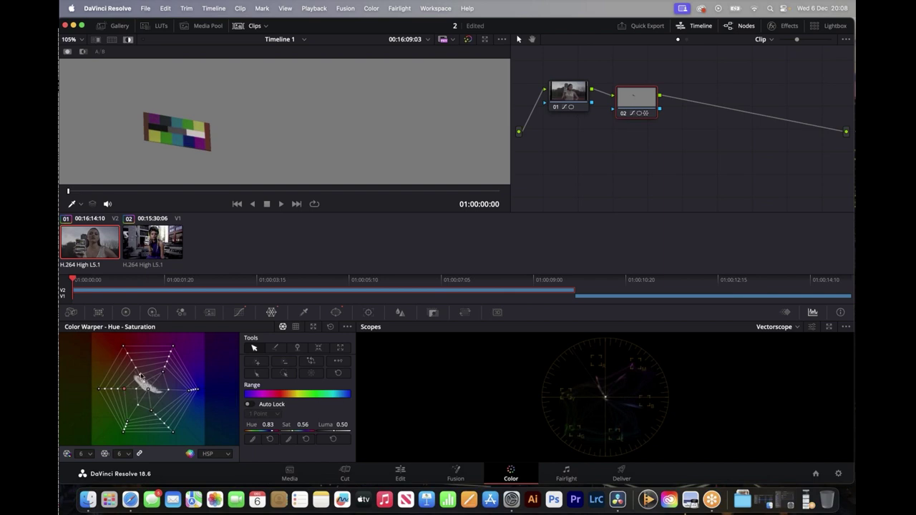
drag(141, 373, 139, 366)
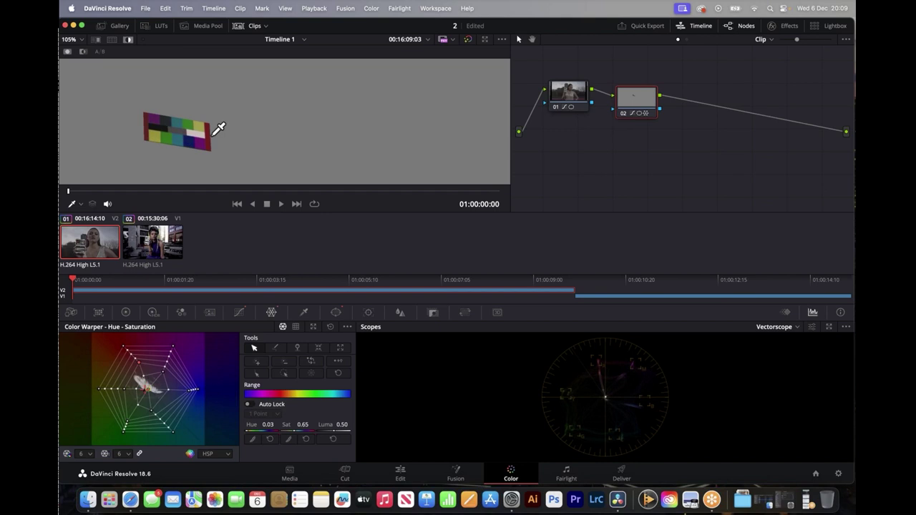
Turn off node 02's pen window so its correction covers the whole picture, and view the full frame
click(333, 313)
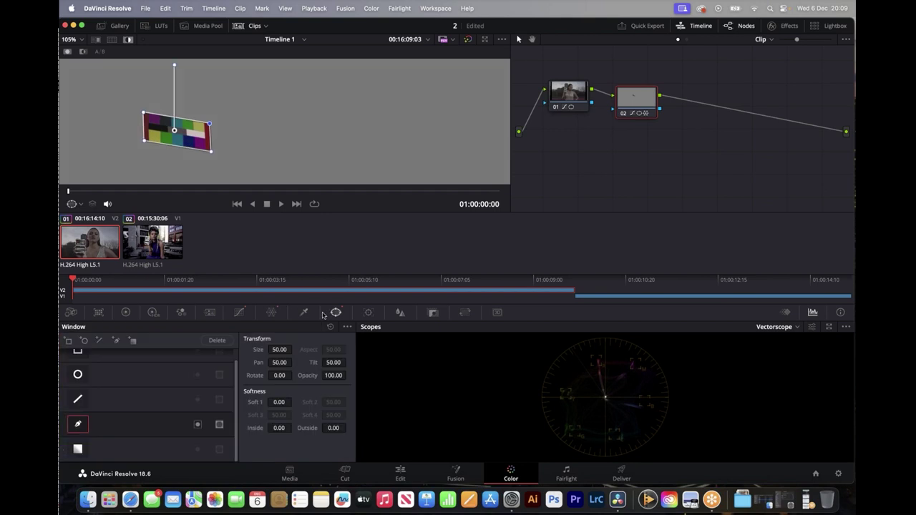
click(78, 427)
click(77, 426)
click(78, 424)
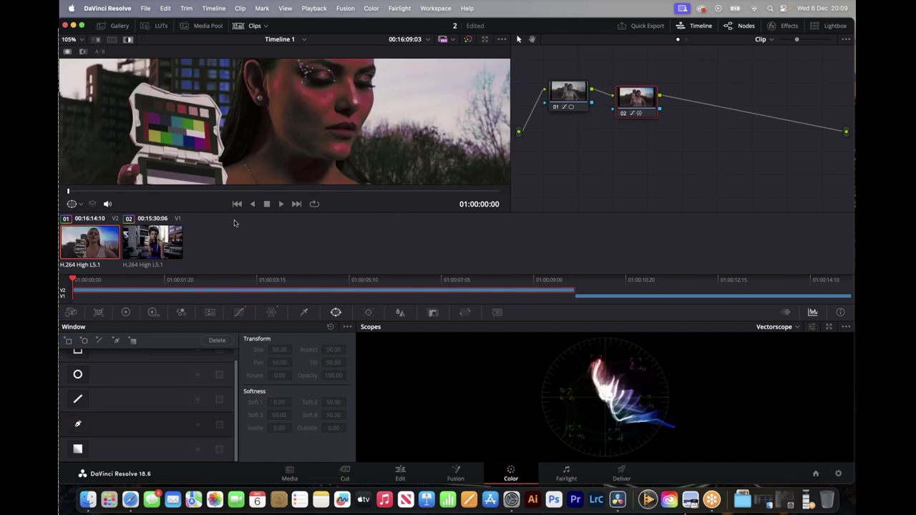
scroll(263, 140, down, 5)
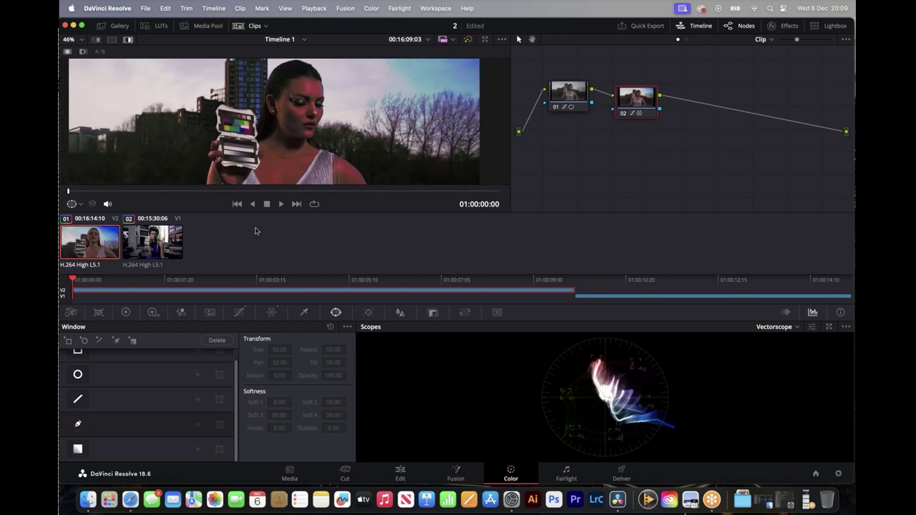
scroll(264, 166, down, 4)
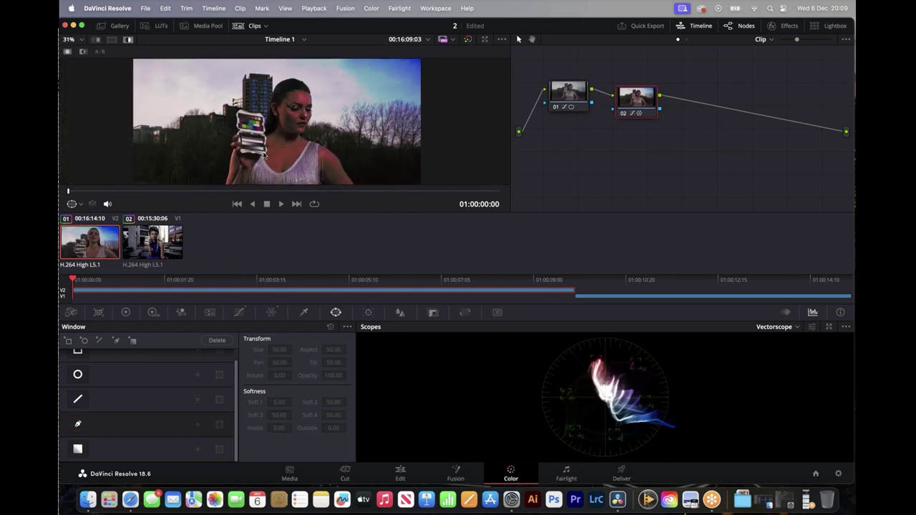
scroll(264, 155, down, 2)
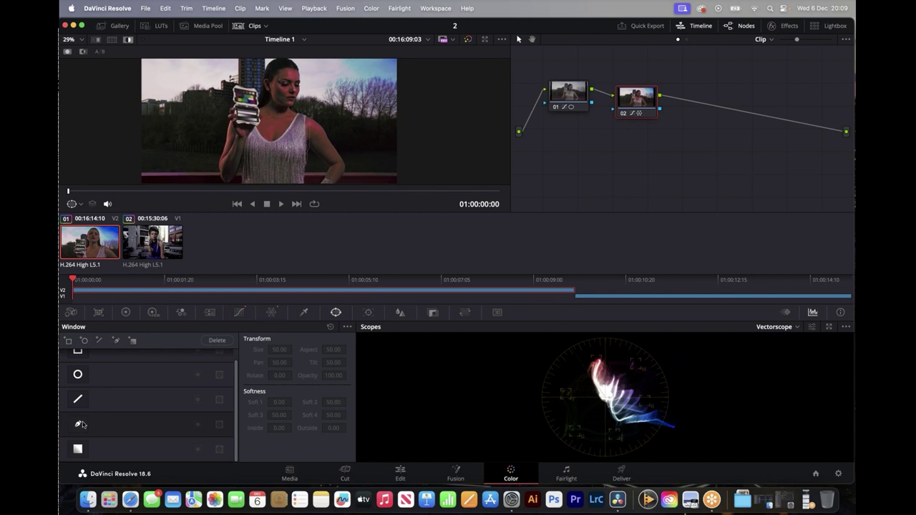
Pull the Color Warper's red, blue, green and cyan points back toward the centre, with the red point at saturation 0.20
click(268, 315)
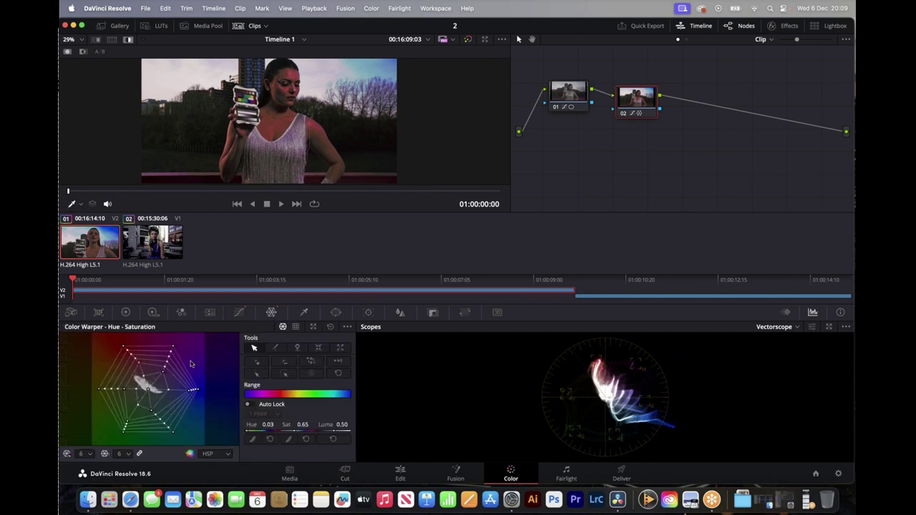
drag(141, 373, 144, 380)
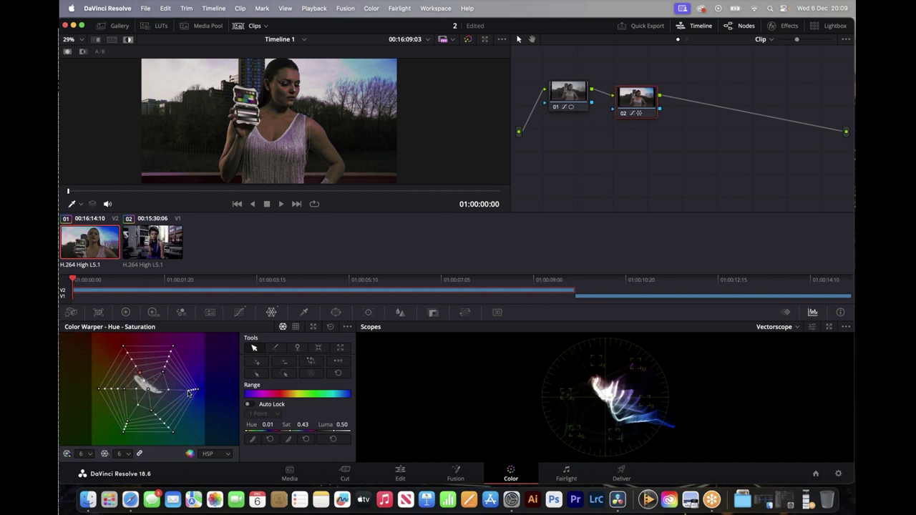
mouse_move(189, 393)
mouse_down()
mouse_move(149, 382)
mouse_move(139, 391)
mouse_move(148, 379)
mouse_move(146, 387)
mouse_up()
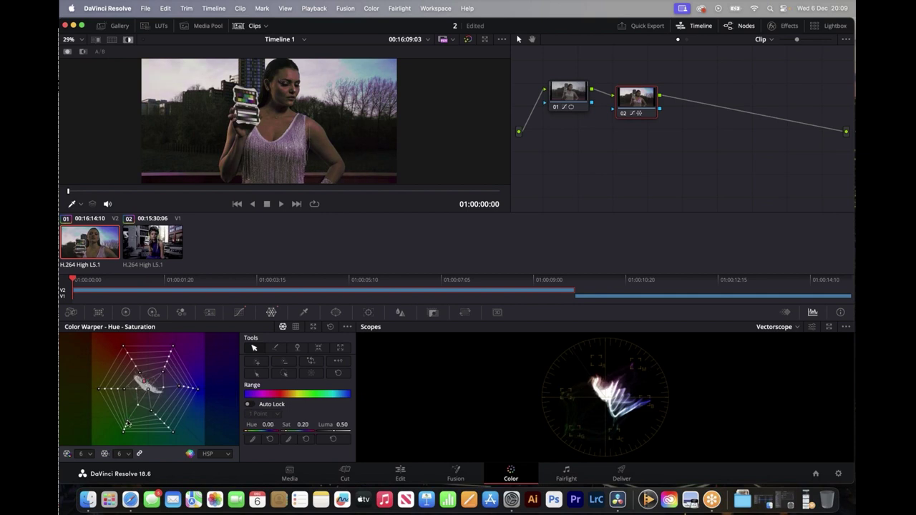
mouse_move(127, 424)
mouse_down()
mouse_move(141, 406)
mouse_move(128, 390)
mouse_move(158, 408)
mouse_up()
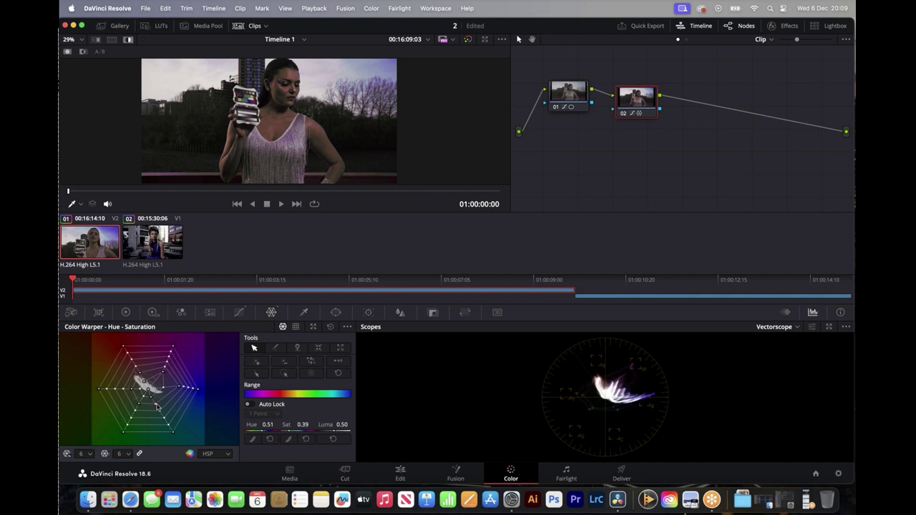
Return to node 02's custom curves, view the colour chart closely and undo the luma curve changes
click(236, 317)
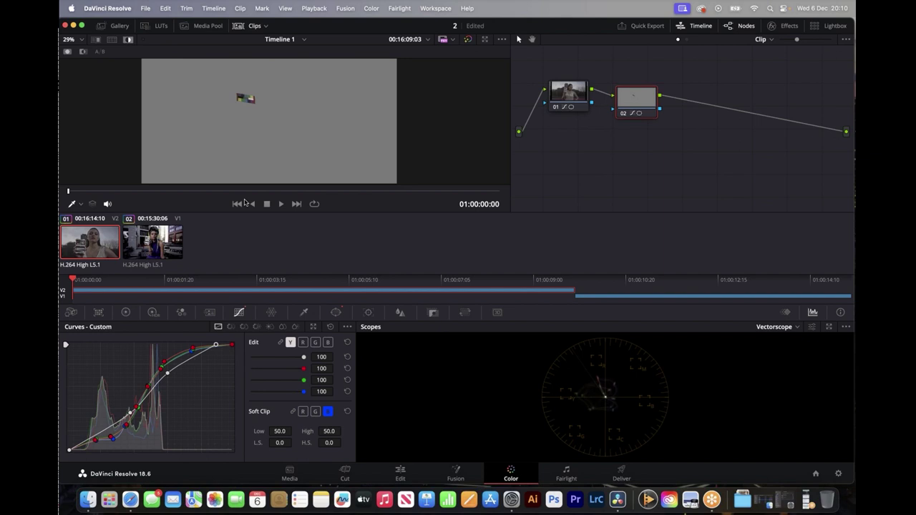
scroll(279, 177, up, 2)
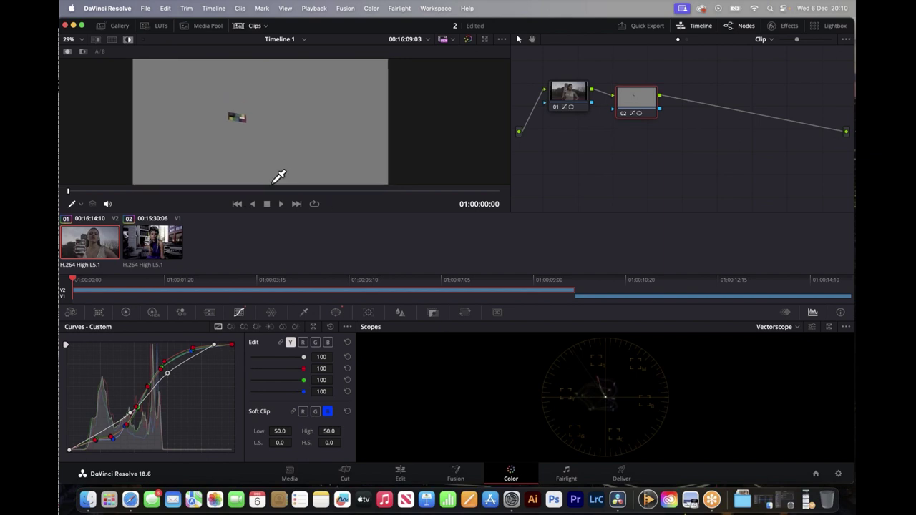
scroll(239, 129, up, 4)
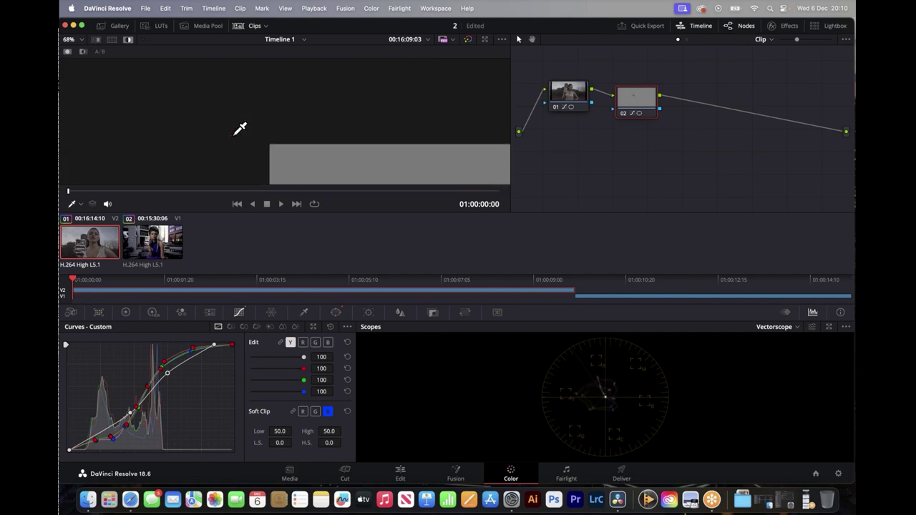
scroll(240, 129, down, 5)
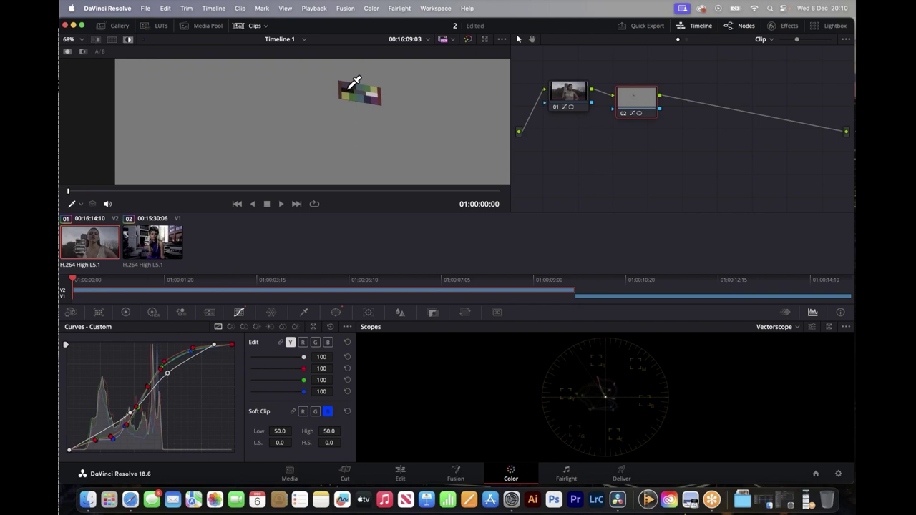
scroll(360, 79, up, 4)
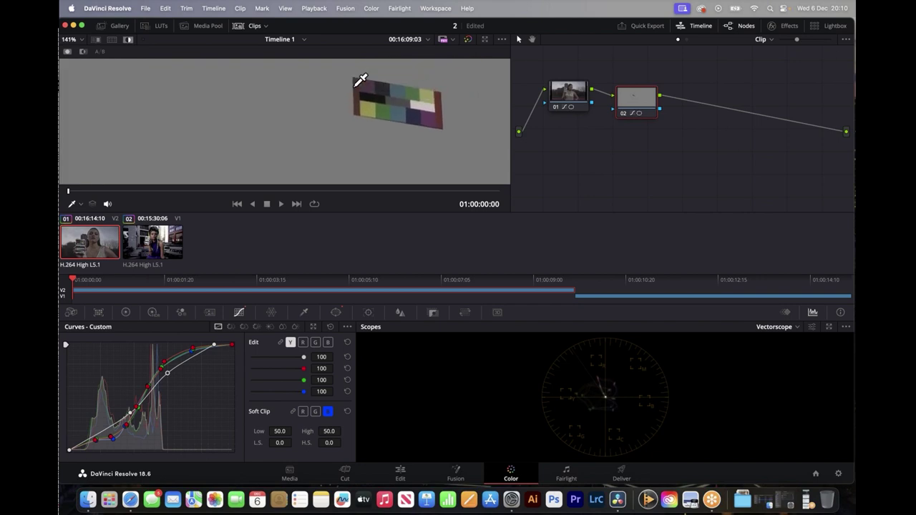
right_click(168, 375)
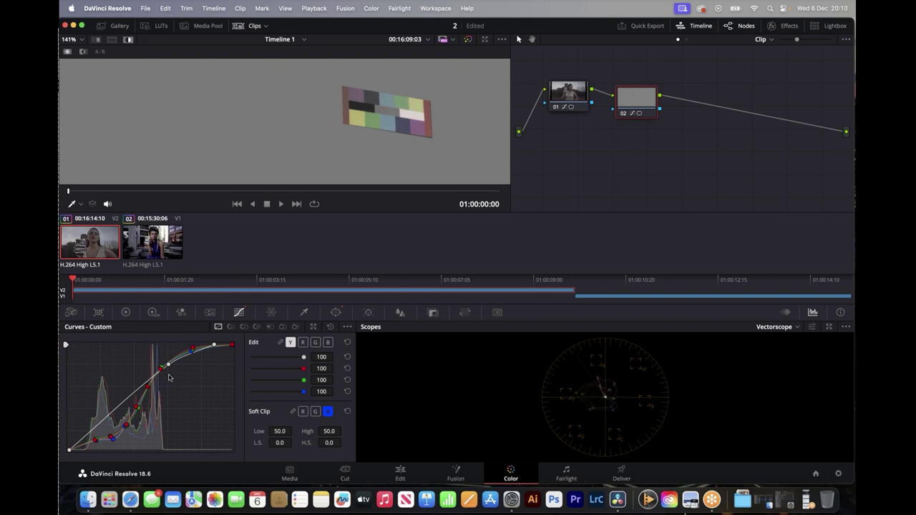
right_click(169, 377)
right_click(169, 377)
right_click(169, 377)
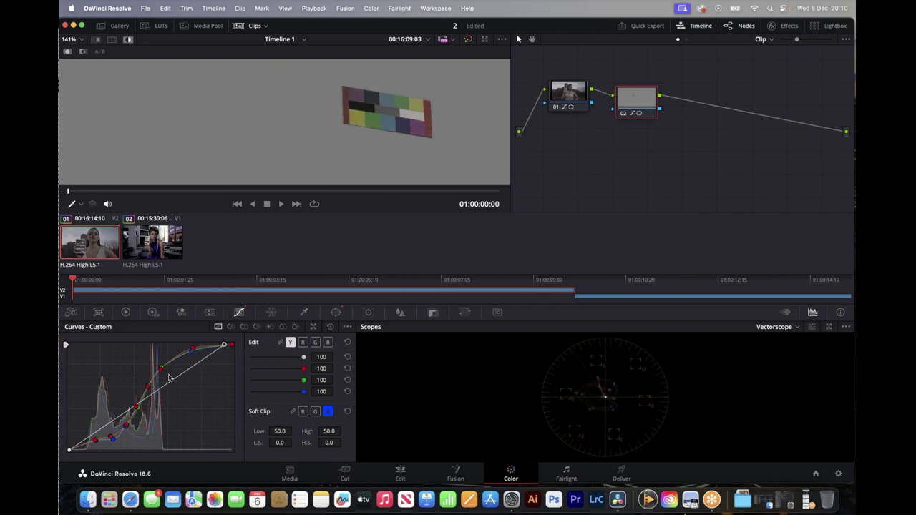
Undo the blue and green curve shaping on node 02 and the red curve's extra points, keeping one highlight and one shadow point
right_click(168, 377)
right_click(169, 377)
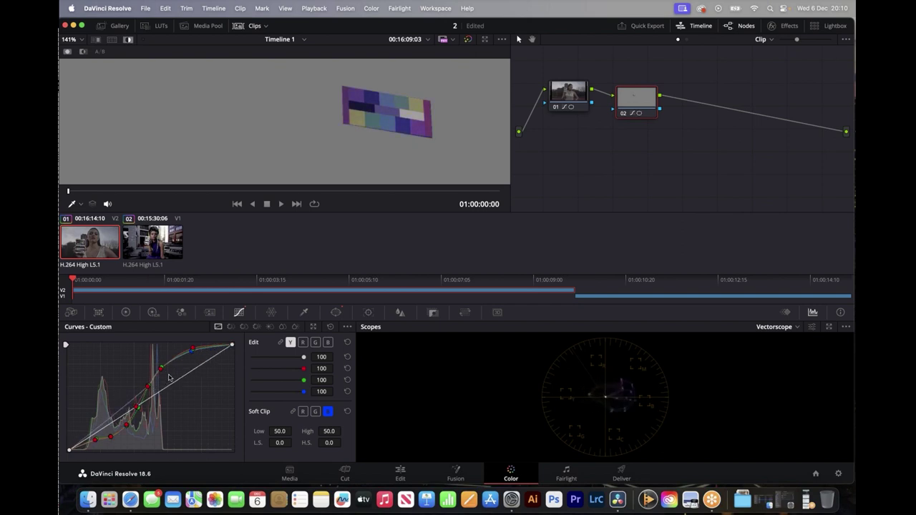
right_click(169, 377)
right_click(169, 377)
right_click(169, 377)
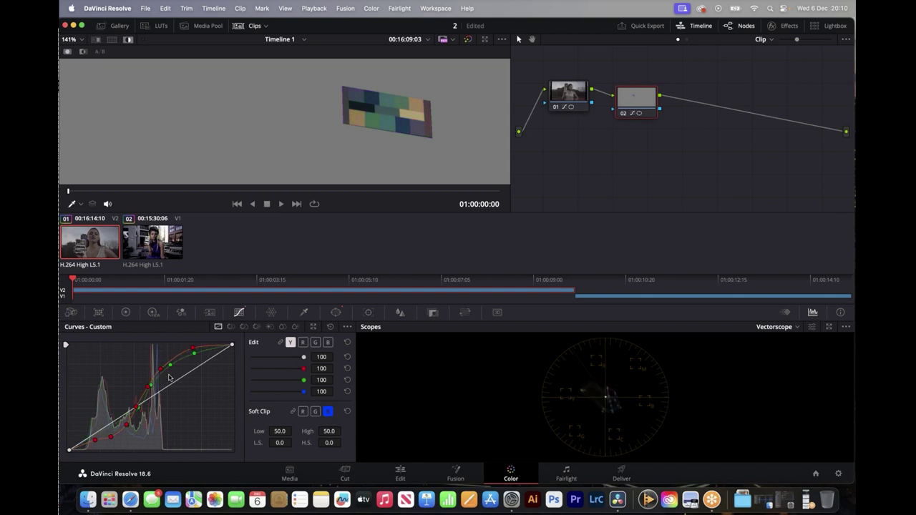
right_click(169, 377)
right_click(169, 377)
right_click(169, 377)
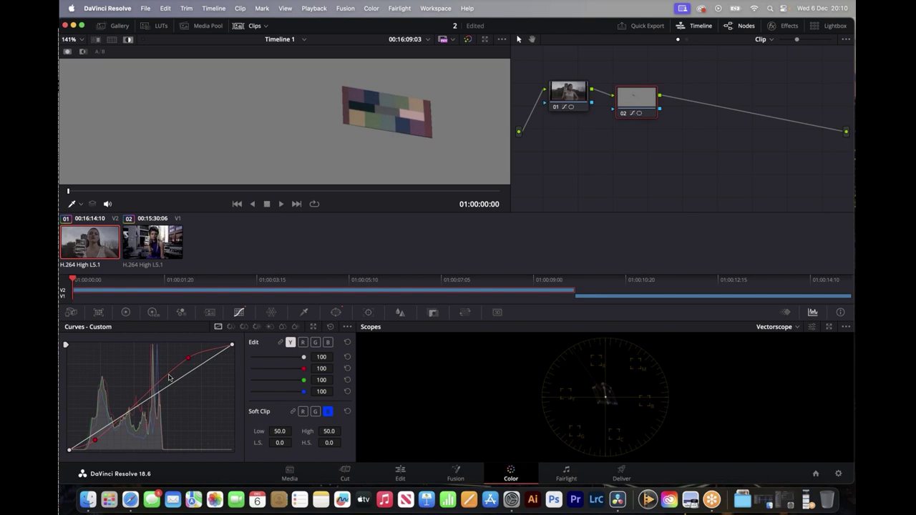
Flatten node 02's red curve by lowering its highlight point to just under the diagonal and nudging its shadow point up
click(187, 363)
drag(190, 361, 195, 371)
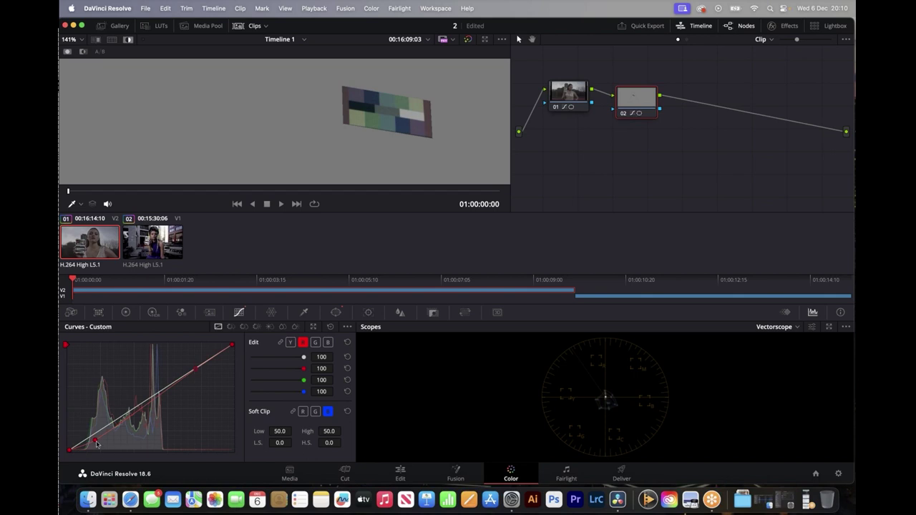
drag(96, 443, 93, 439)
Turn off node 02's pen window around the colour patches so the correction applies to the whole picture
click(272, 313)
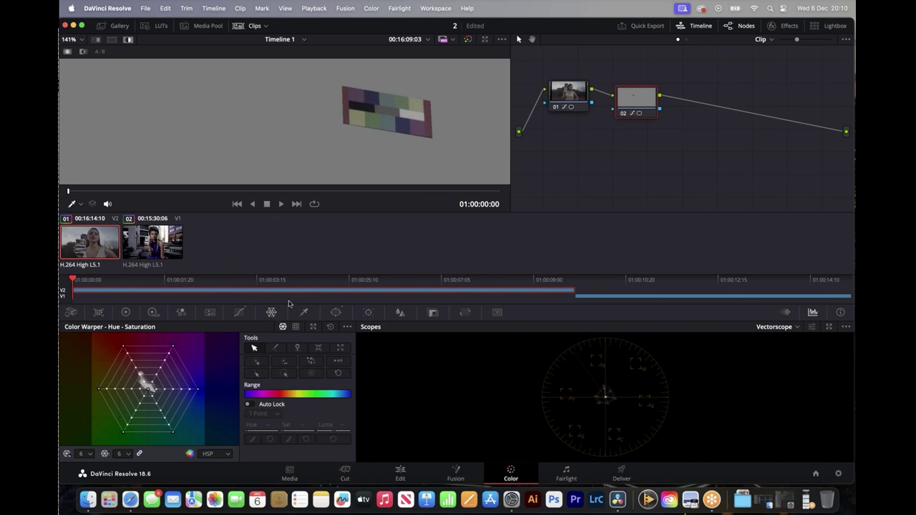
click(335, 312)
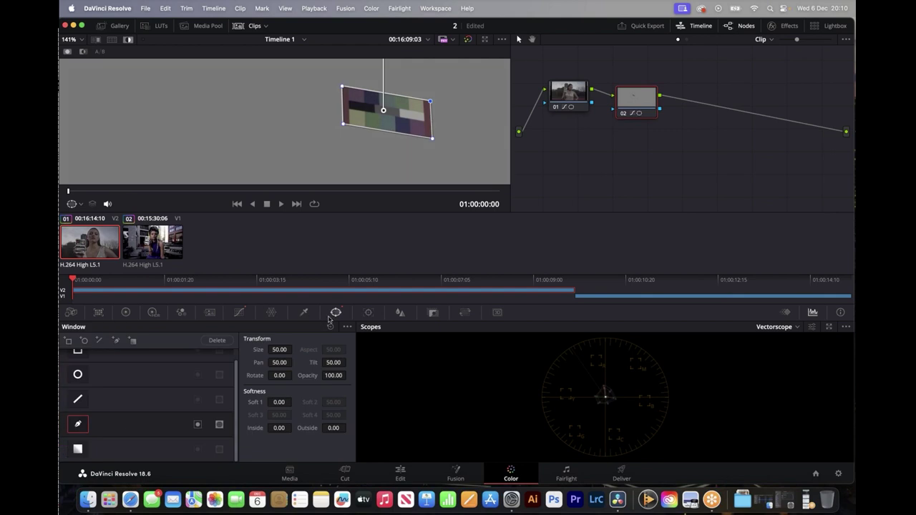
click(78, 424)
scroll(326, 147, down, 5)
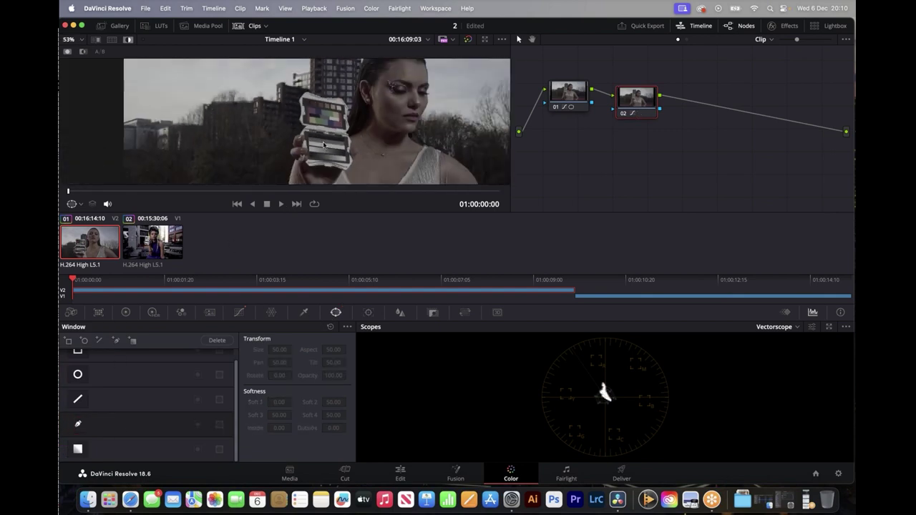
In node 02's Color Warper, push the magenta corner to hue 0.18, saturation 1.43, and a red spoke point out to hue 0.99, saturation 1.06
scroll(324, 146, down, 2)
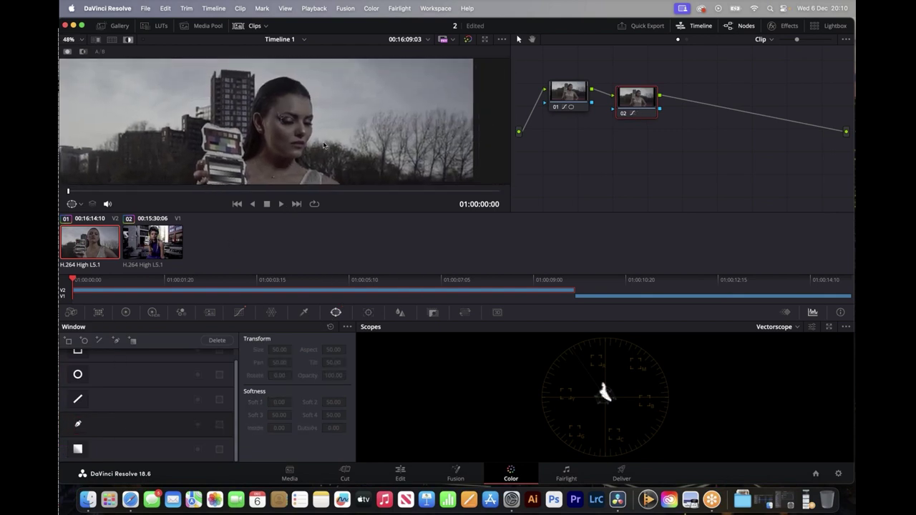
scroll(323, 145, down, 2)
scroll(320, 149, down, 5)
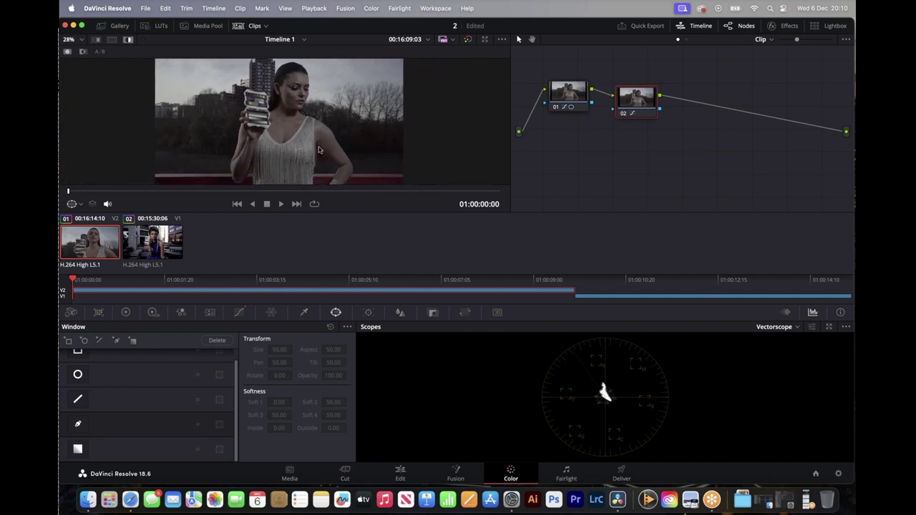
click(270, 314)
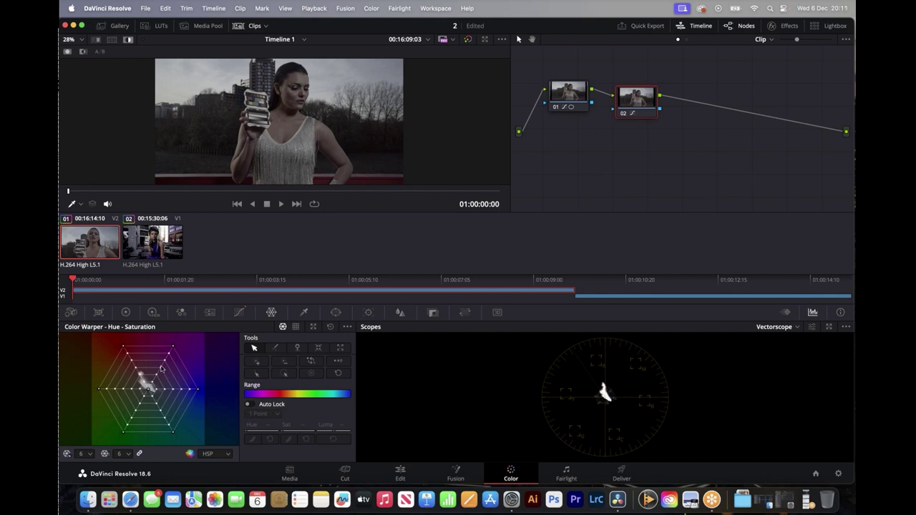
drag(160, 370, 185, 343)
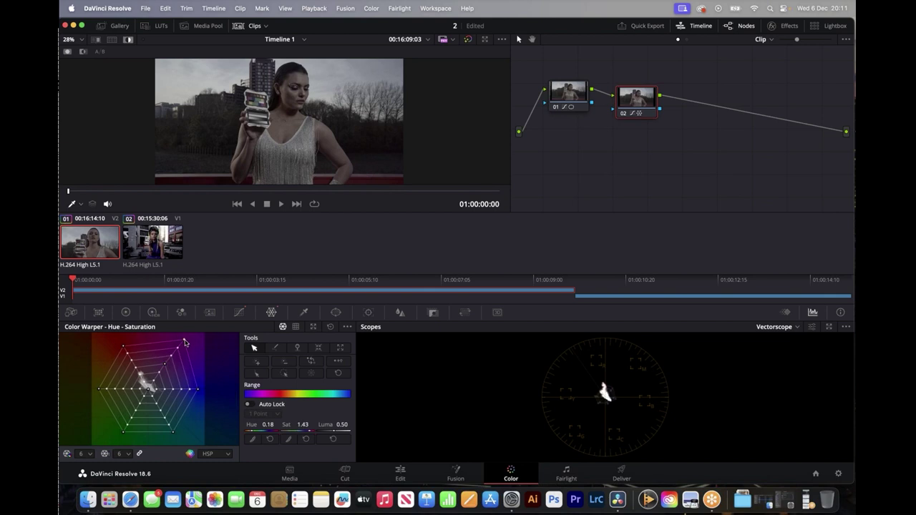
click(113, 347)
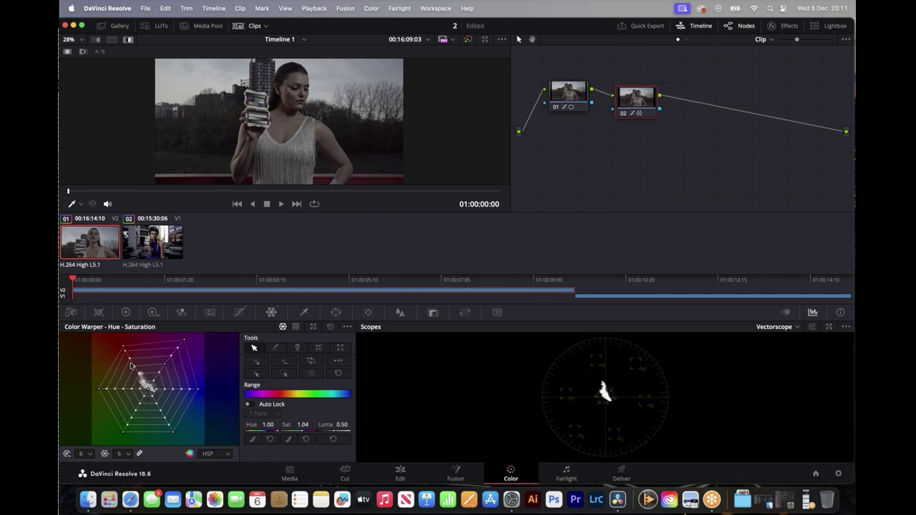
mouse_move(127, 367)
mouse_down()
mouse_move(121, 348)
mouse_move(136, 355)
mouse_move(124, 349)
mouse_up()
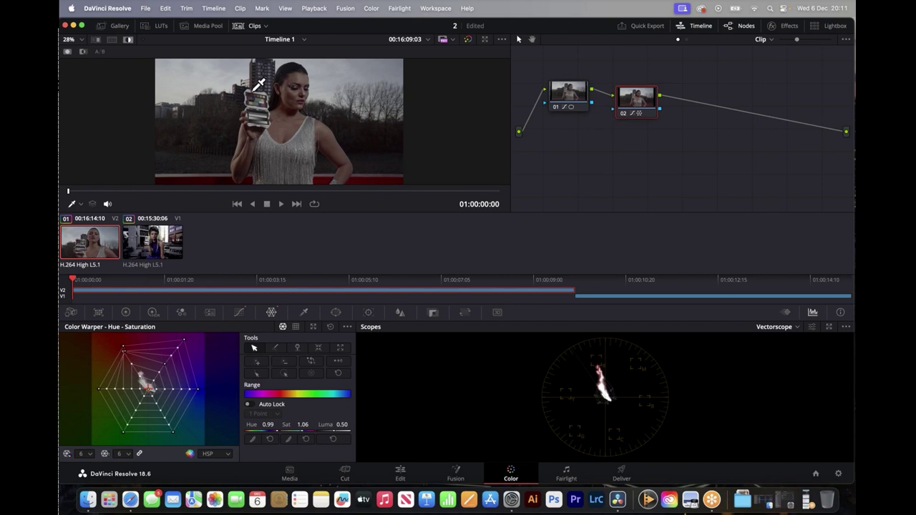
Examine the colour chart's patches, the skin and the whole frame to judge the warped reds
scroll(258, 84, up, 6)
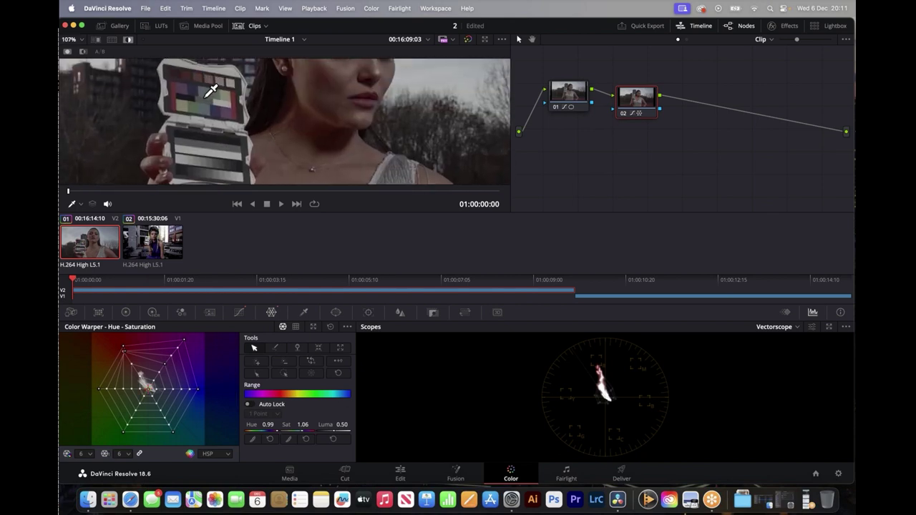
scroll(211, 89, up, 3)
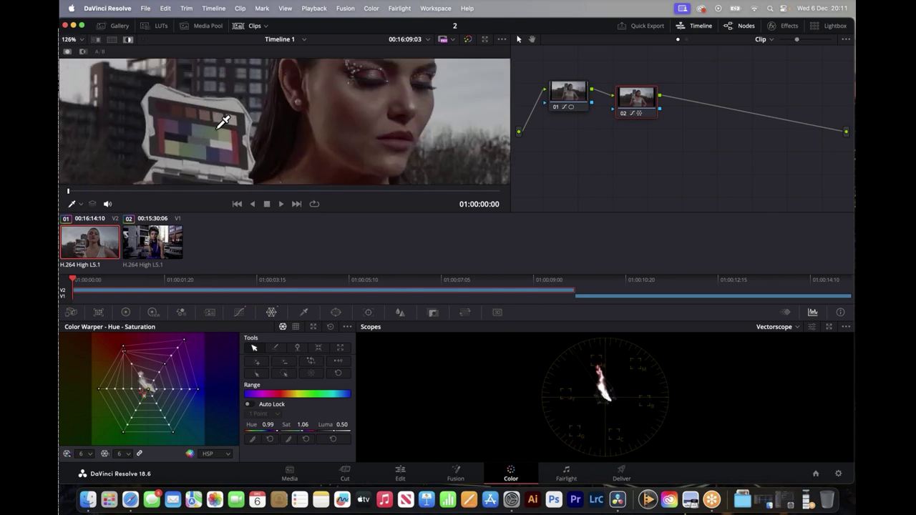
scroll(224, 122, down, 4)
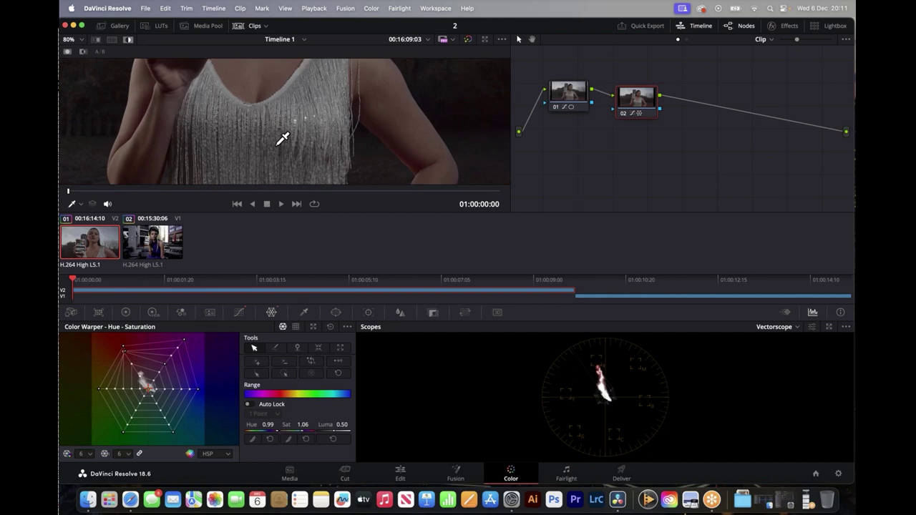
scroll(283, 138, down, 3)
scroll(283, 138, up, 4)
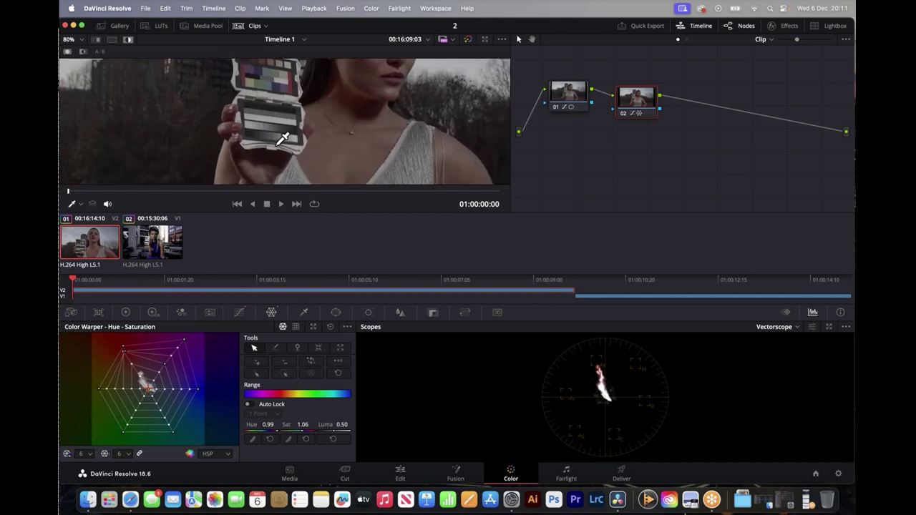
scroll(283, 133, down, 6)
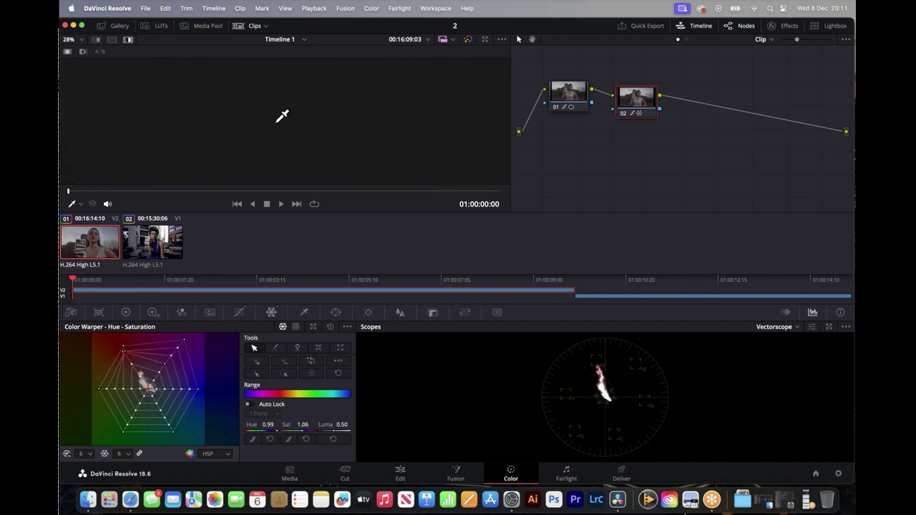
scroll(293, 120, down, 2)
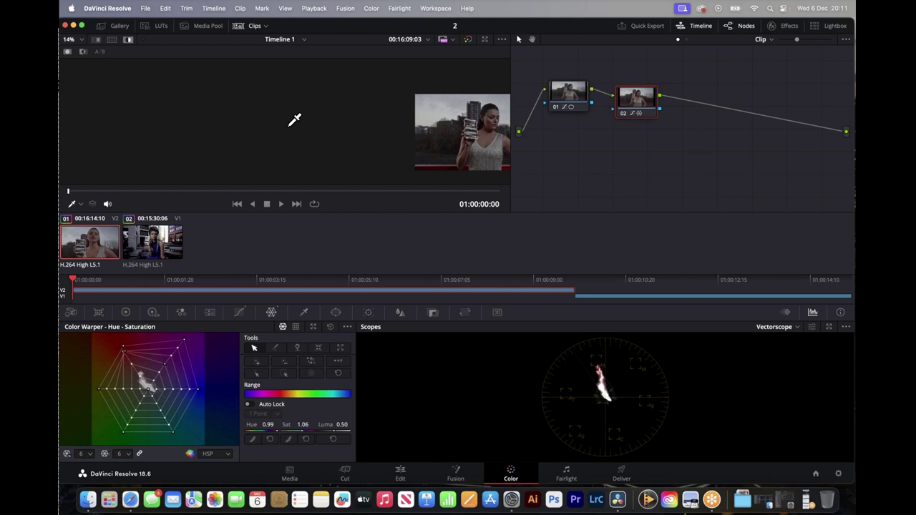
scroll(294, 119, down, 1)
scroll(283, 129, up, 4)
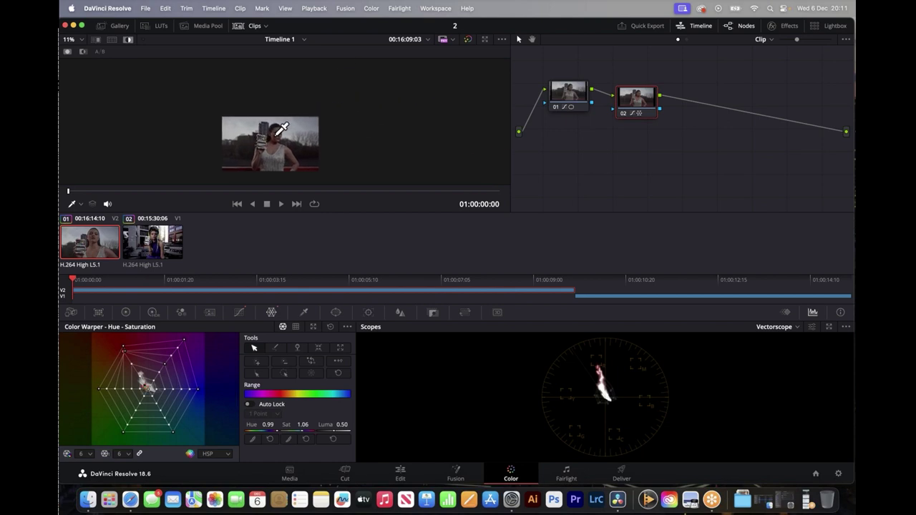
scroll(287, 139, down, 3)
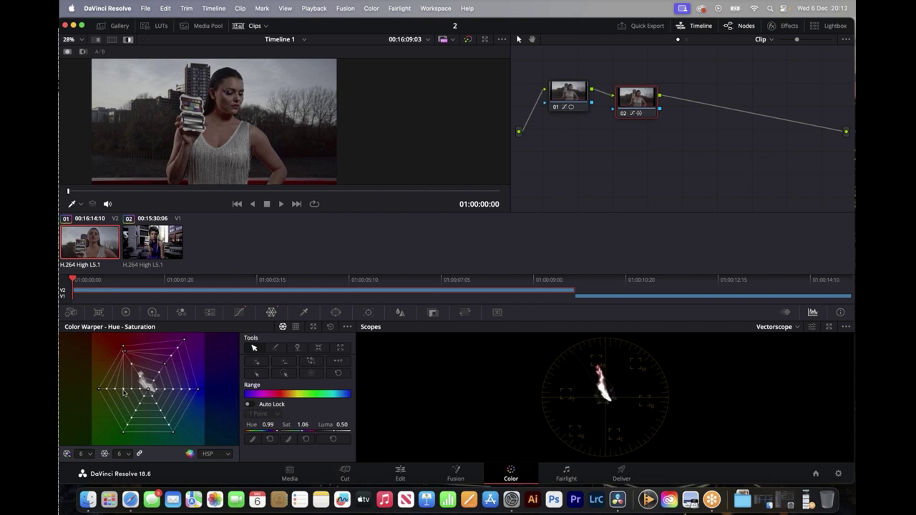
Spread the points of the Color Warper's yellow spoke outward to raise the saturation of the yellows
mouse_move(124, 392)
mouse_down()
mouse_move(81, 399)
mouse_move(135, 394)
mouse_up()
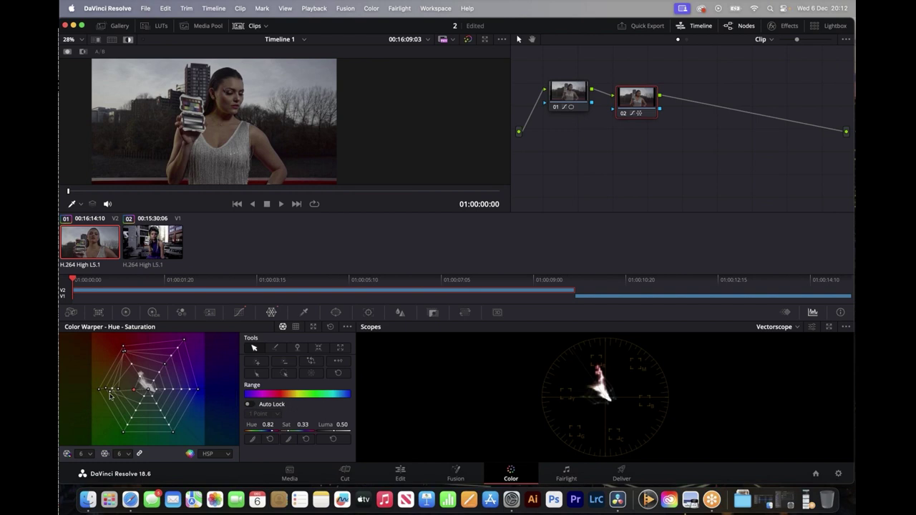
click(113, 390)
drag(114, 390, 135, 391)
Pull the Color Warper's blue and green spoke points outward, with the green corner at hue 0.67, saturation 1.38
mouse_move(157, 391)
mouse_down()
mouse_move(205, 391)
mouse_move(182, 392)
mouse_up()
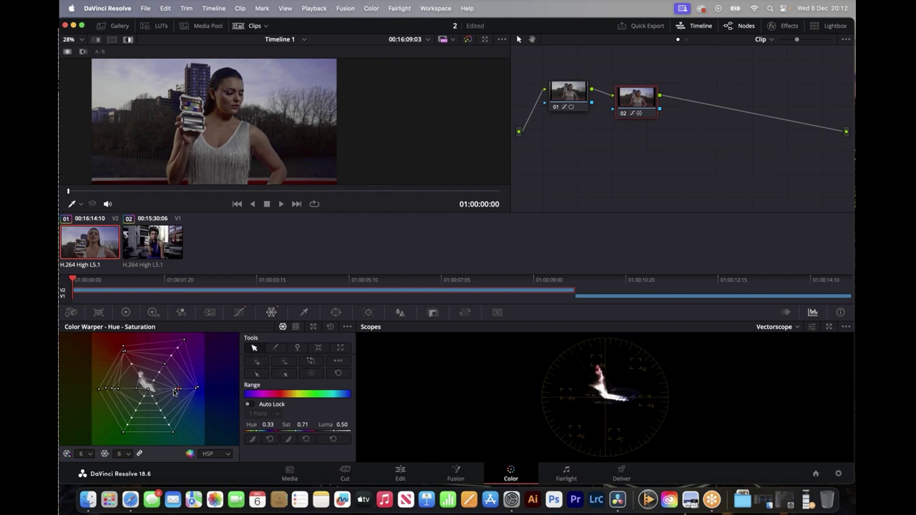
drag(175, 392, 171, 392)
drag(134, 405, 115, 444)
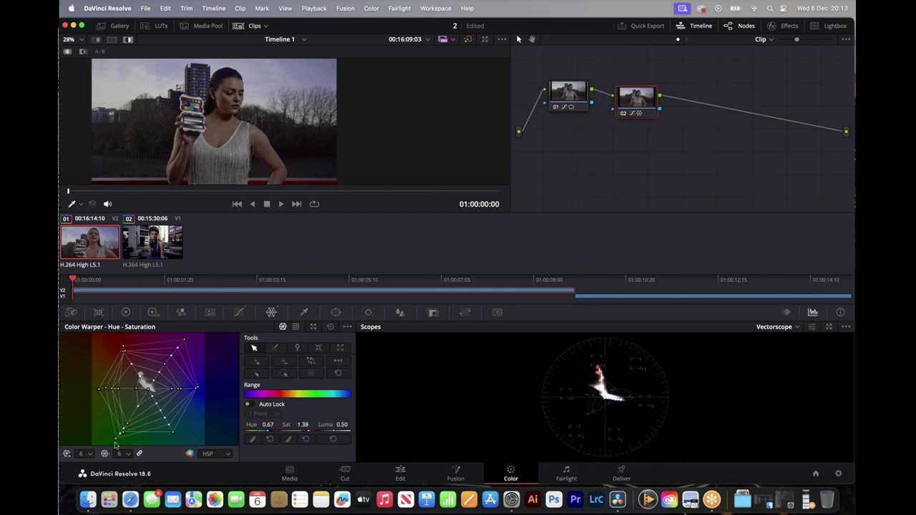
click(139, 410)
Pull the Color Warper's cyan spoke outward and towards blue, placing its corner at hue 0.46, saturation 1.61
click(165, 422)
mouse_move(165, 423)
mouse_down()
mouse_move(183, 447)
mouse_move(178, 435)
mouse_up()
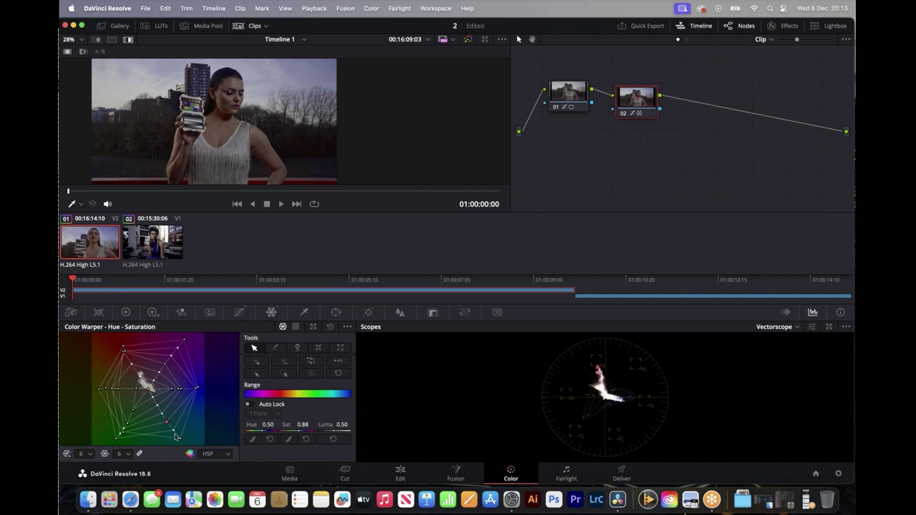
drag(175, 435, 167, 411)
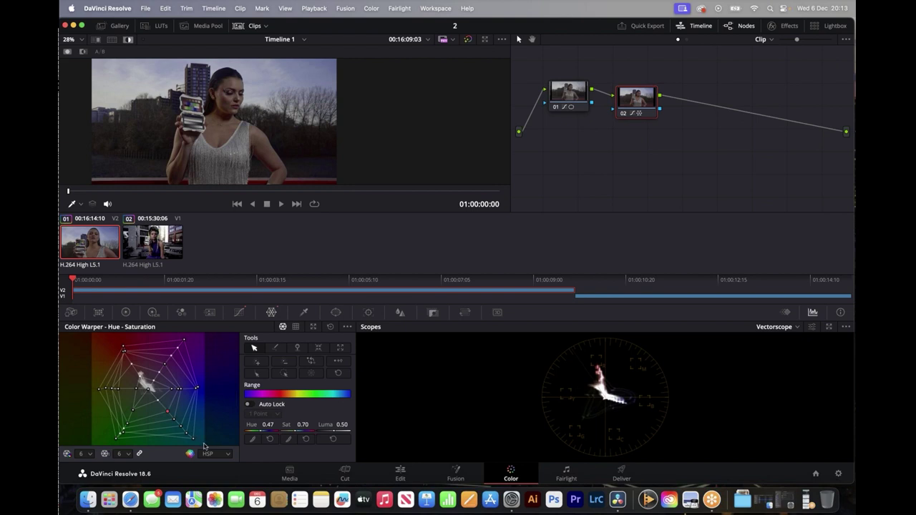
drag(196, 445, 197, 443)
drag(198, 441, 194, 450)
Brighten node 02 with the luma custom curve by moving its white point well inward and its black point slightly inward
scroll(227, 98, up, 4)
scroll(184, 98, up, 5)
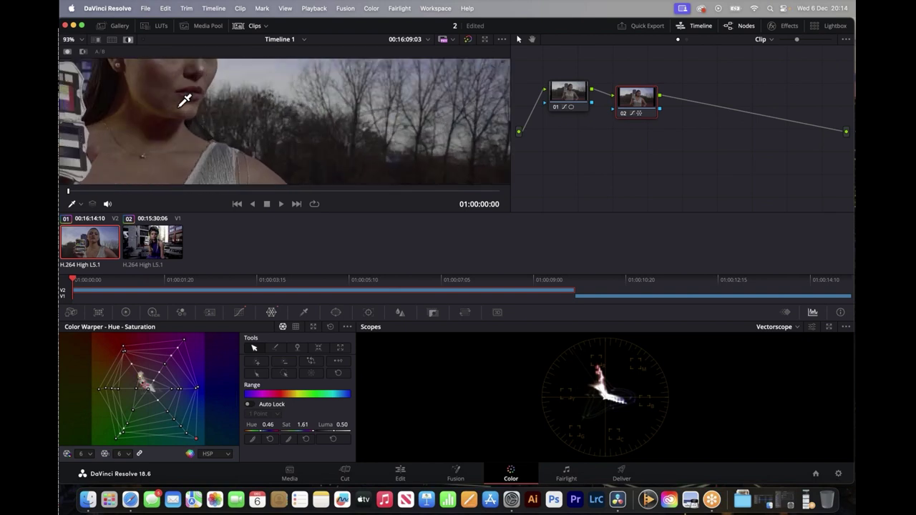
scroll(149, 113, up, 5)
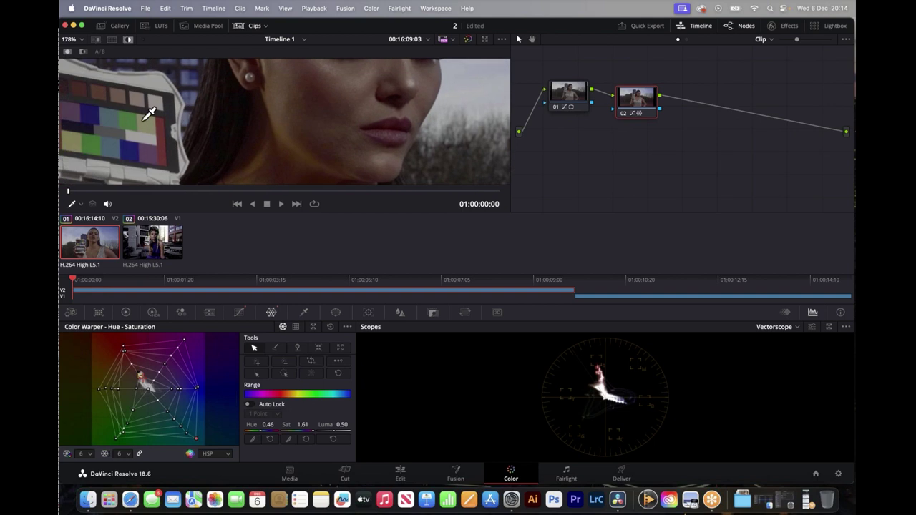
scroll(148, 113, up, 5)
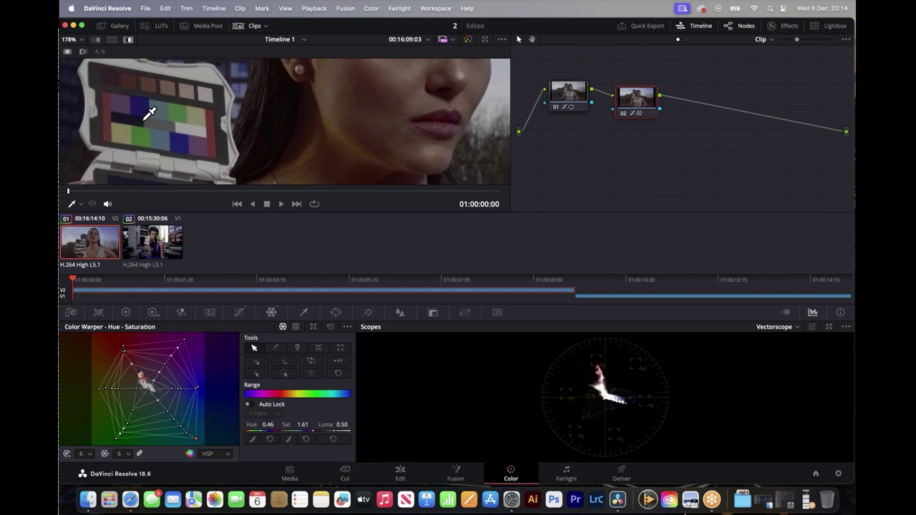
scroll(149, 113, down, 10)
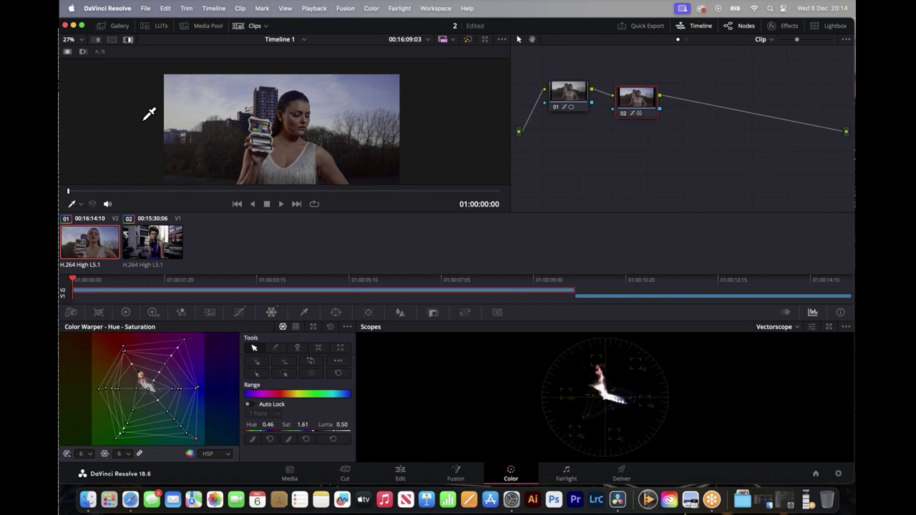
scroll(149, 113, down, 3)
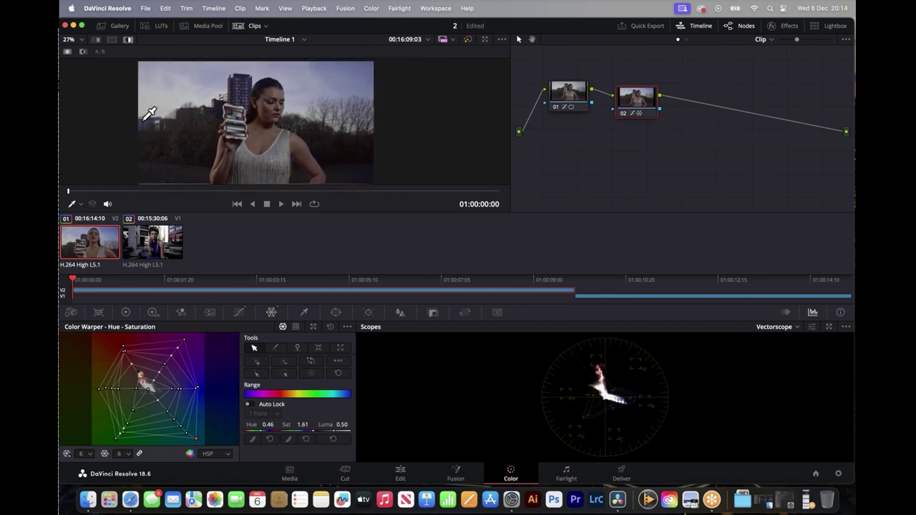
click(240, 313)
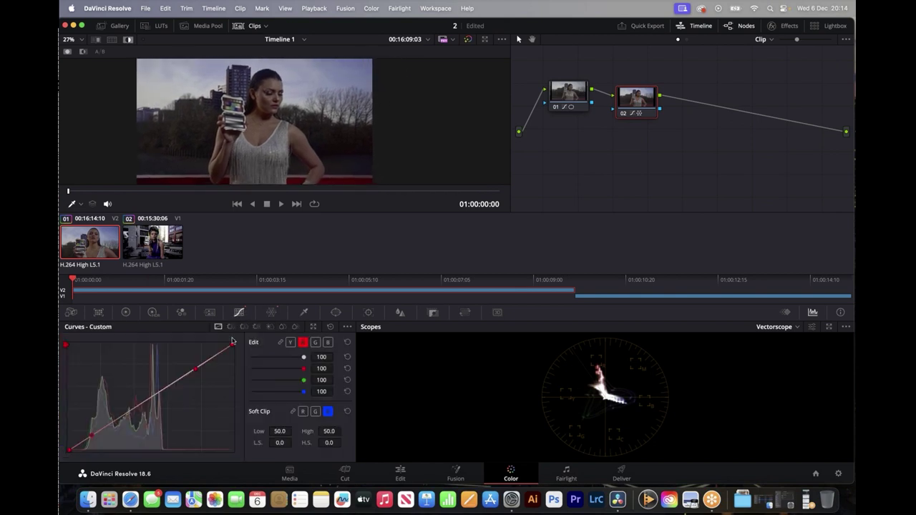
click(290, 343)
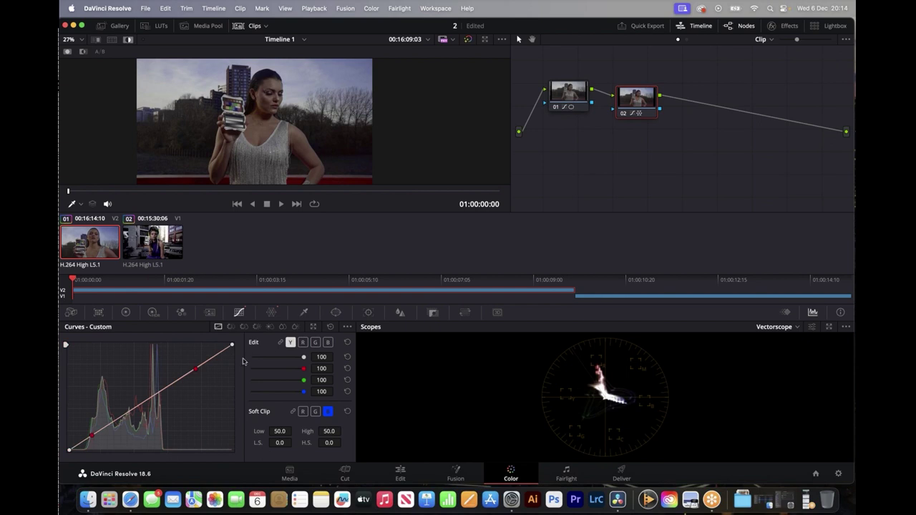
drag(232, 345, 199, 345)
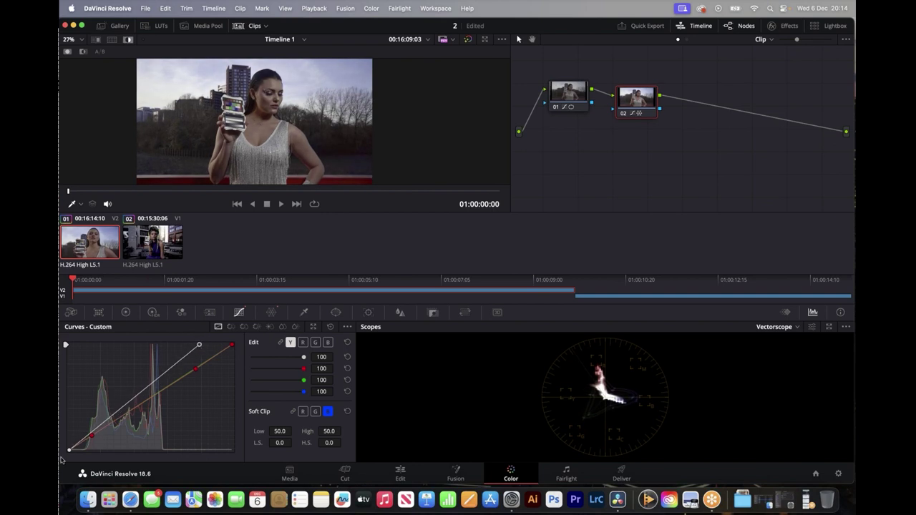
mouse_move(70, 450)
mouse_down()
mouse_move(81, 446)
mouse_move(73, 451)
mouse_up()
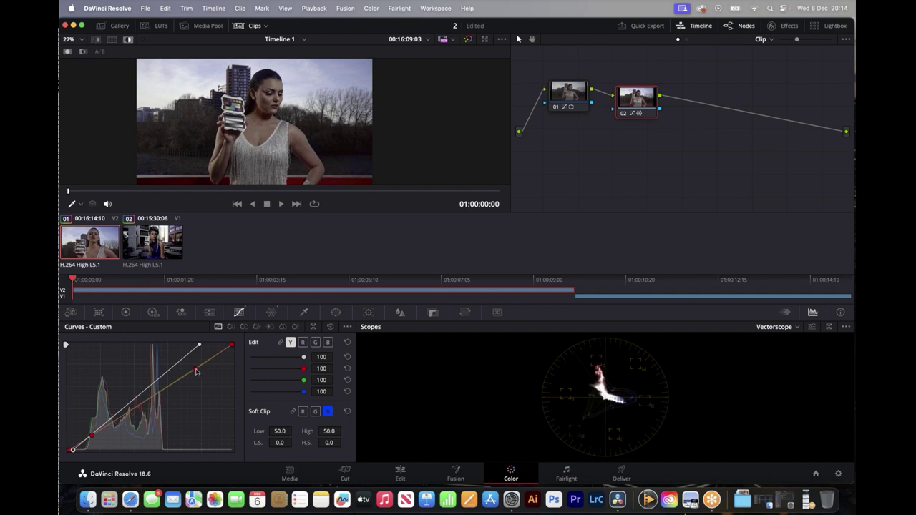
Soften the luma curve against the chart's grey patches, easing the white point partway back out and the black point closer to its corner
scroll(233, 113, up, 5)
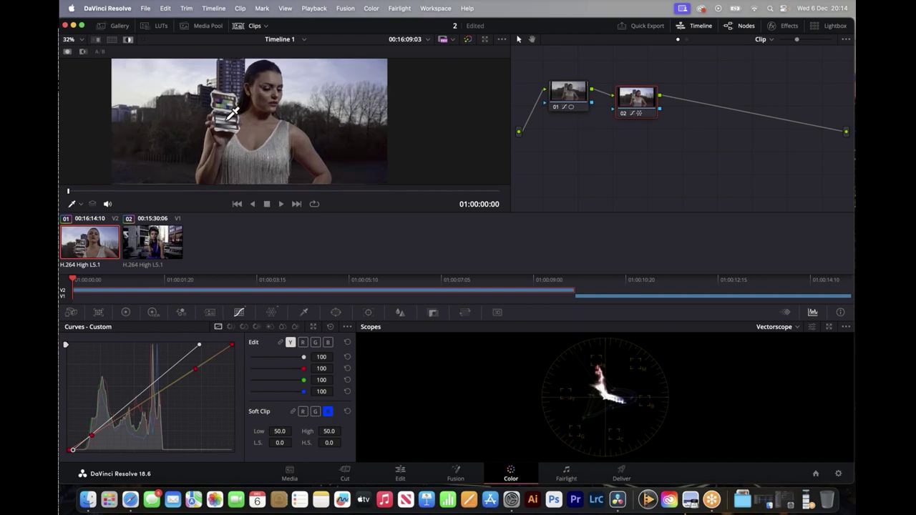
scroll(233, 113, left, 5)
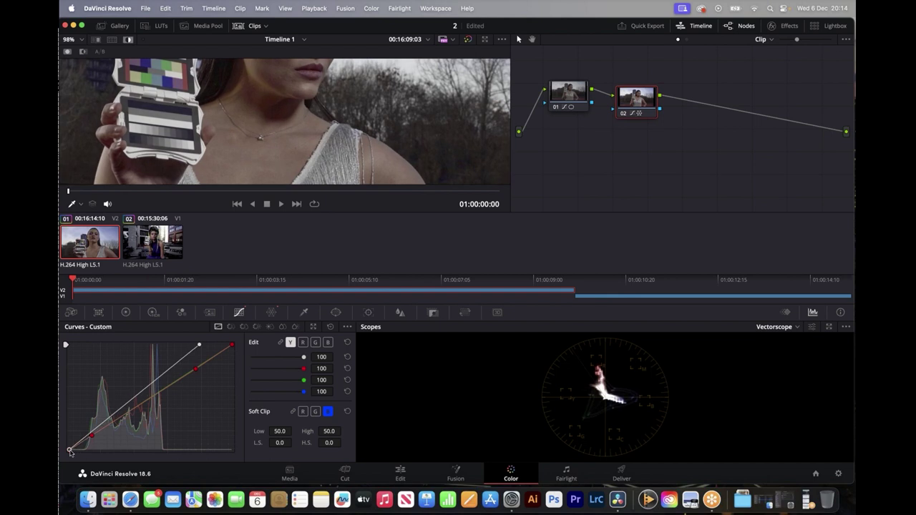
drag(199, 346, 211, 349)
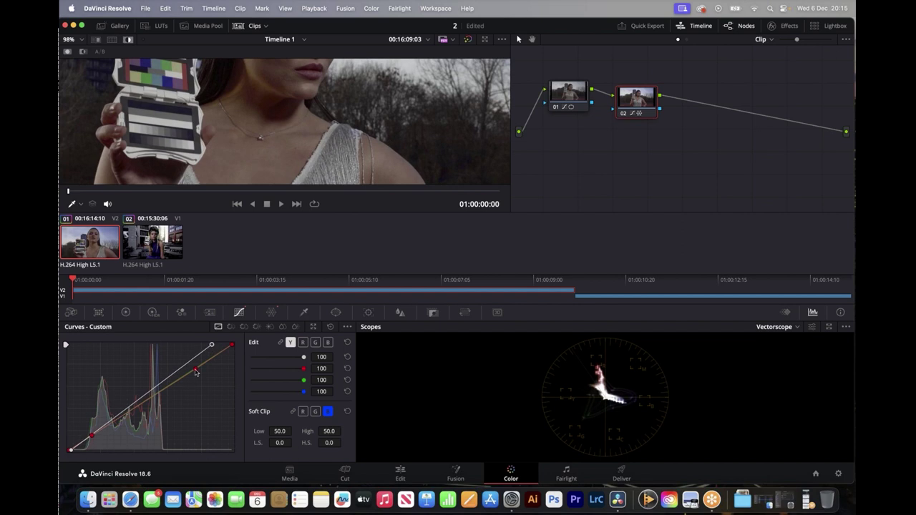
drag(213, 345, 210, 346)
scroll(265, 121, down, 5)
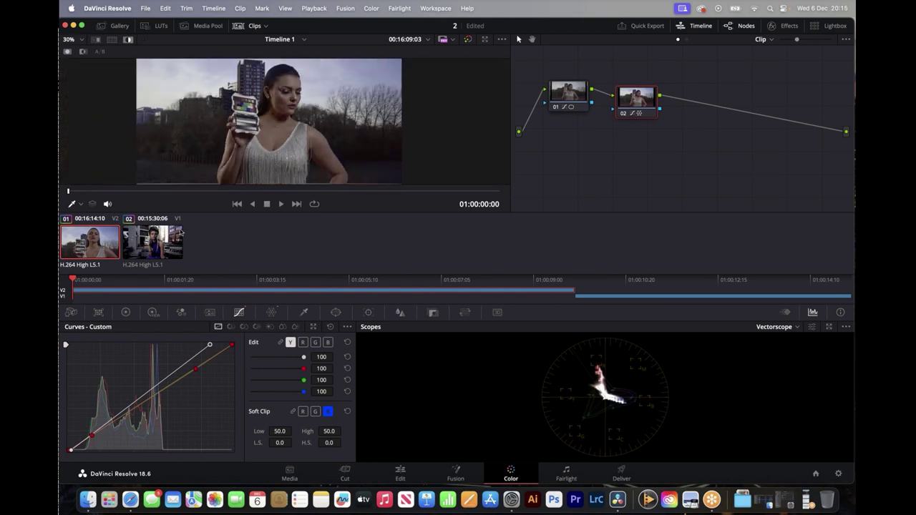
Switch to the second clip and turn off node 02's pen window so its correction covers the whole frame
click(174, 237)
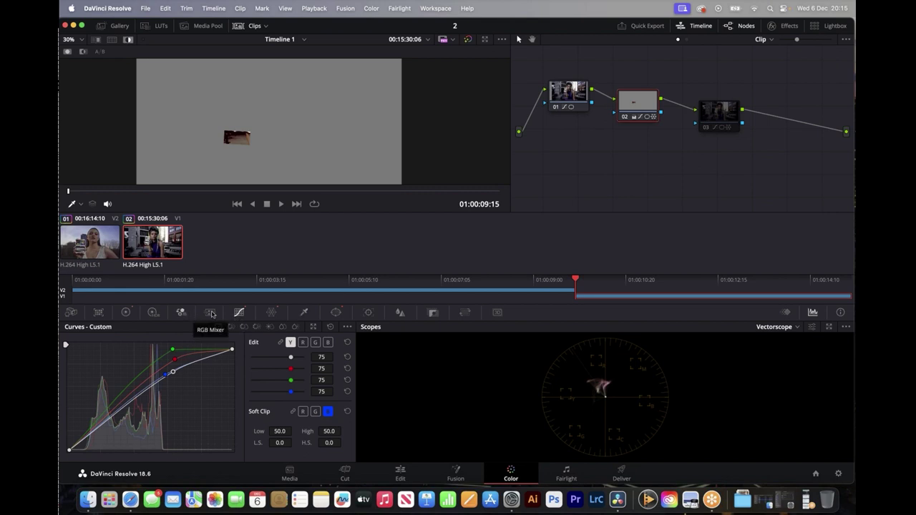
click(336, 312)
click(79, 426)
click(79, 426)
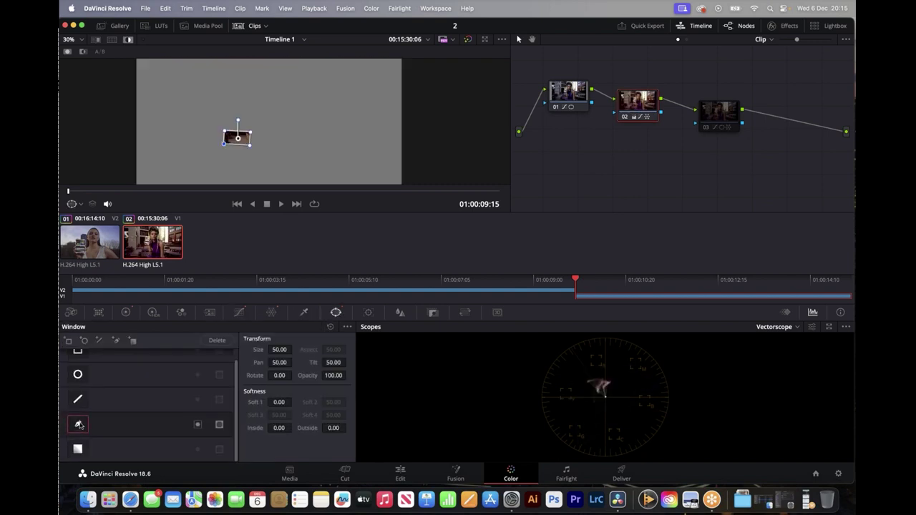
click(79, 424)
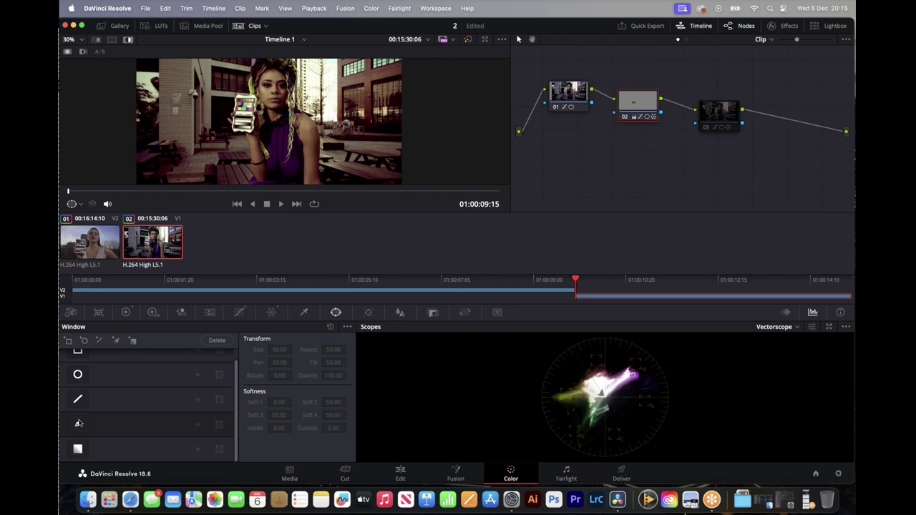
Turn node 02's pen window back on and try pulling its upper-right corner outward
click(79, 424)
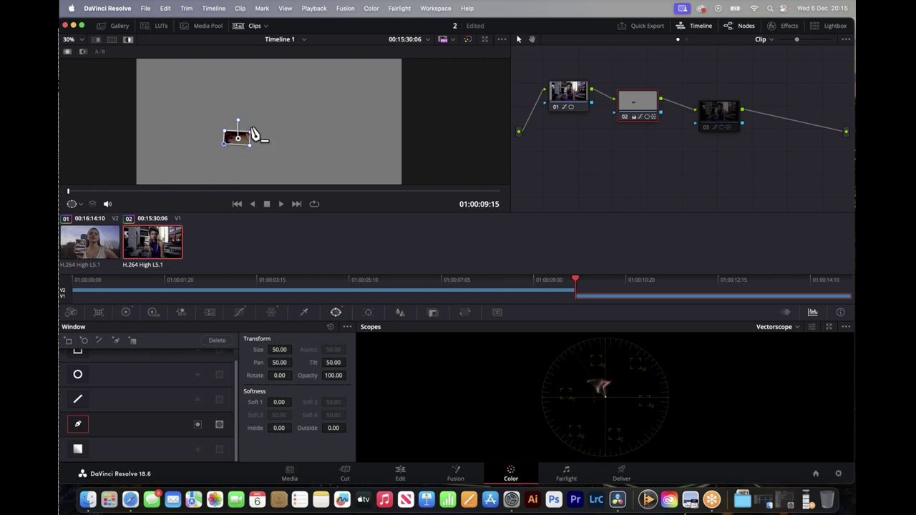
click(295, 91)
drag(297, 91, 259, 129)
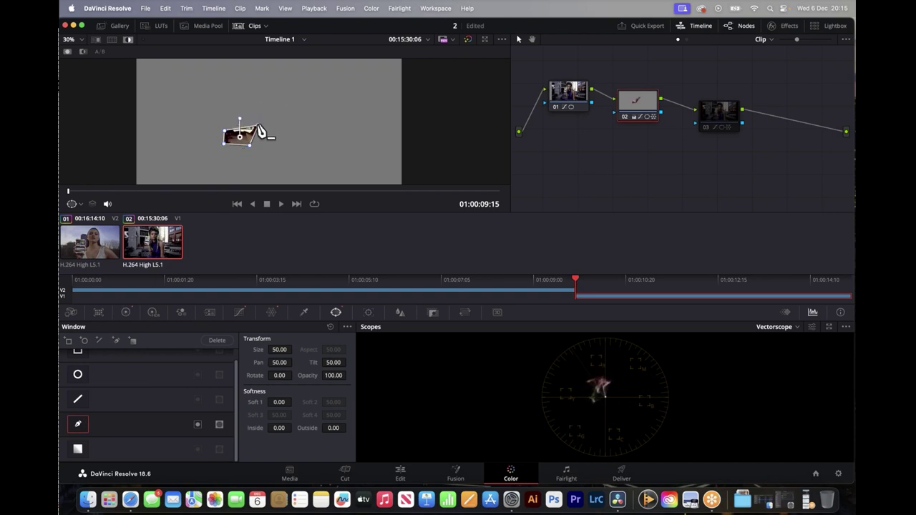
click(260, 131)
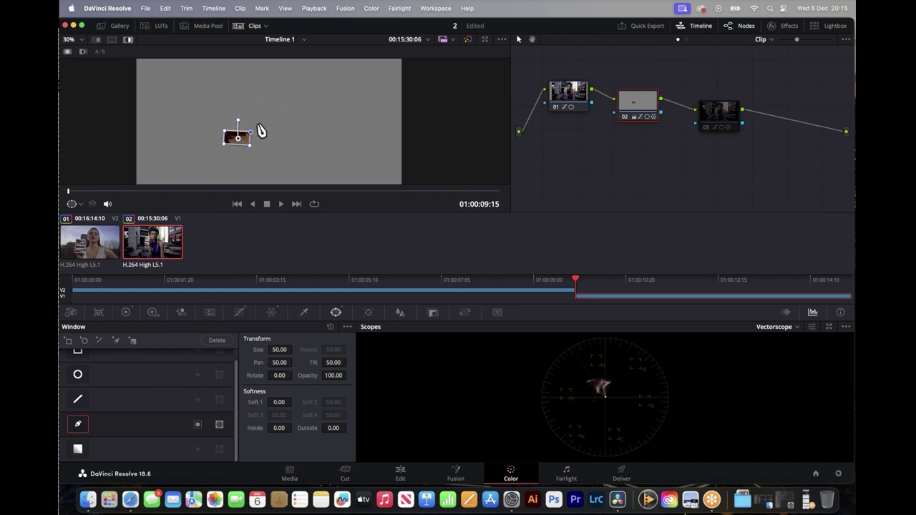
Return to the first clip and import C0016.MP4 from the datacolor footage folder into the media pool
click(112, 229)
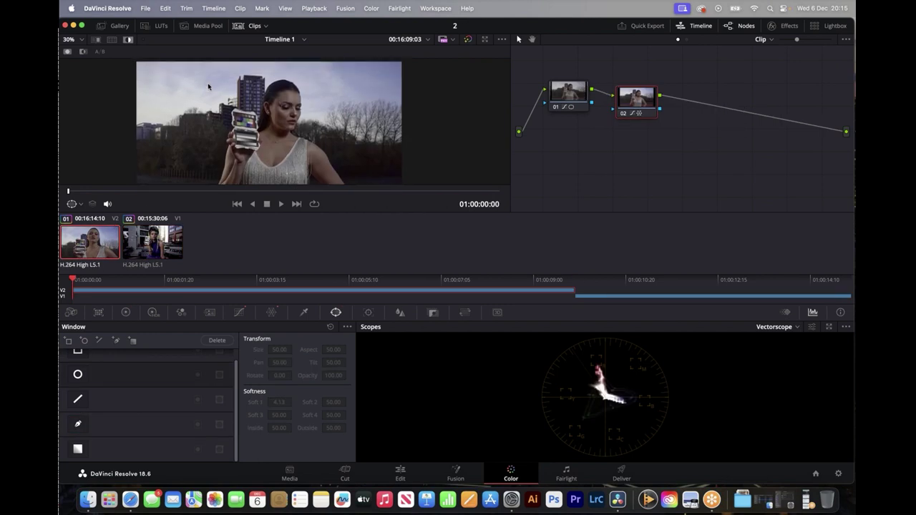
click(289, 473)
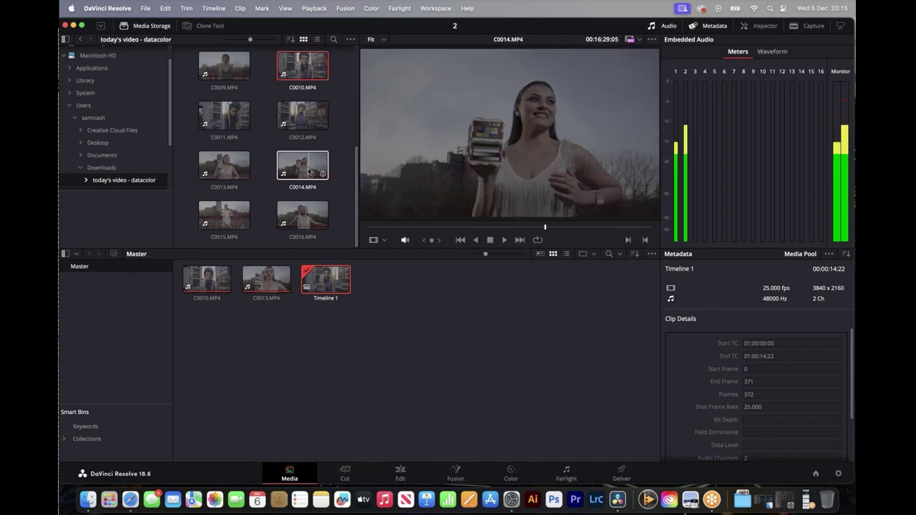
click(292, 219)
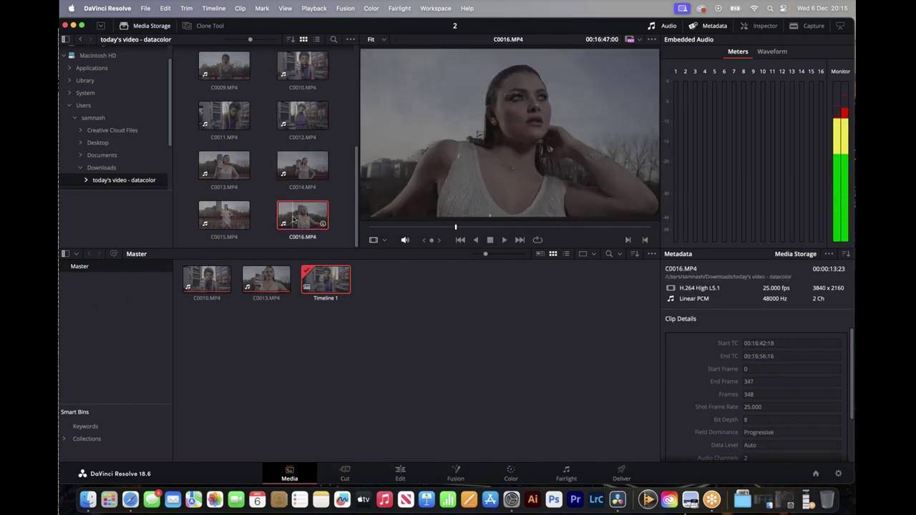
drag(295, 218, 395, 300)
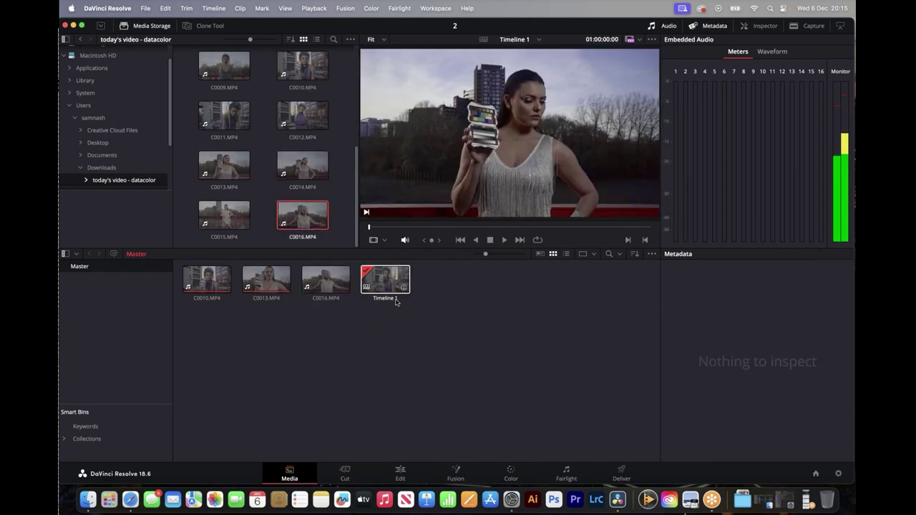
click(393, 298)
click(375, 332)
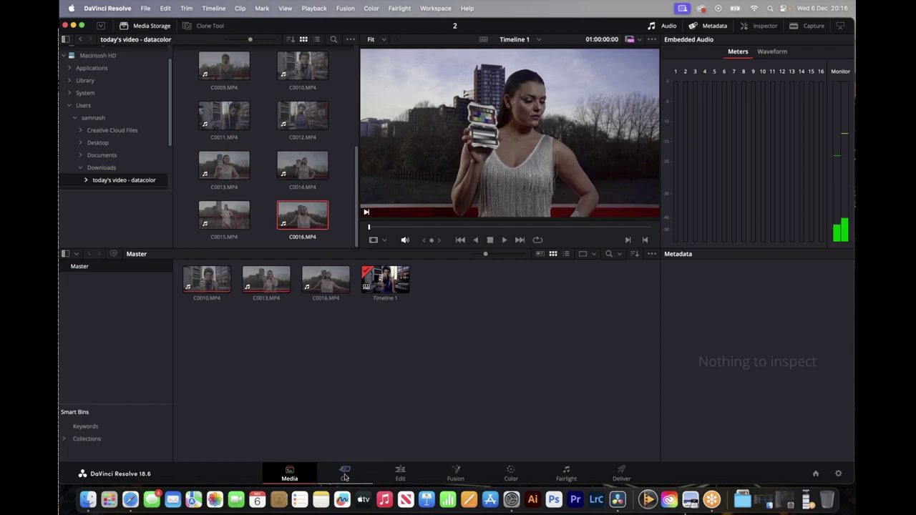
Place C0016.MP4 on a new third video track at the start of the timeline in the Cut page and play through it
click(344, 475)
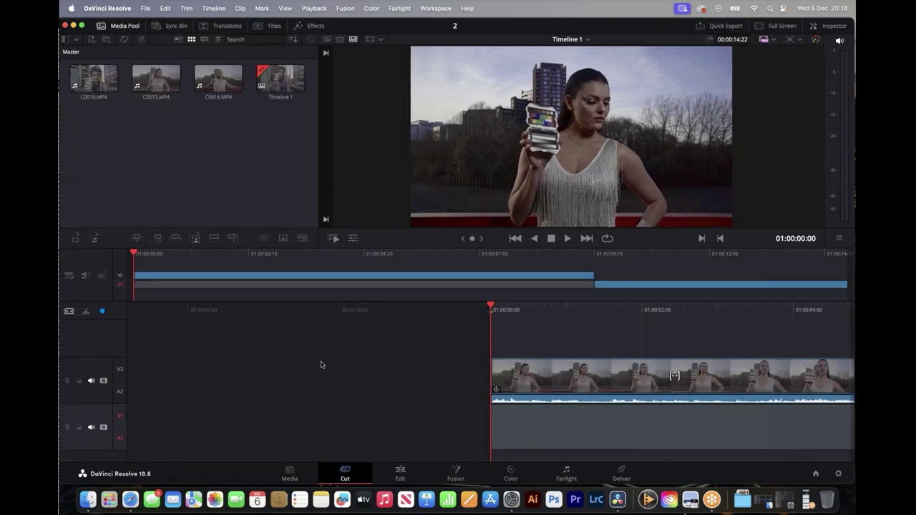
click(280, 77)
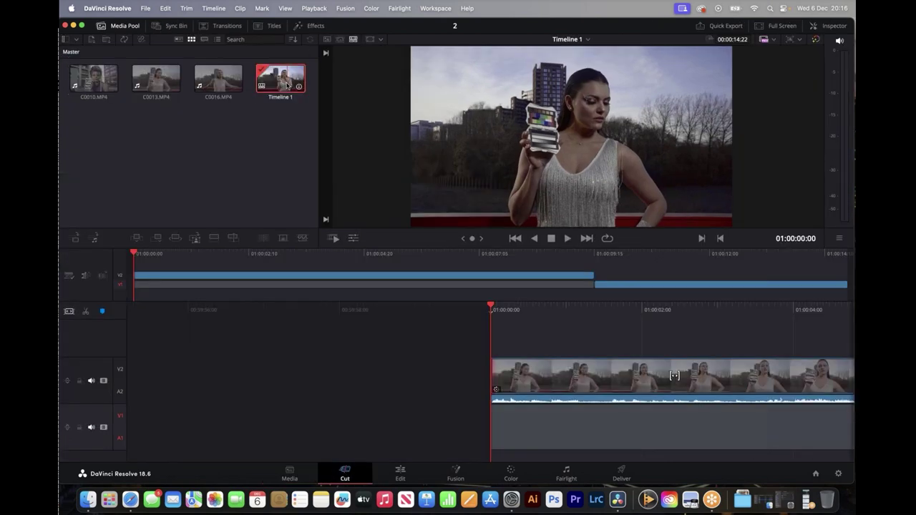
drag(224, 81, 491, 329)
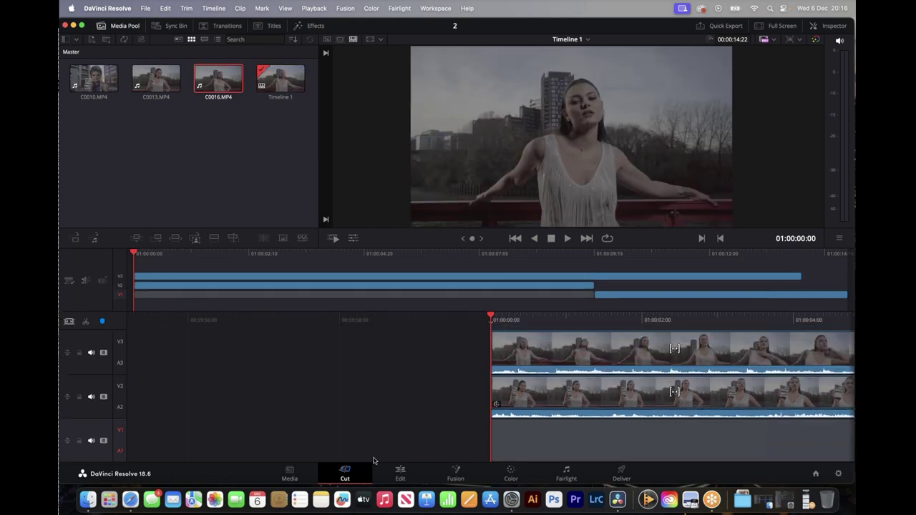
key(space)
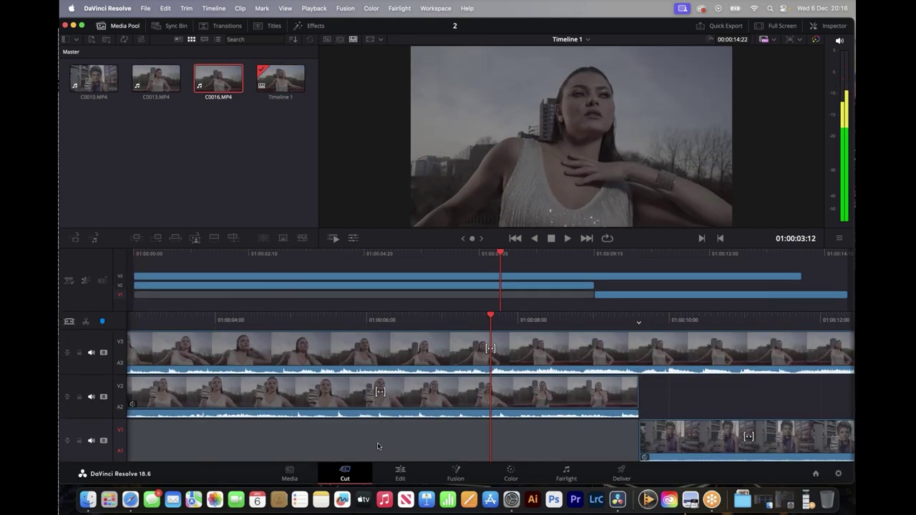
key(space)
Shorten the C0013 chart clip to end at 01:00:08:15 and move C0016.MP4 to start at that cut, scrubbing across it to compare
click(535, 350)
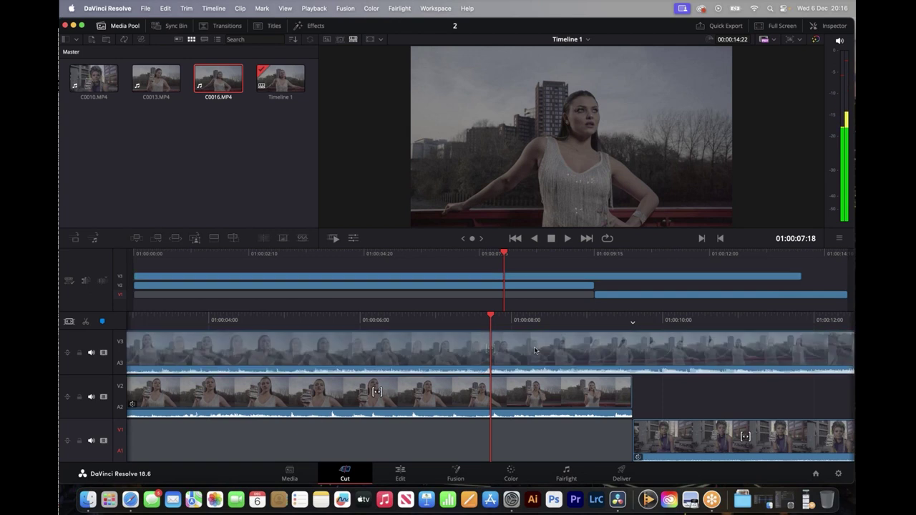
drag(535, 350, 630, 370)
drag(541, 387, 556, 384)
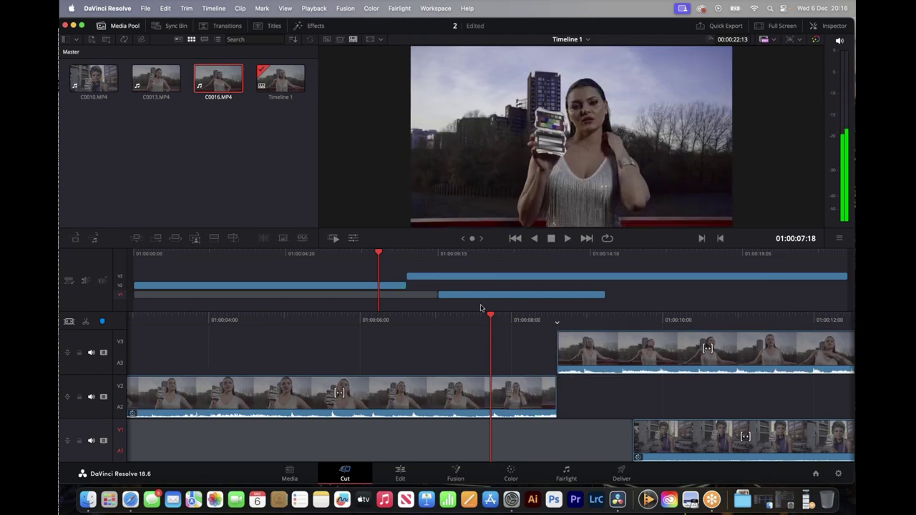
drag(487, 311, 421, 331)
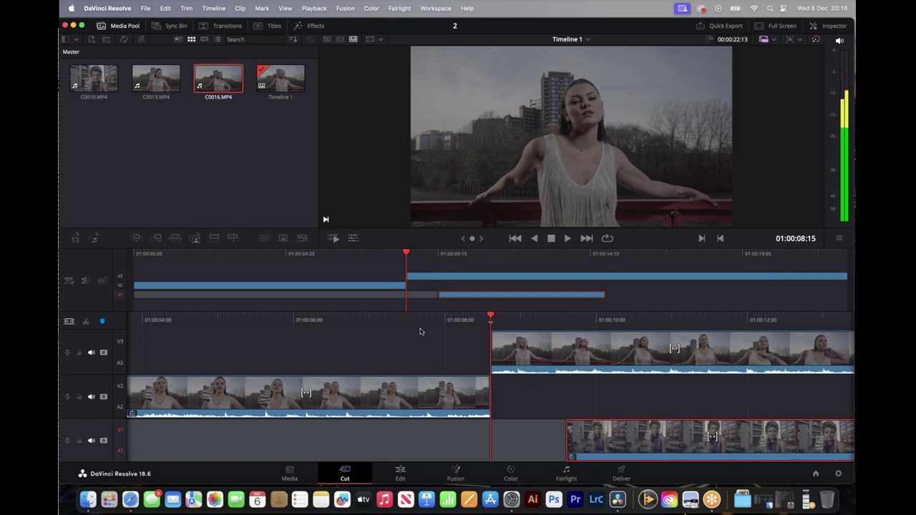
mouse_move(494, 313)
mouse_down()
mouse_move(462, 312)
mouse_move(546, 307)
mouse_move(487, 305)
mouse_move(485, 313)
mouse_move(501, 305)
mouse_up()
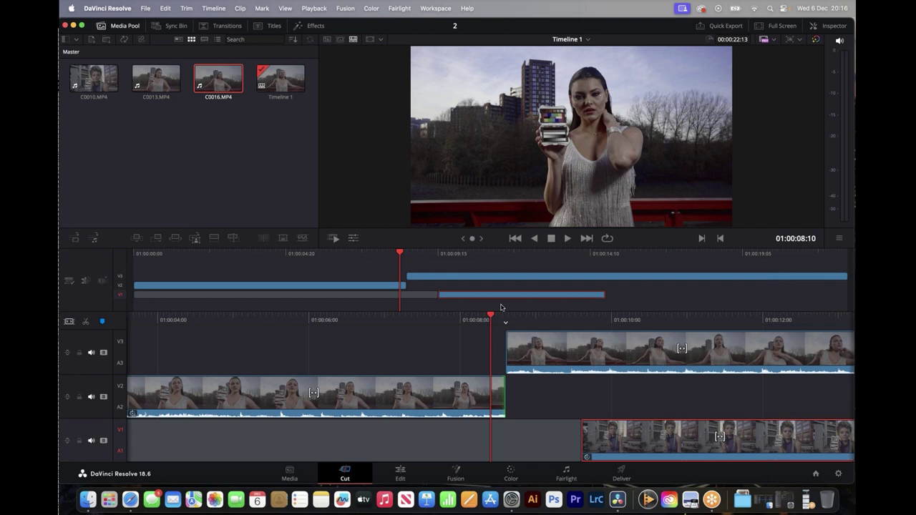
Check the clip commands of the corrected chart clip and of C0016.MP4 for a way to copy the grade
right_click(452, 390)
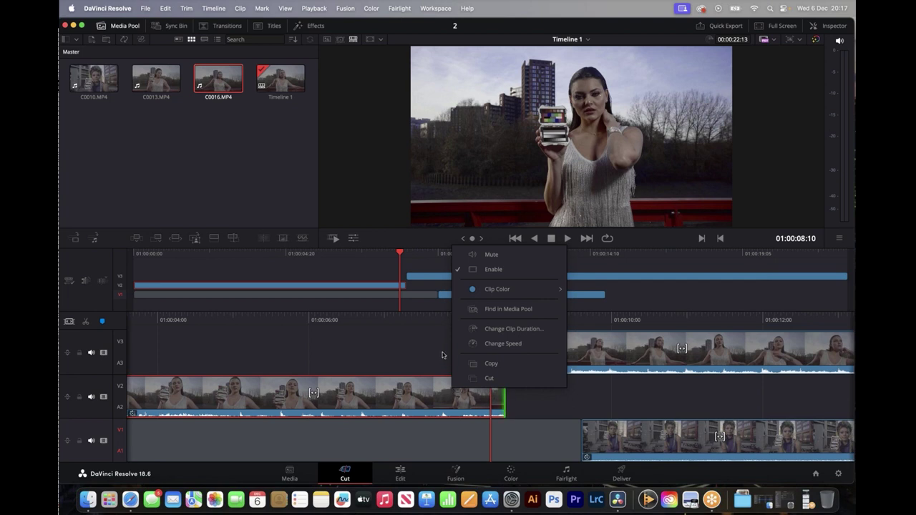
click(449, 390)
right_click(565, 346)
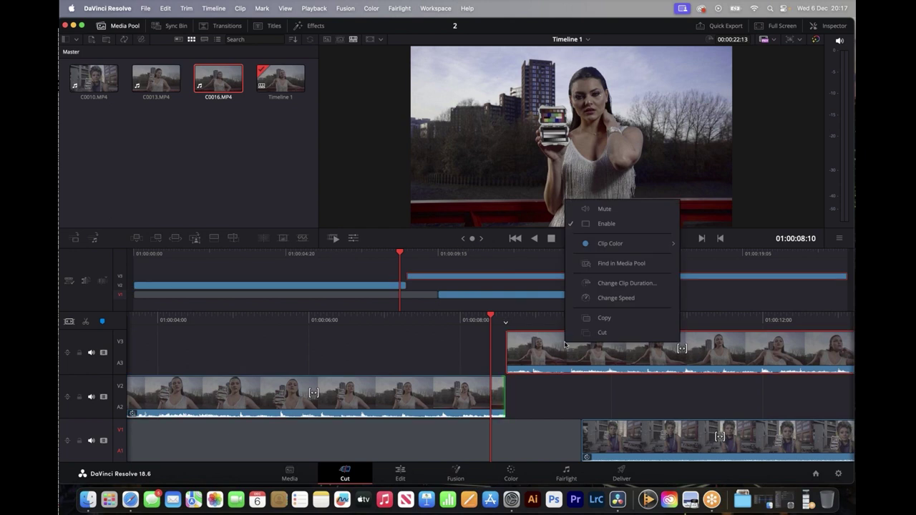
click(483, 356)
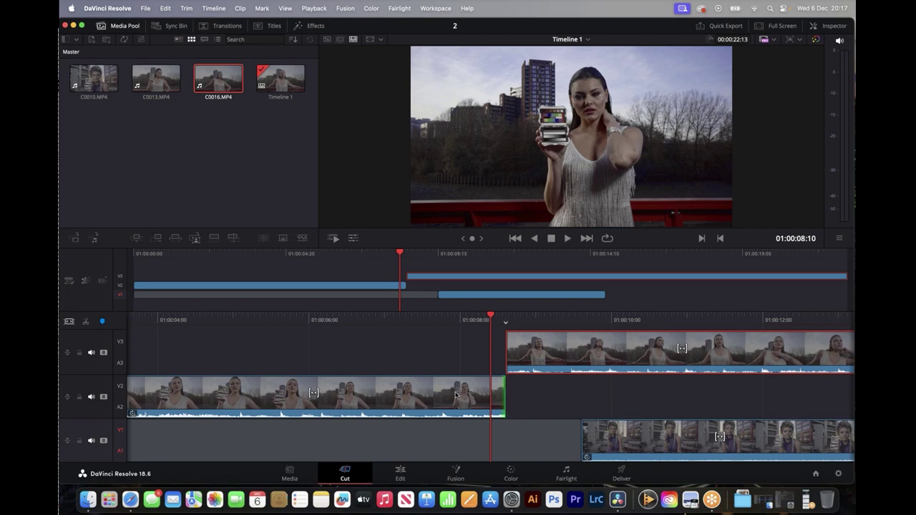
right_click(472, 395)
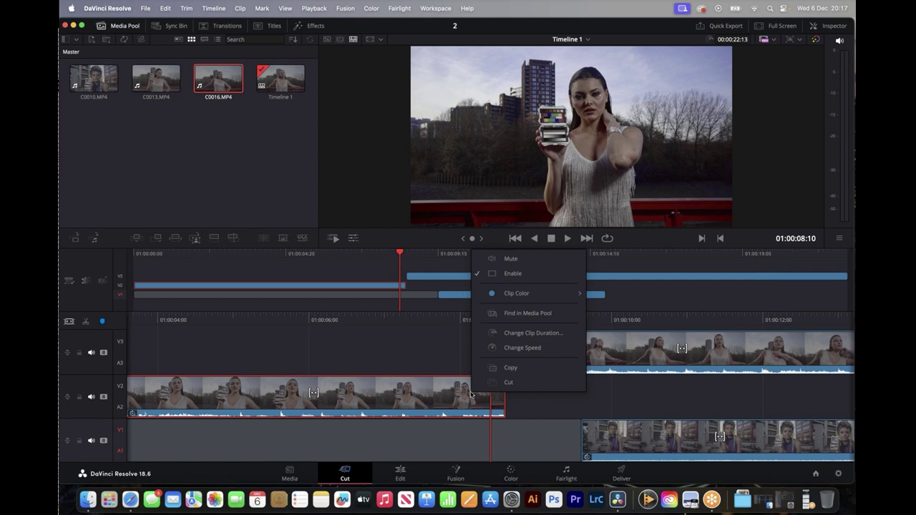
click(484, 368)
click(533, 349)
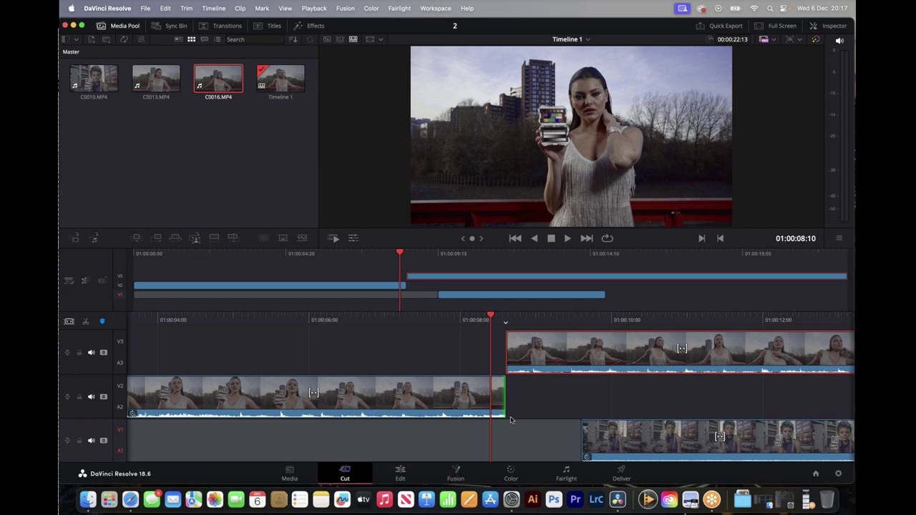
Move the C0010.MP4 clip about three seconds later on the lowest video track
click(600, 438)
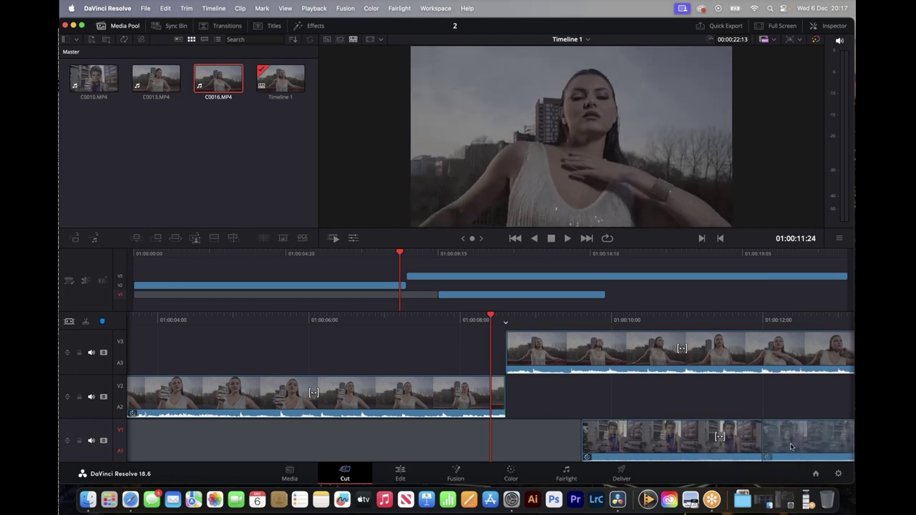
Import C0008.MP4, the shot with the colour chart held against the sky, into the media pool
click(289, 474)
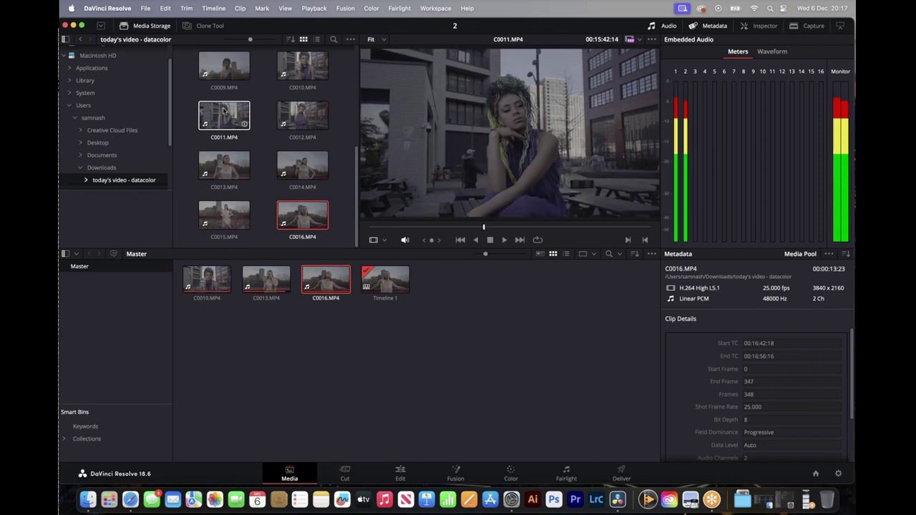
scroll(224, 111, up, 1)
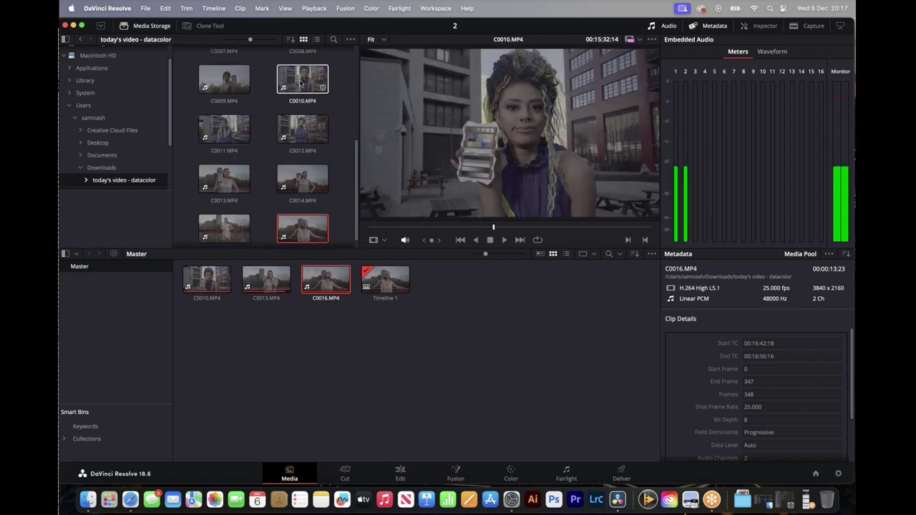
scroll(301, 130, up, 4)
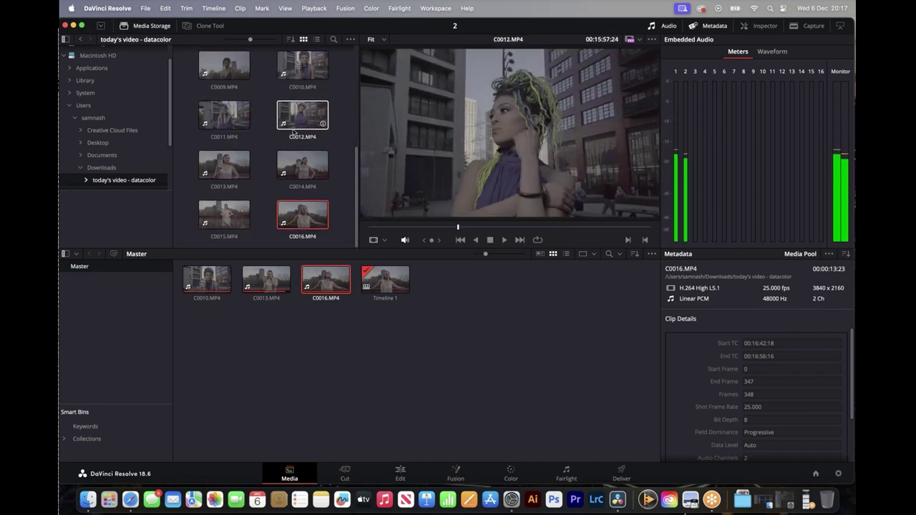
scroll(299, 118, up, 3)
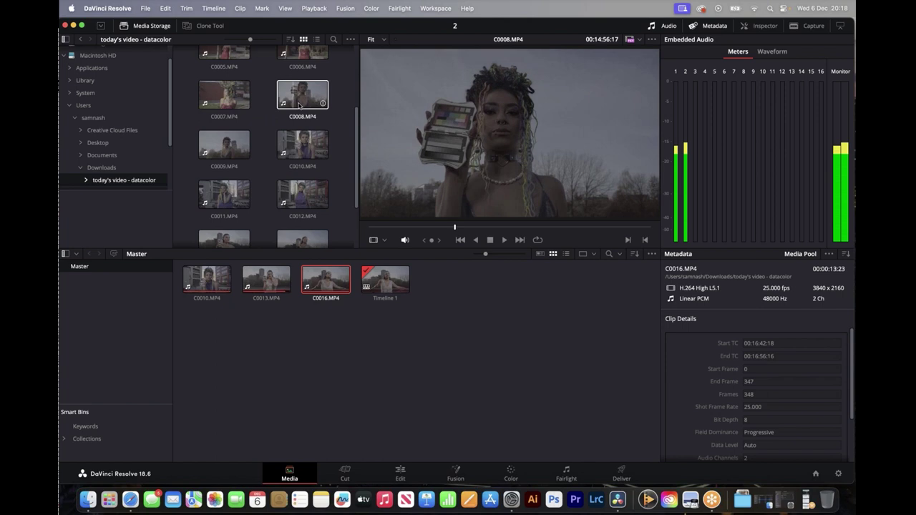
drag(306, 104, 448, 297)
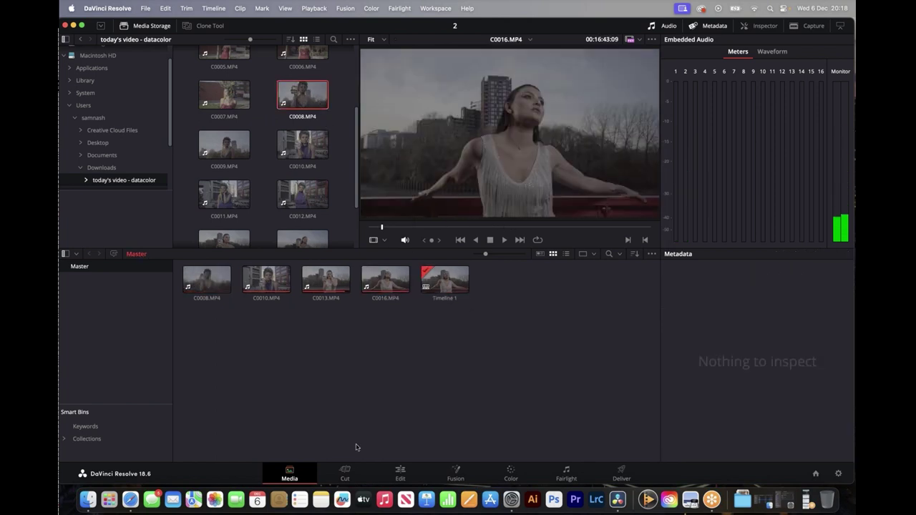
Add C0008.MP4 to Video 2 in the Edit page, starting where C0016.MP4 ends, and scrub around the join
click(354, 477)
click(387, 476)
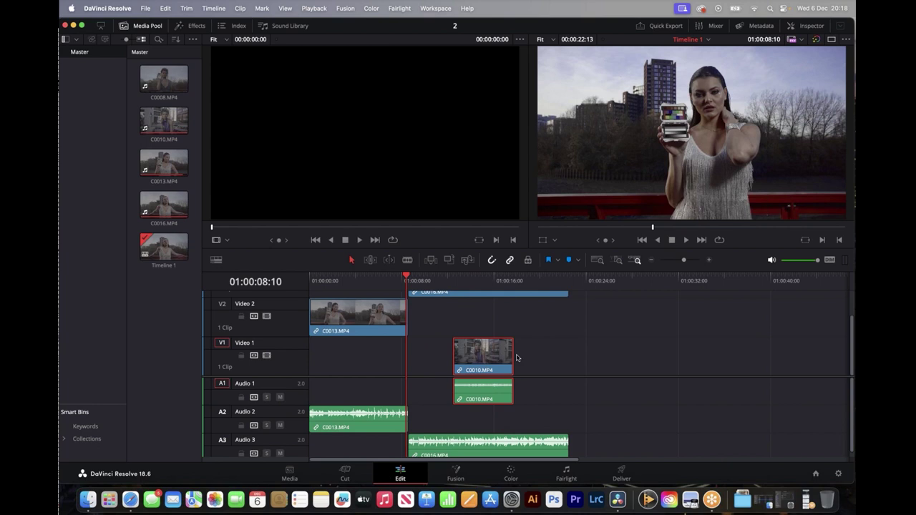
click(393, 281)
drag(410, 276, 466, 280)
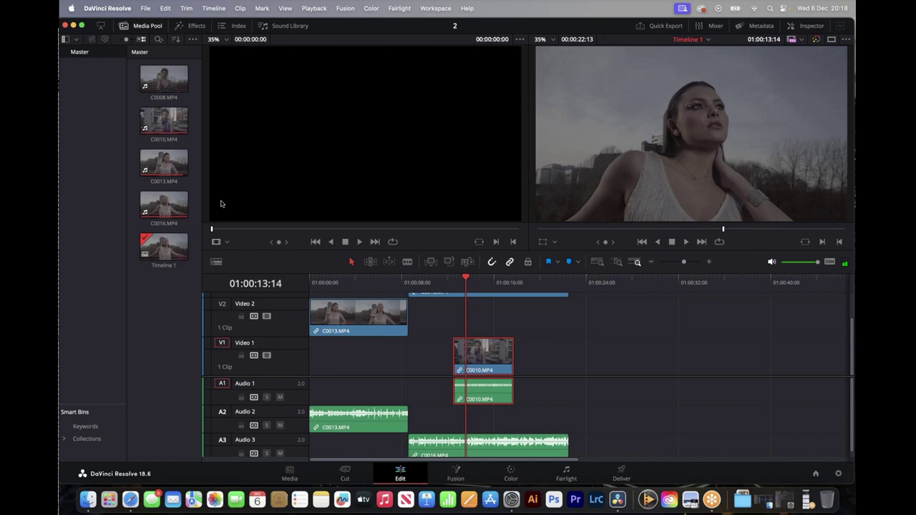
drag(164, 79, 569, 320)
drag(570, 281, 623, 289)
drag(608, 288, 555, 288)
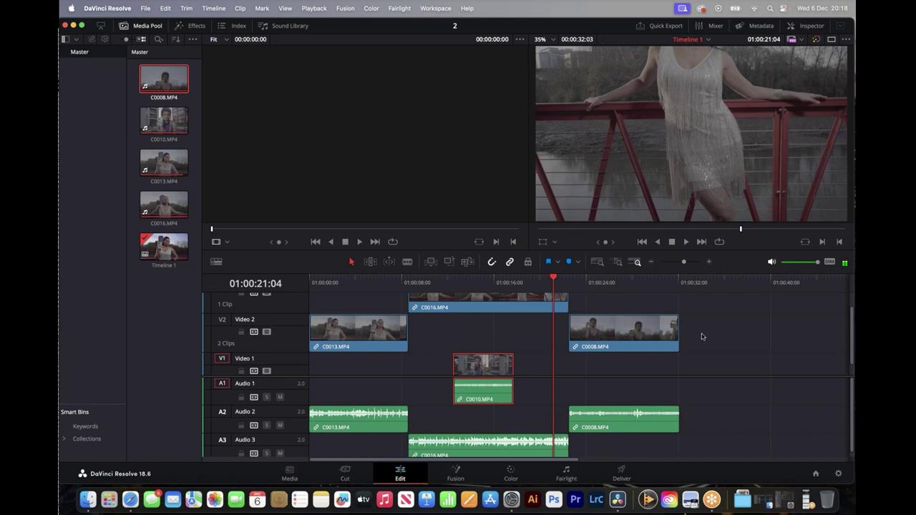
Apply Auto Color to the C0008.MP4 clip on Video 2 with the playhead at 01:00:23:19, on the held chart
scroll(701, 335, up, 2)
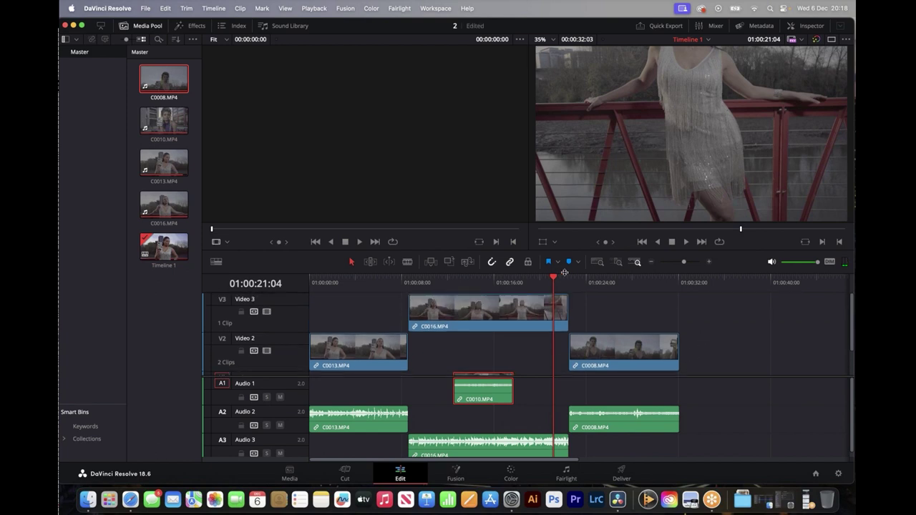
scroll(615, 181, up, 3)
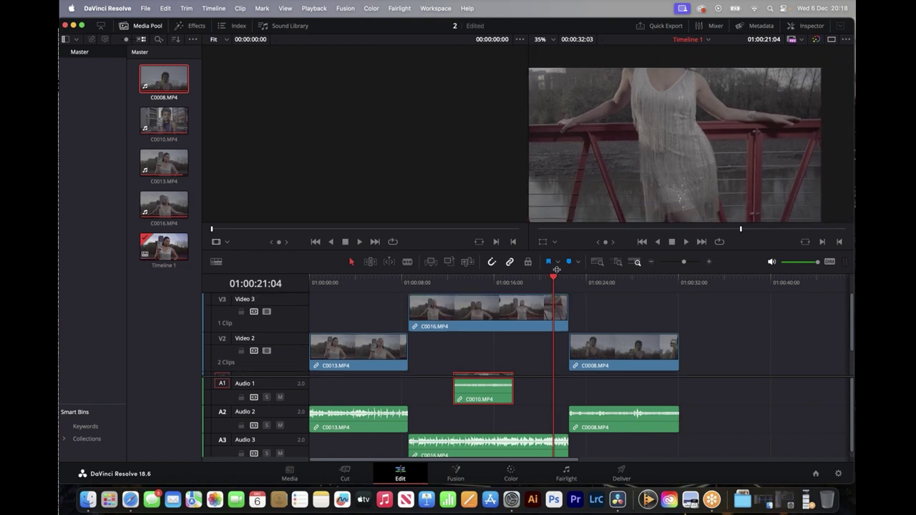
drag(554, 277, 583, 278)
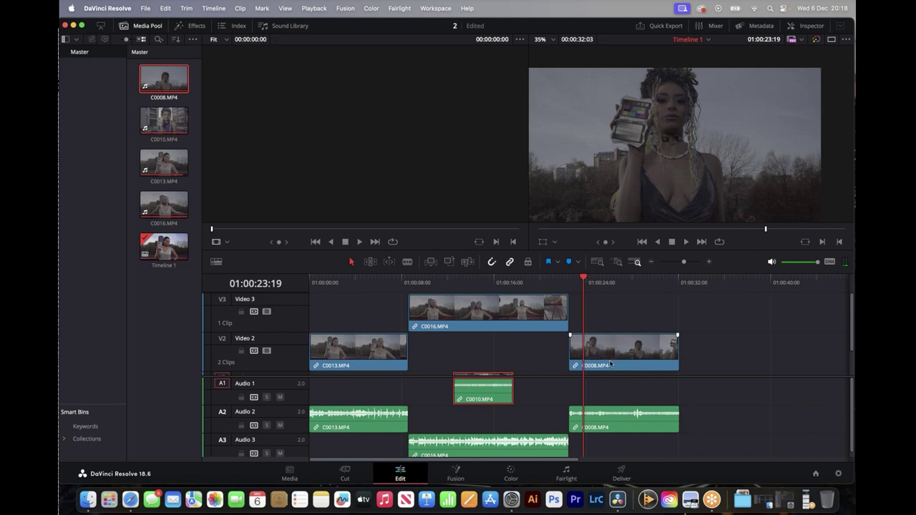
click(652, 355)
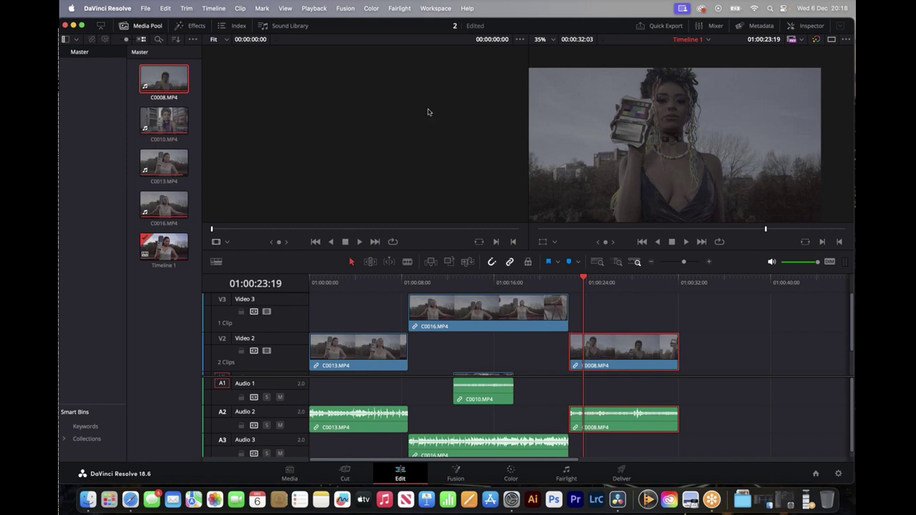
click(372, 8)
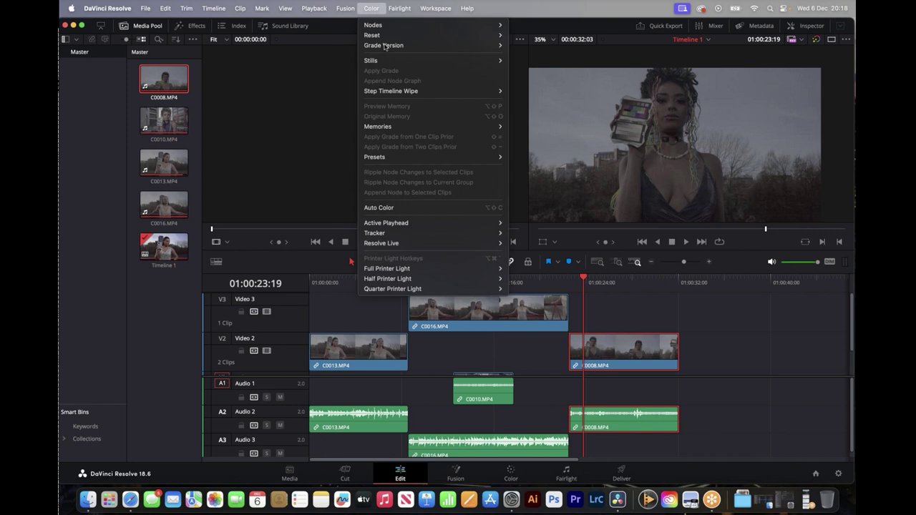
click(401, 207)
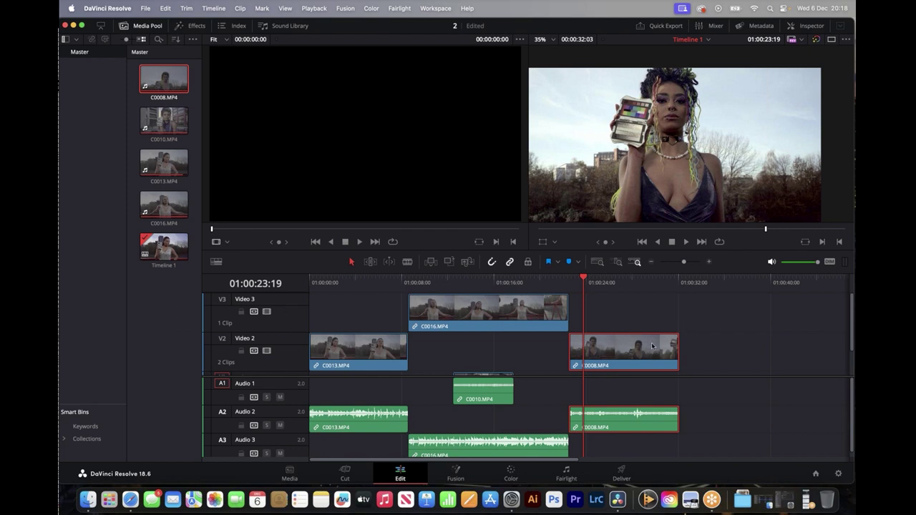
Open the corrected C0008.MP4 clip in the Color page and raise the display brightness
click(511, 474)
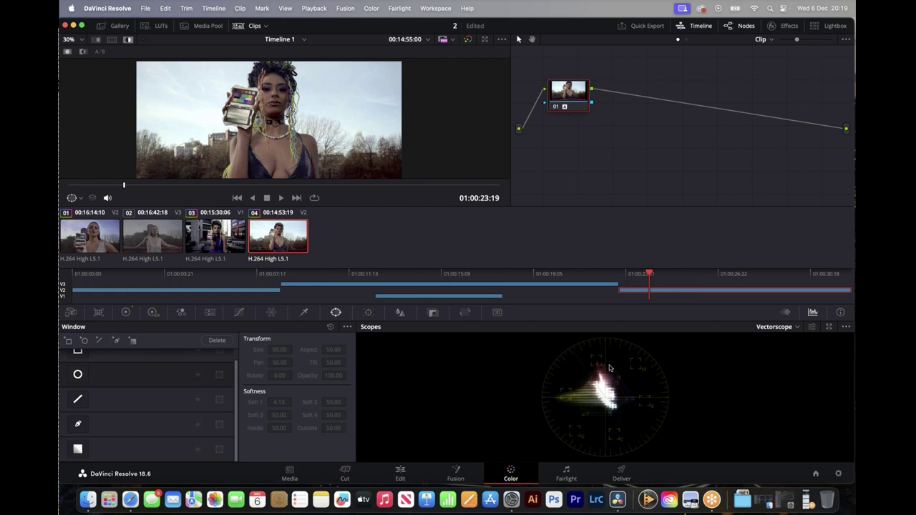
key(F2)
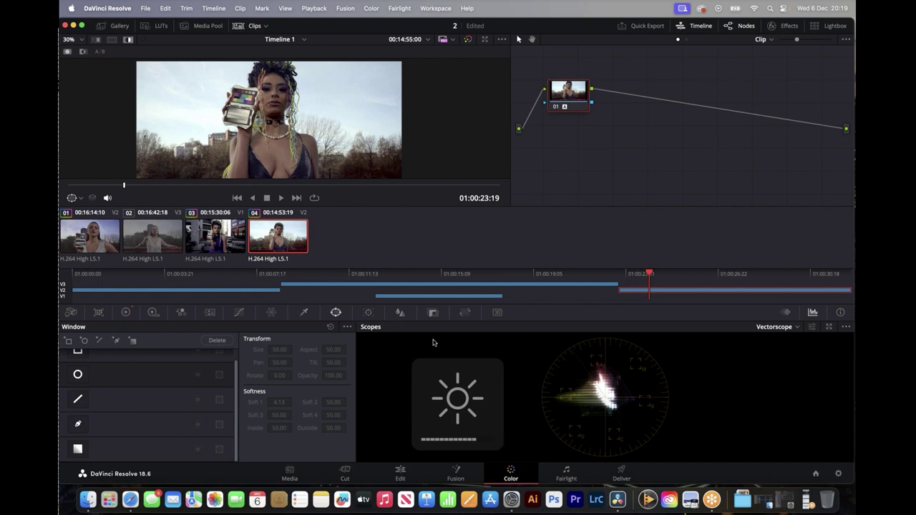
key(XF86MonBrightnessUp)
key(XF86MonBrightnessUp)
key(XF86MonBrightnessUp)
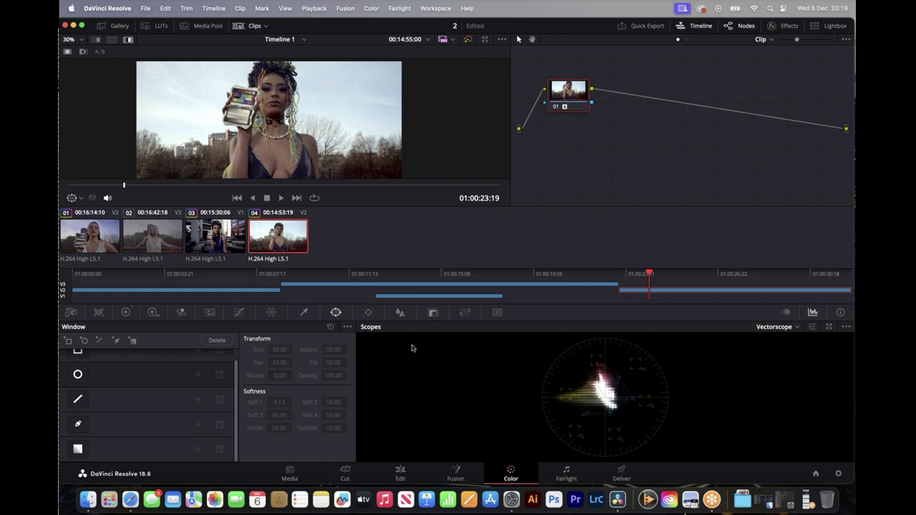
Reshape the clip's colours in the Color Warper, setting points to hue 0.52, saturation 0.73; hue 0.19, saturation 0.91; and hue 0.66, saturation 0.90
click(272, 314)
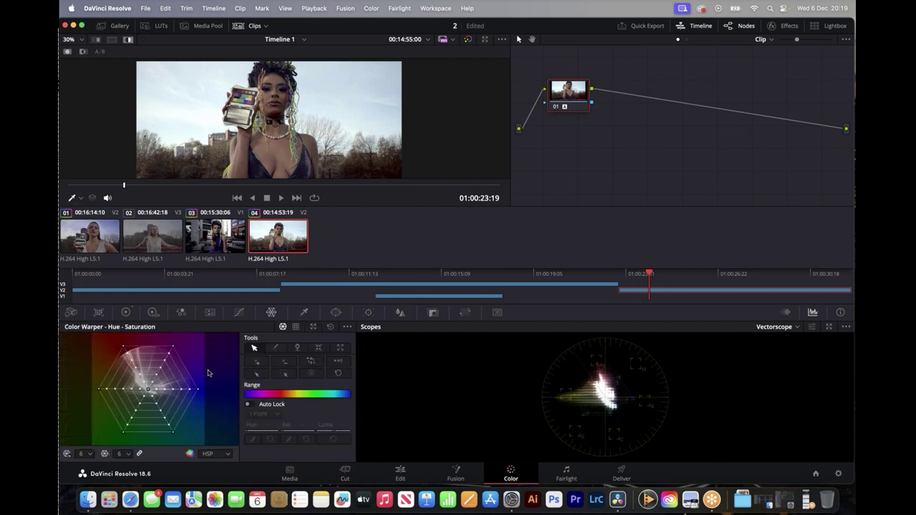
click(161, 409)
drag(161, 409, 163, 422)
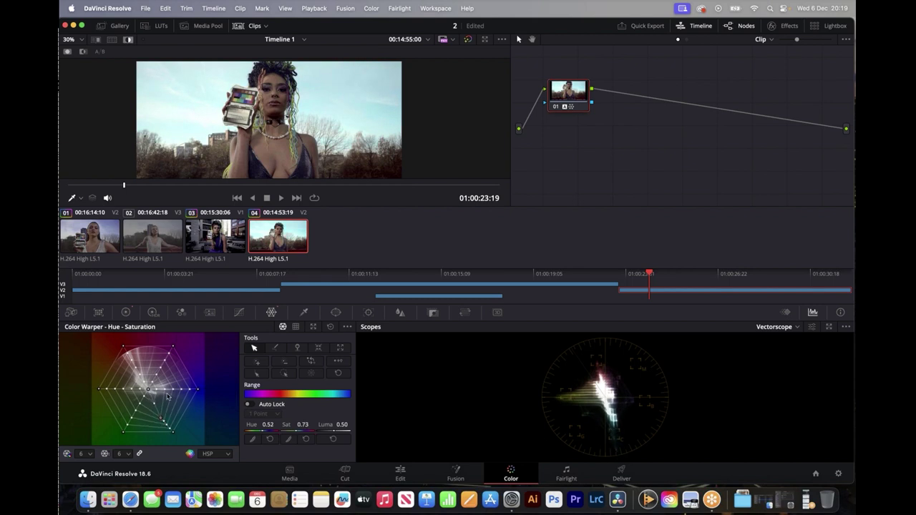
mouse_move(172, 390)
mouse_down()
mouse_move(193, 392)
mouse_move(177, 391)
mouse_move(163, 370)
mouse_move(174, 361)
mouse_up()
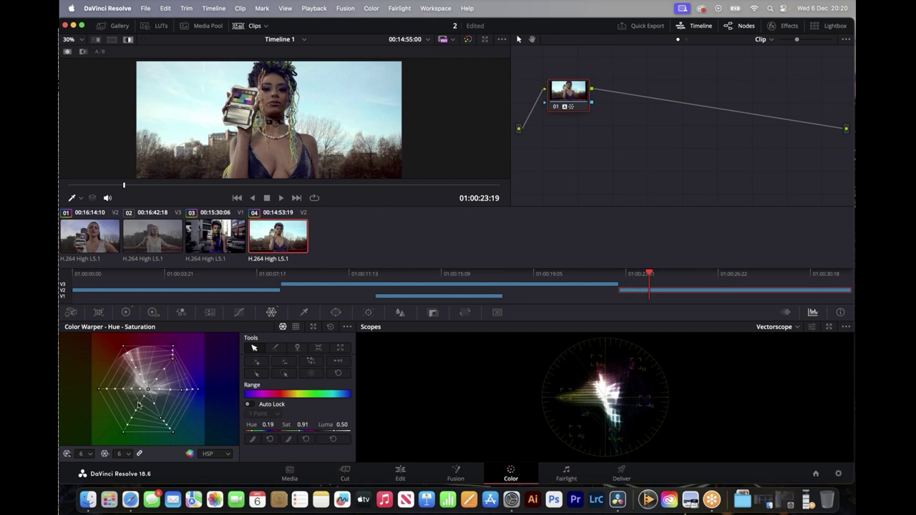
mouse_move(138, 406)
mouse_down()
mouse_move(131, 418)
mouse_move(138, 369)
mouse_move(124, 386)
mouse_up()
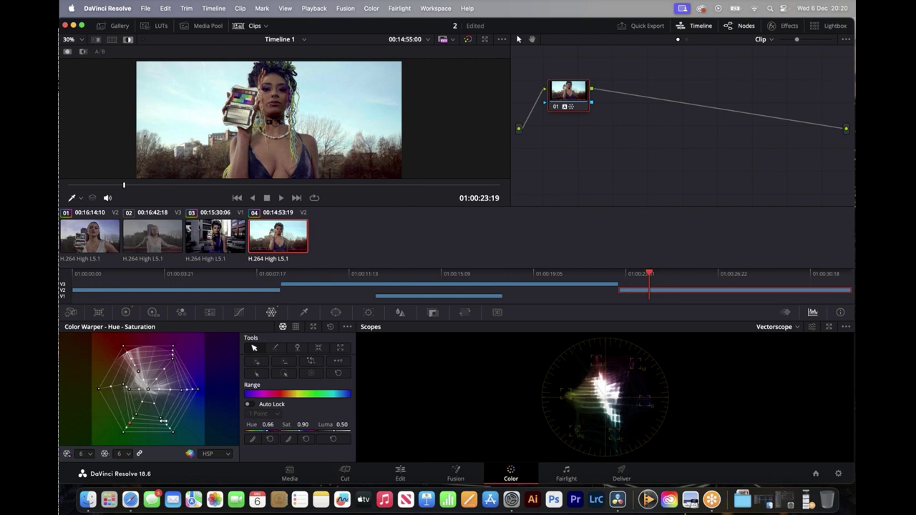
Examine the hair, sky and colour chart patches of C0008.MP4 up close in the viewer
scroll(292, 57, up, 3)
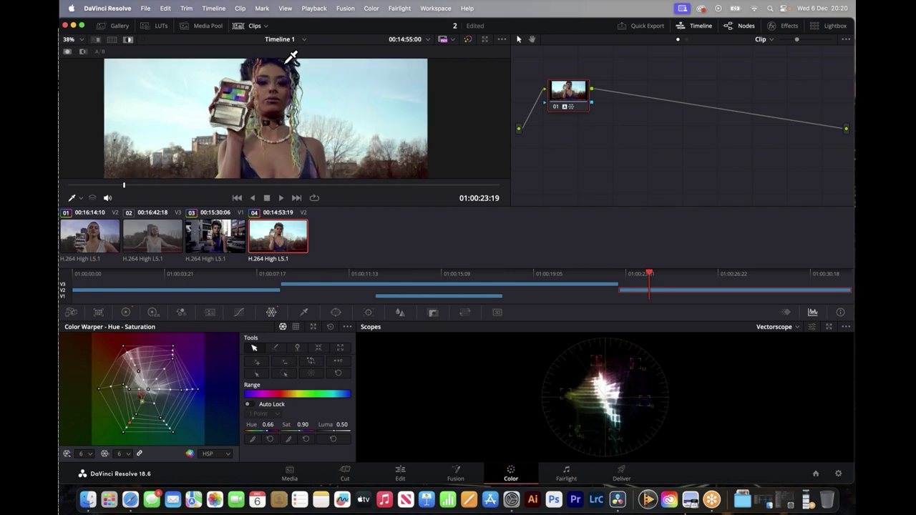
scroll(291, 57, up, 3)
scroll(308, 63, up, 3)
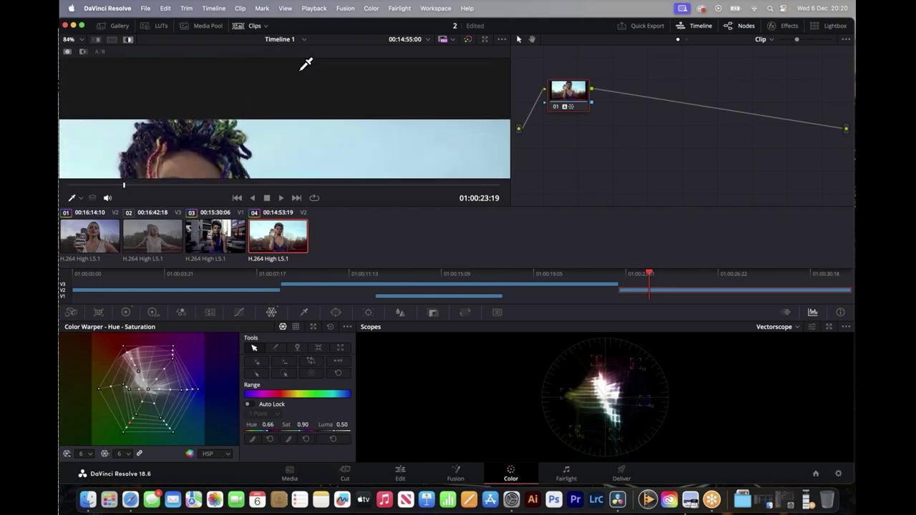
scroll(305, 63, up, 2)
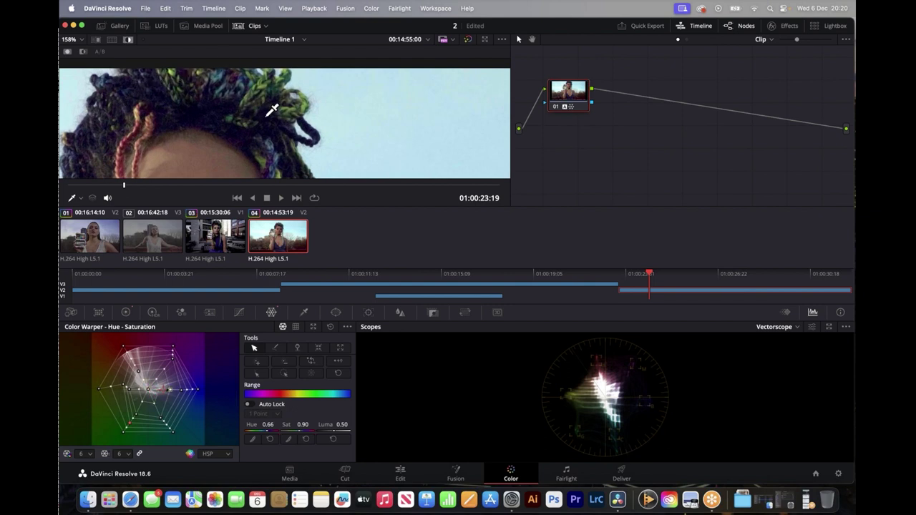
scroll(169, 106, down, 3)
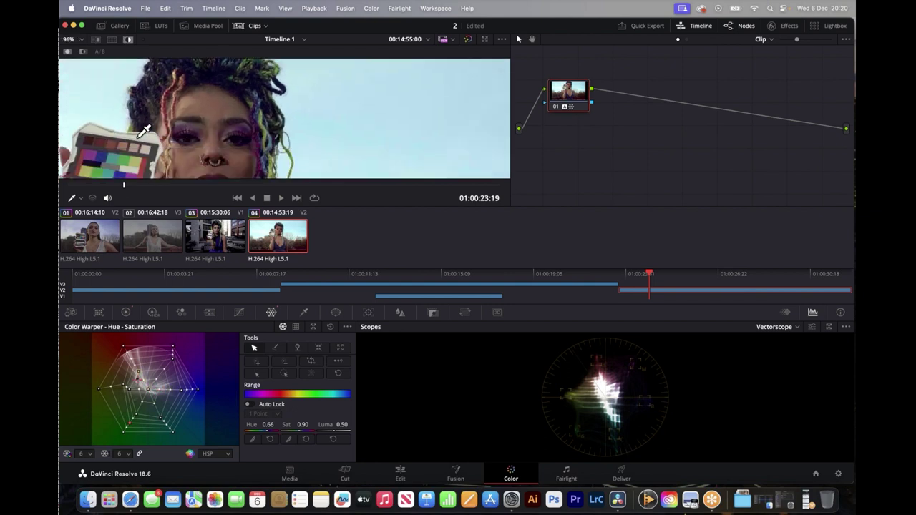
scroll(144, 130, up, 3)
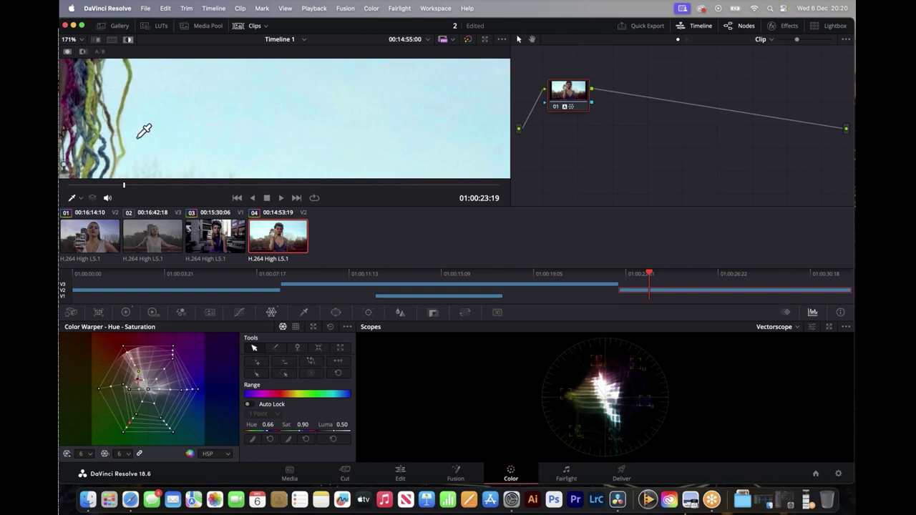
scroll(92, 96, down, 2)
scroll(82, 86, down, 2)
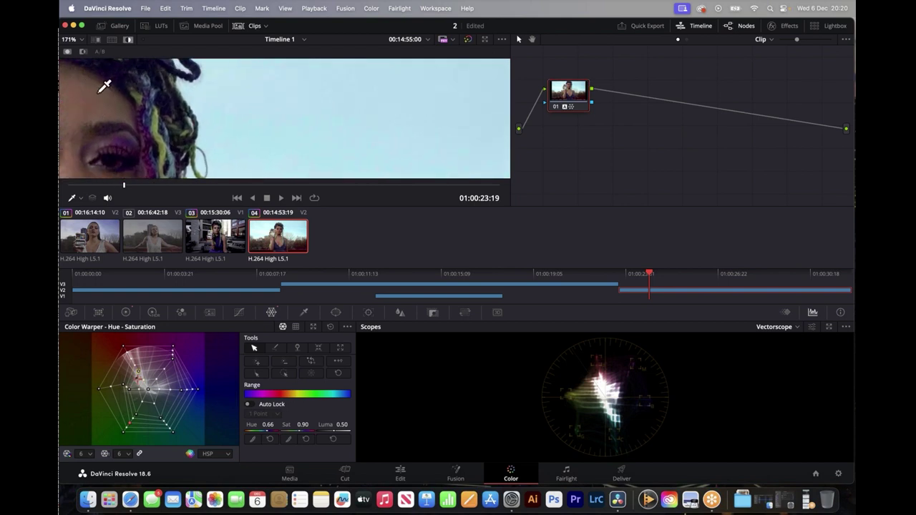
scroll(132, 77, down, 5)
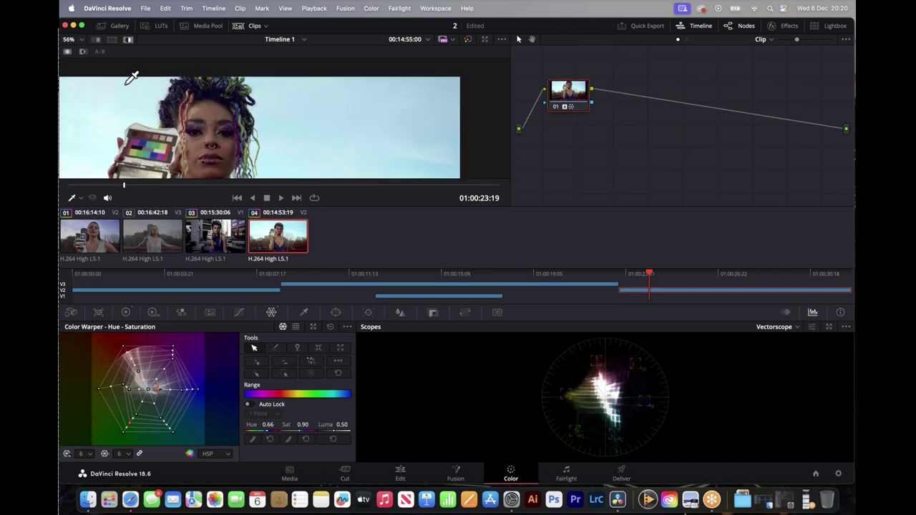
scroll(132, 77, up, 4)
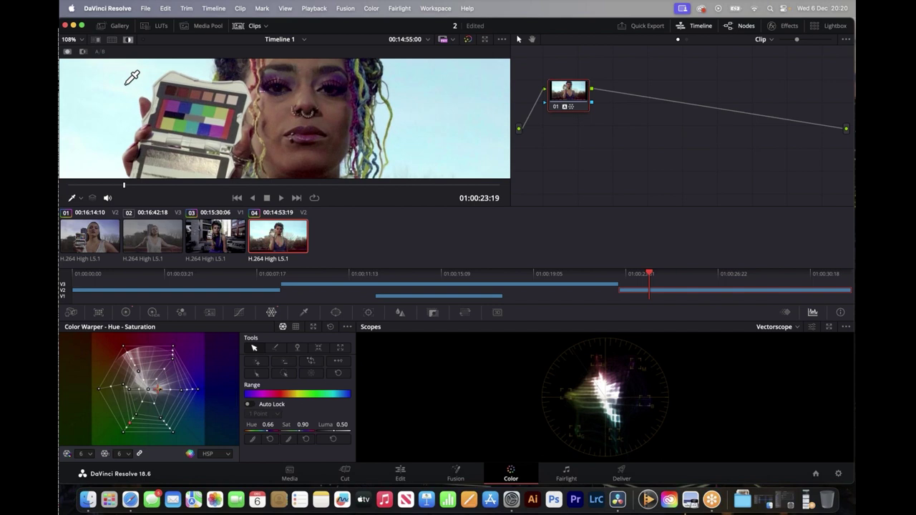
scroll(132, 77, left, 5)
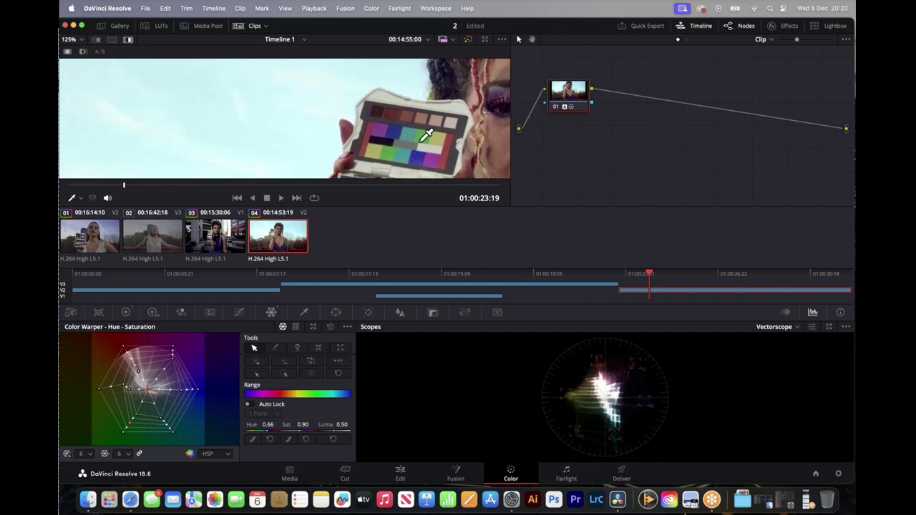
scroll(427, 135, up, 1)
scroll(426, 135, up, 2)
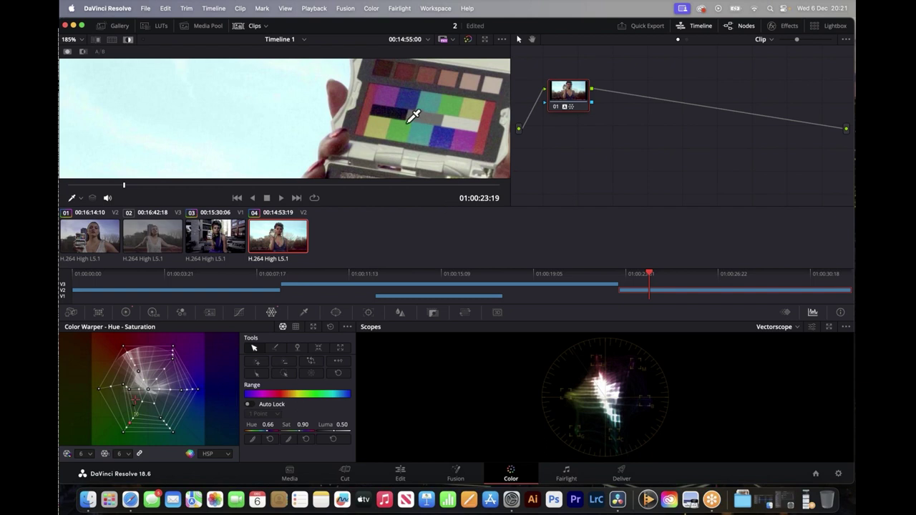
scroll(414, 117, down, 5)
scroll(414, 117, down, 8)
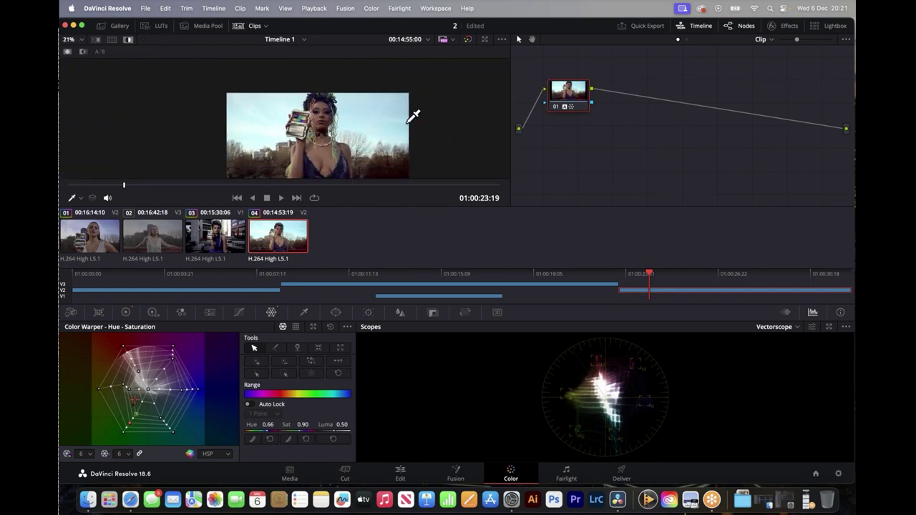
Refine the Color Warper web, setting its lower-left point to hue 0.66, saturation 0.58 and its left point to hue 0.00, saturation 0.47
scroll(338, 109, up, 2)
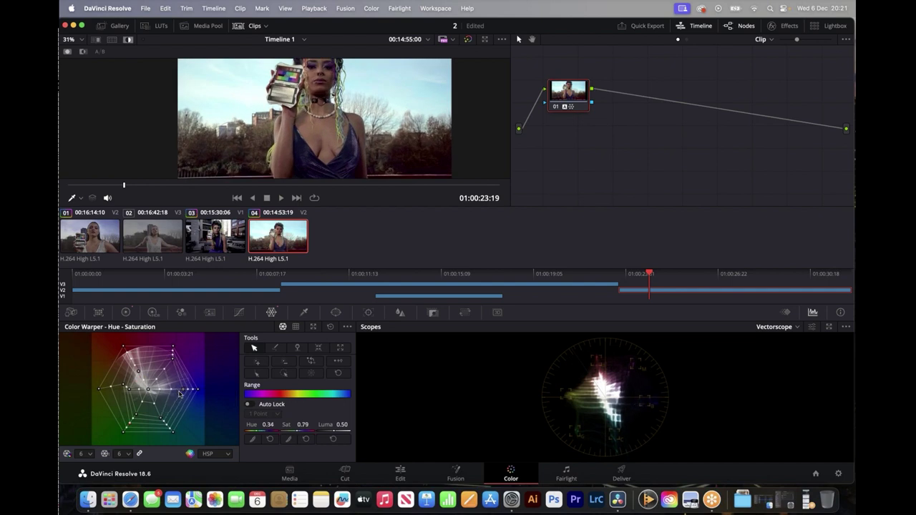
click(148, 411)
click(136, 410)
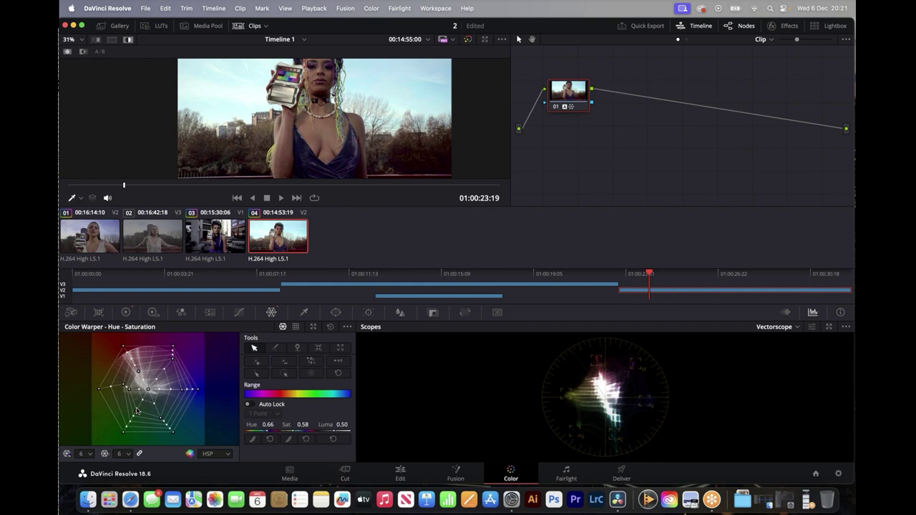
click(132, 392)
drag(133, 392, 121, 389)
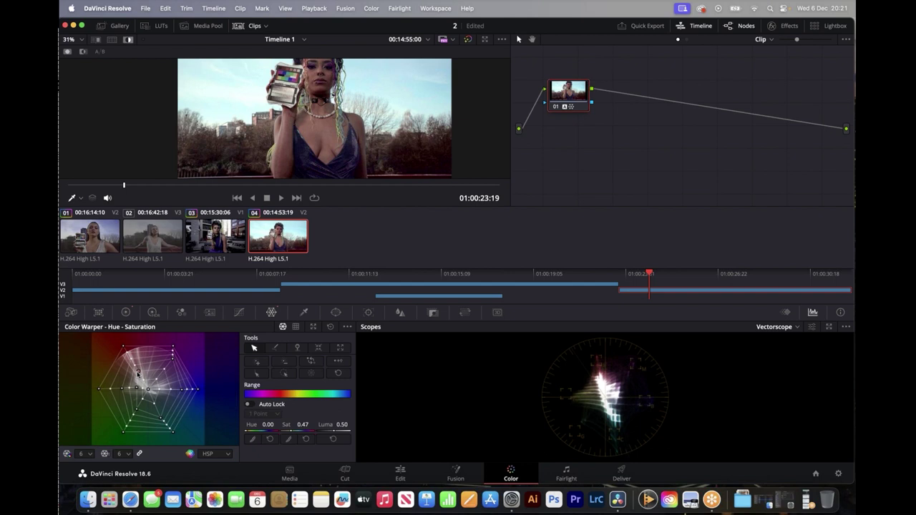
Set the Color Warper's upper-left point to hue 1.00, saturation 0.53 and pull its upper-right point inward to hue 0.17, saturation 0.63
click(137, 370)
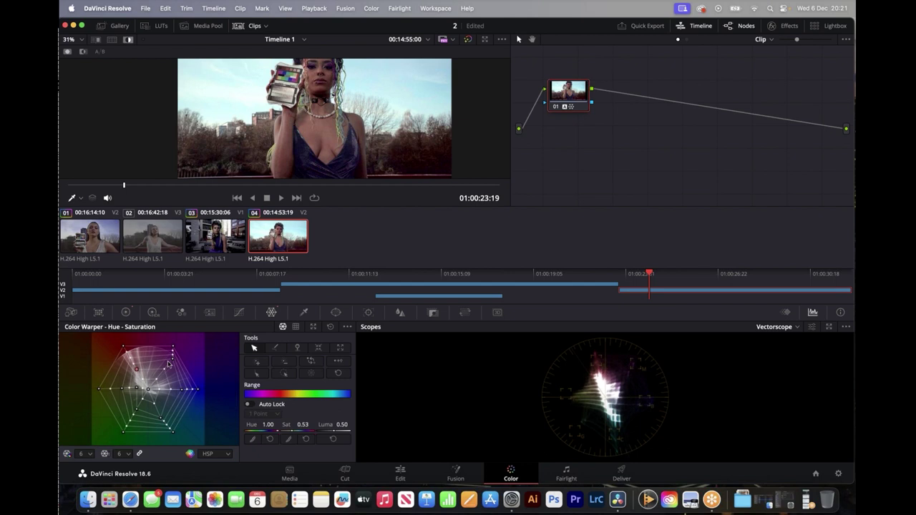
drag(171, 363, 160, 371)
scroll(331, 133, down, 3)
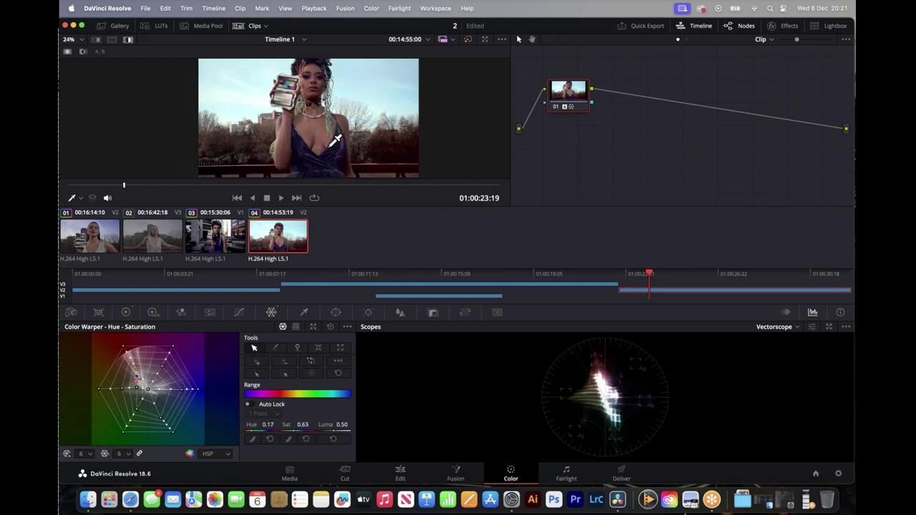
scroll(327, 125, up, 2)
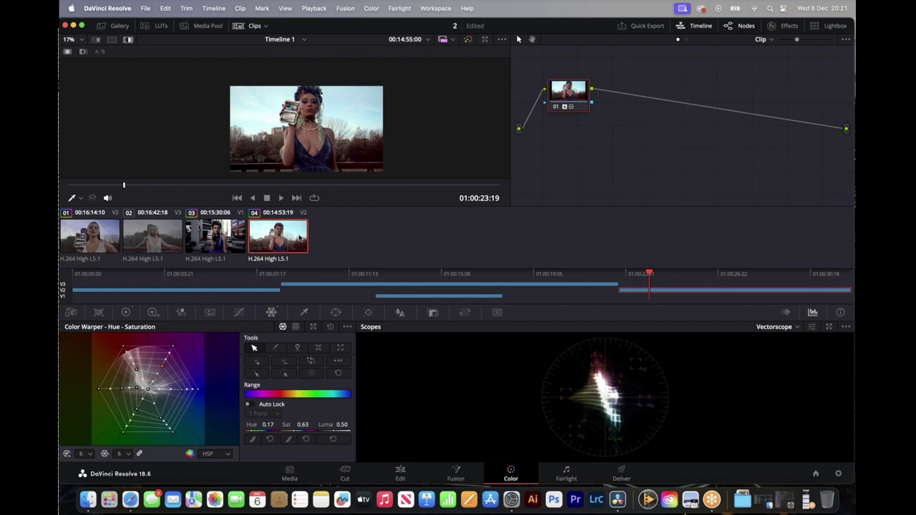
Return to the Edit page, look over the timeline tracks and deselect the C0008.MP4 clip
click(418, 472)
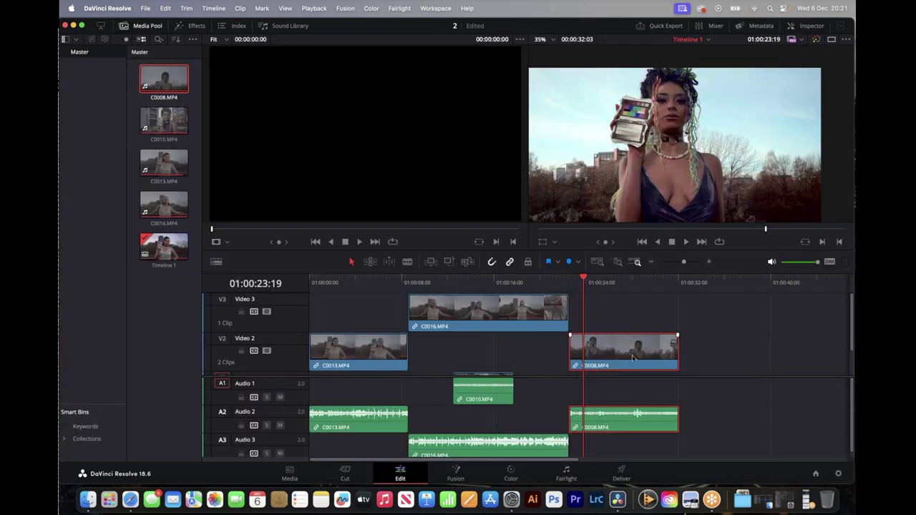
scroll(632, 358, down, 2)
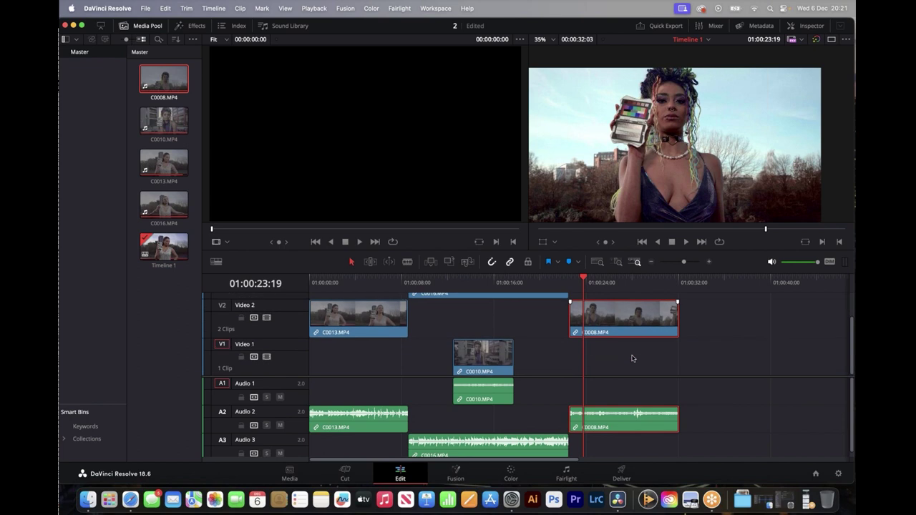
scroll(633, 358, up, 2)
drag(732, 452, 701, 410)
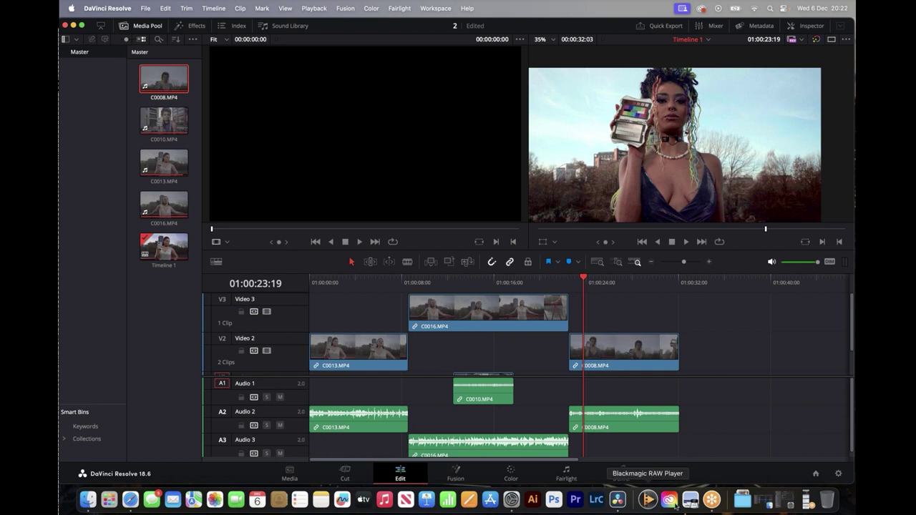
Raise the computer's sound volume and switch to the Spyder Checkr Video slide presentation
click(711, 501)
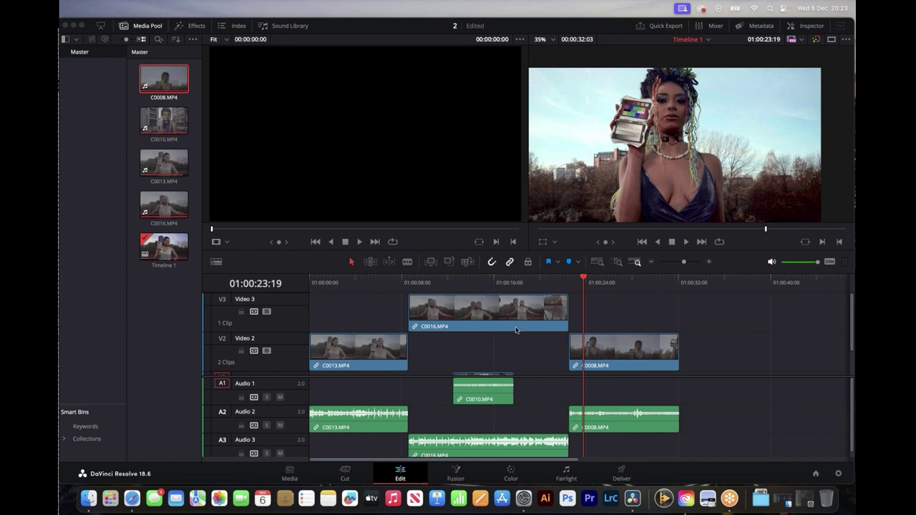
key(XF86AudioRaiseVolume)
key(XF86AudioRaiseVolume)
key(XF86AudioRaiseVolume)
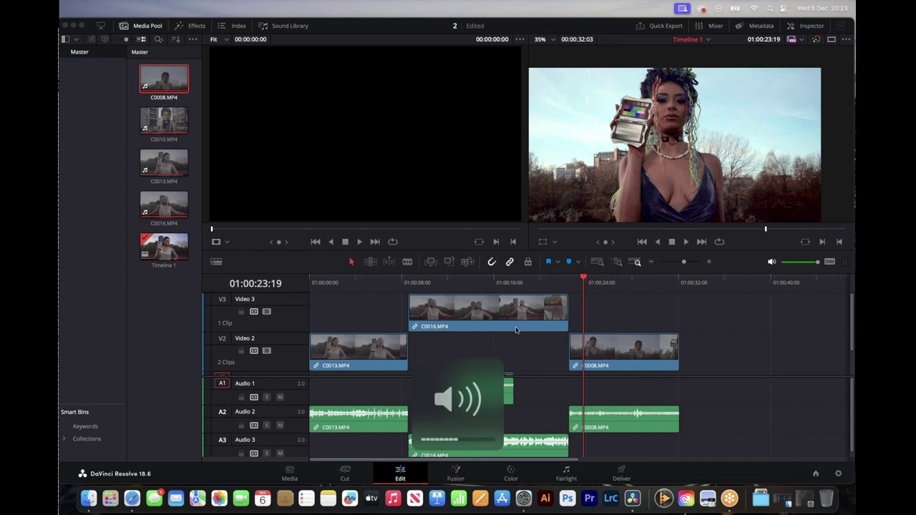
key(XF86AudioRaiseVolume)
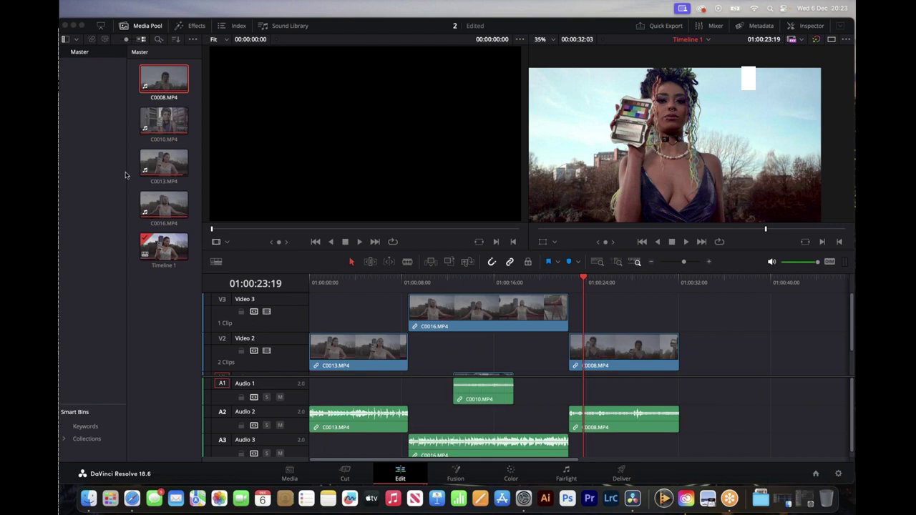
key(super+Tab)
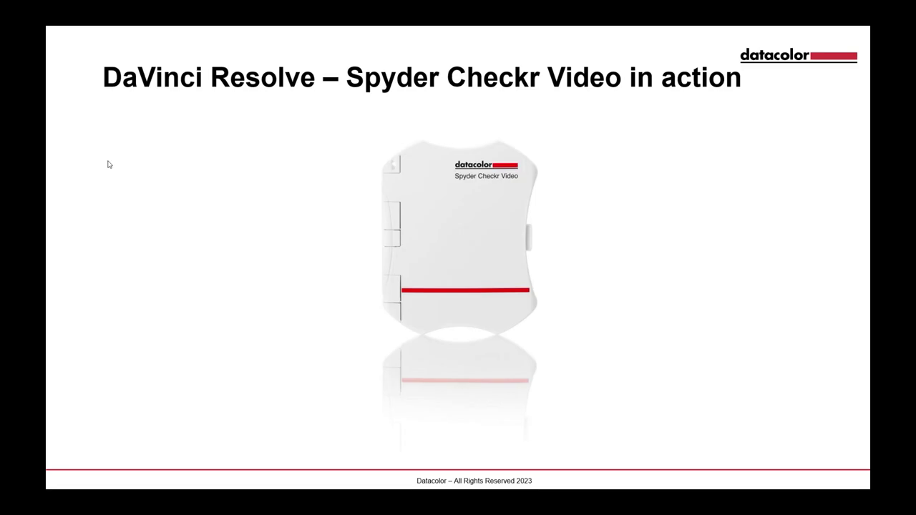